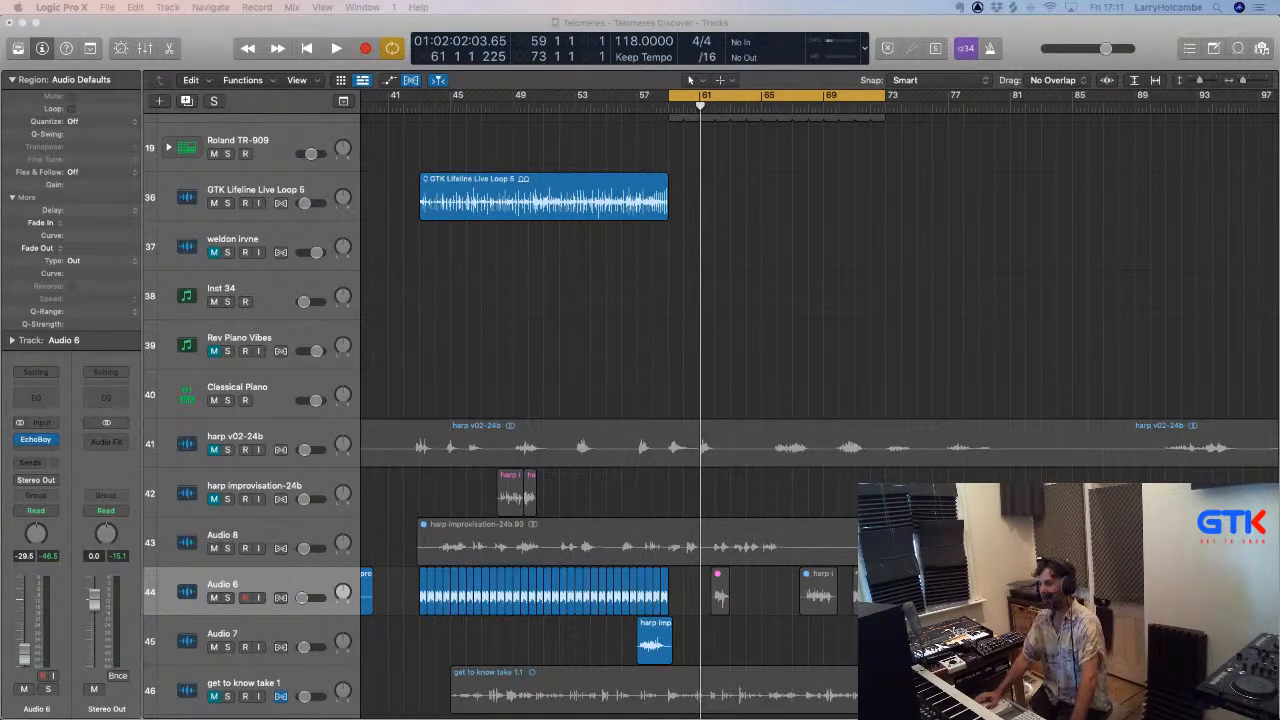
Switch to Evernote.
key(super+Up)
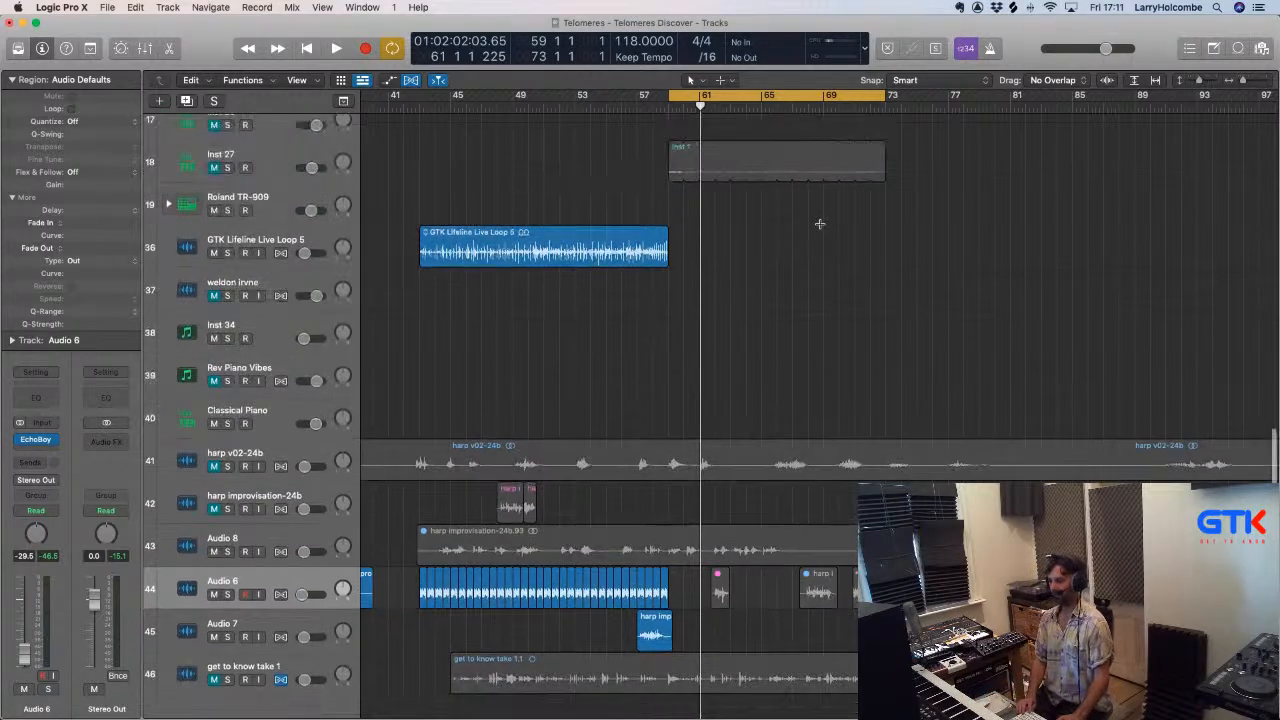
key(super+Up)
key(super+Up)
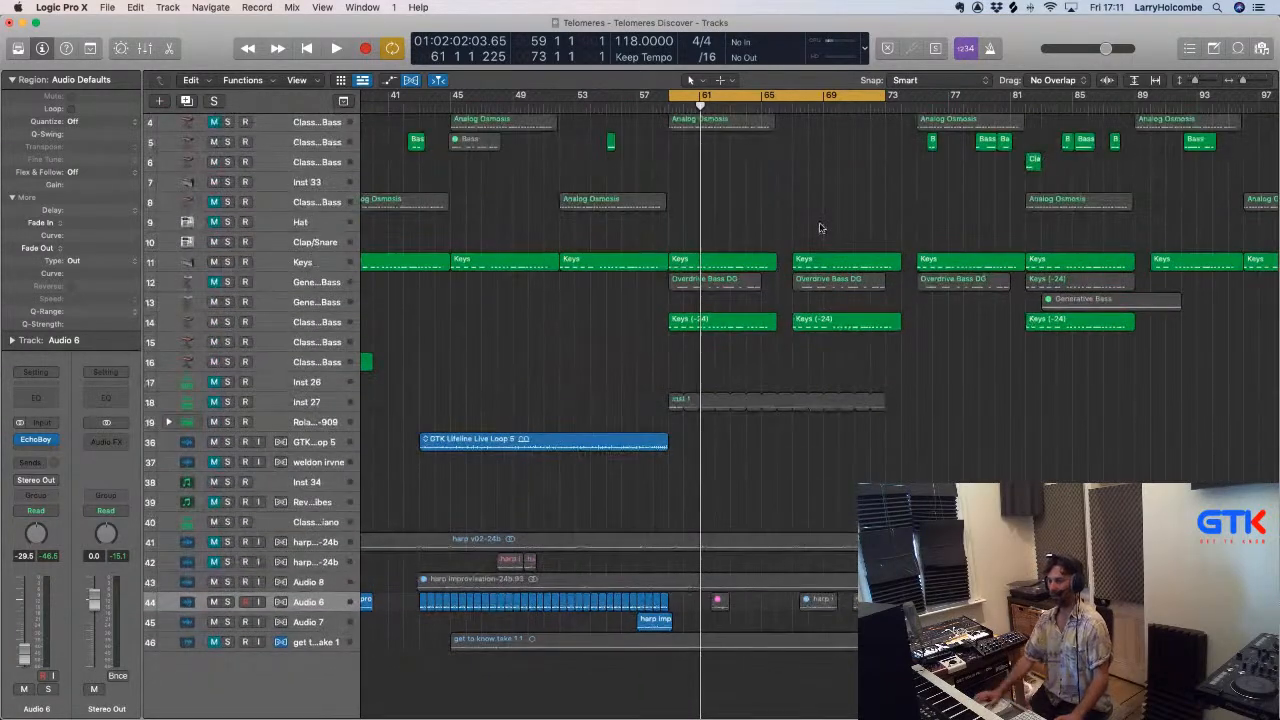
key(super+Tab)
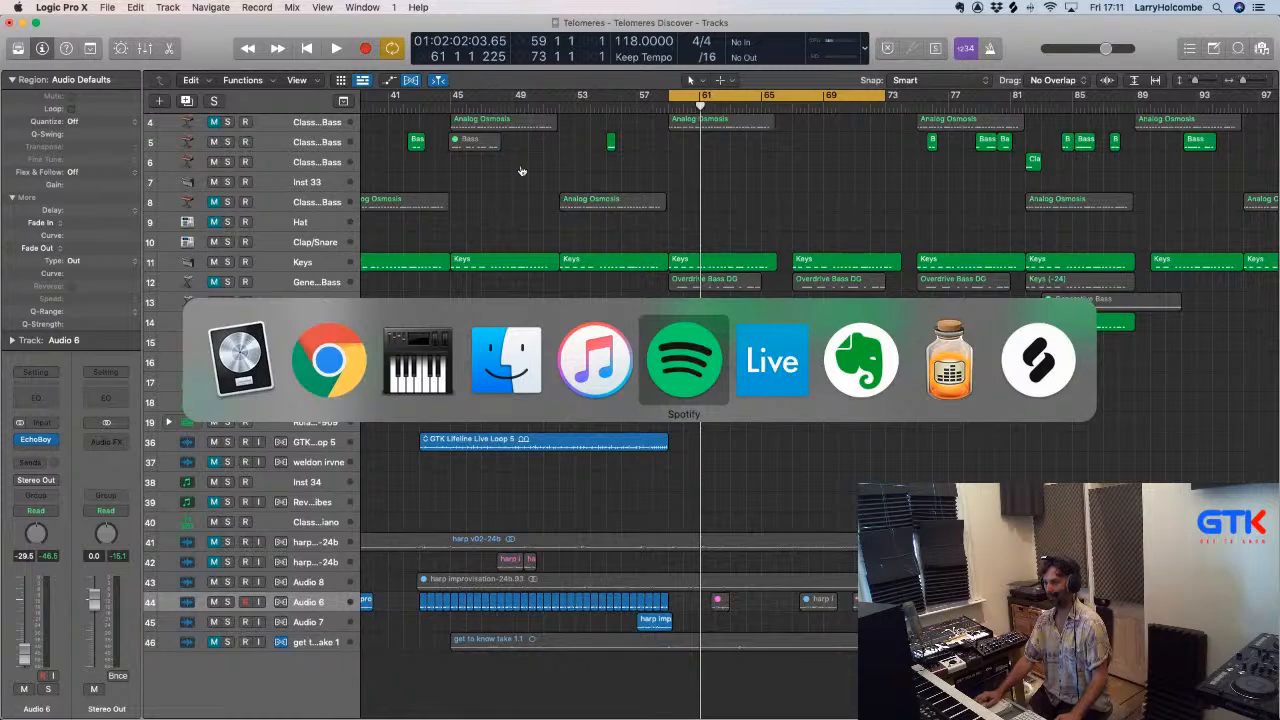
key(Escape)
key(super+Tab)
click(873, 361)
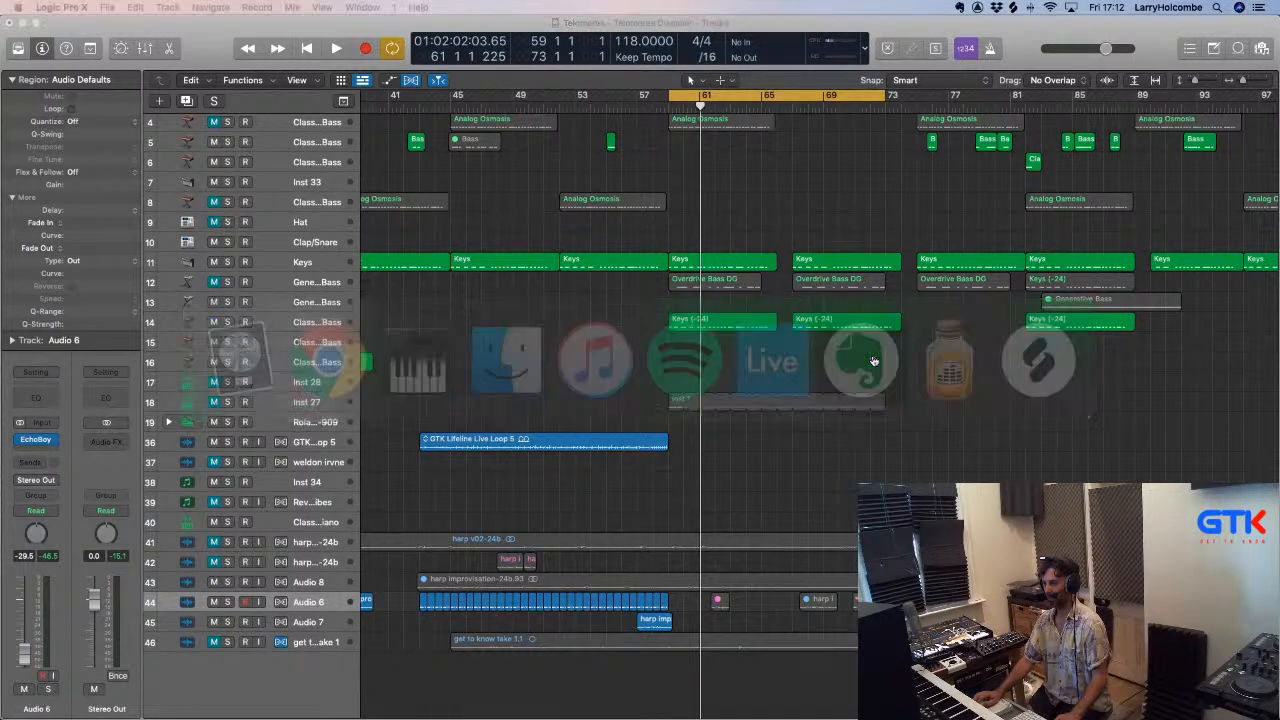
Quit the background apps Audio Hijack, Spotify and iTunes.
key(super+Tab)
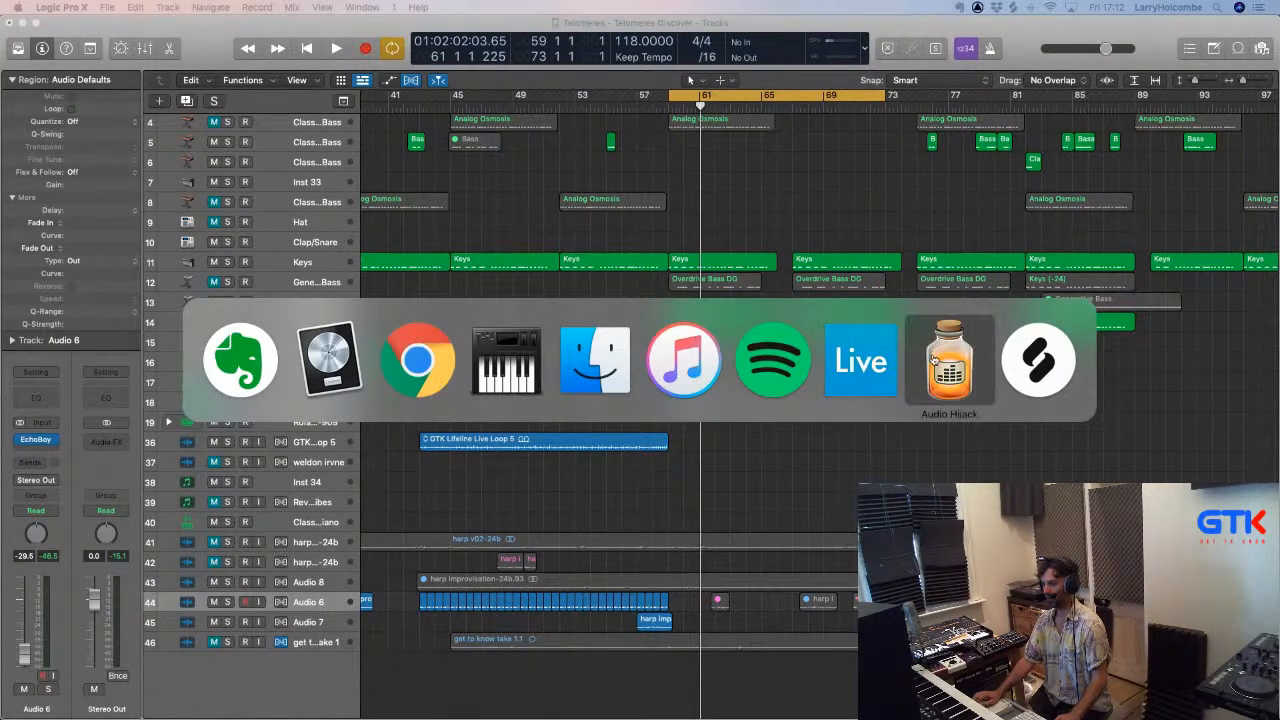
click(934, 358)
key(super+h)
key(super+Tab)
click(1005, 367)
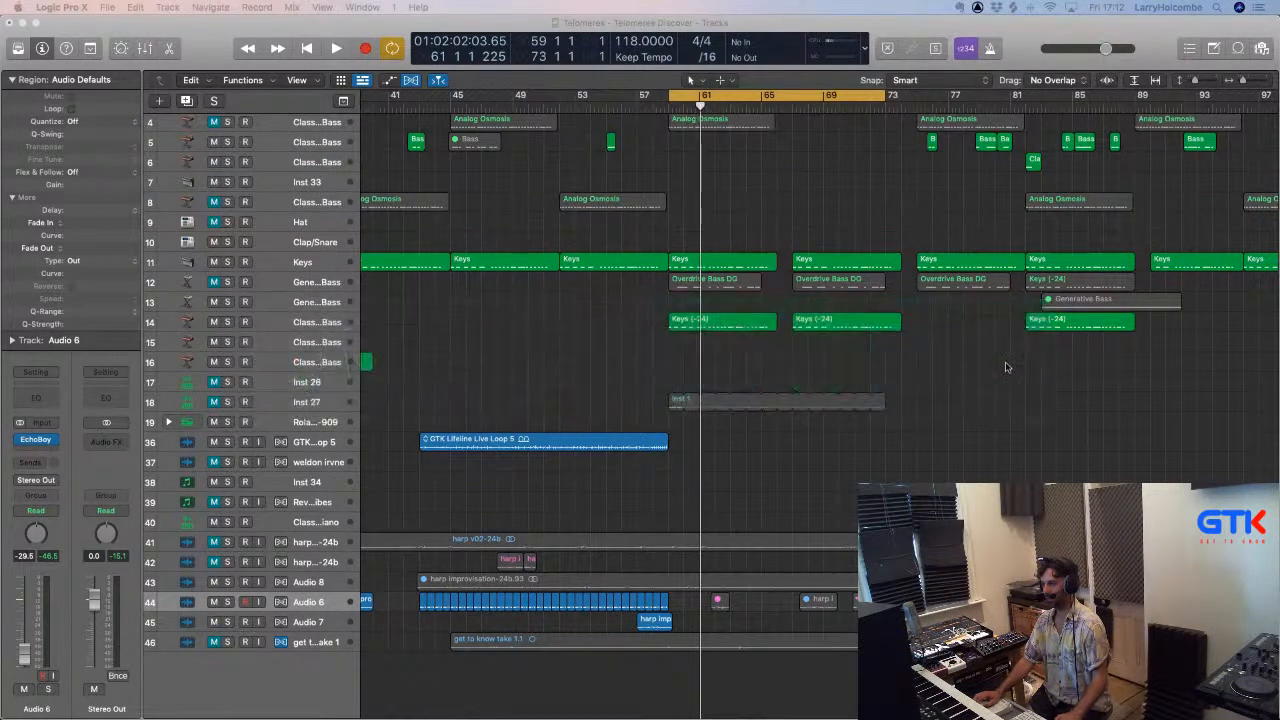
key(super+Tab)
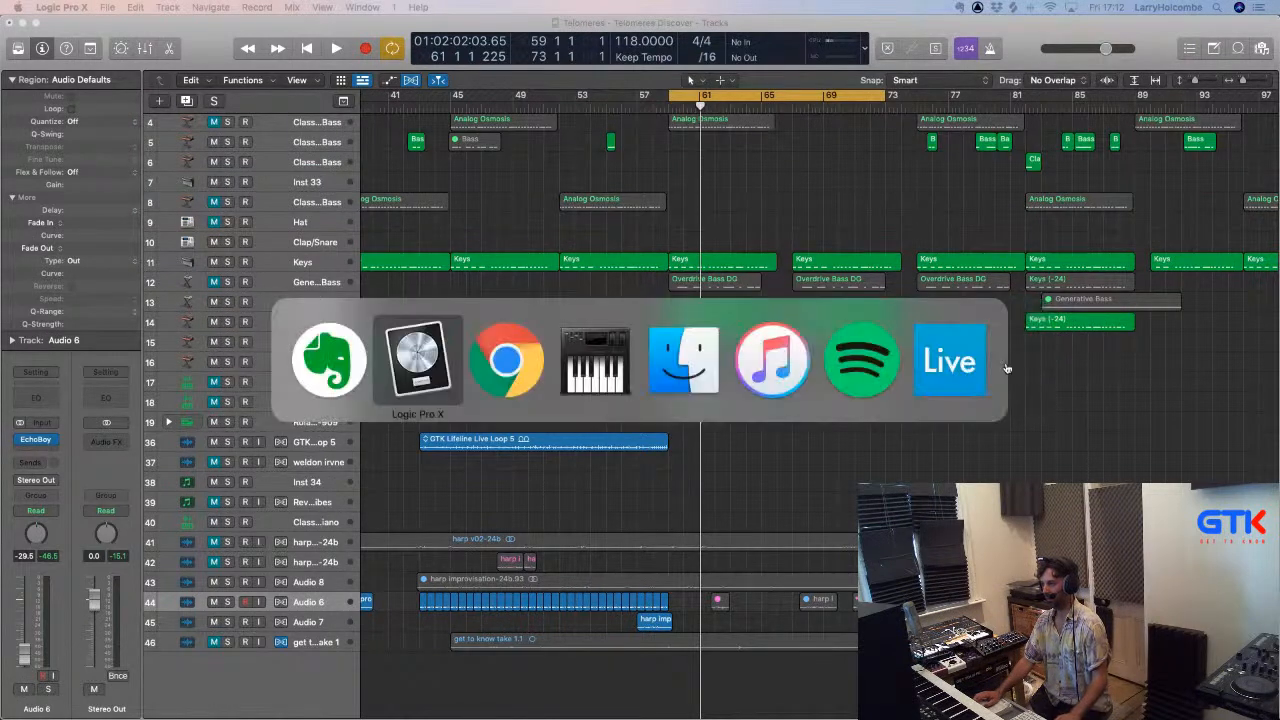
click(857, 358)
key(super+q)
key(super+Tab)
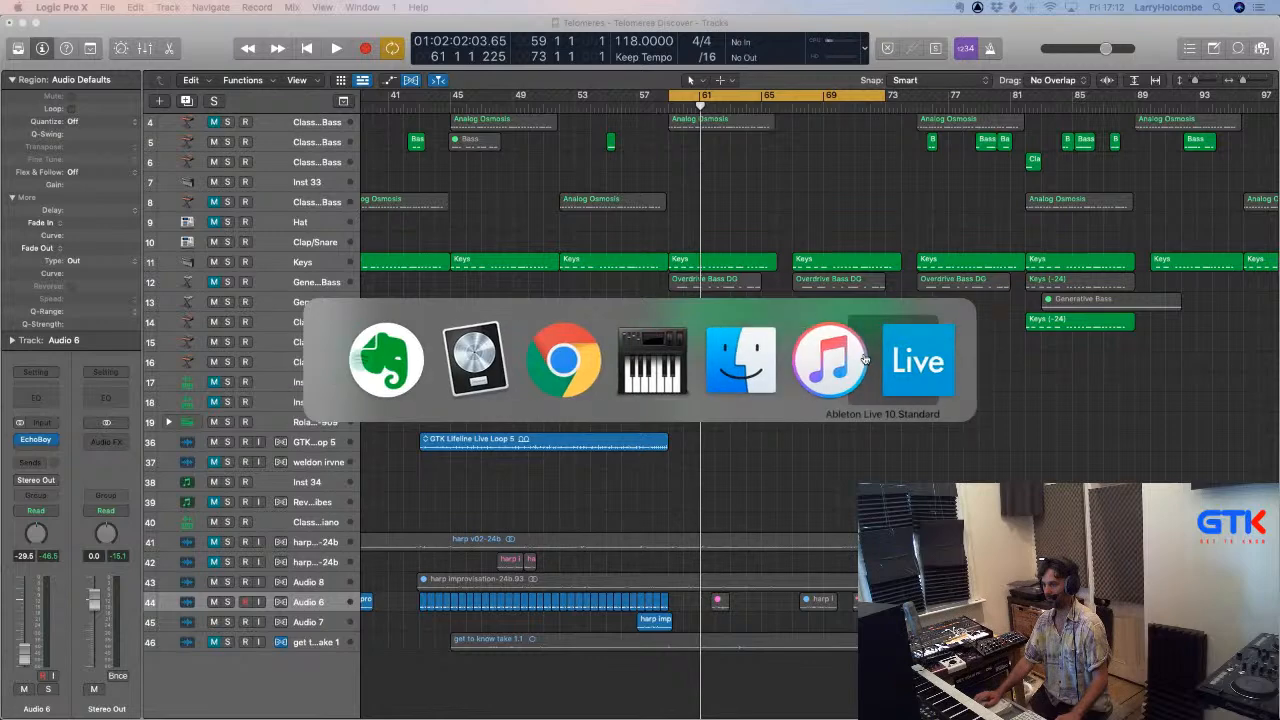
click(865, 359)
Switch to the Ableton Live session to view its clip grid and return to the Telomeres project in Logic Pro X.
key(super+Tab)
click(908, 365)
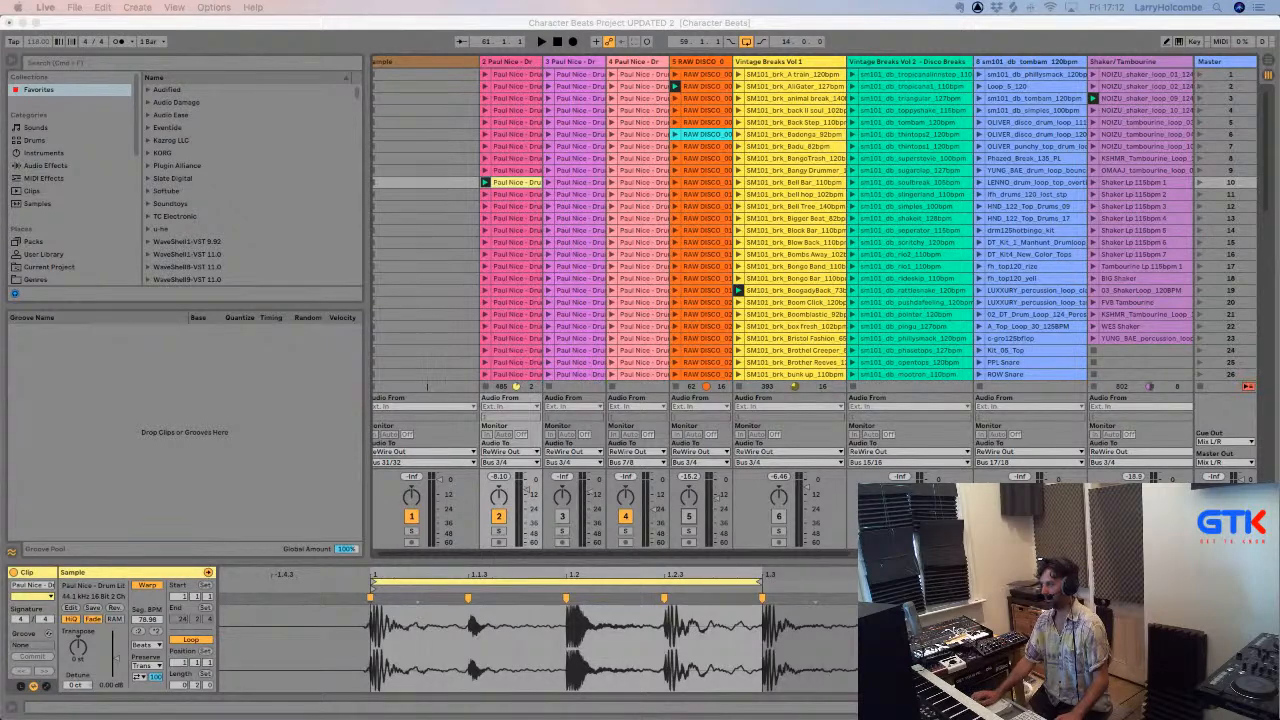
key(super+Tab)
key(super+shift+Tab)
key(super+Tab)
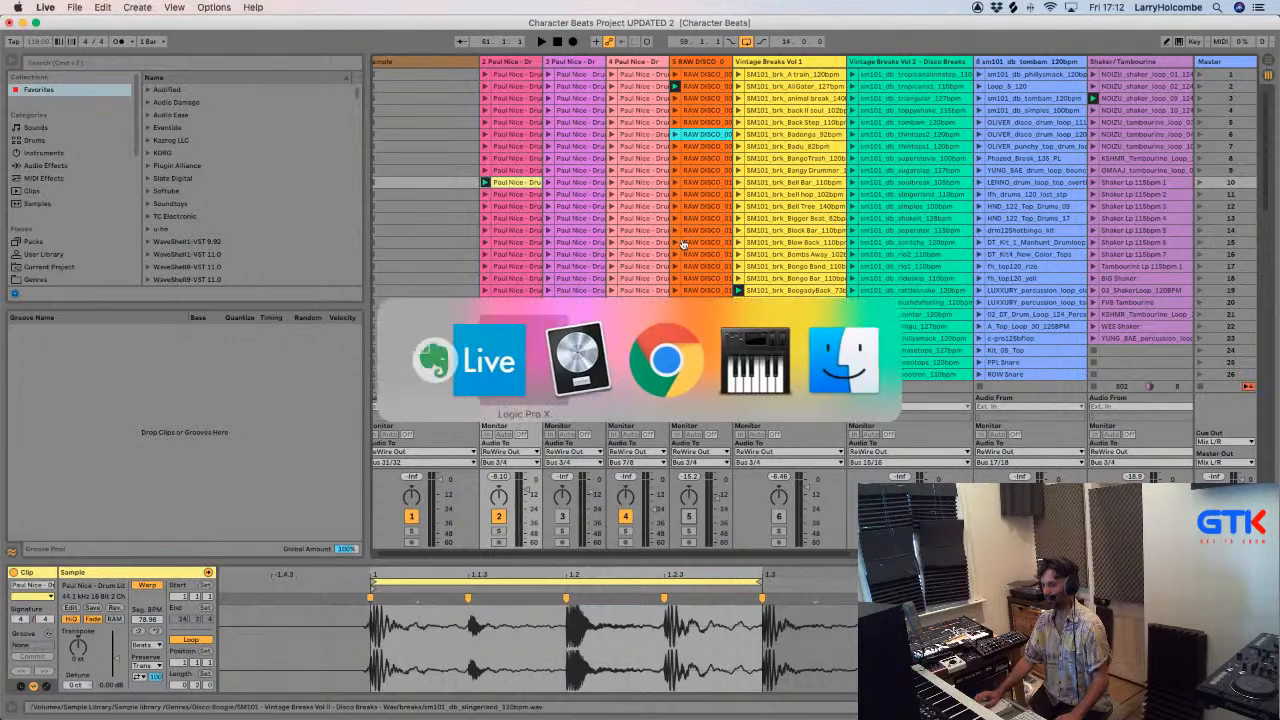
click(560, 352)
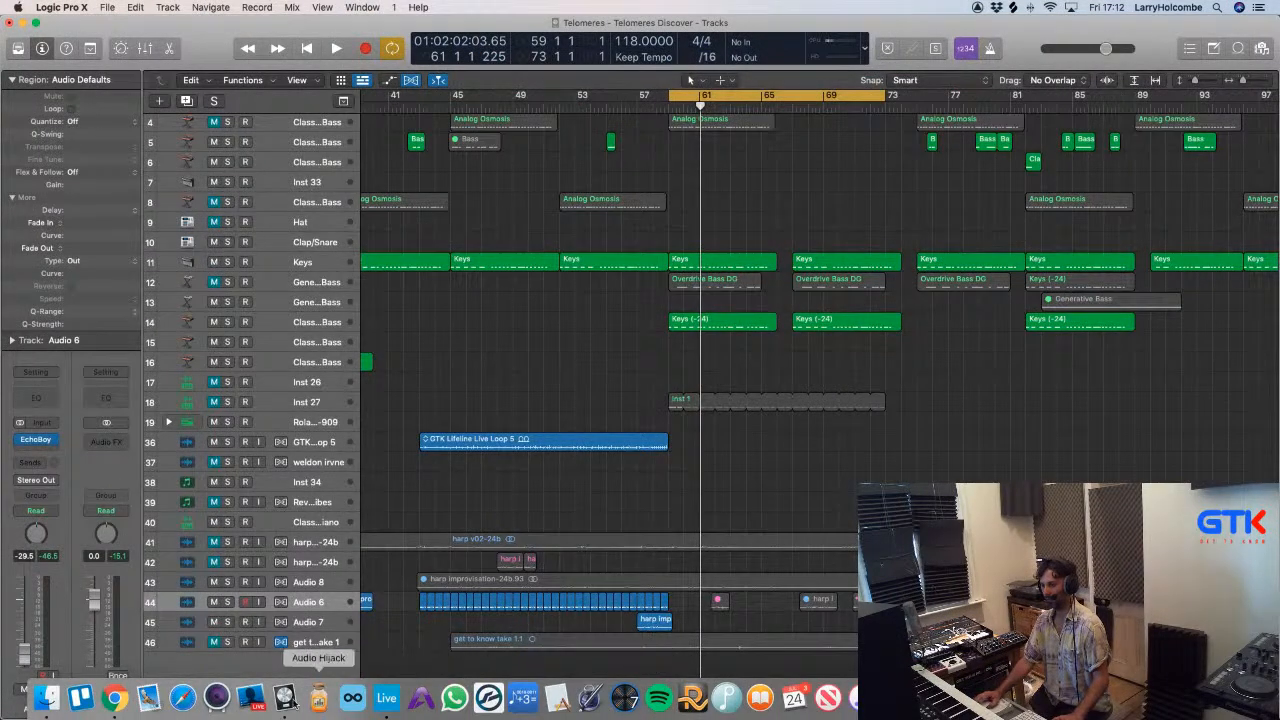
Open the Trello board, look over the cards in the Discover (In Progress) list, and return to Logic Pro X.
click(245, 707)
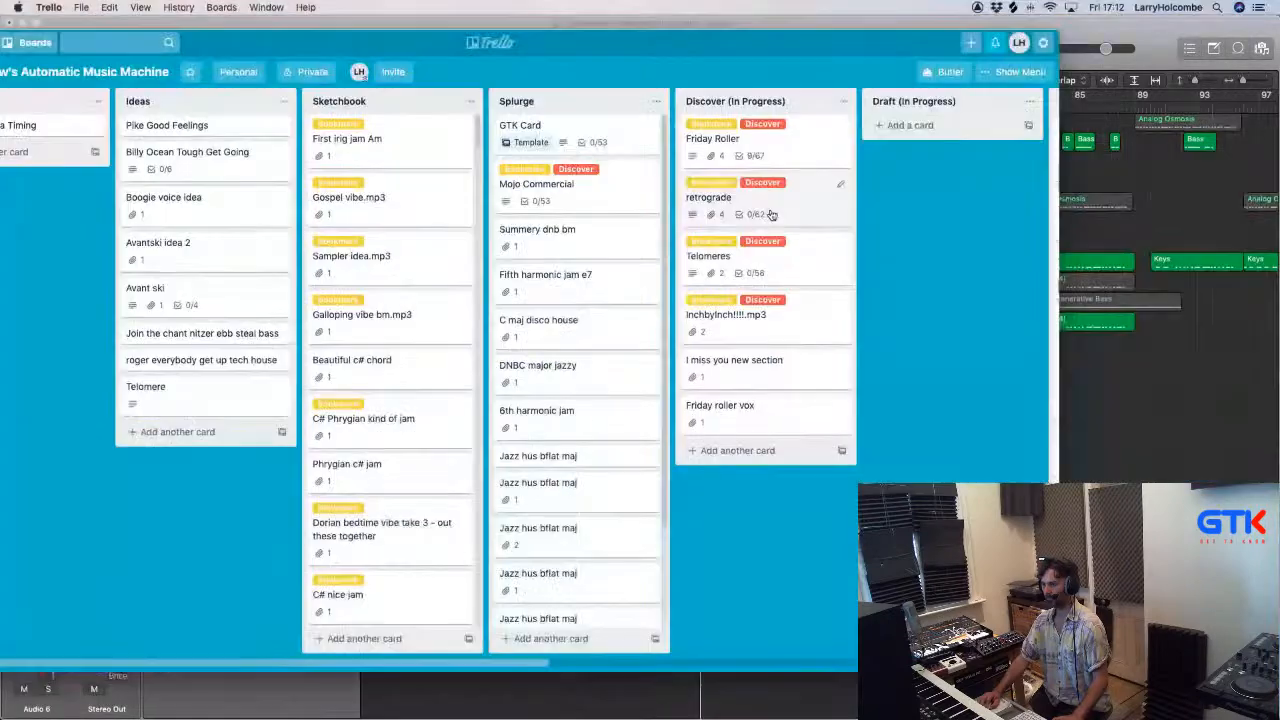
drag(771, 214, 806, 282)
drag(740, 195, 775, 143)
click(1119, 218)
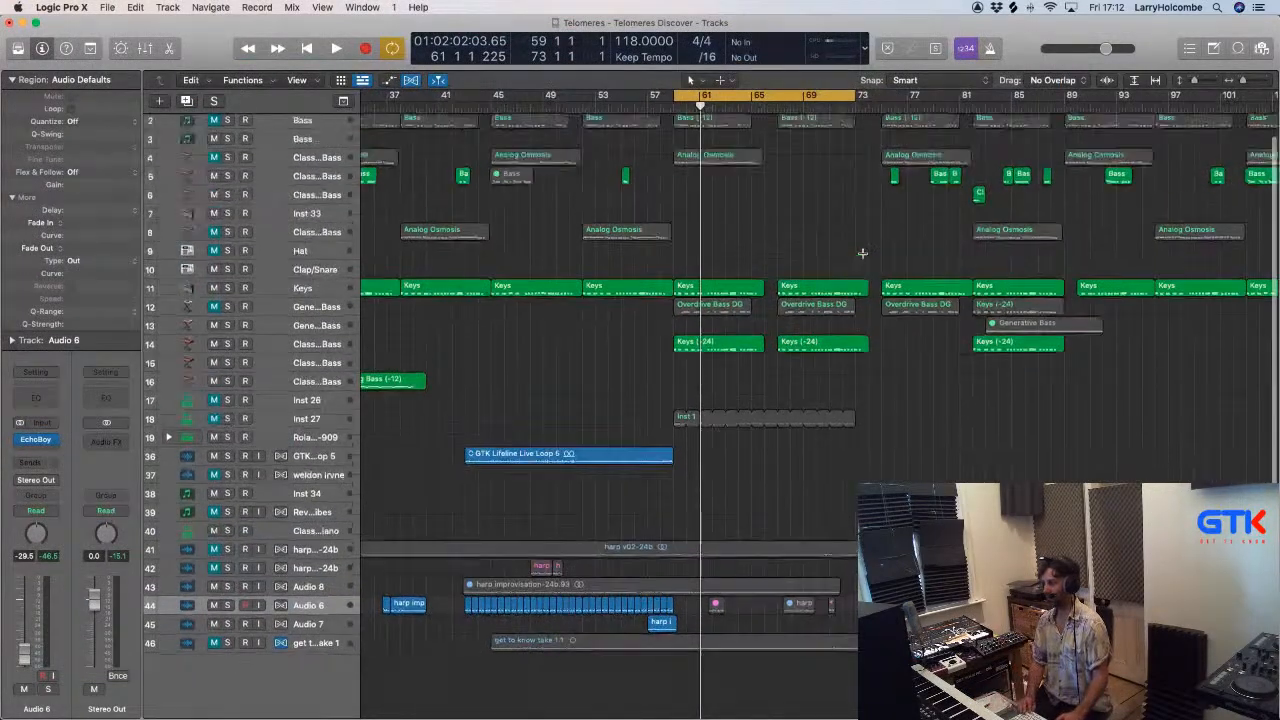
Play back the whole arrangement from around bar 61.
key(super+Up)
key(super+Up)
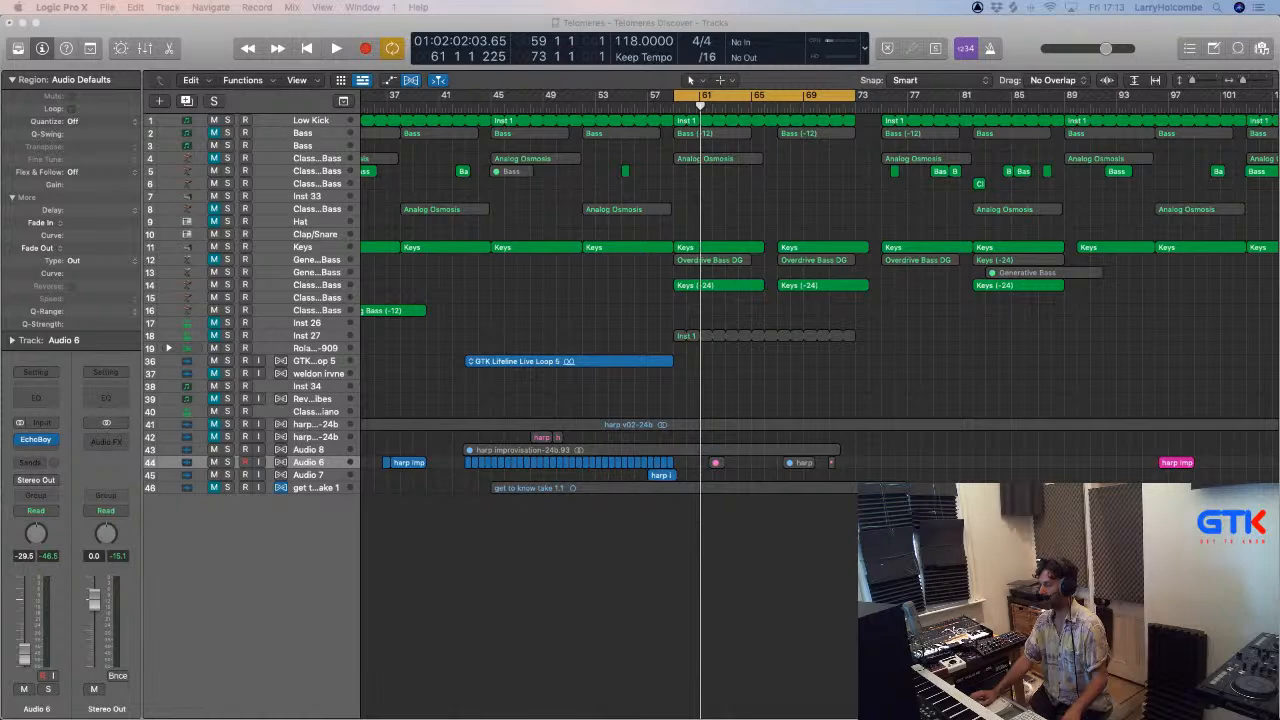
scroll(543, 216, left, 3)
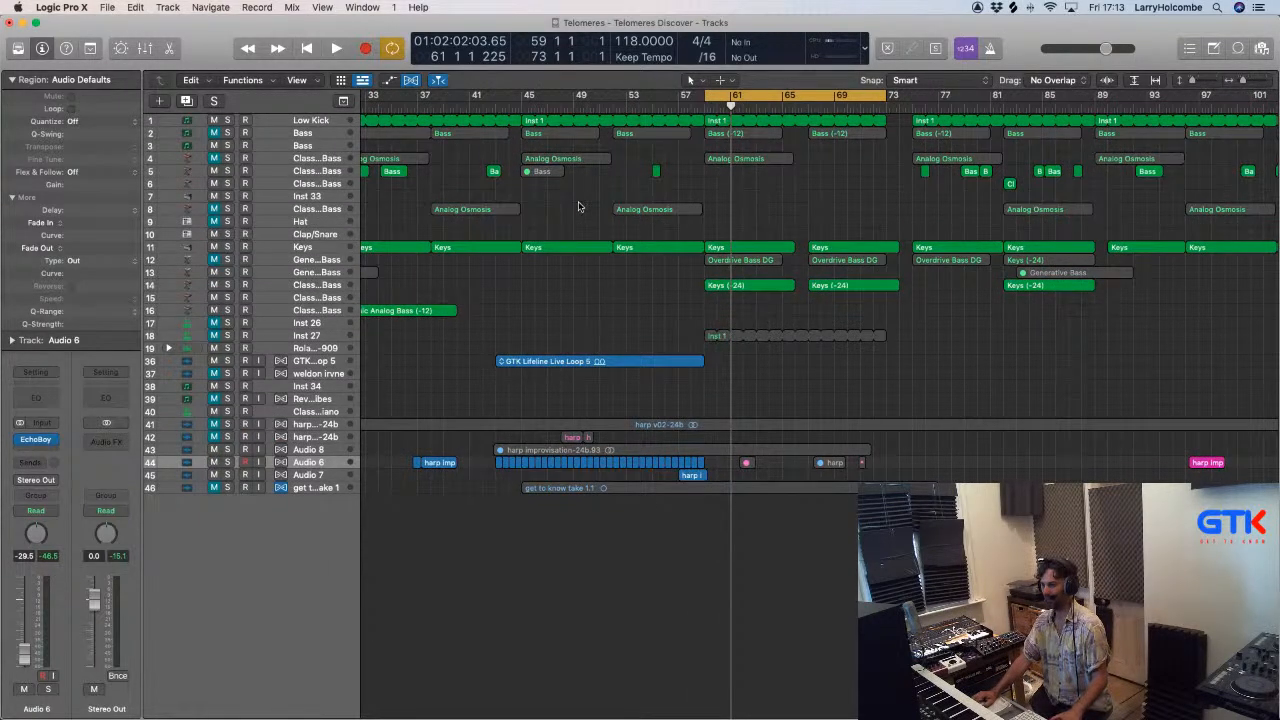
key(space)
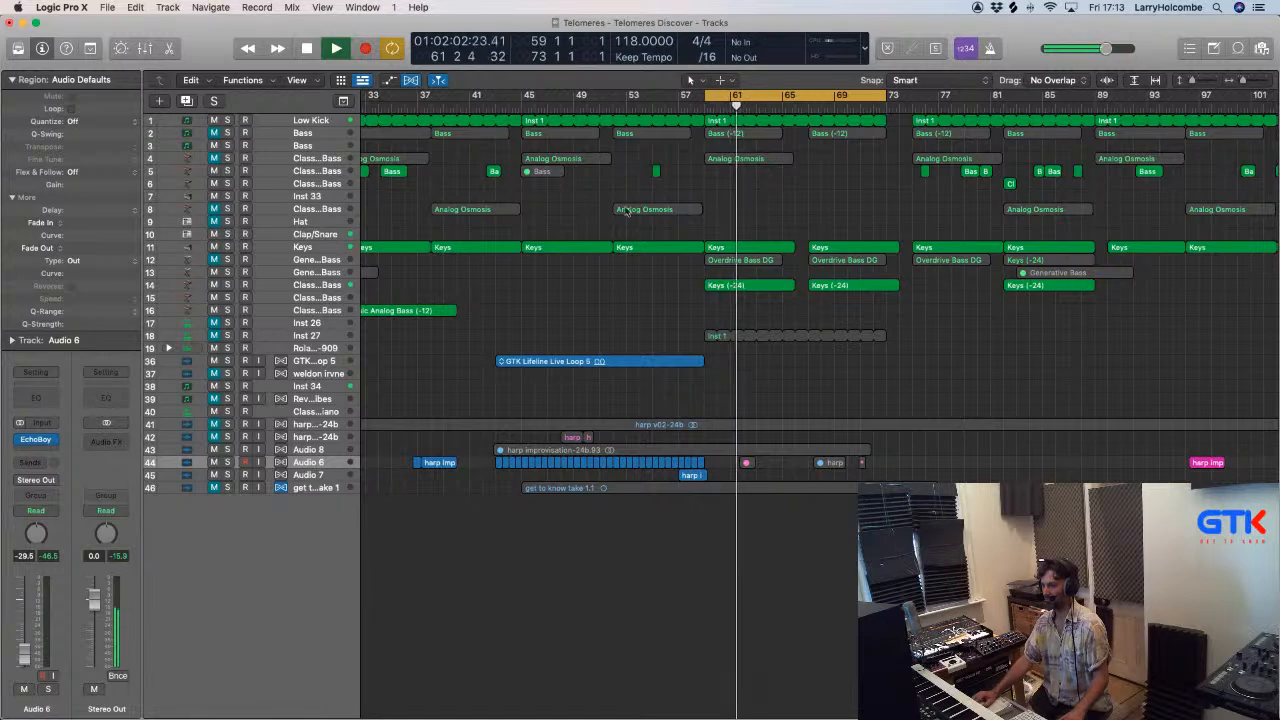
Collapse the region inspector and solo the Classic Analog Bass track that holds the Keys (-24) regions, with playback stopped.
drag(648, 214, 1004, 415)
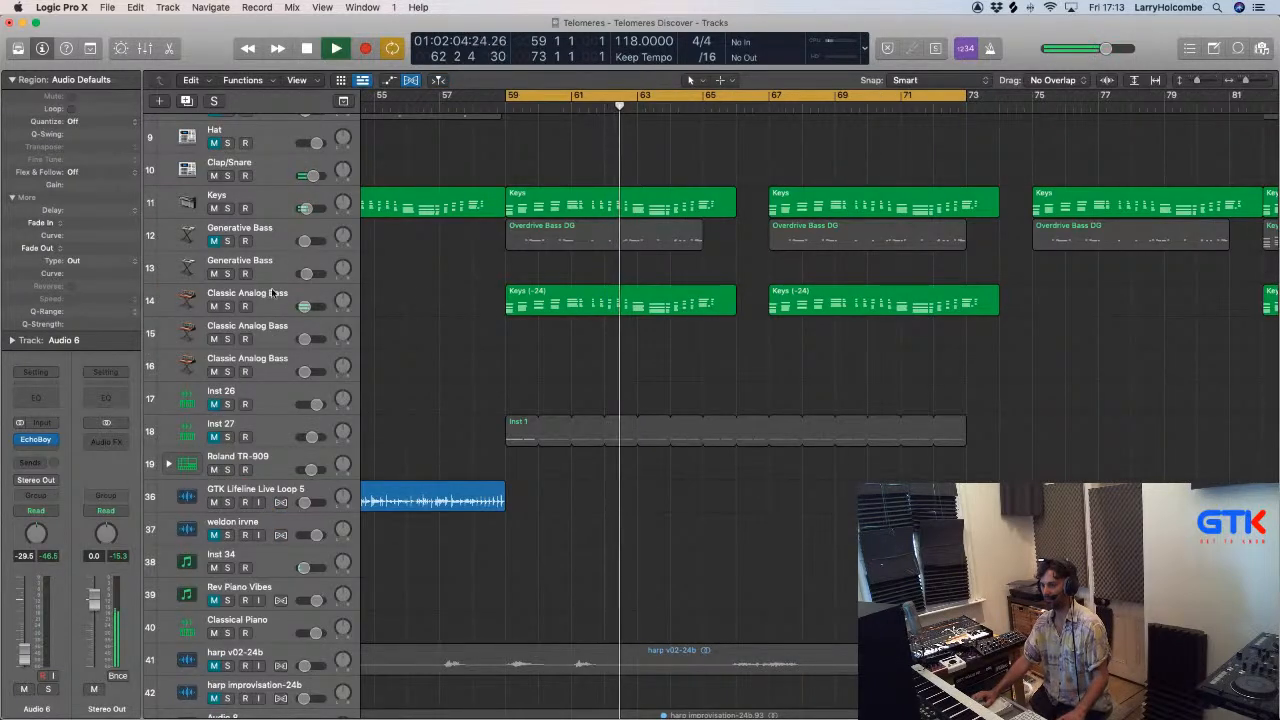
click(243, 300)
click(12, 79)
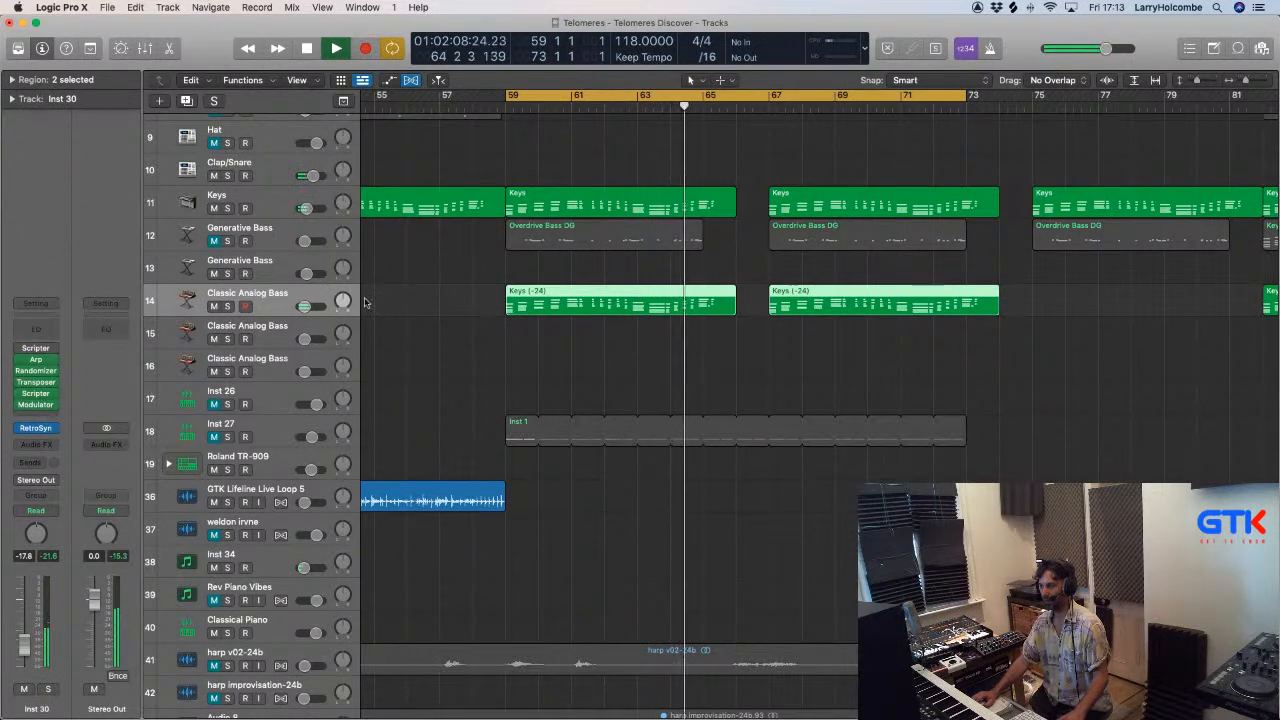
key(space)
click(228, 307)
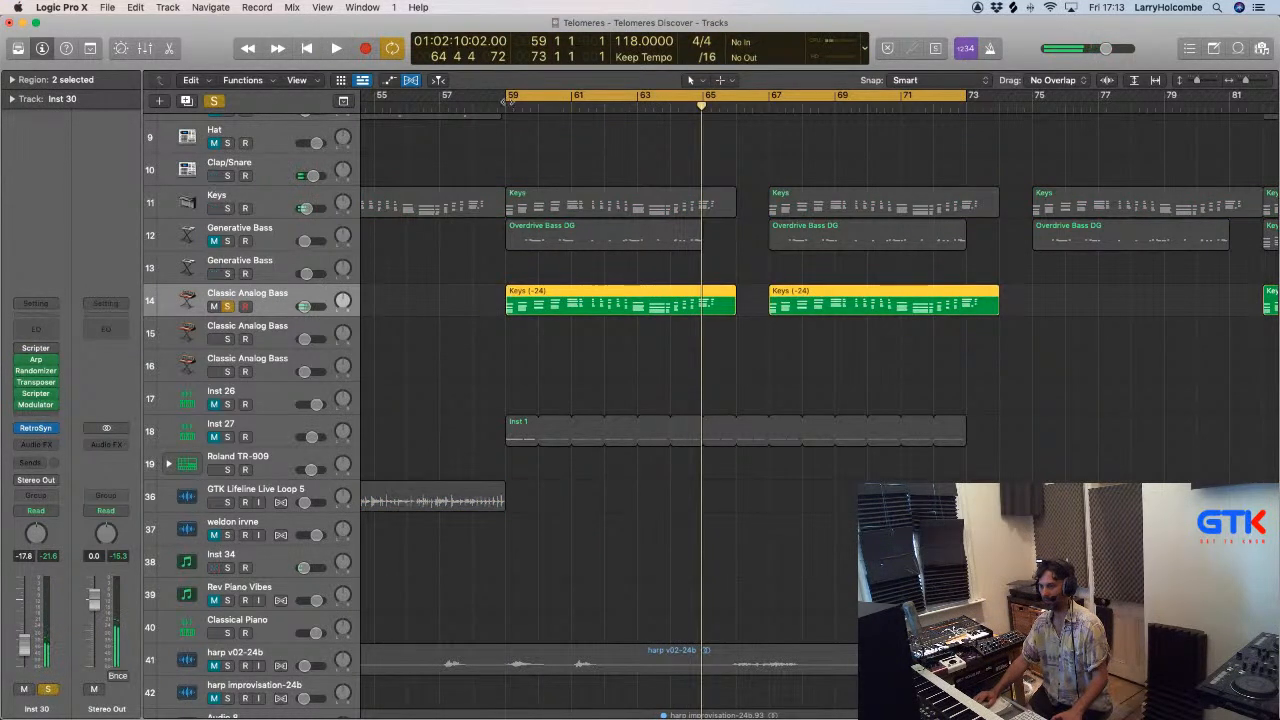
Set the cycle range to bars 59 to 67.
click(513, 100)
drag(513, 100, 770, 100)
click(595, 141)
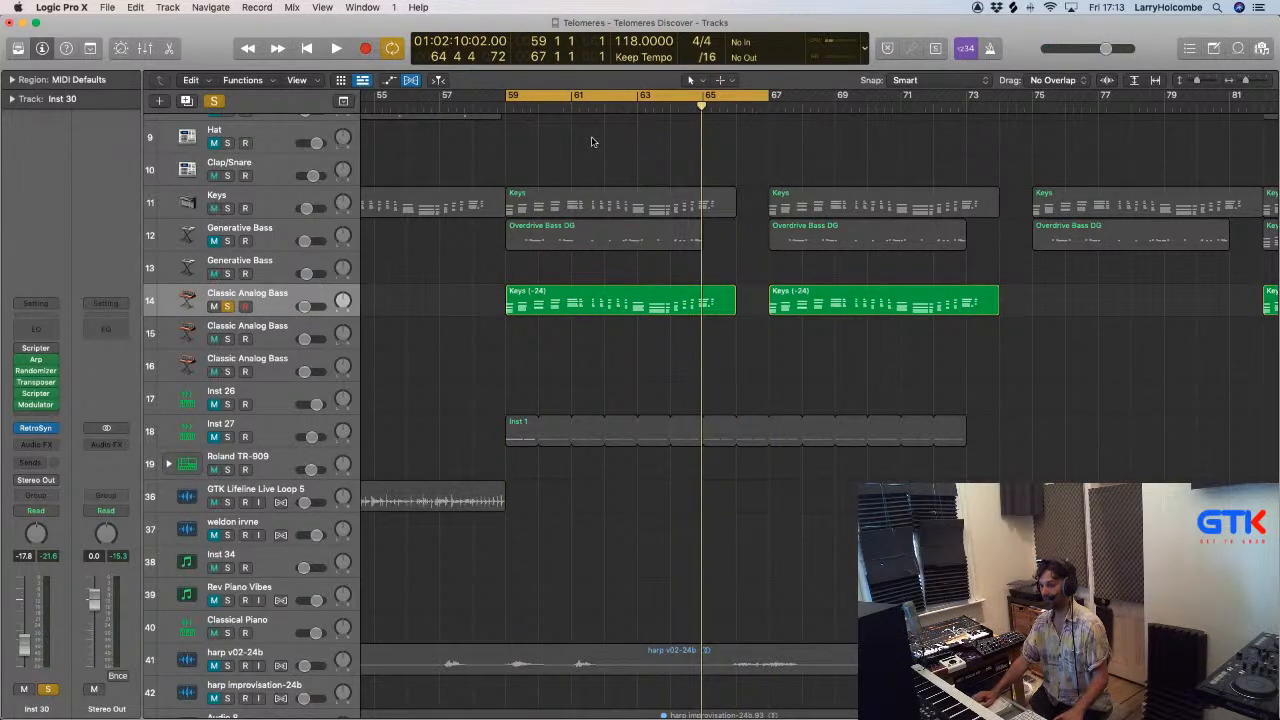
scroll(542, 152, left, 2)
scroll(542, 152, left, 2)
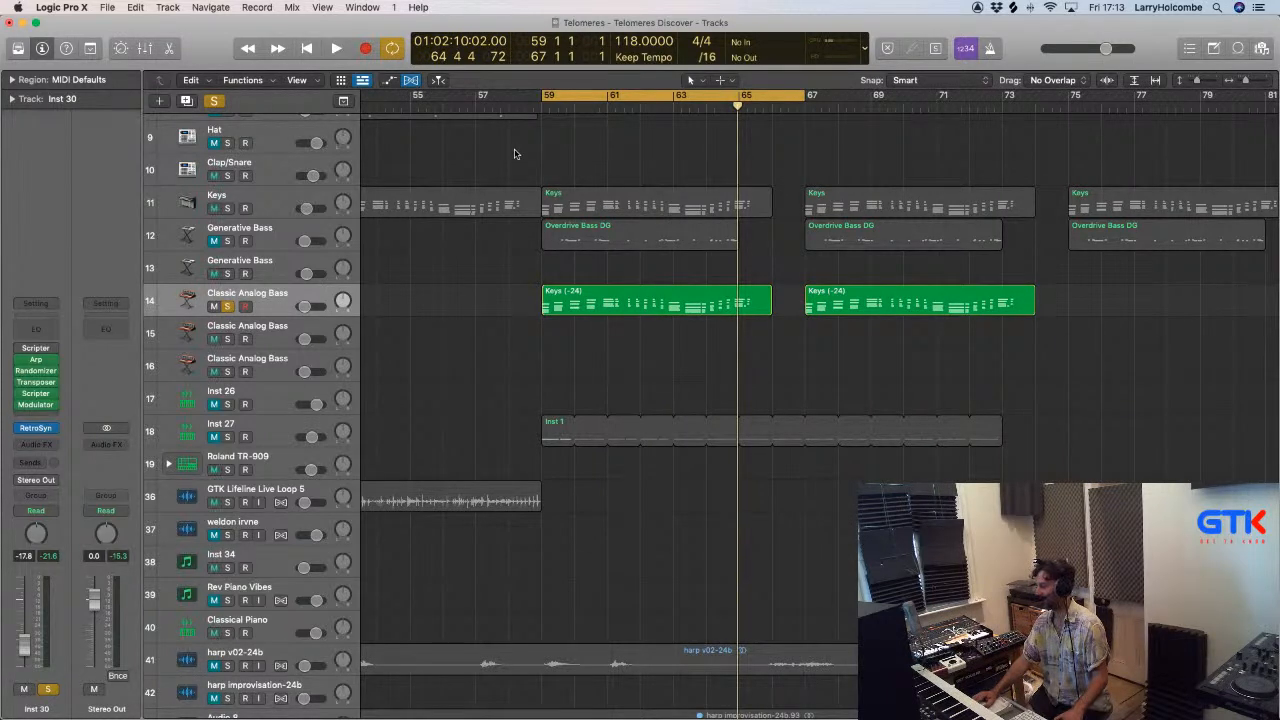
scroll(515, 153, left, 3)
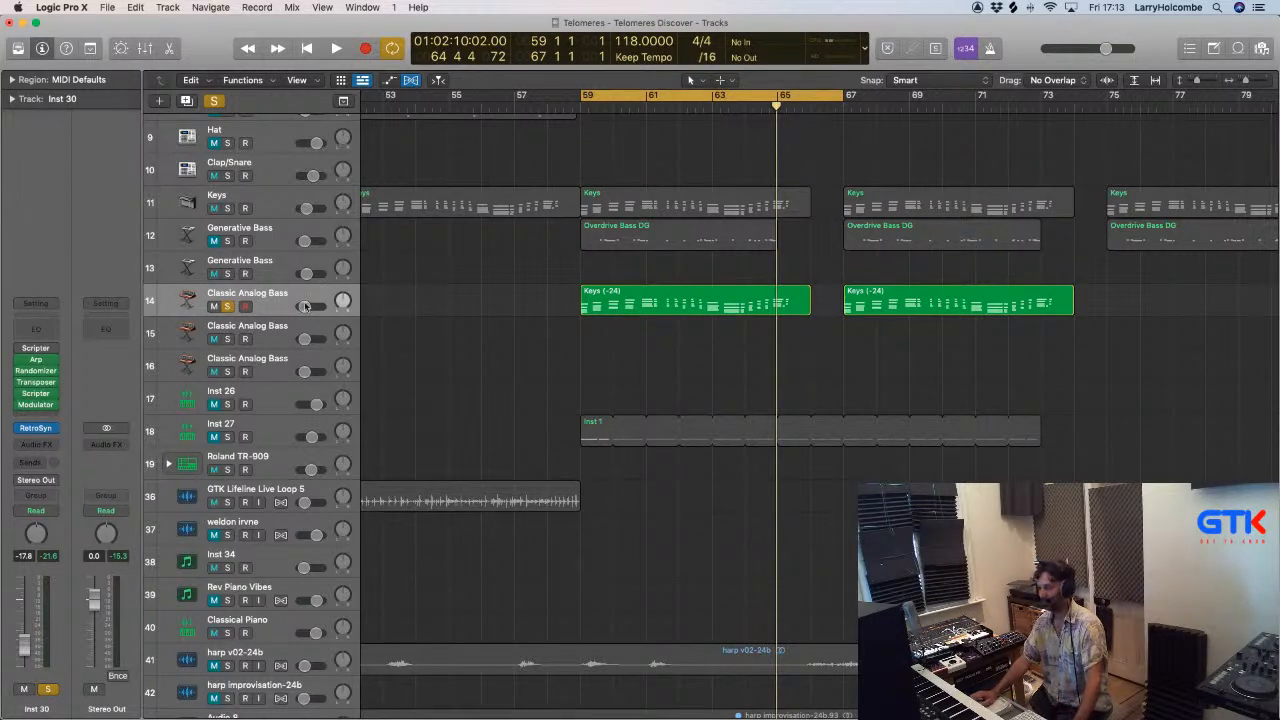
Audition the Keys track soloed on its own from bar 59 and unsolo it.
alt+click(227, 208)
key(space)
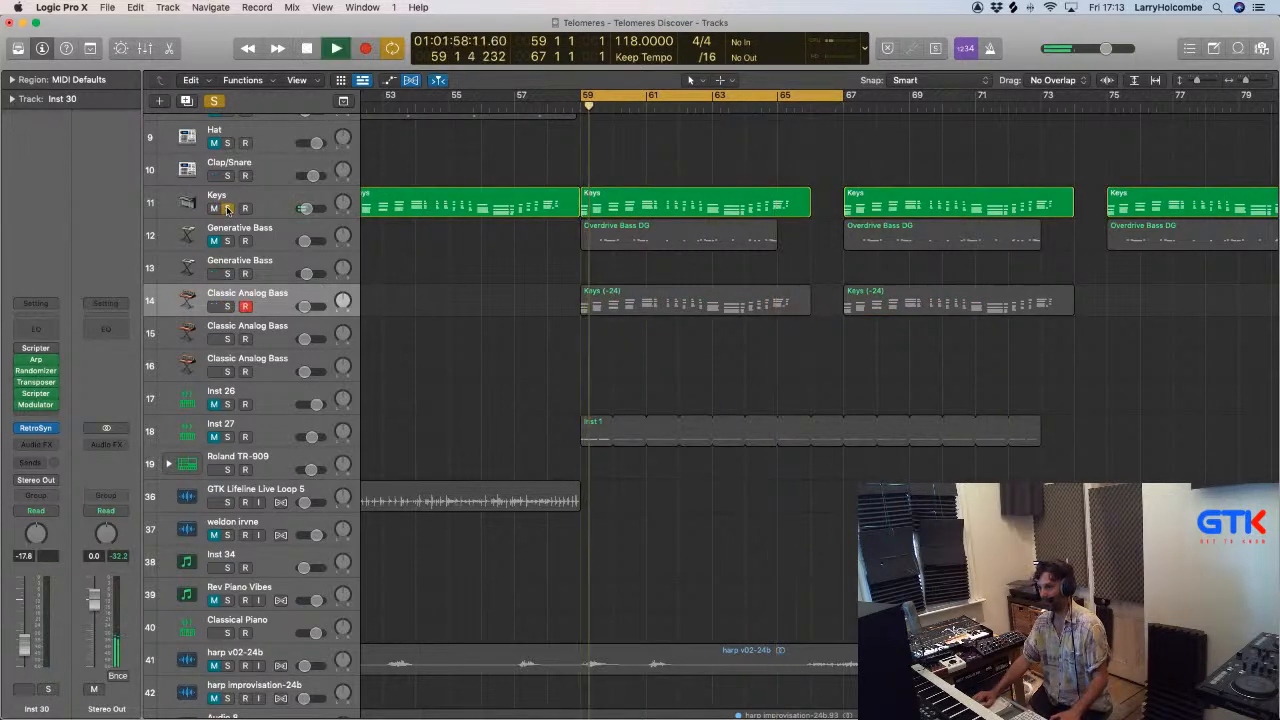
click(279, 195)
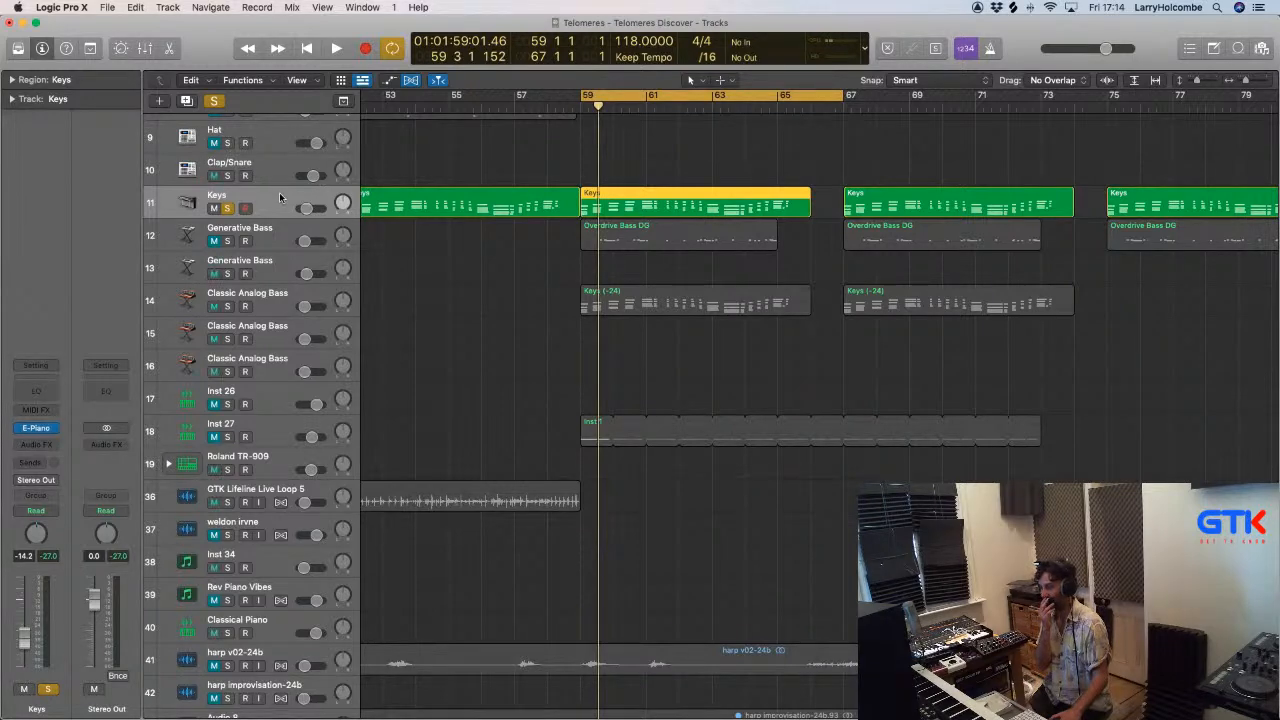
click(536, 147)
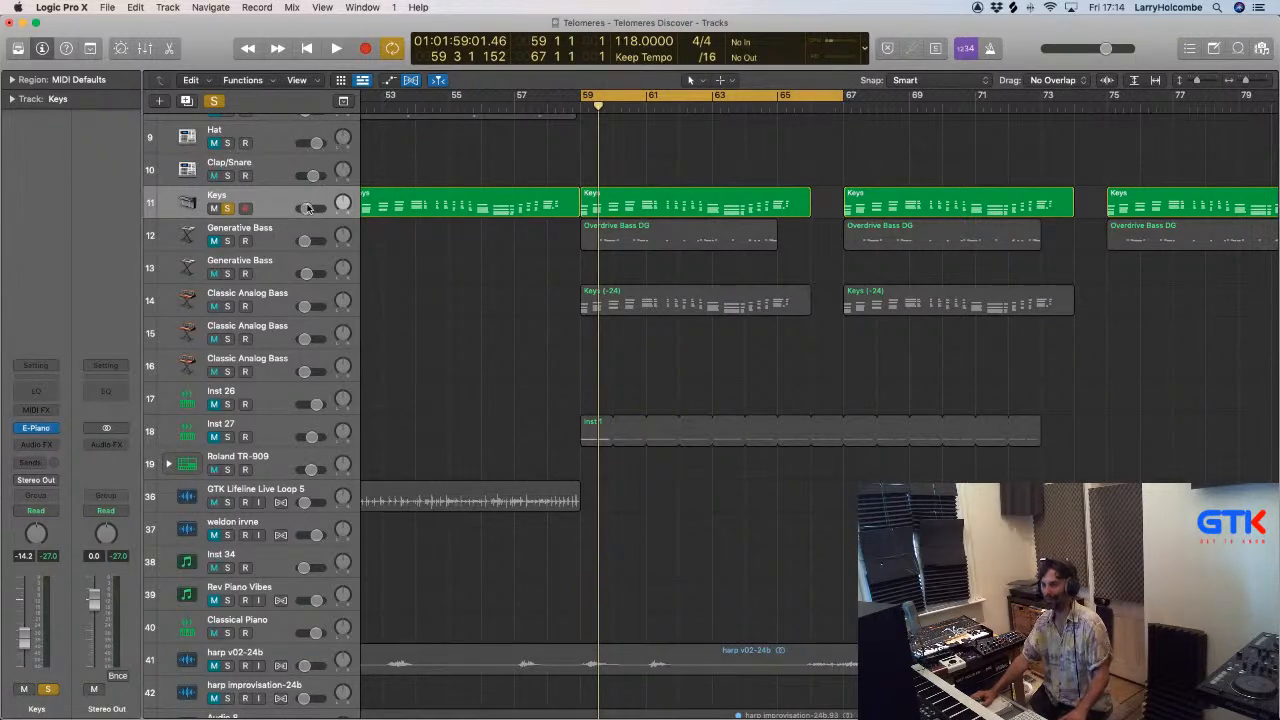
click(228, 208)
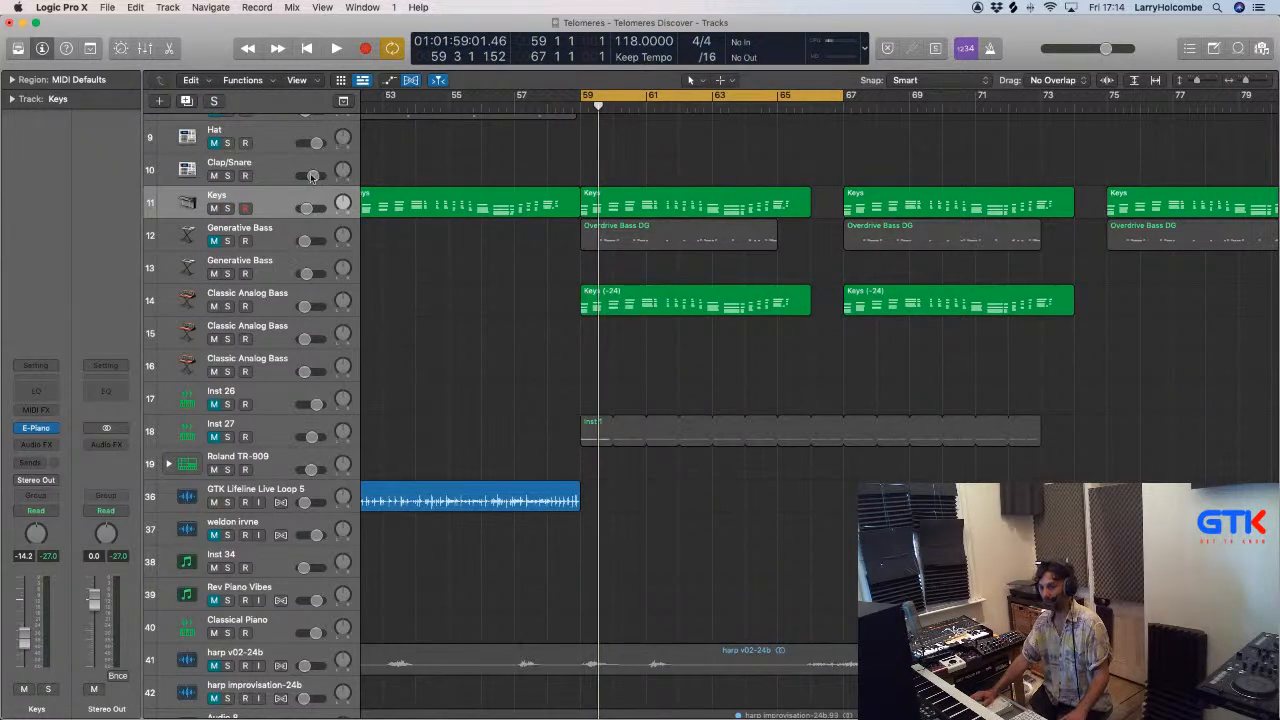
Solo Classic Analog Bass track 14, bypass all its MIDI effects and play back the unprocessed part.
click(289, 294)
click(227, 306)
key(space)
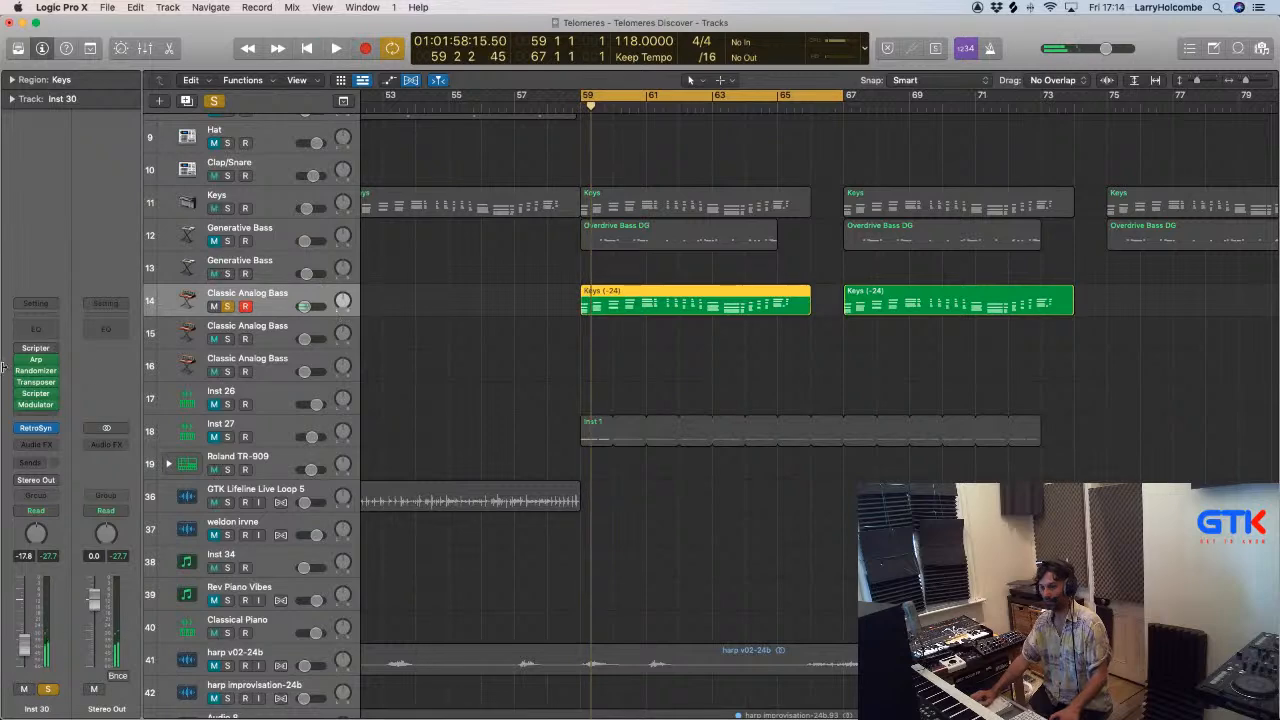
key(space)
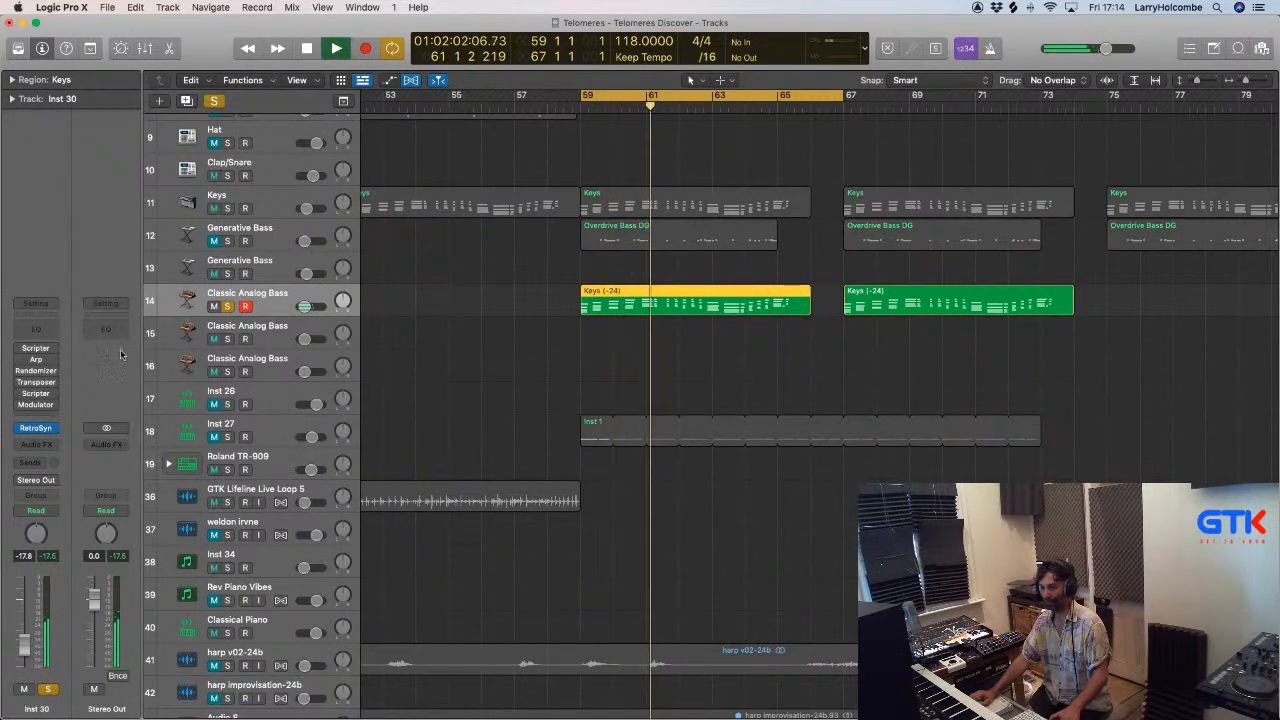
key(space)
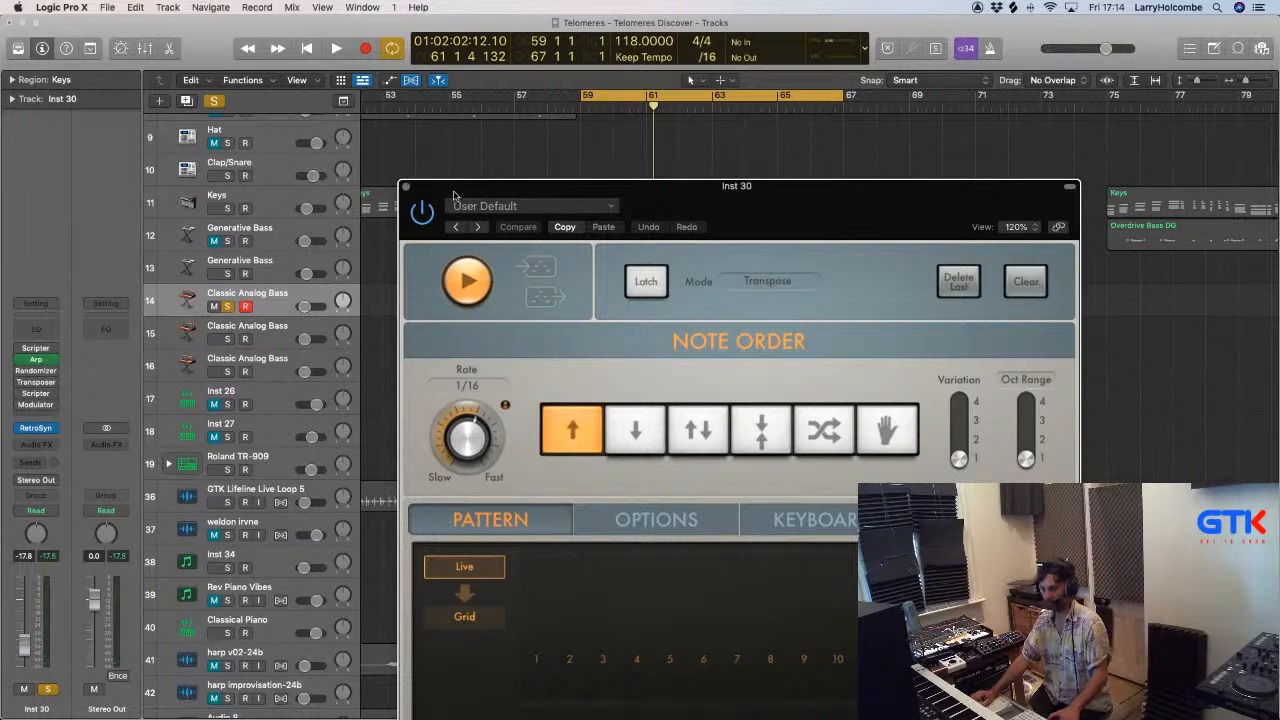
Audition the bass track with only the Arpeggiator active and close the Arpeggiator window.
key(space)
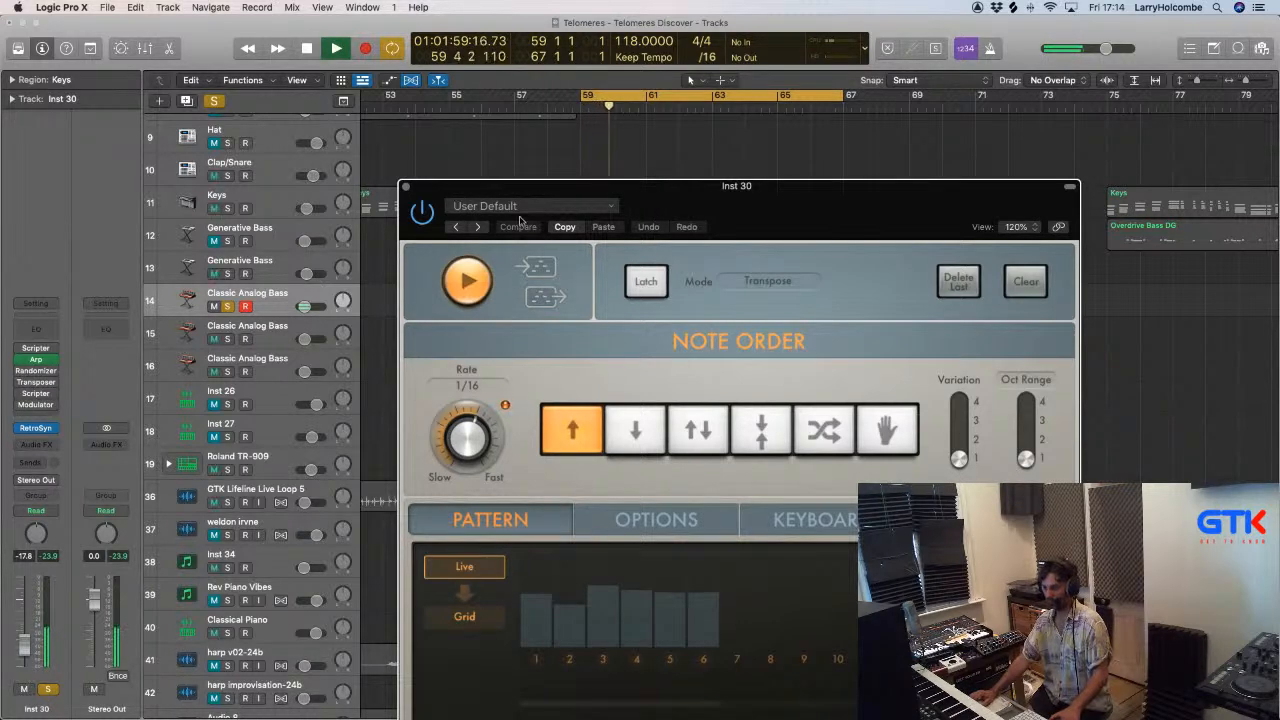
click(406, 187)
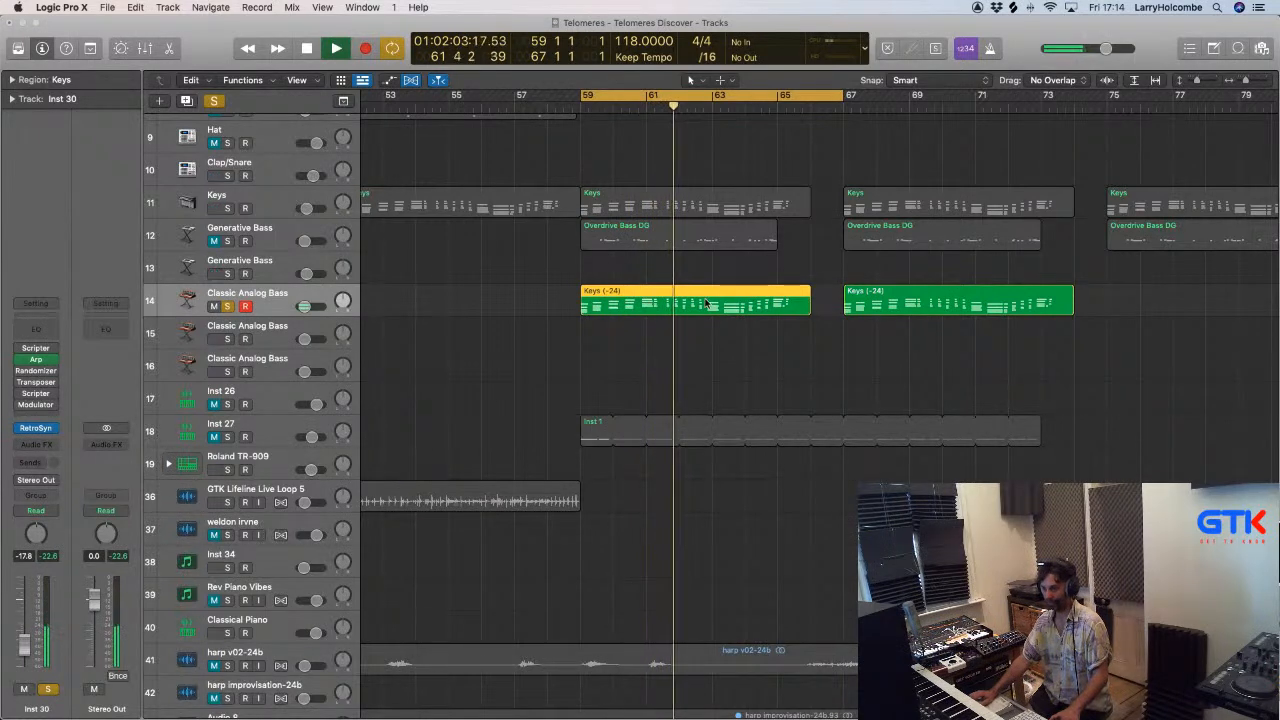
key(space)
Enable the Randomizer on the bass track, open it to audition its effect, and close its window.
click(20, 371)
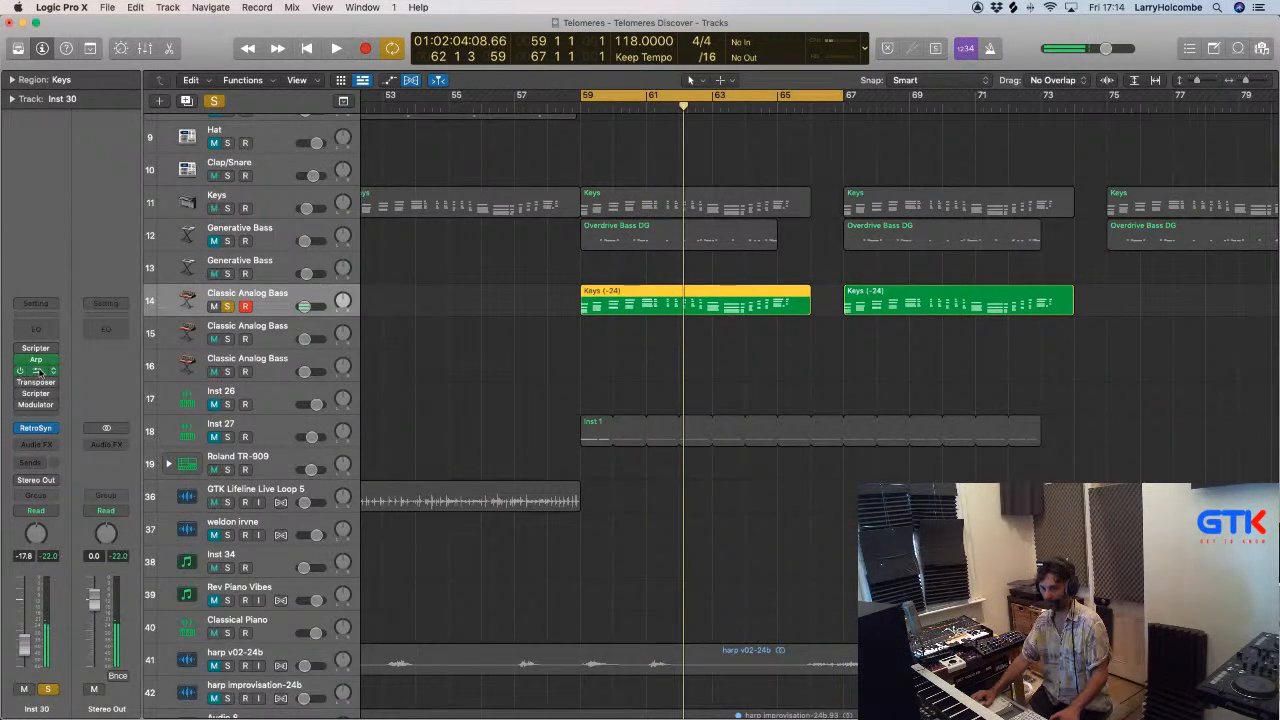
click(528, 160)
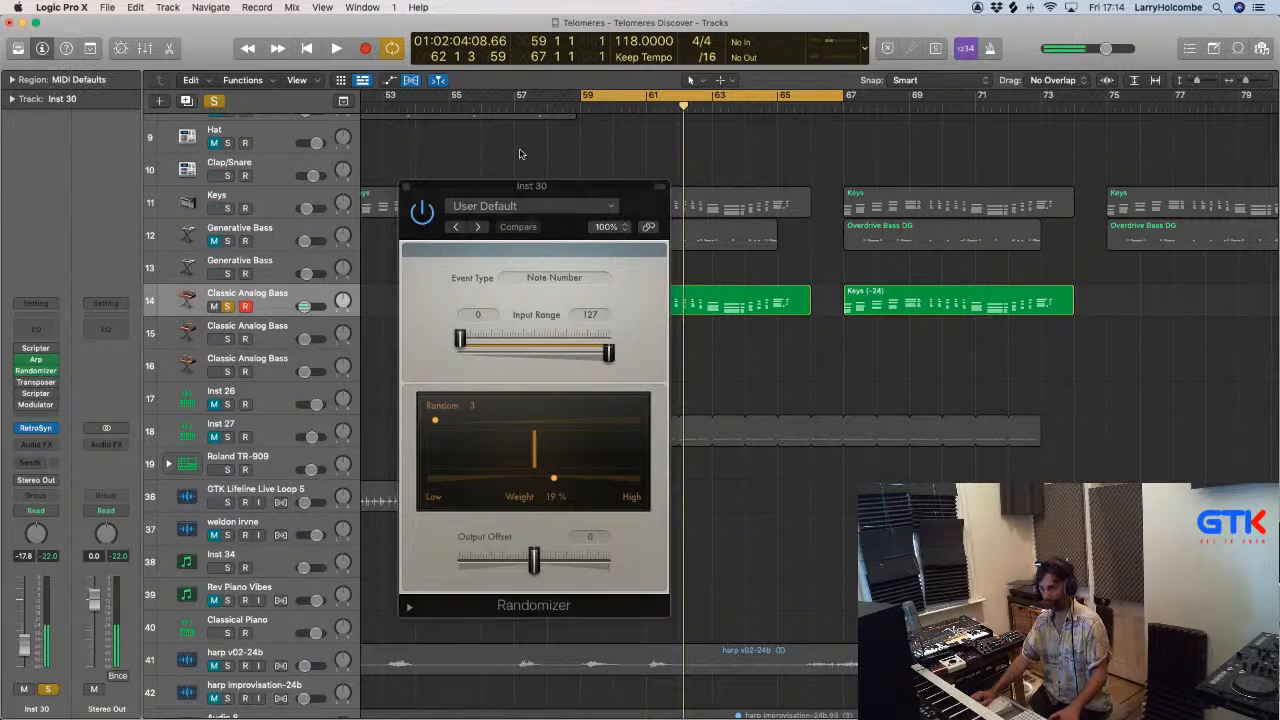
key(space)
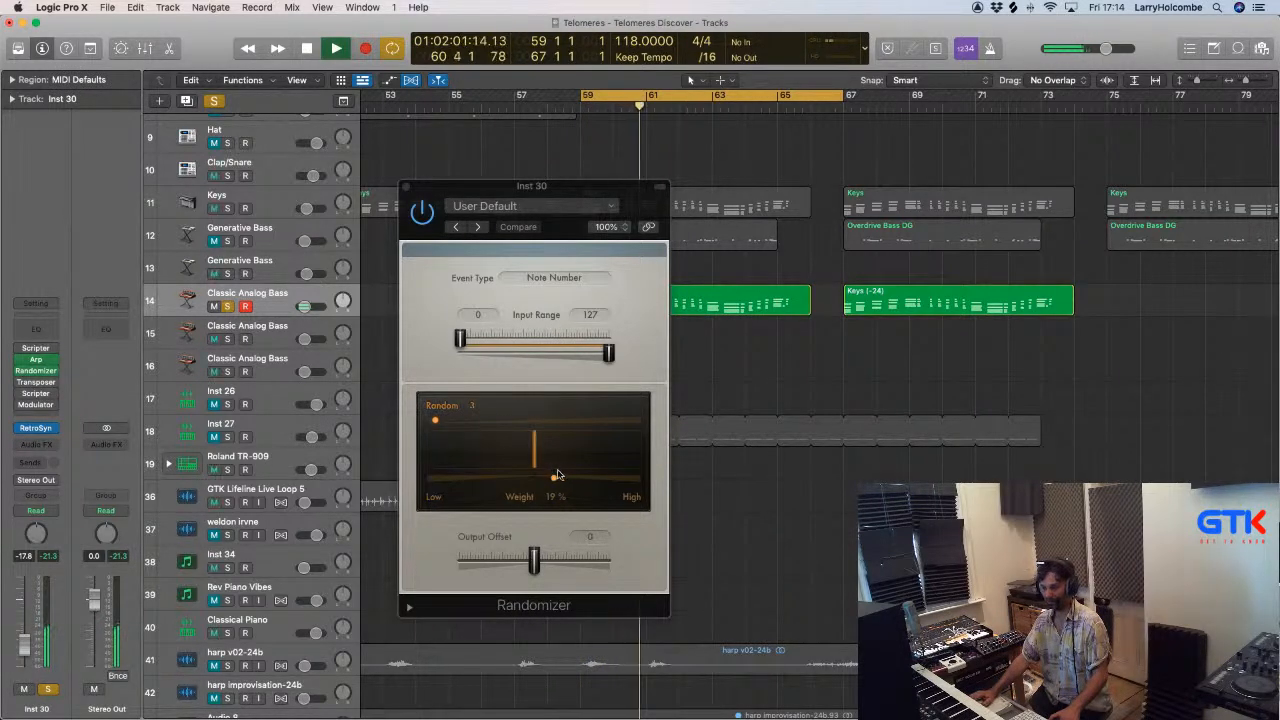
click(405, 186)
key(space)
Enable the Transposer on bass track 14, open it and audition the part through its A Minor Pentatonic scale.
click(20, 382)
click(37, 382)
key(space)
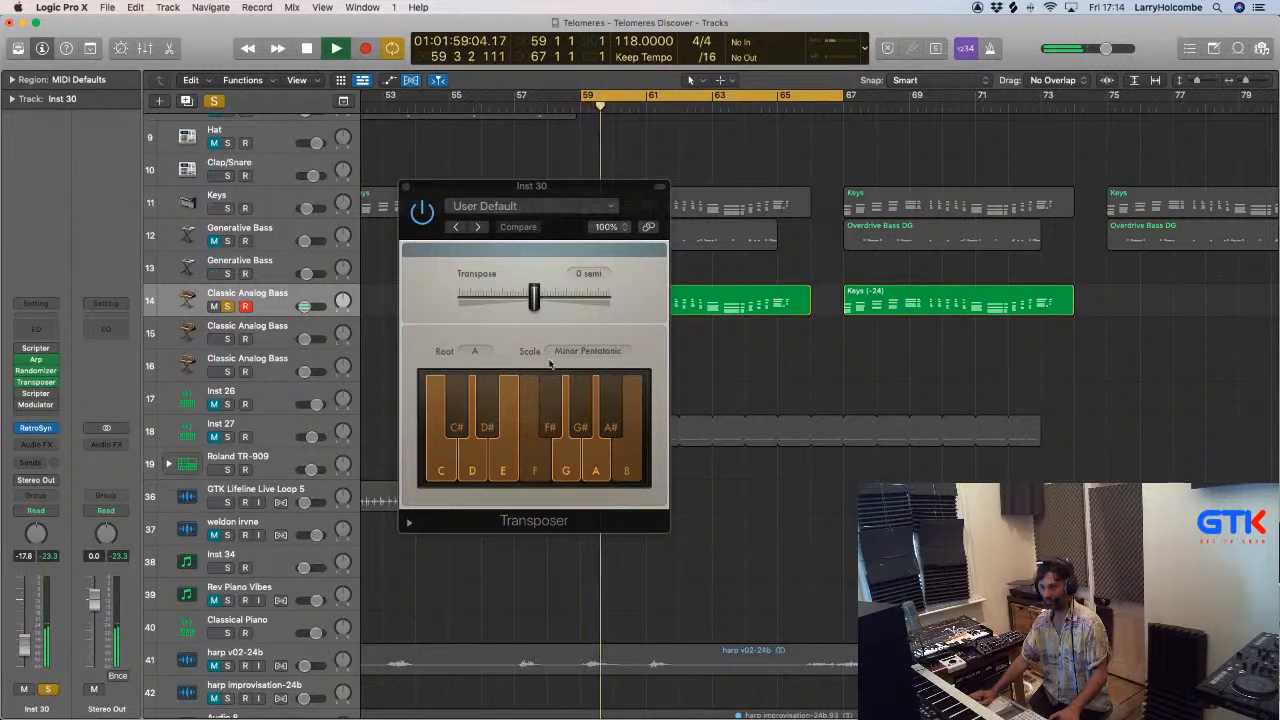
key(space)
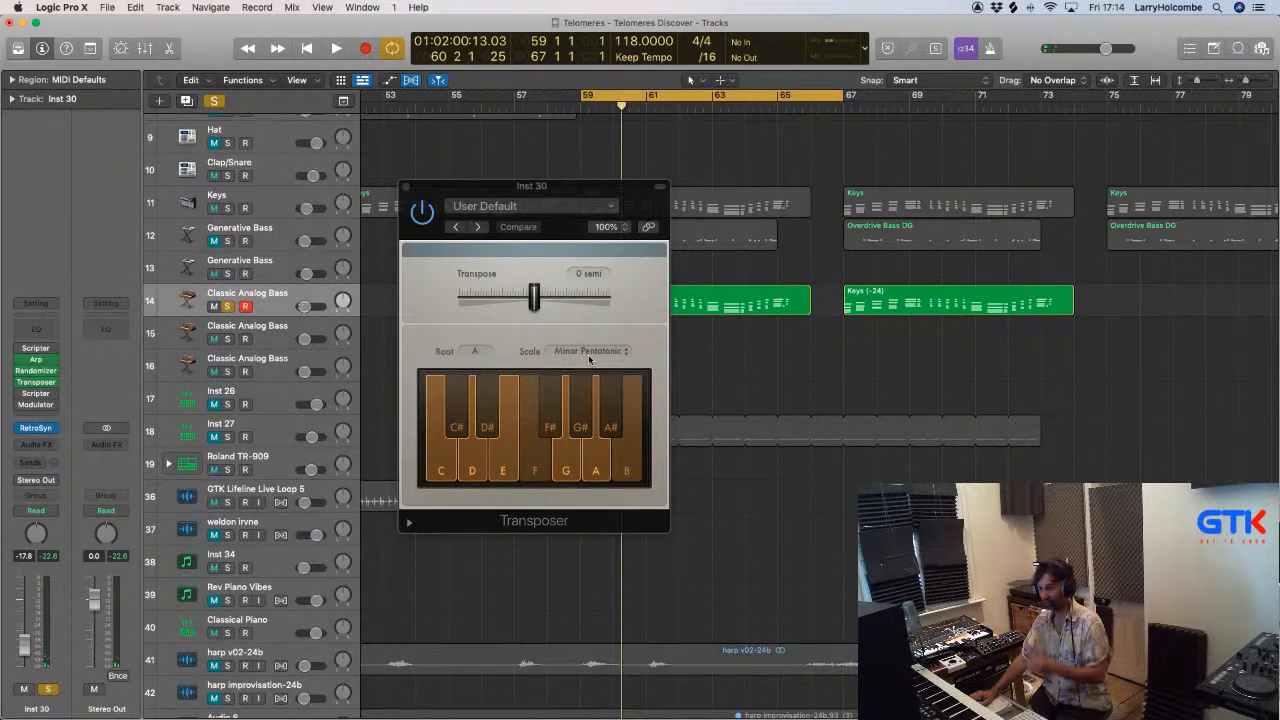
Enable the second Scripter, view its Probability Gate script parameters, and close both effect windows.
click(23, 394)
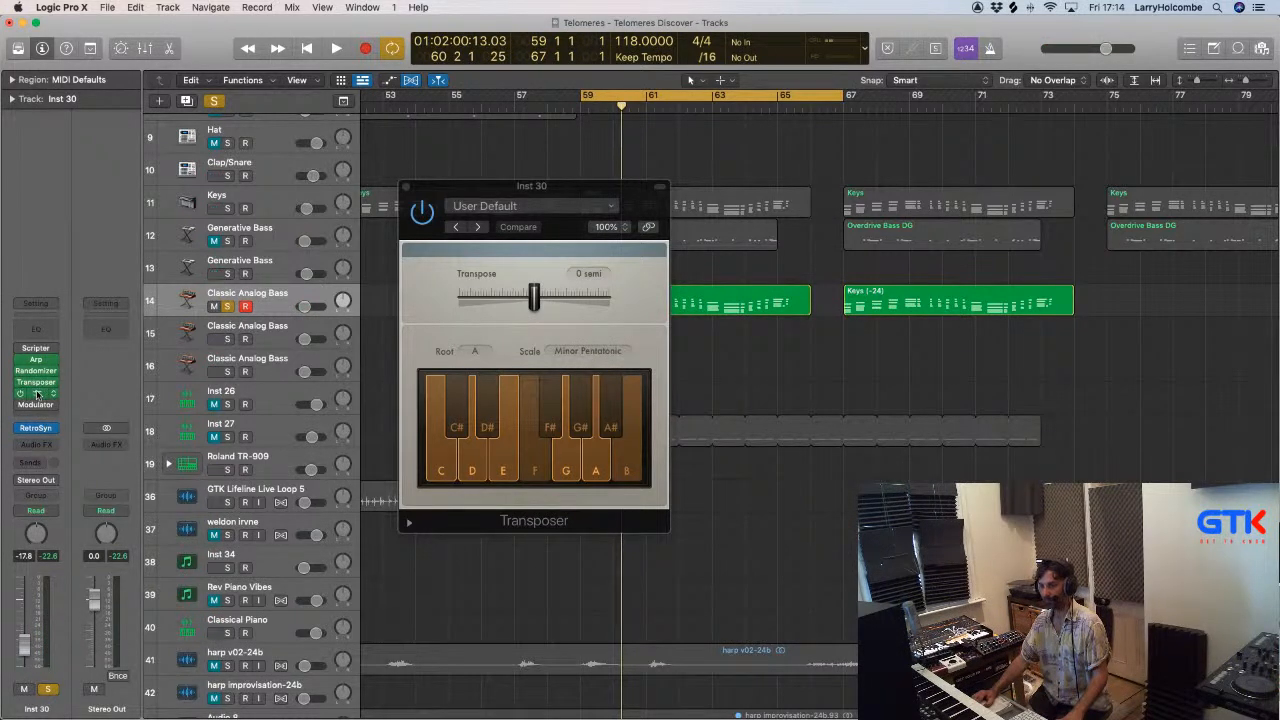
click(36, 393)
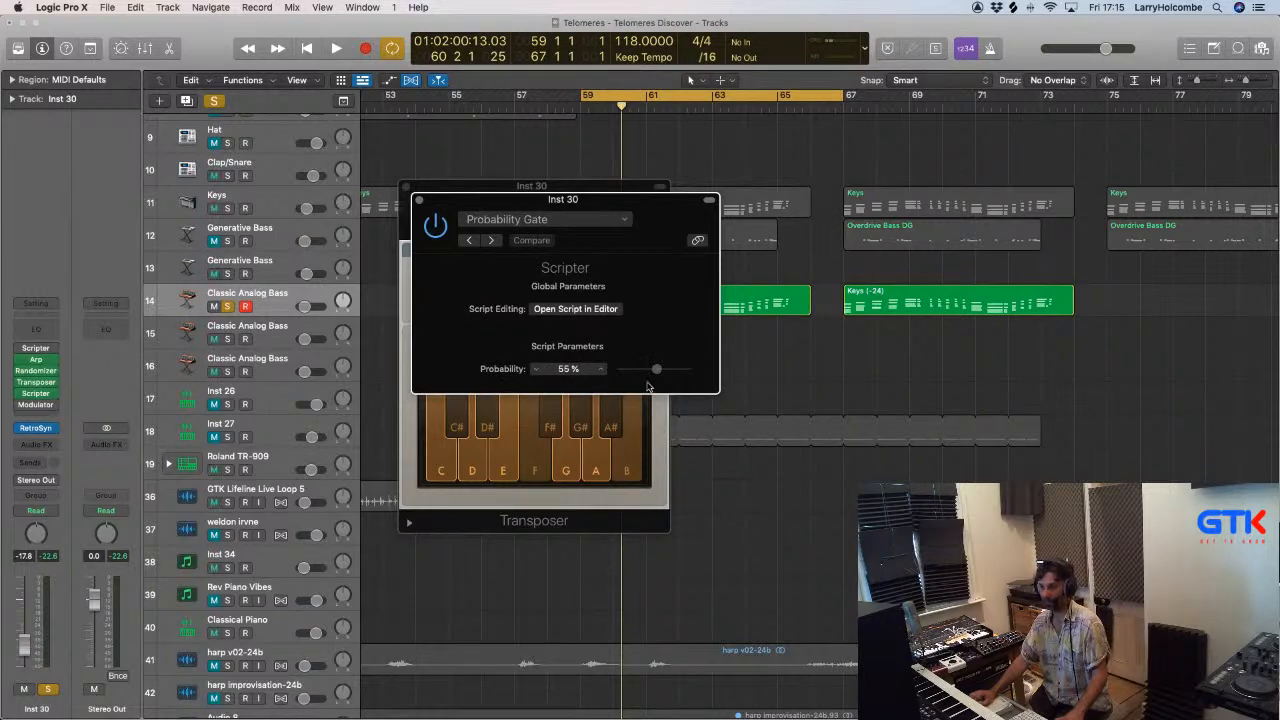
click(418, 200)
click(406, 187)
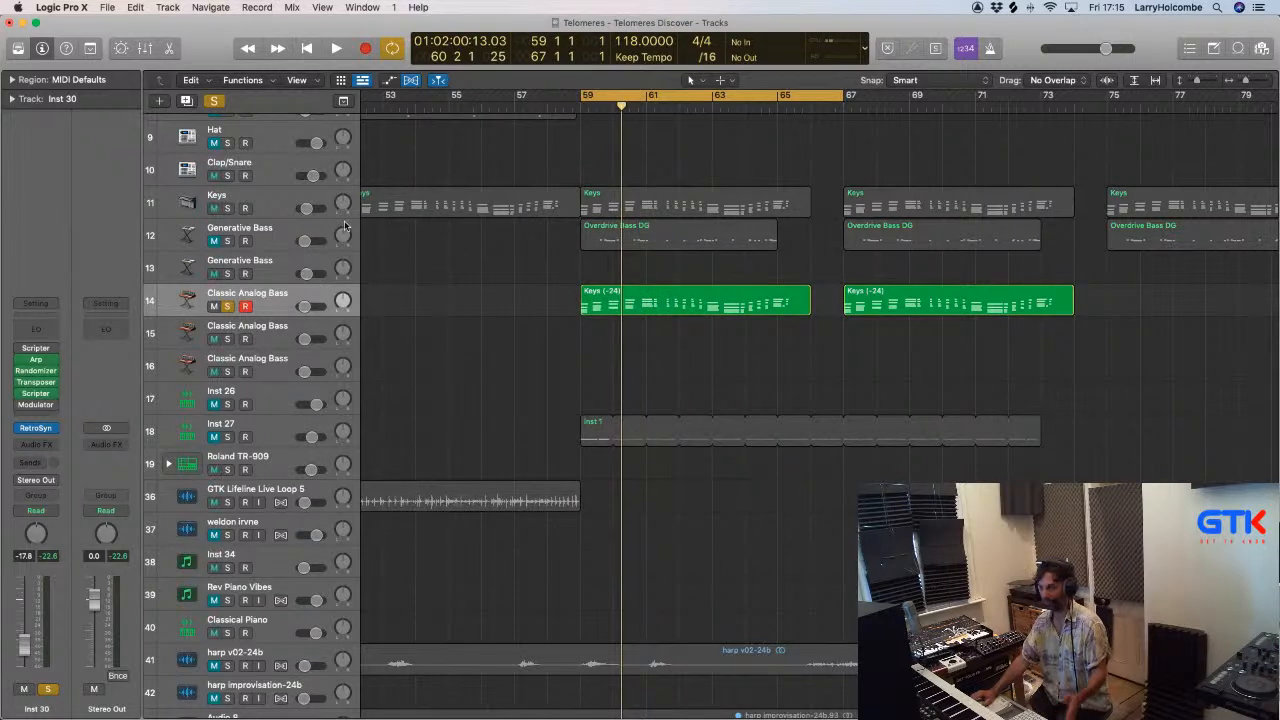
Enable the Modulator on the bass track, open it to audition its LFO, and close its window.
click(38, 405)
key(space)
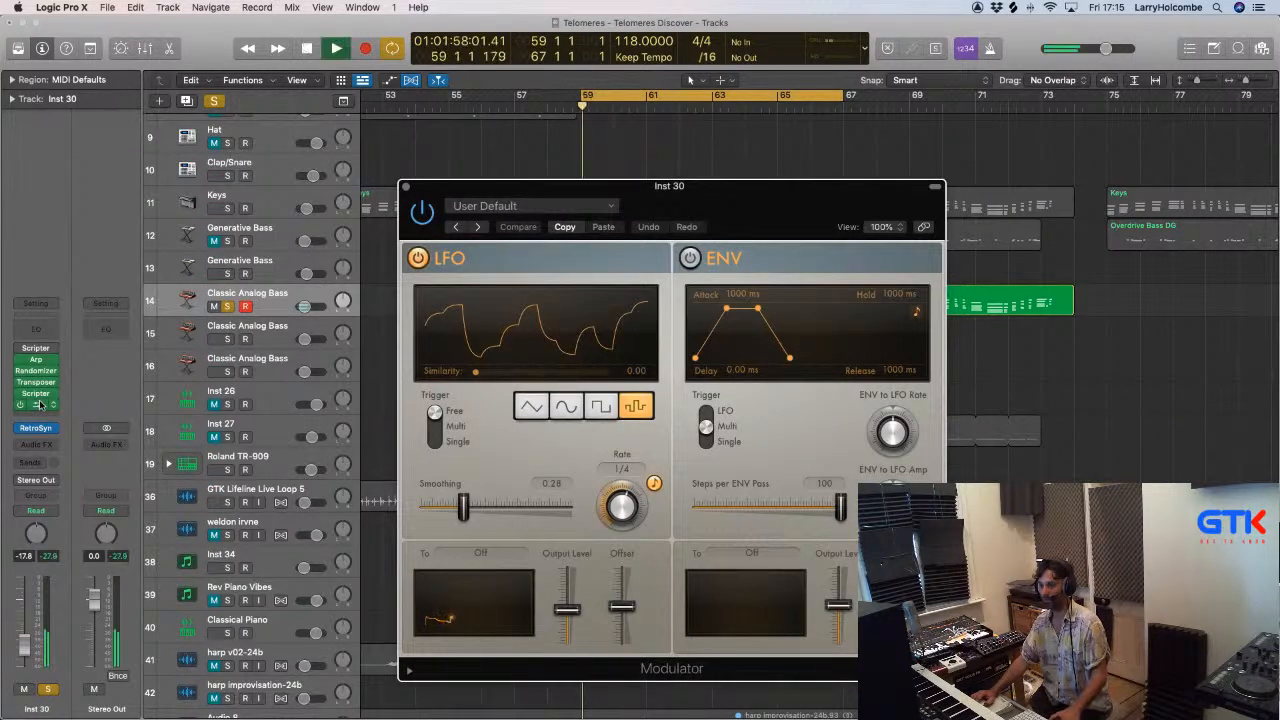
key(space)
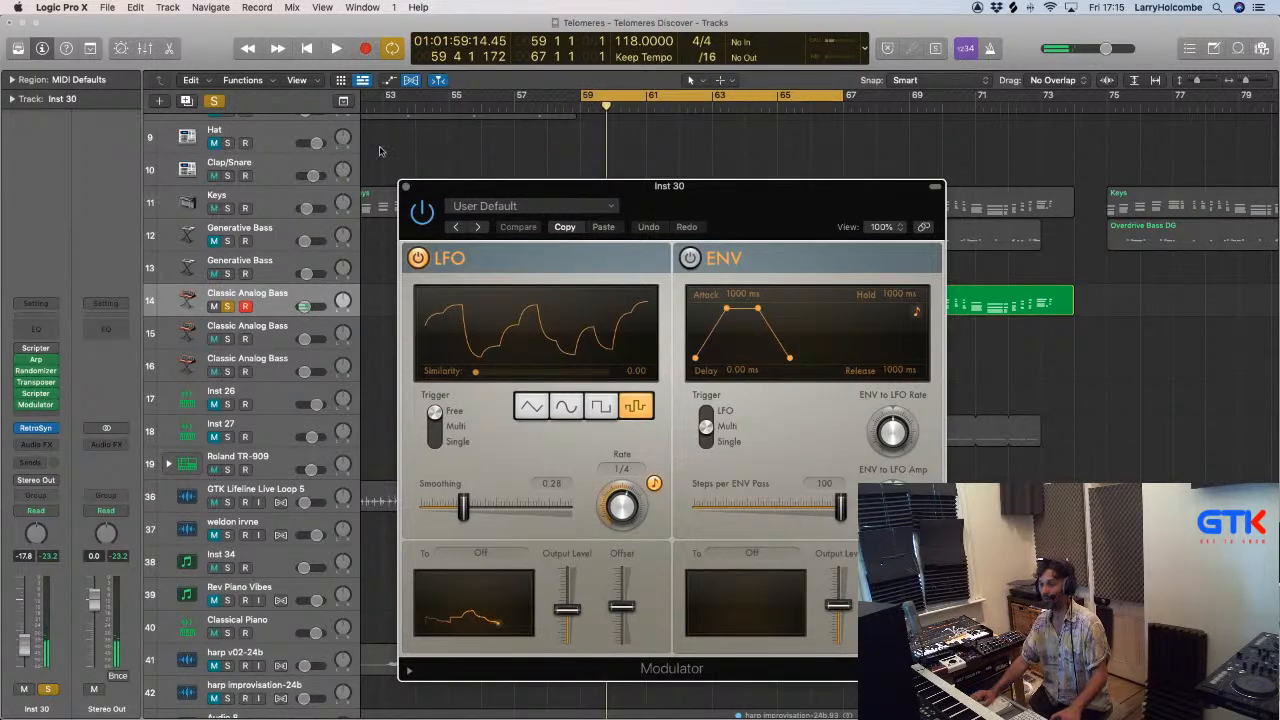
click(407, 188)
Play the soloed bass through the active effect chain, unsolo it and audition it with the full mix.
key(space)
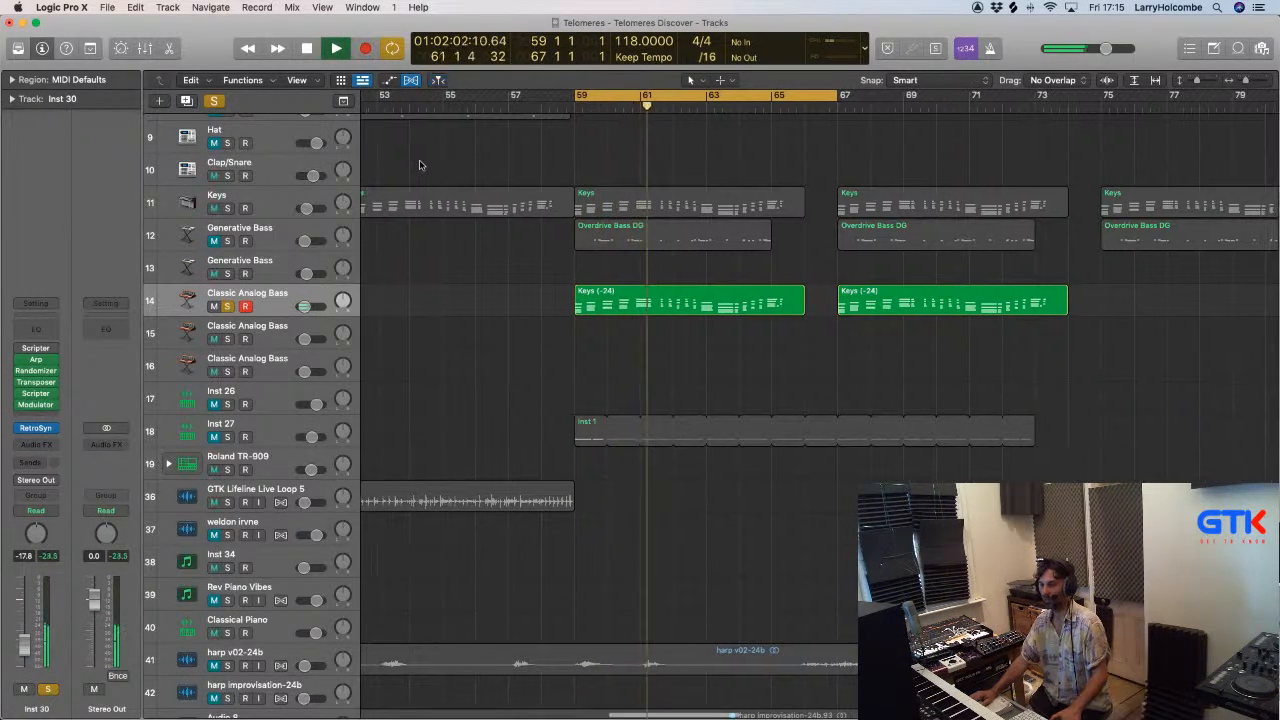
scroll(420, 165, right, 1)
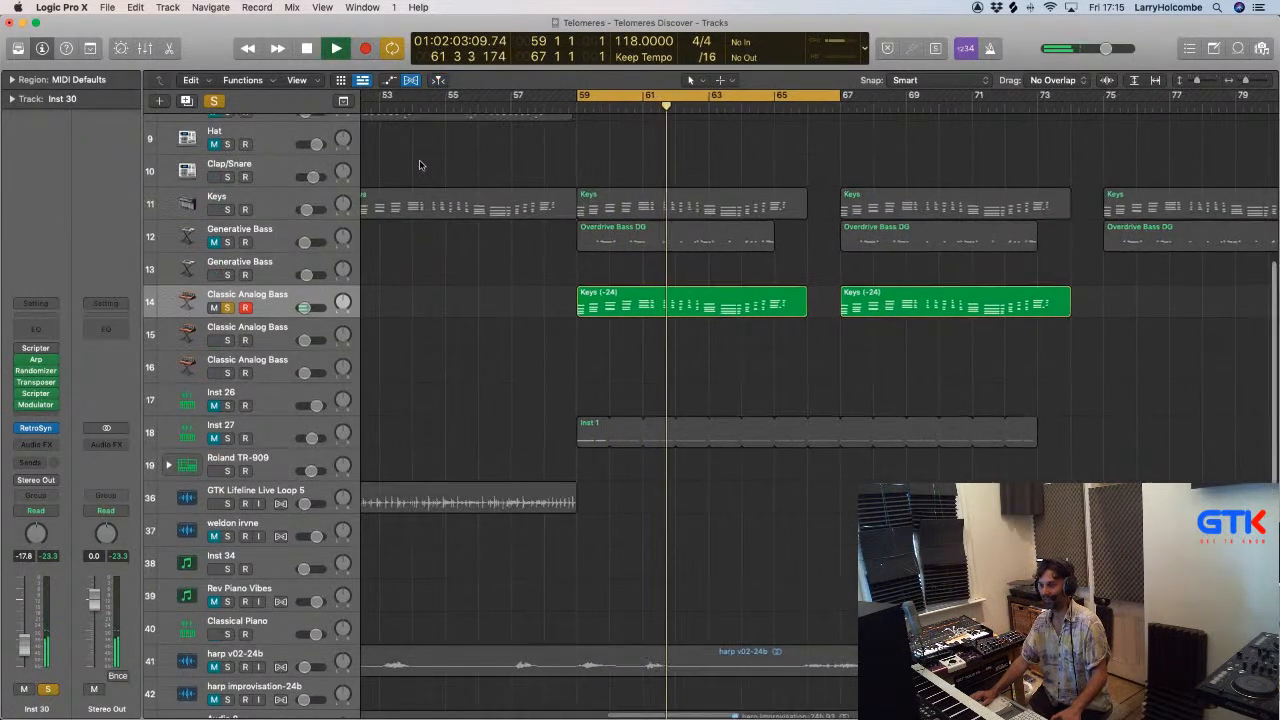
click(225, 308)
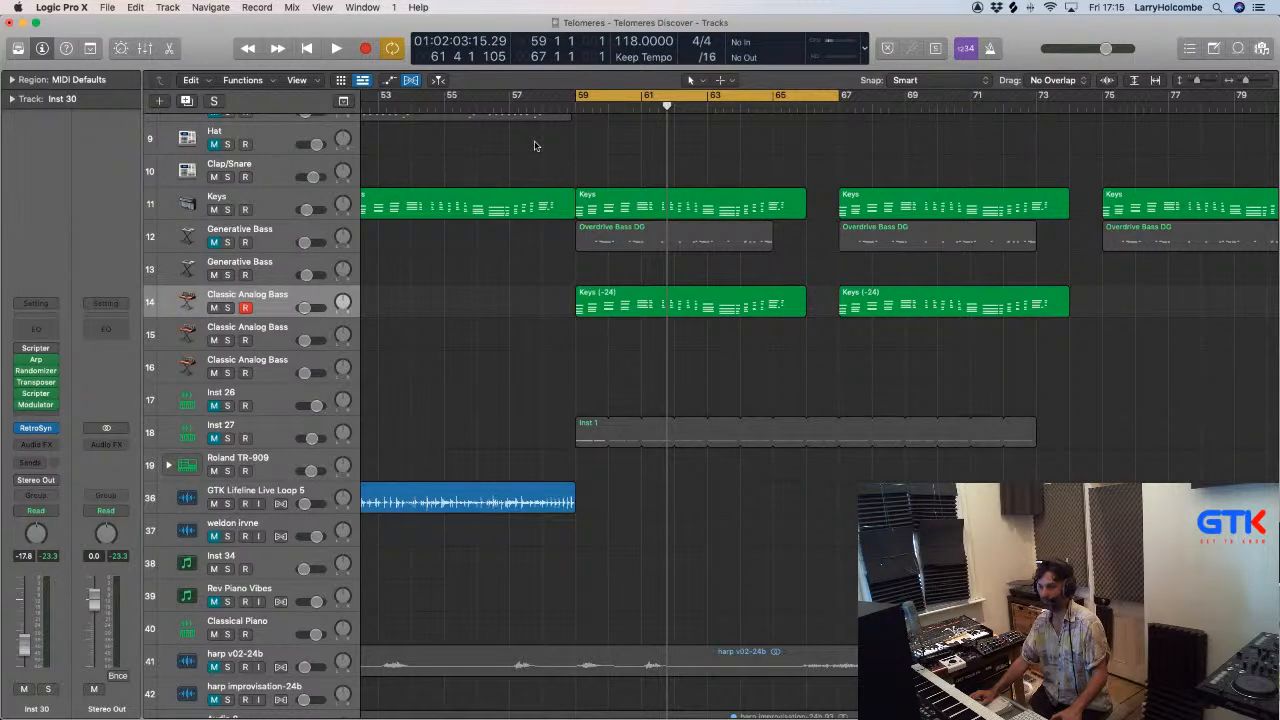
key(space)
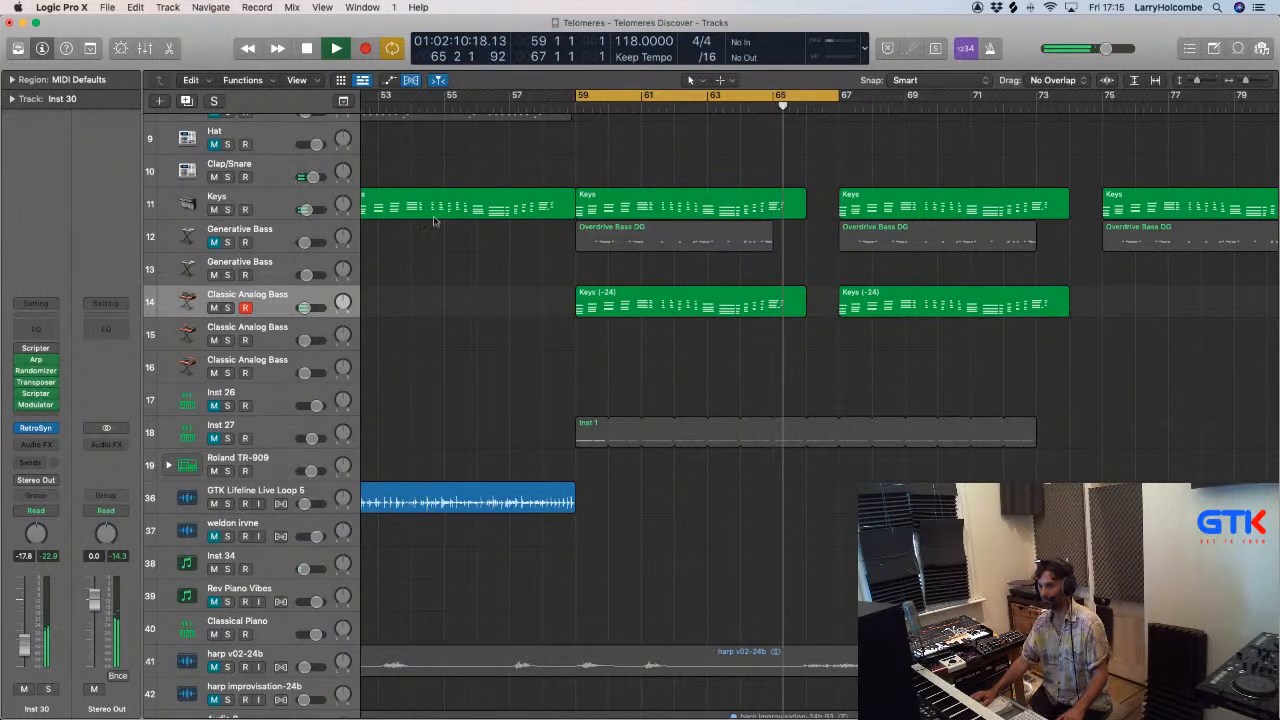
key(space)
Audition the bass with the Transposer raised 12 semitones during playback, and reset Transpose to 0 semitones.
click(37, 382)
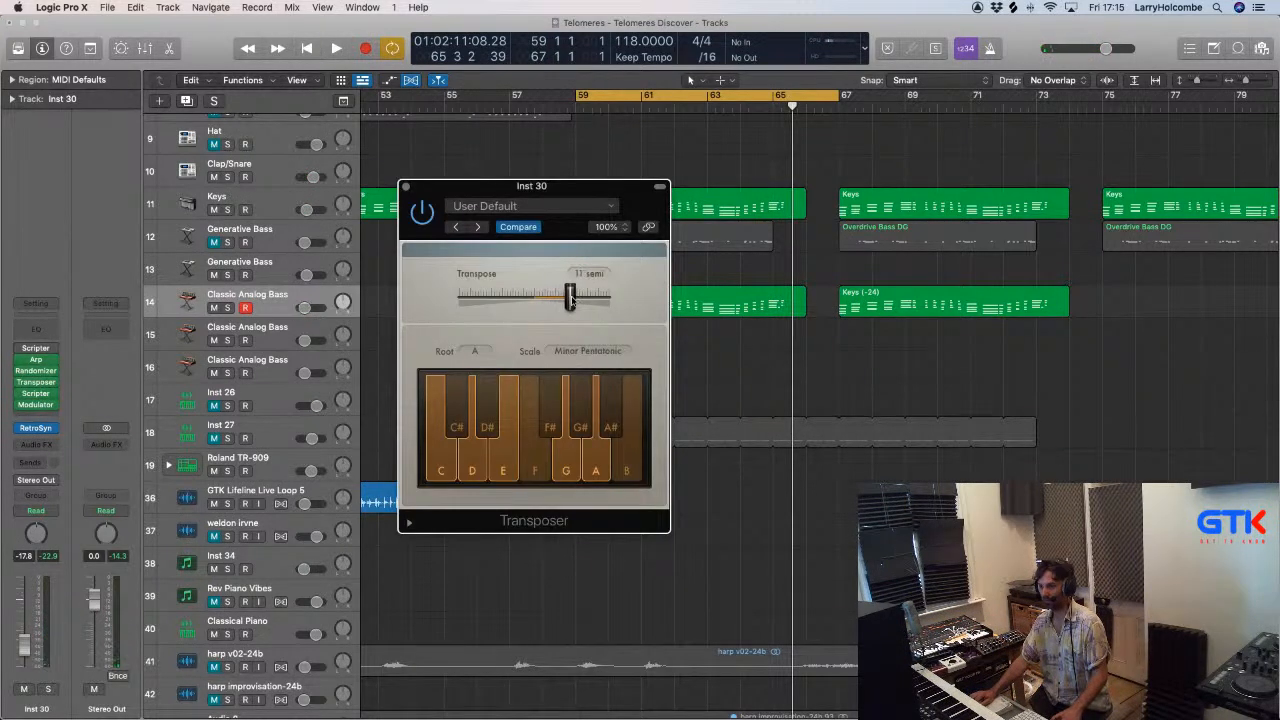
key(space)
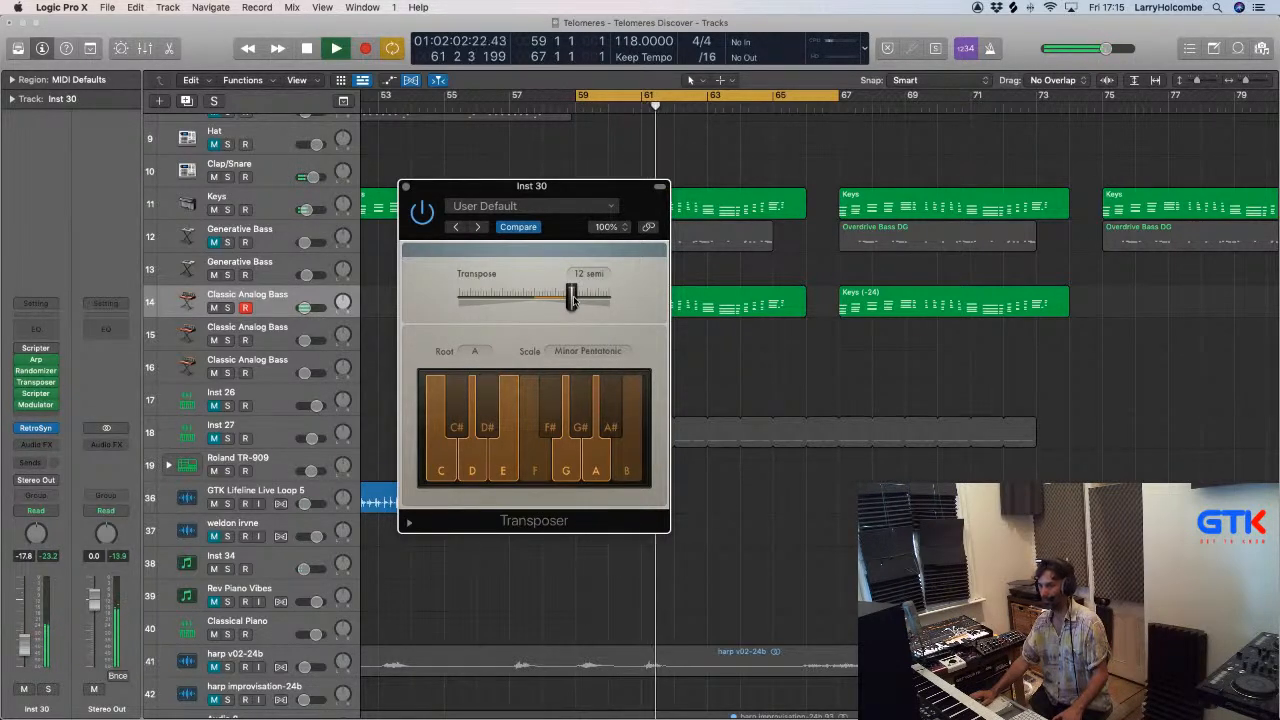
drag(479, 186, 928, 203)
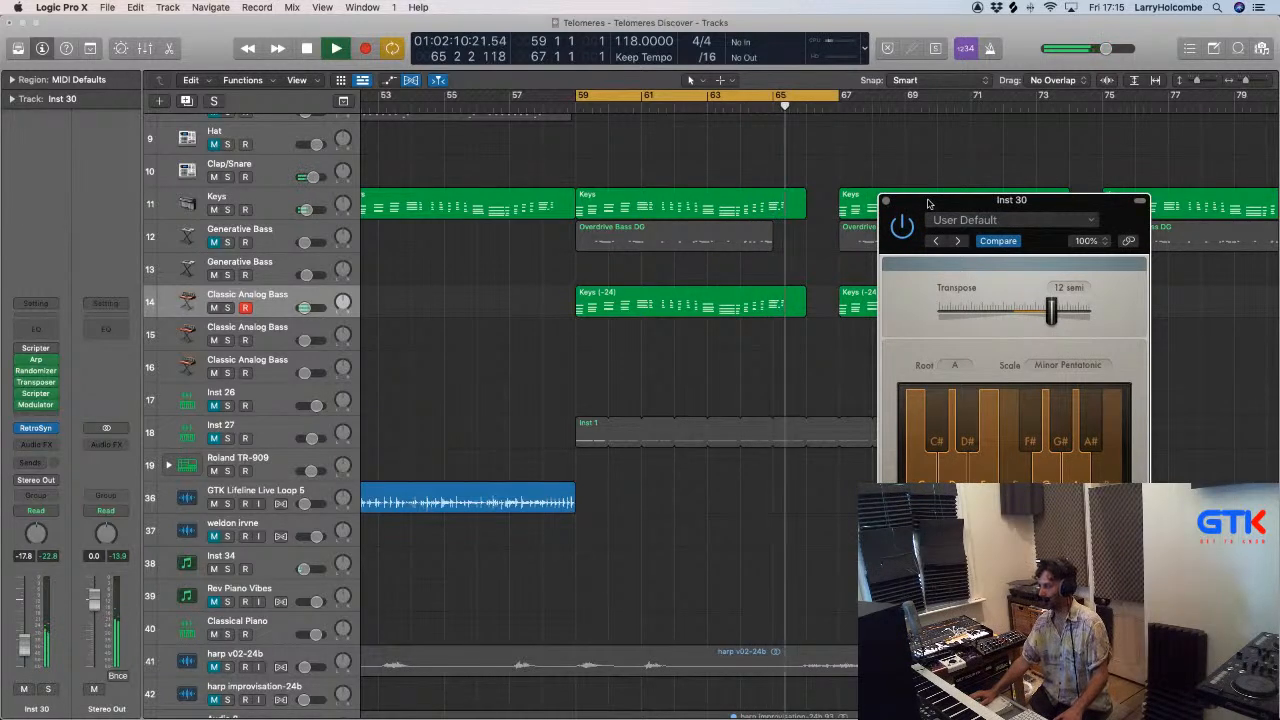
drag(1052, 312, 1015, 312)
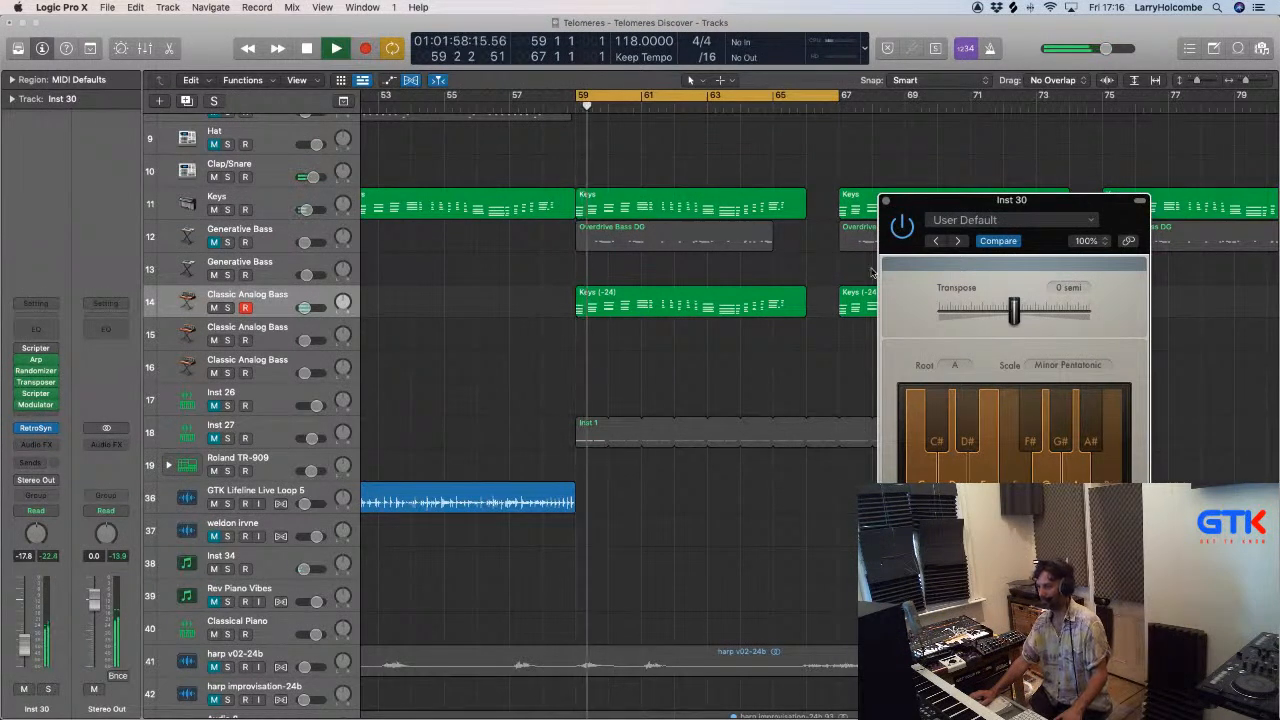
click(536, 159)
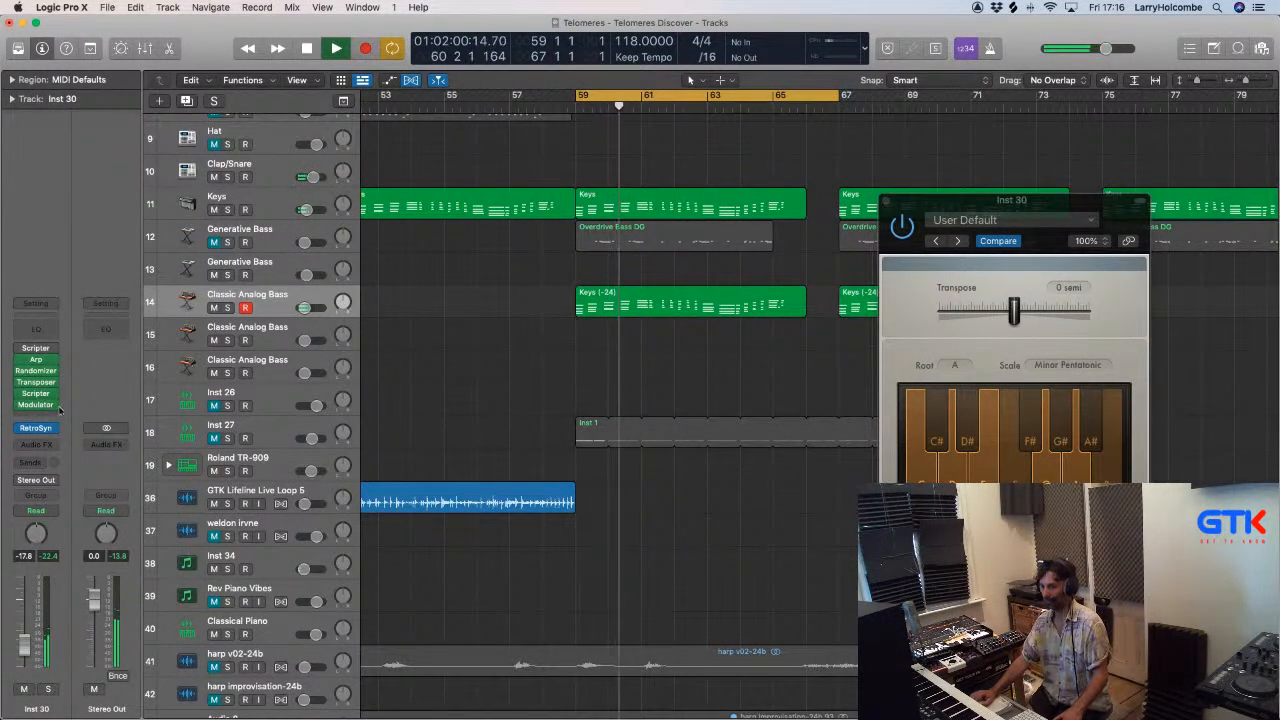
Examine the bass track's Retro Synth settings during playback, and close the Retro Synth and Transposer windows.
click(35, 428)
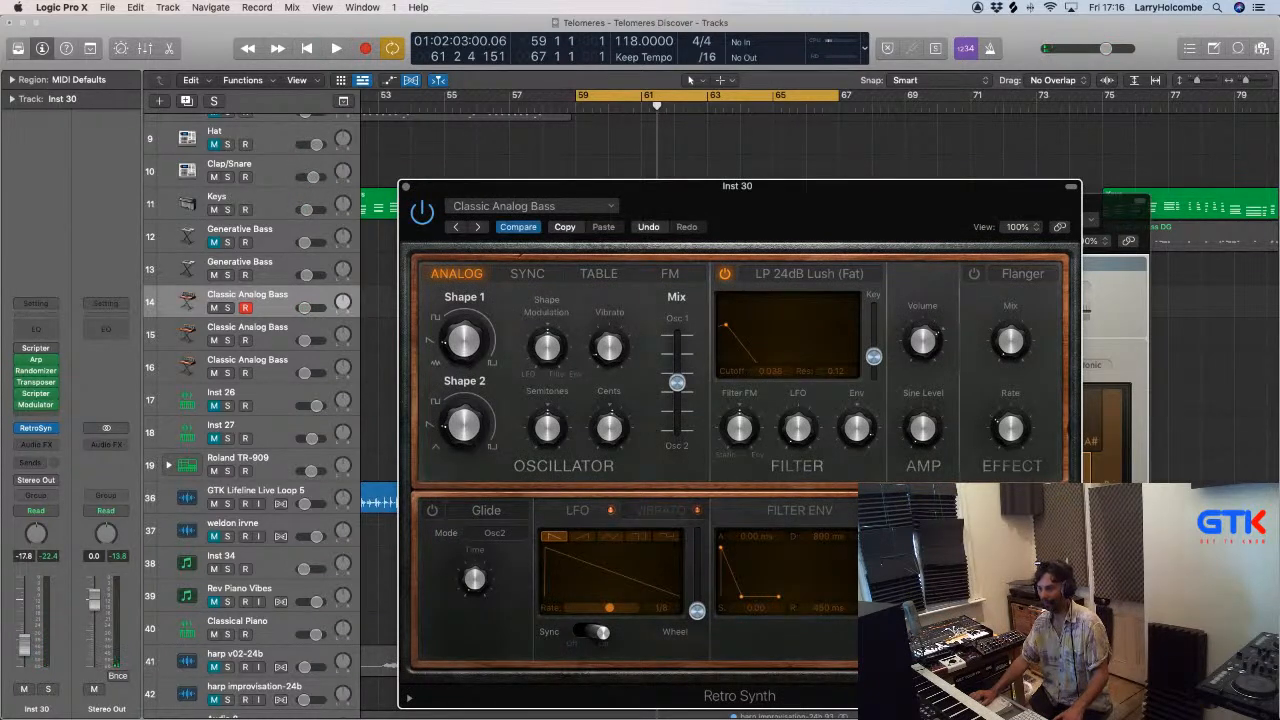
key(space)
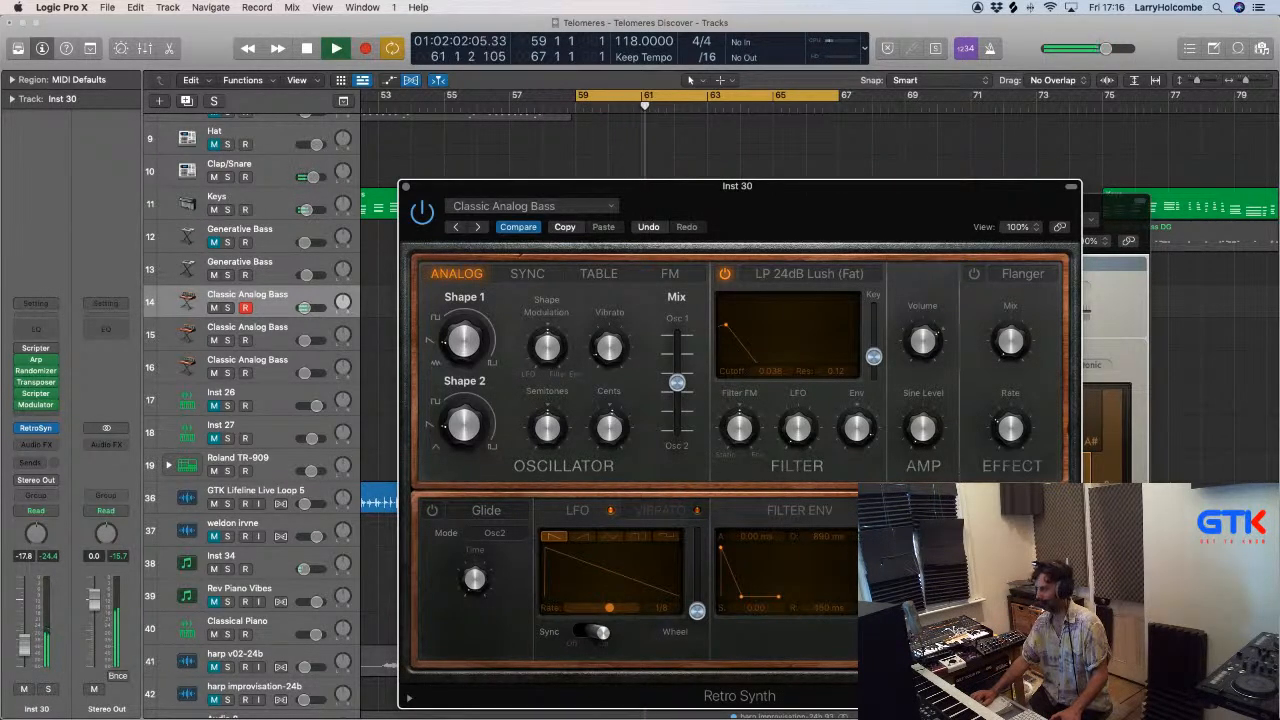
key(space)
click(405, 186)
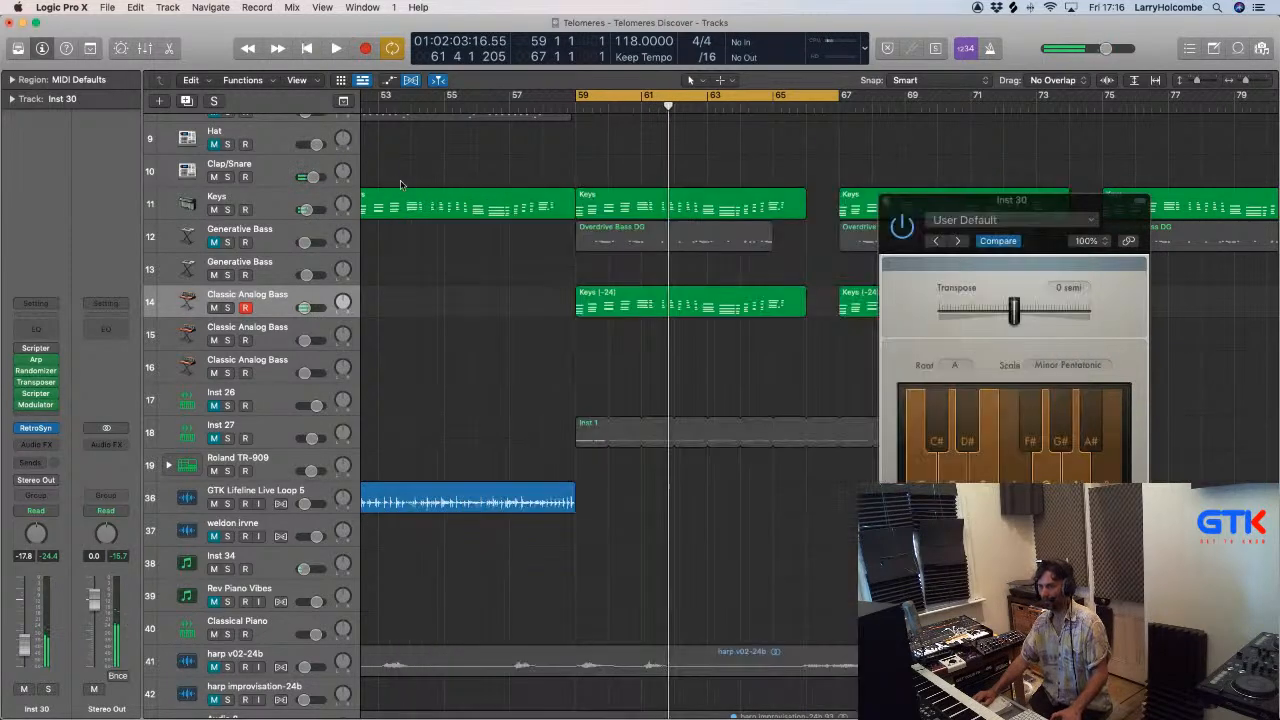
click(884, 204)
Add AudioCR's Midi FX Freeze at the end of track 14's MIDI effect chain and move its window aside.
click(633, 308)
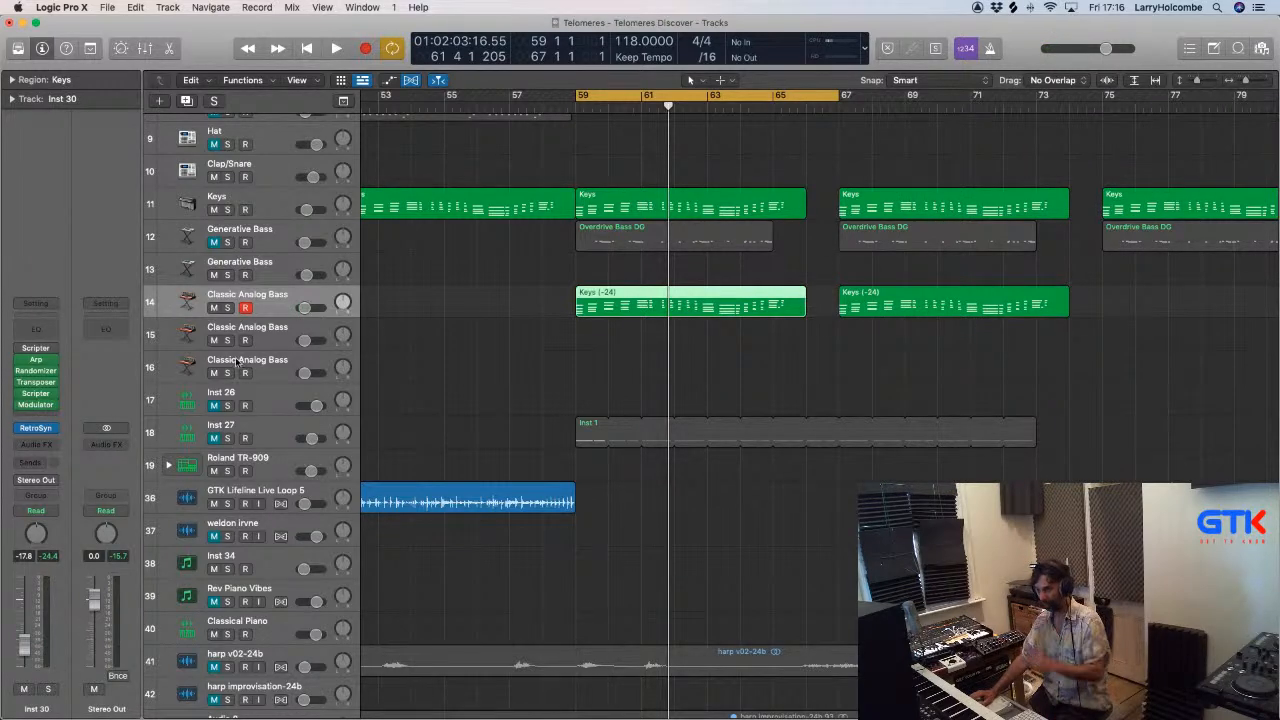
click(36, 414)
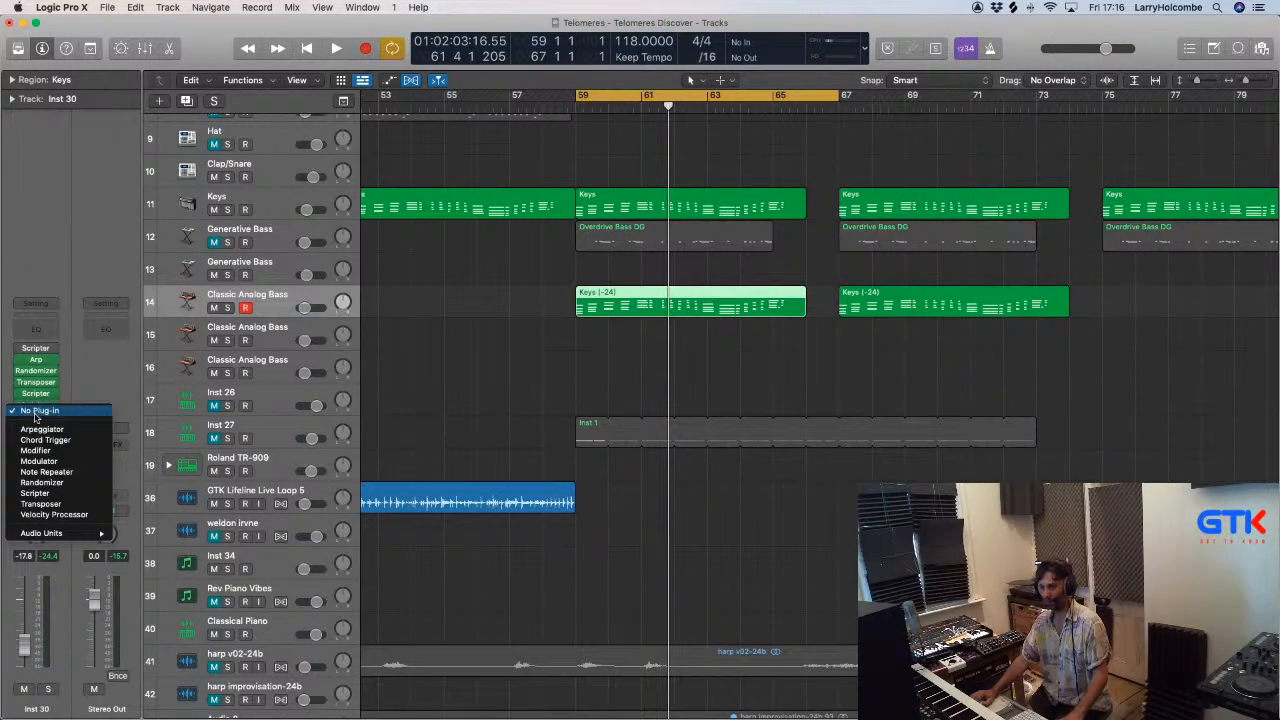
mouse_move(60, 533)
mouse_move(217, 534)
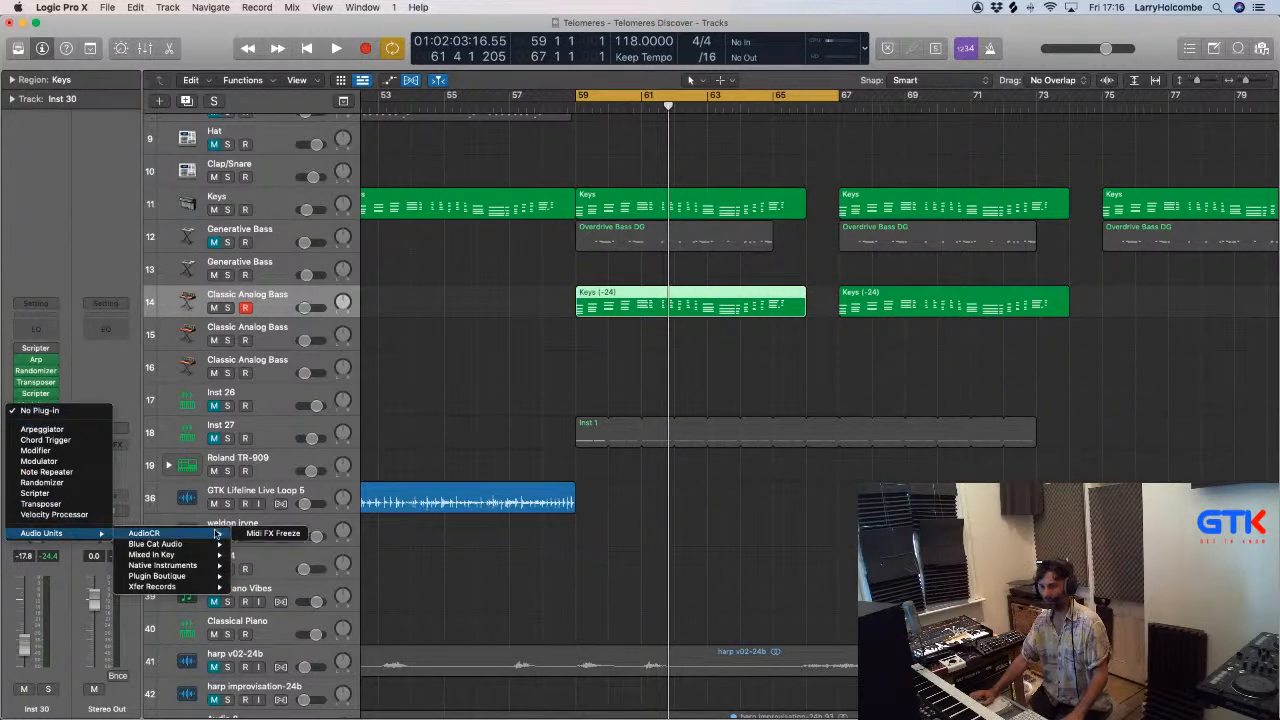
click(264, 533)
drag(458, 193, 904, 388)
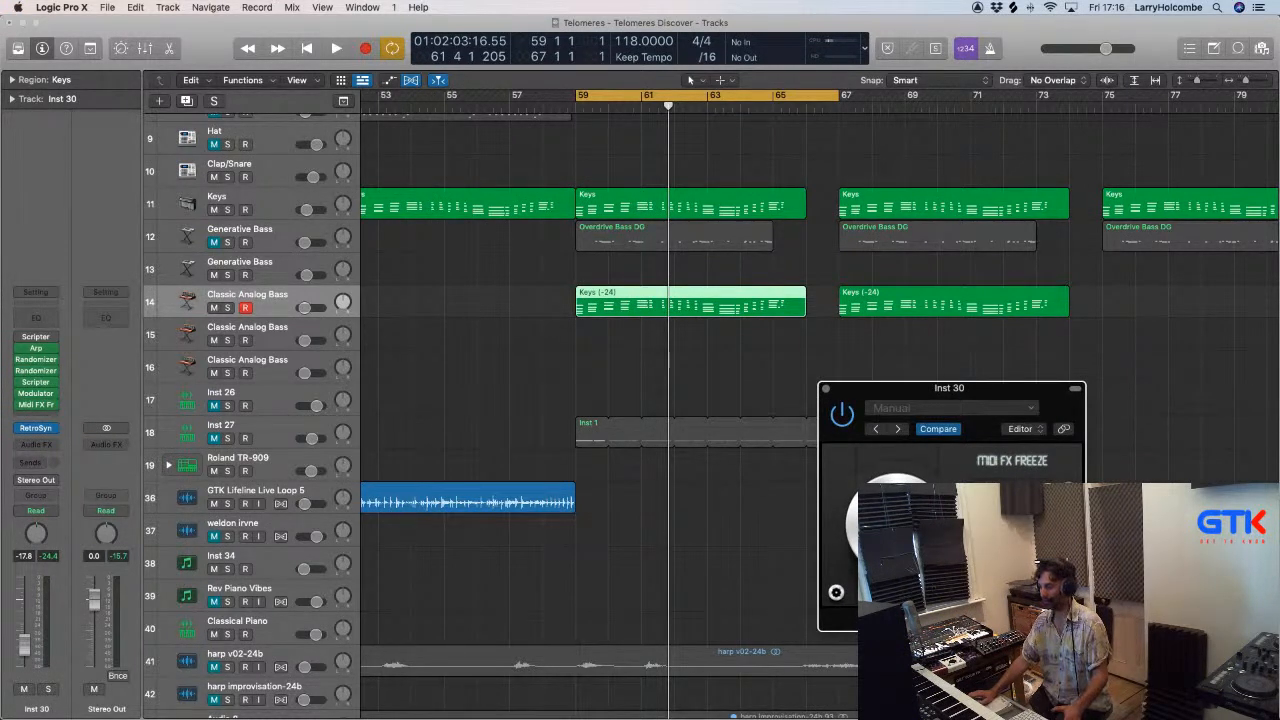
Play a pass from bar 59 through Midi FX Freeze, and duplicate the bass track with its MIDI effects bypassed.
key(shift+space)
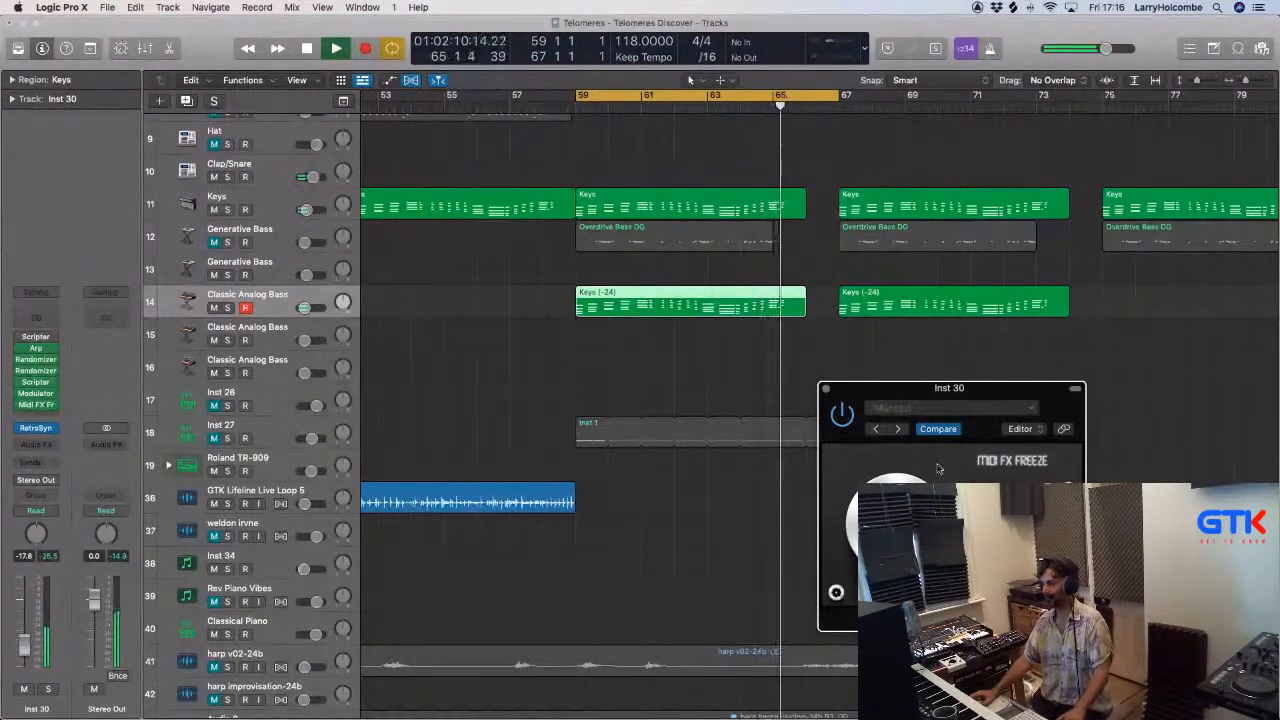
key(space)
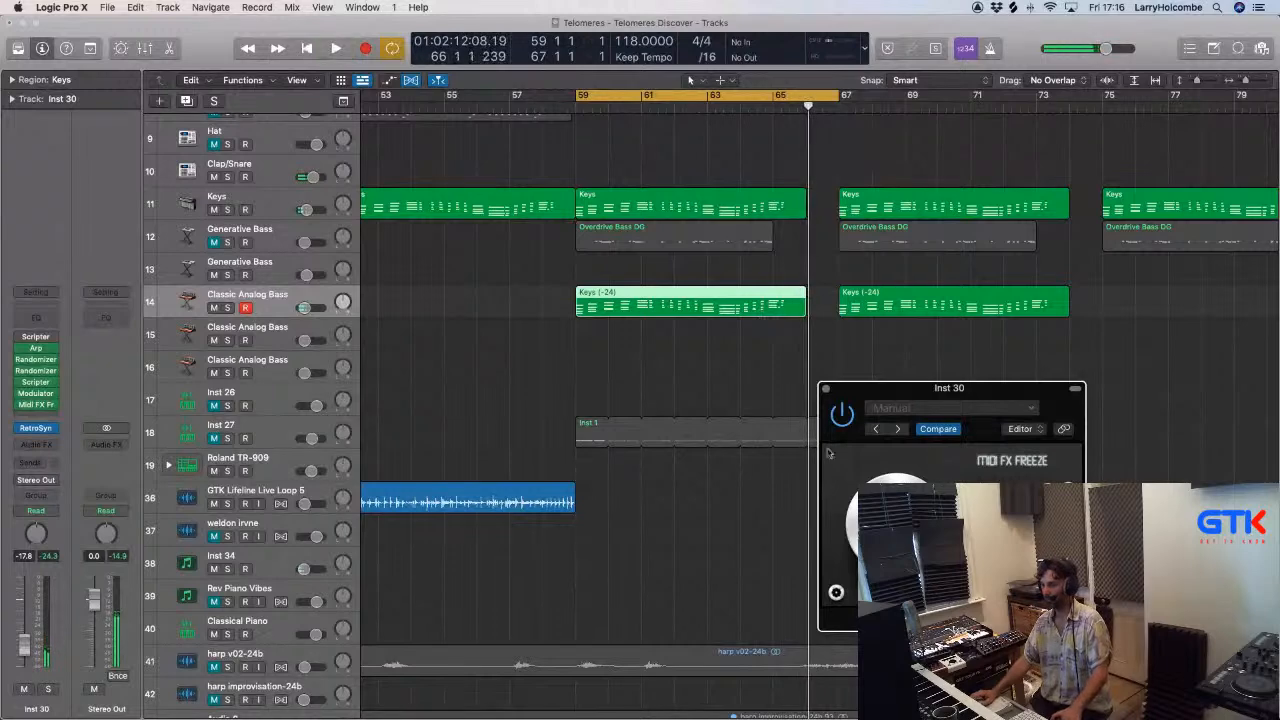
click(273, 303)
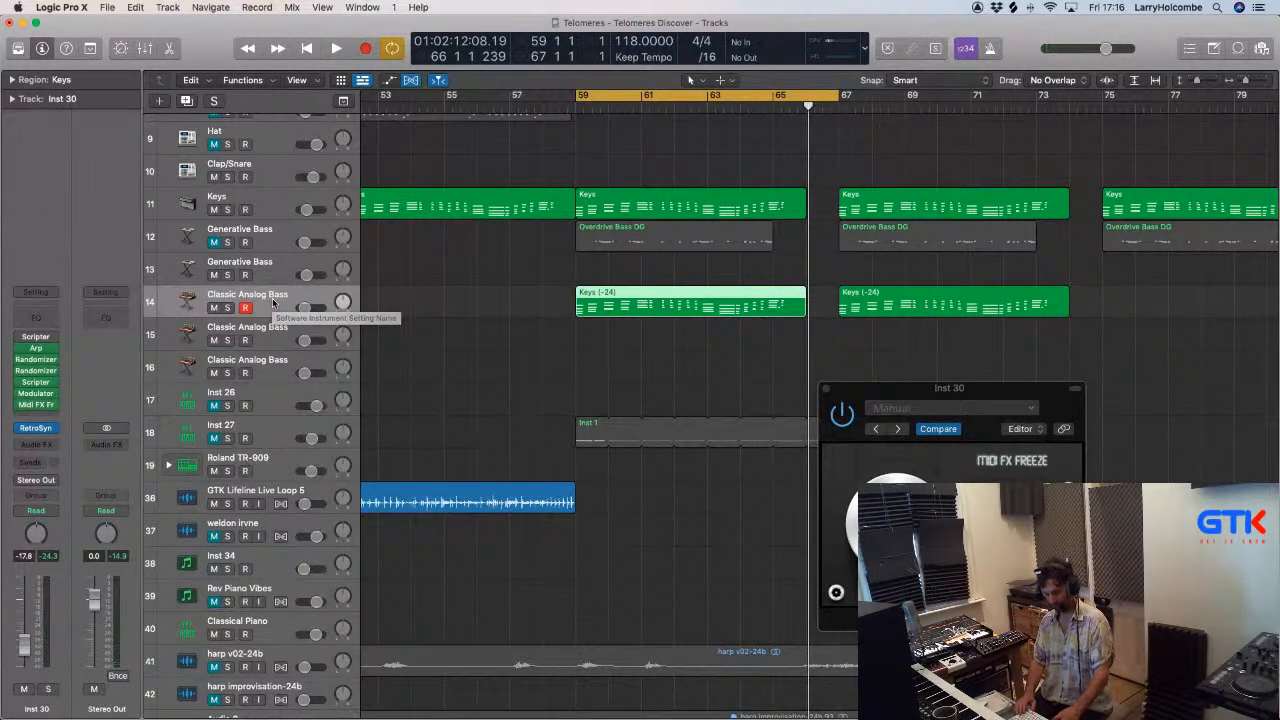
key(super+d)
drag(21, 347, 26, 420)
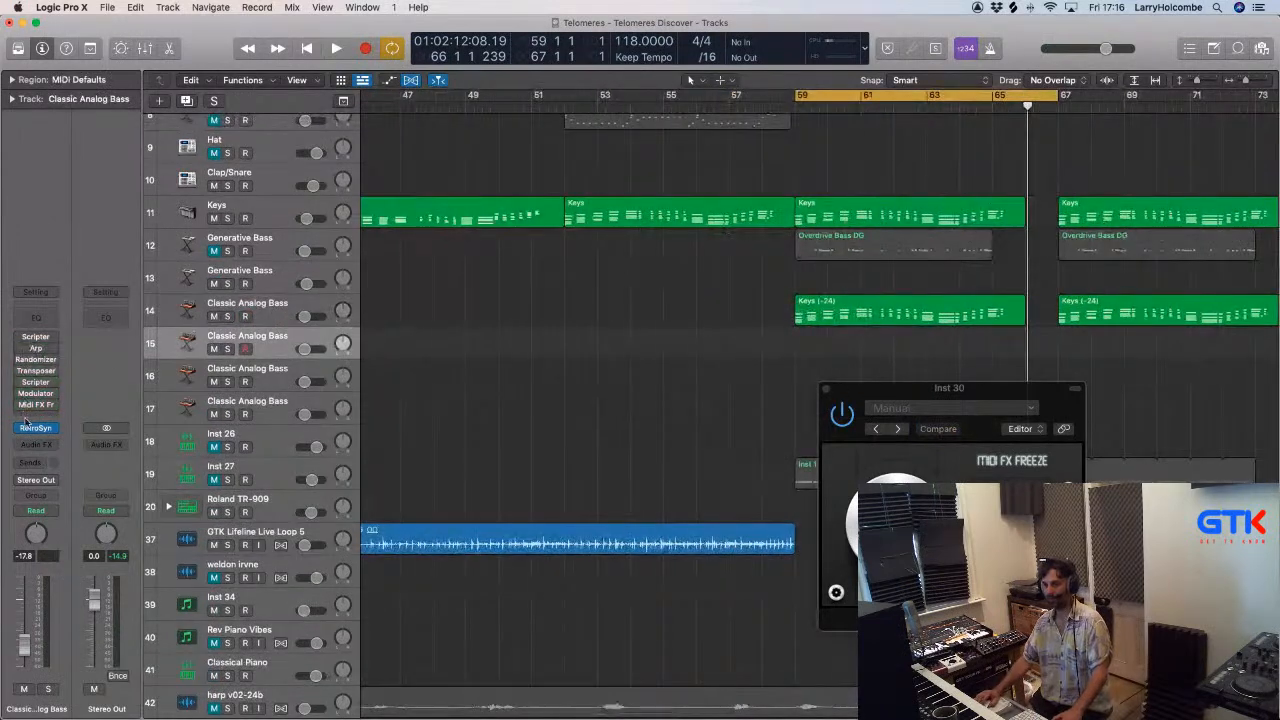
Place the frozen MIDI at bar 59 on duplicate track 15 without importing tempo, and close Midi FX Freeze.
drag(853, 400, 404, 332)
drag(537, 450, 795, 345)
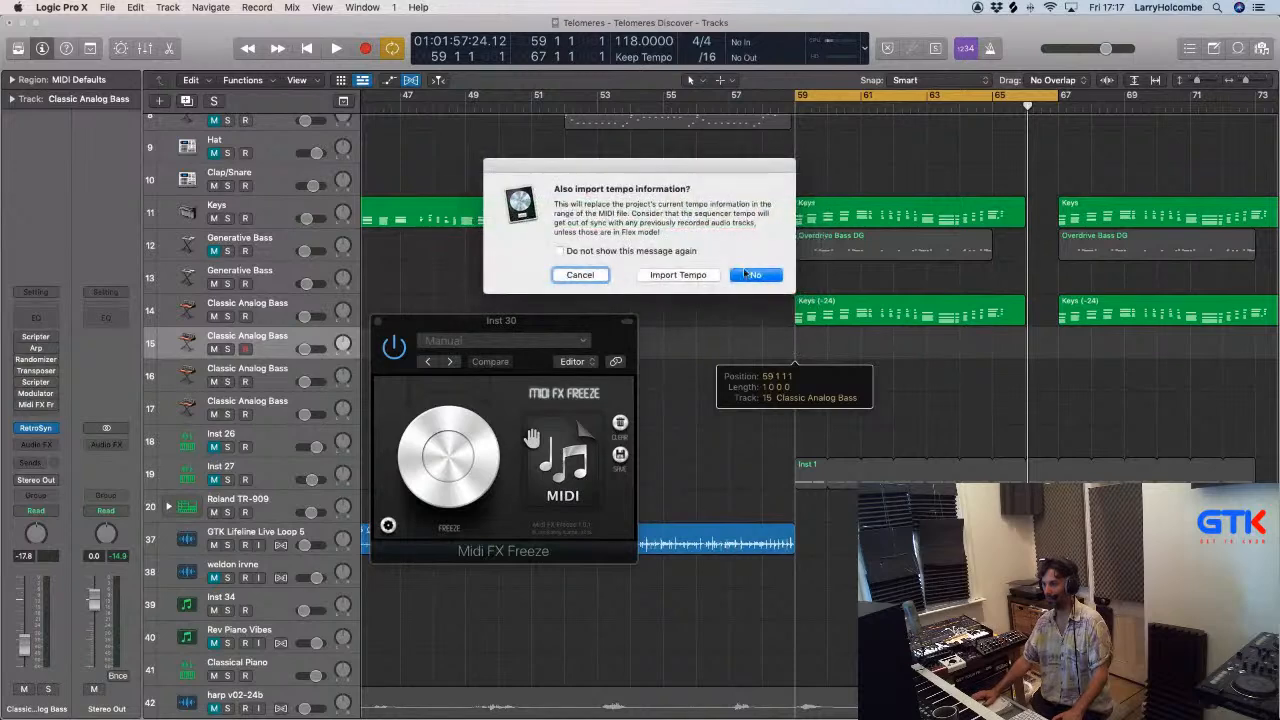
click(741, 274)
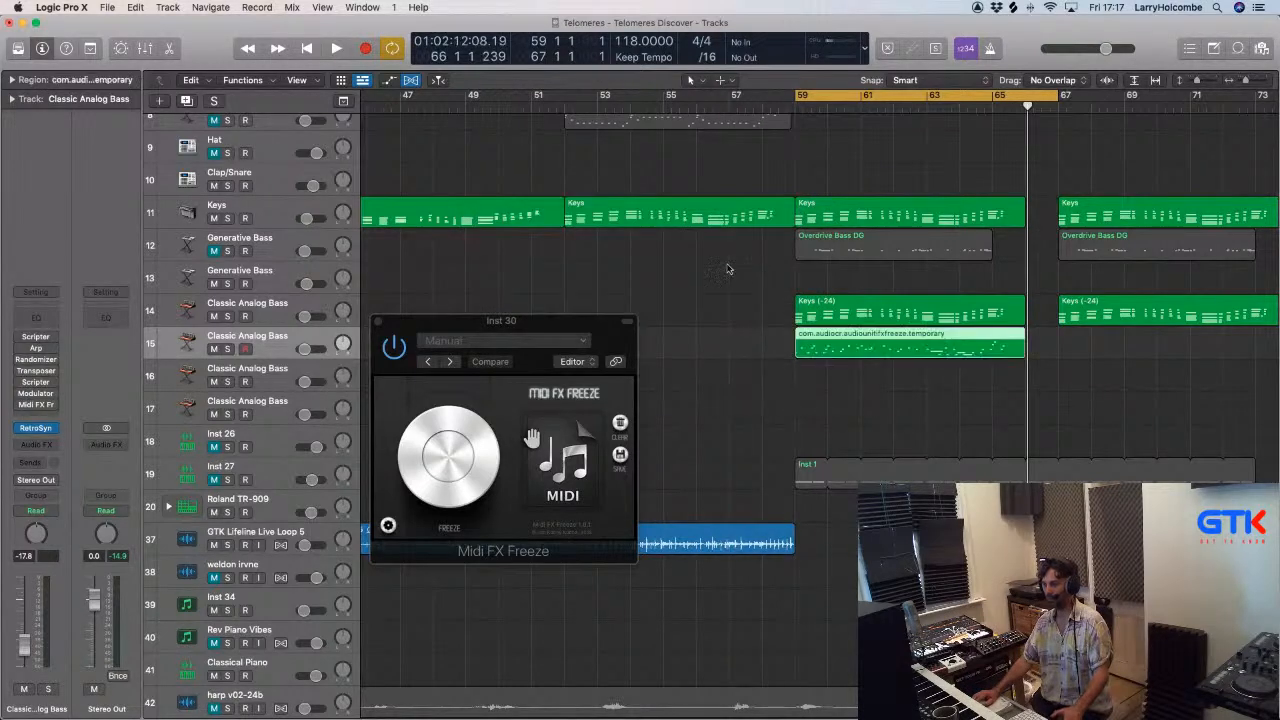
click(555, 178)
click(379, 321)
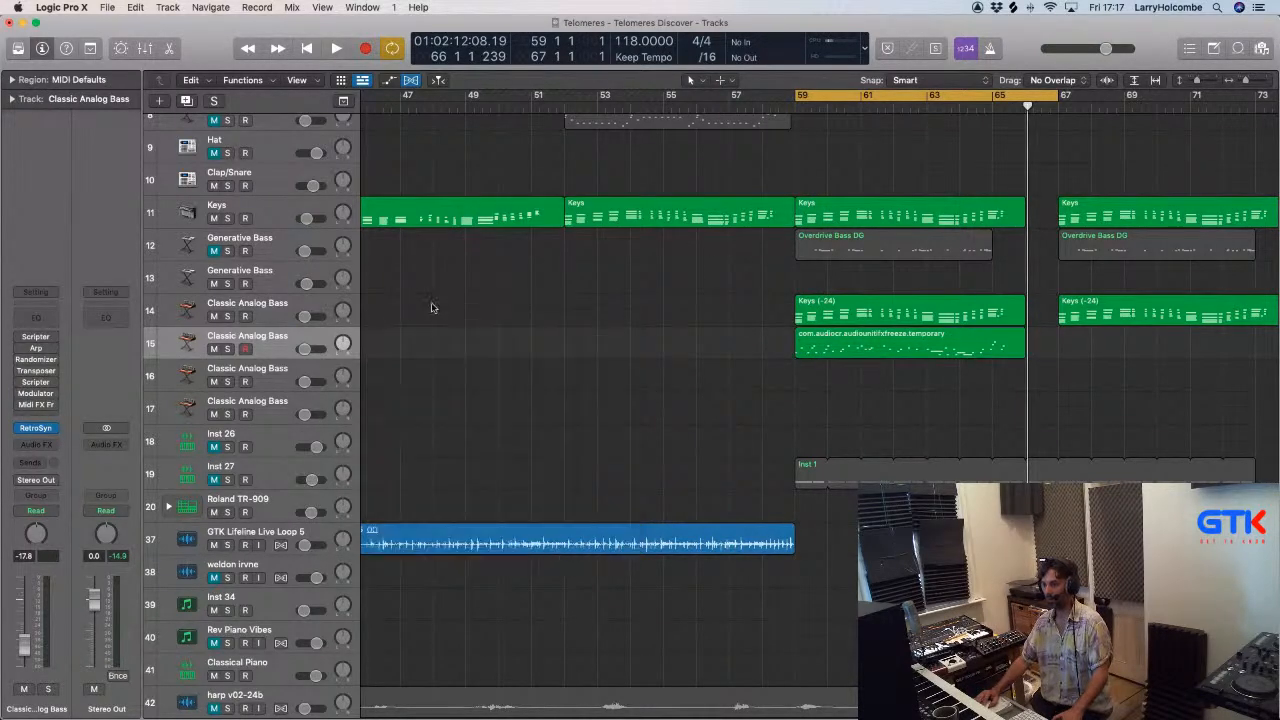
Mute Classic Analog Bass track 15 and duplicate it as a second destination track.
click(213, 348)
click(279, 343)
key(super+d)
Record another playback pass of bass track 14 from bar 59 with Midi FX Freeze.
click(288, 308)
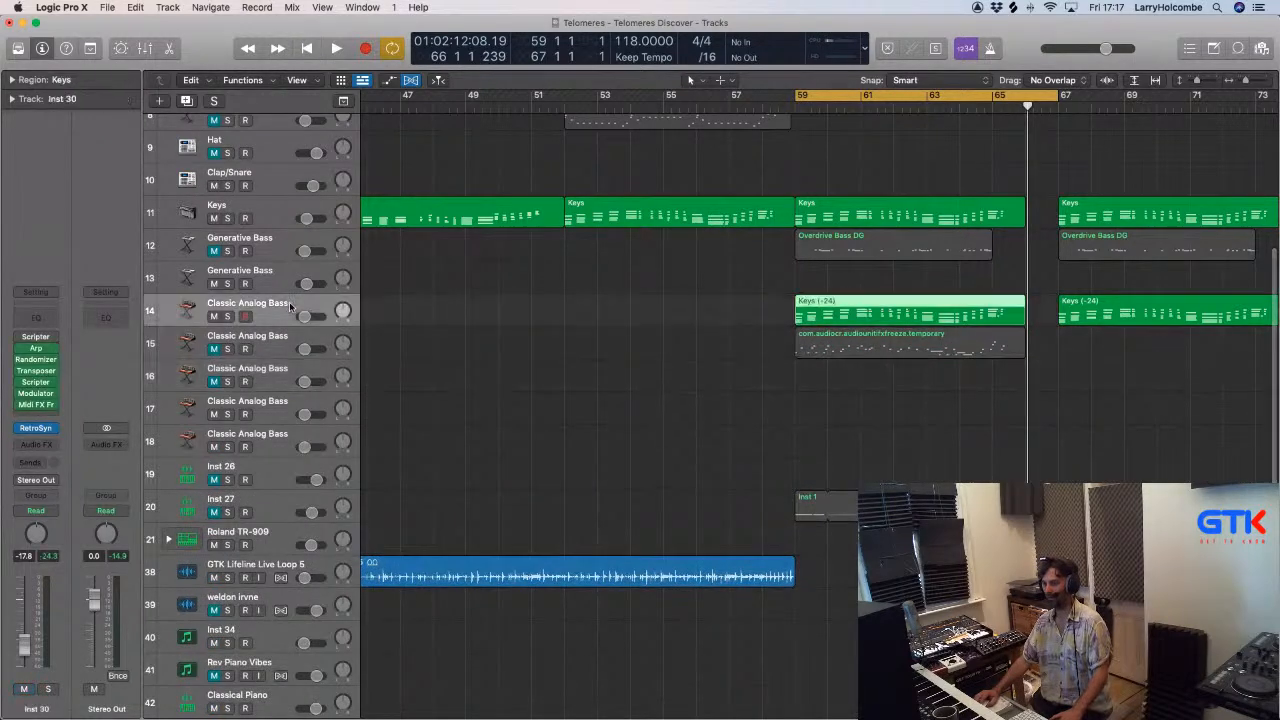
click(37, 406)
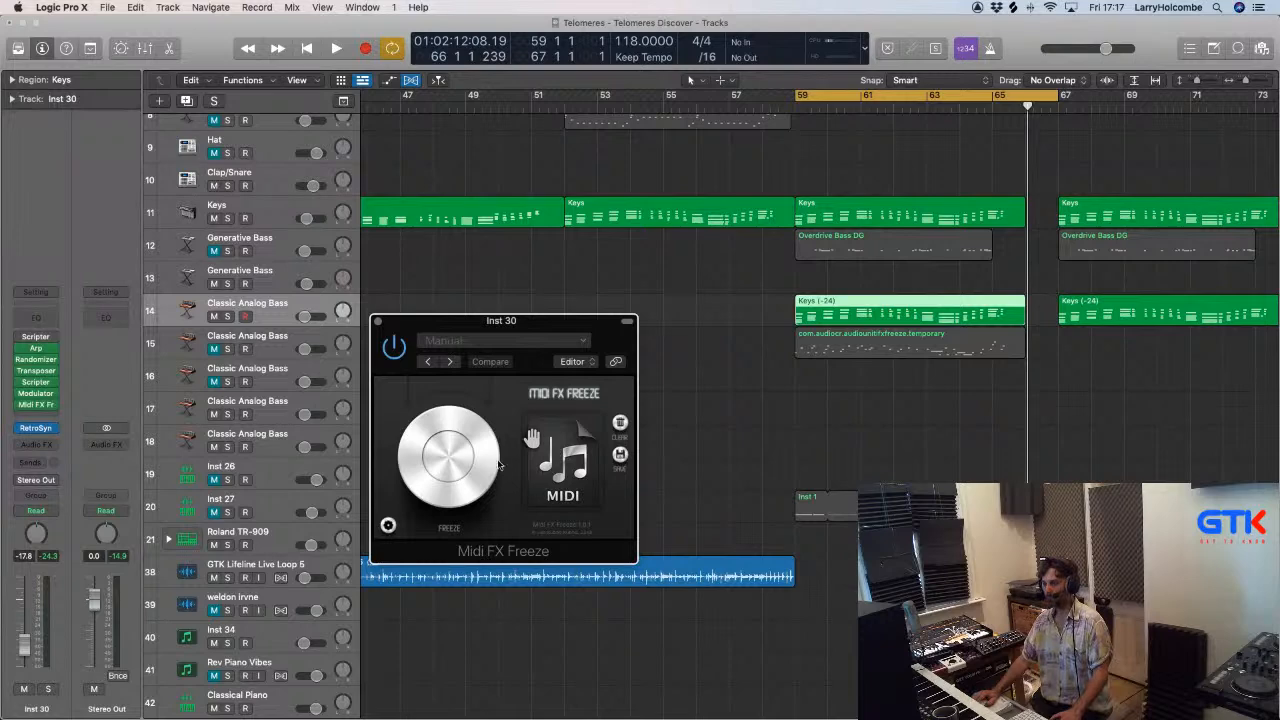
click(441, 450)
key(space)
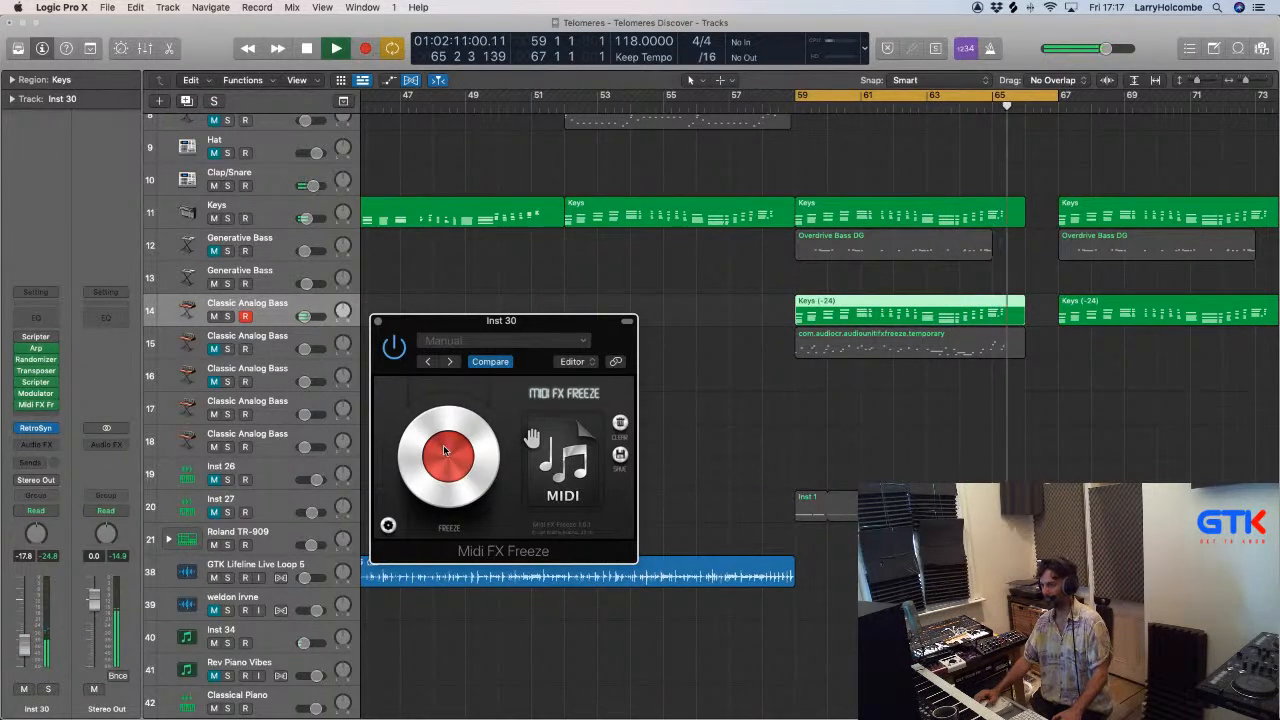
click(468, 448)
key(space)
Place the new frozen MIDI at bar 59 on track 16 without importing tempo, and move the plug-in window aside.
drag(563, 458, 795, 371)
click(752, 275)
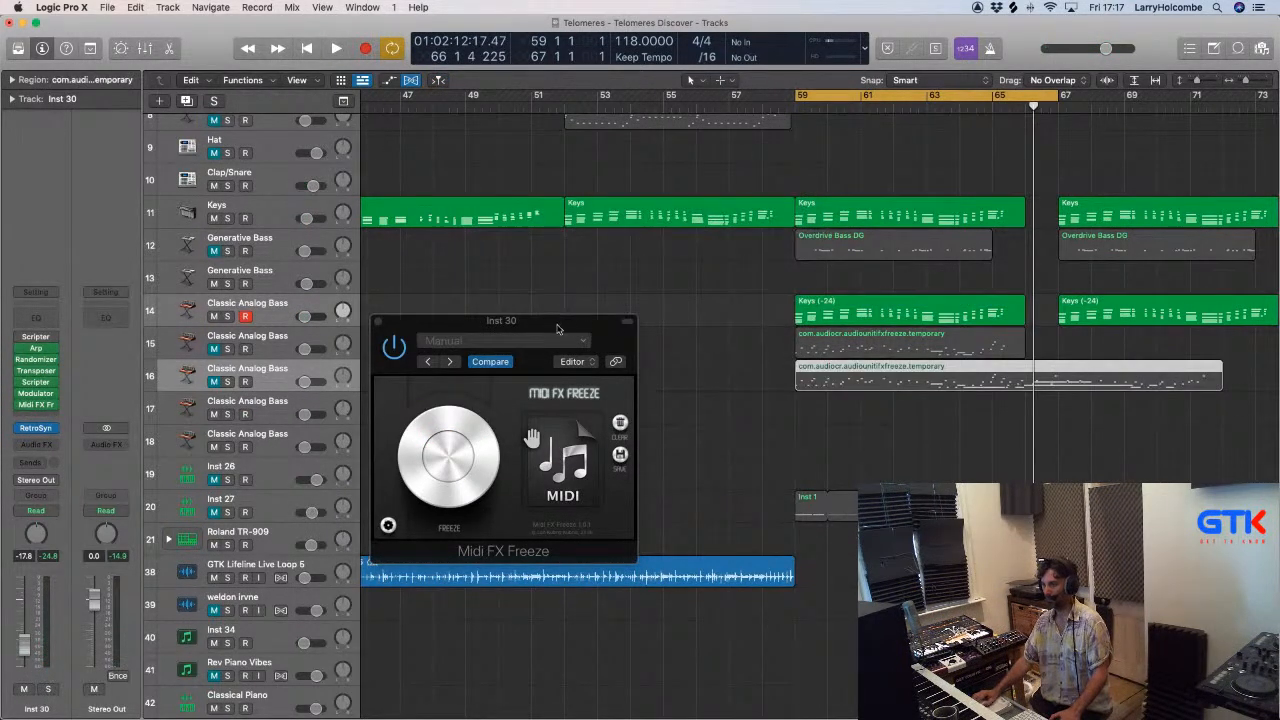
drag(561, 328, 895, 492)
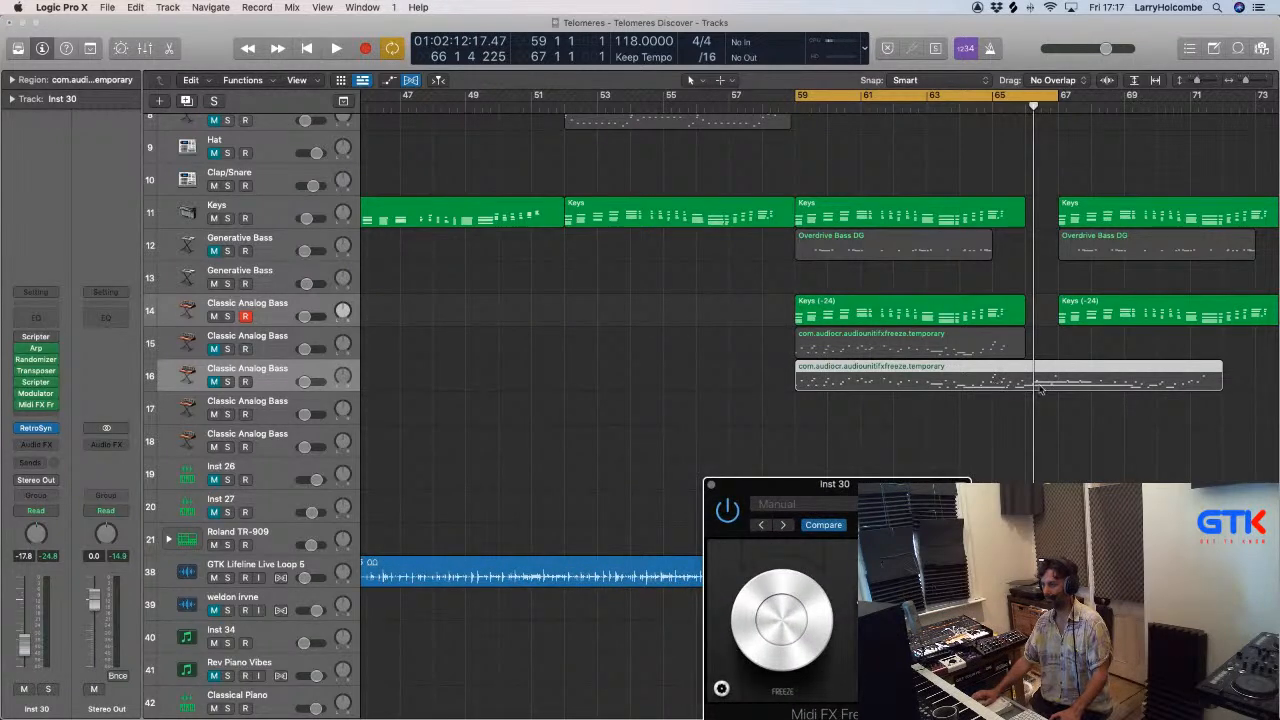
Duplicate Classic Analog Bass track 16 as a third destination track.
click(280, 310)
click(281, 368)
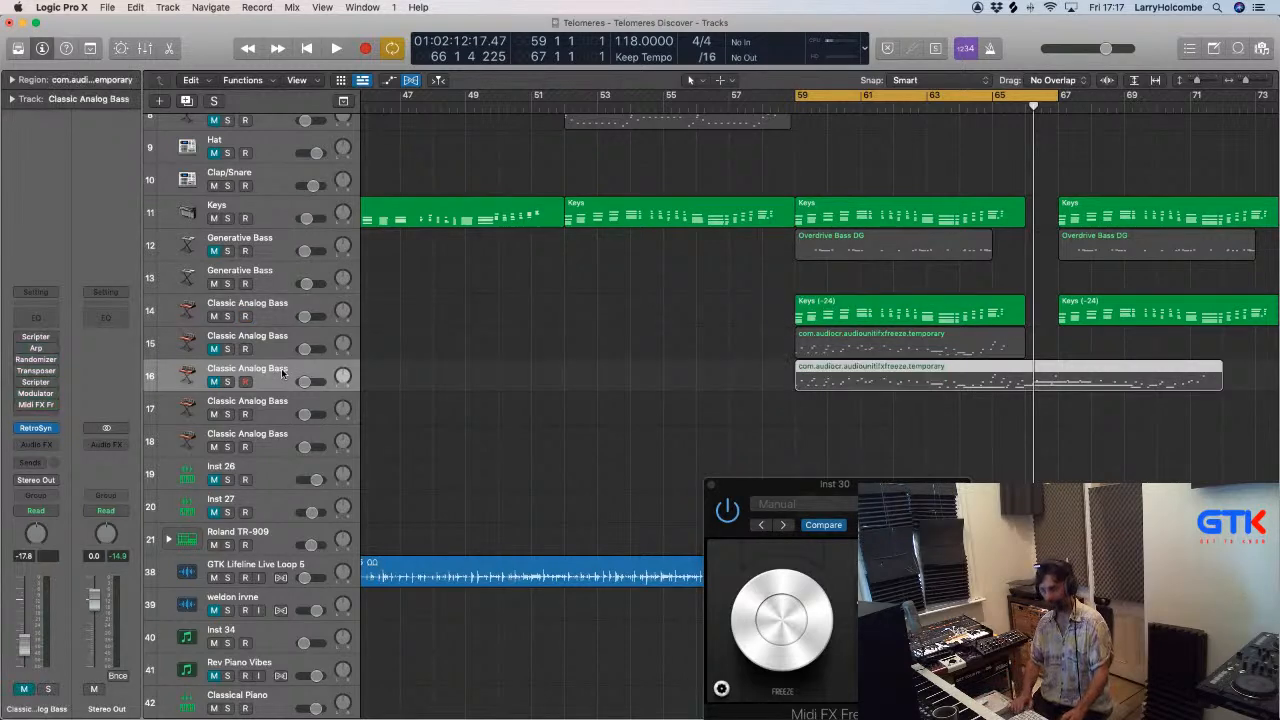
key(super+d)
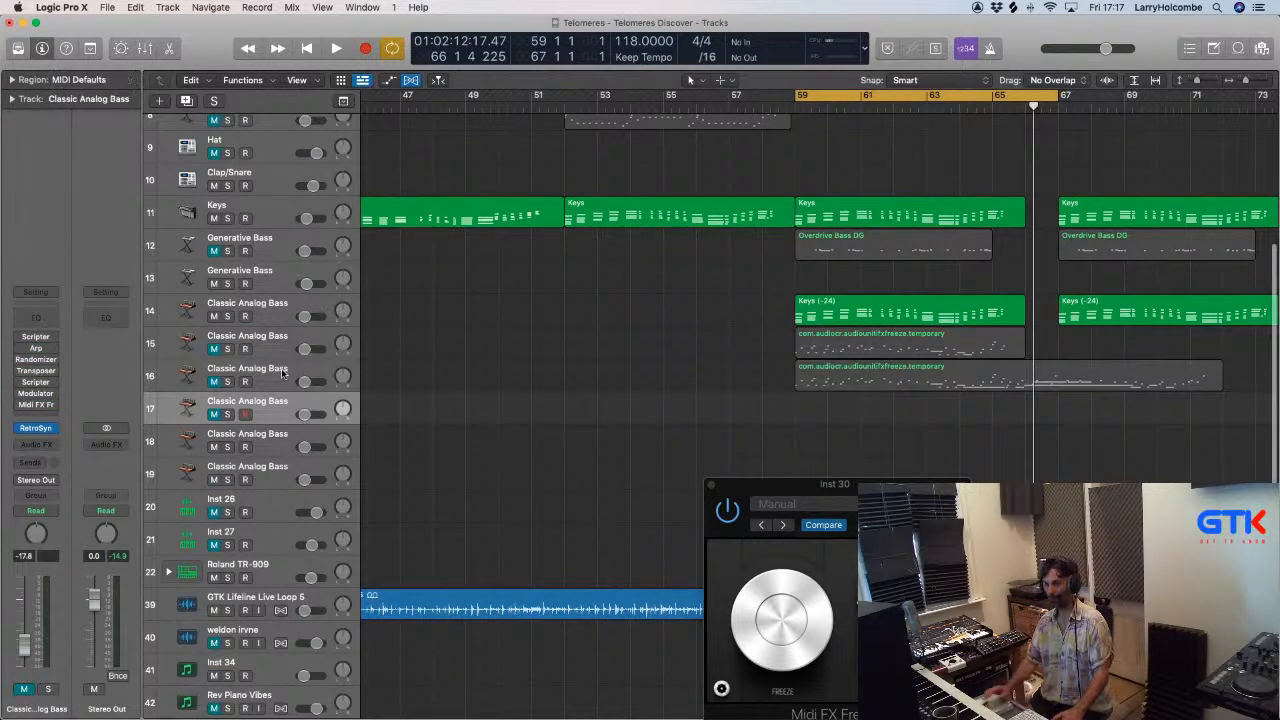
Record a third playback pass of bass track 14 from bar 59 with Midi FX Freeze.
click(272, 311)
drag(786, 480, 471, 458)
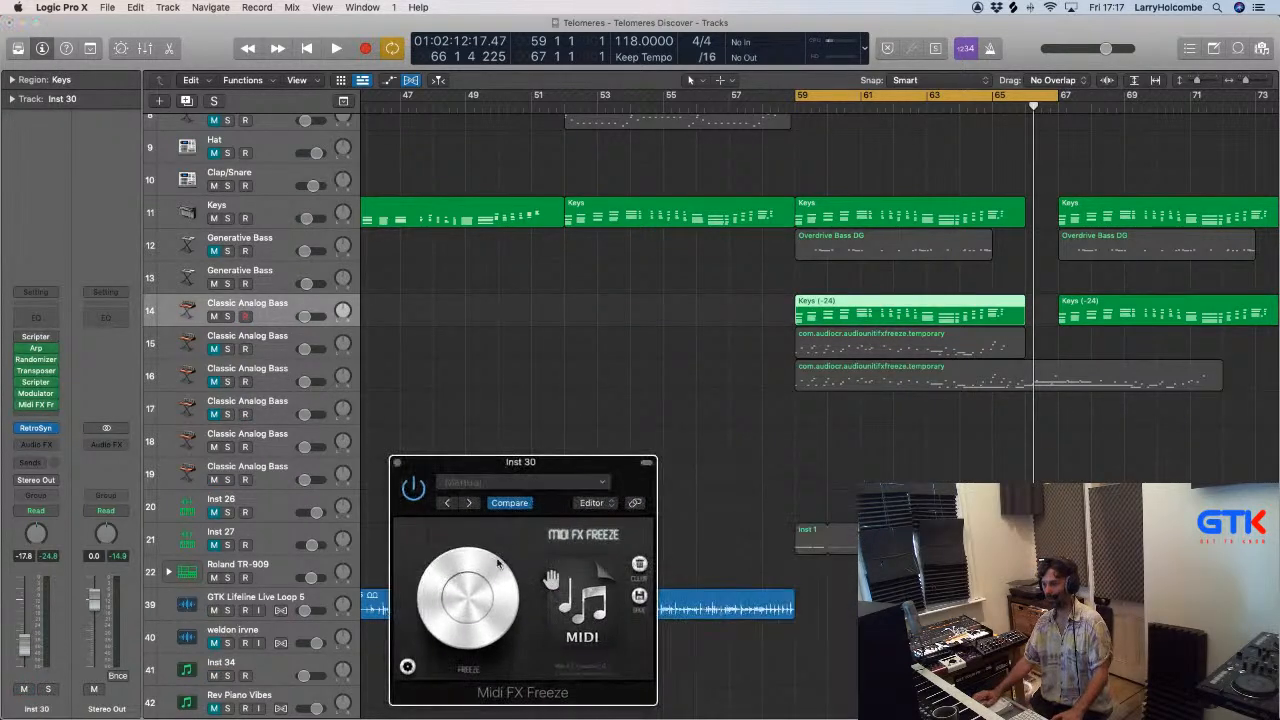
click(480, 576)
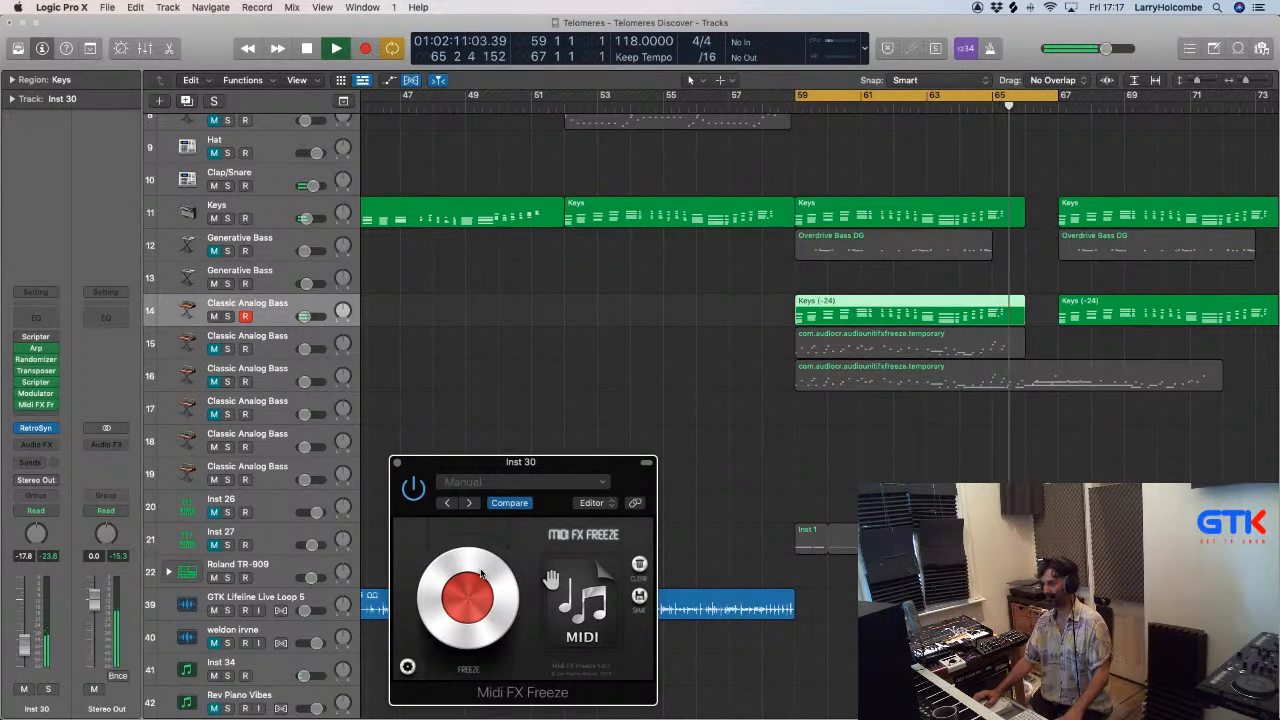
key(space)
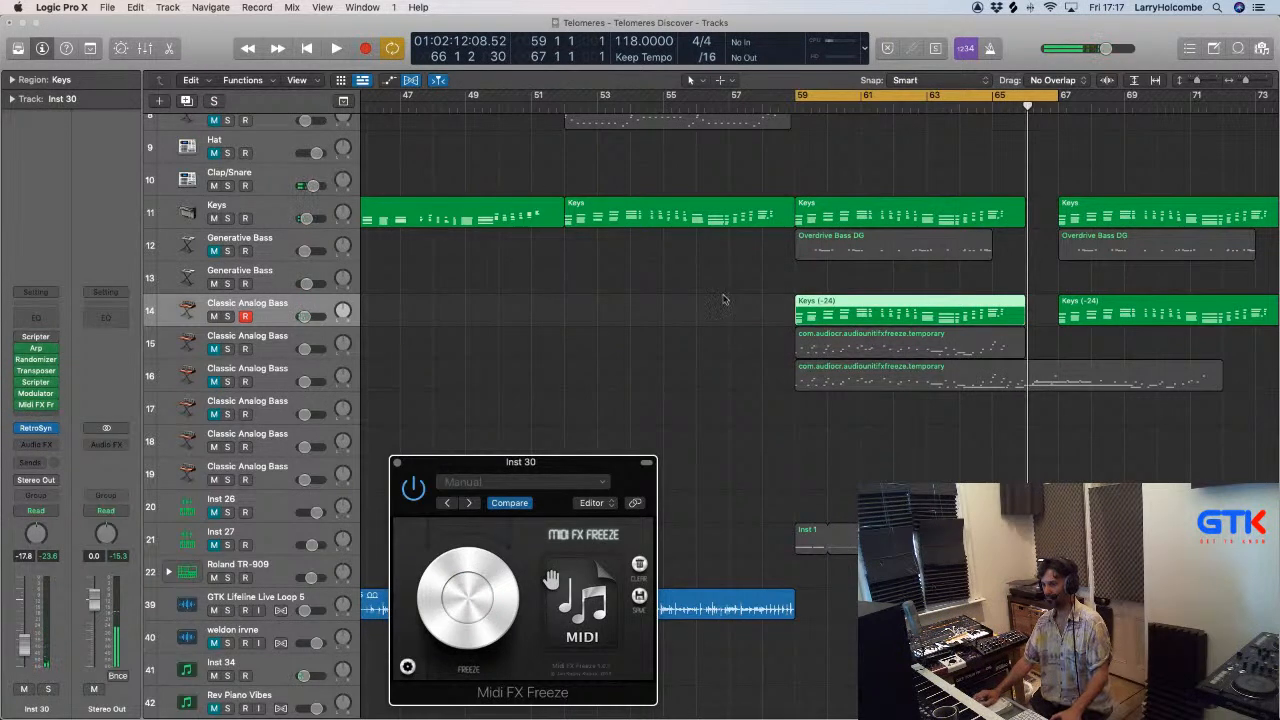
Place the captured MIDI at bar 59 on track 17 without importing tempo, and close Midi FX Freeze.
drag(560, 598, 797, 413)
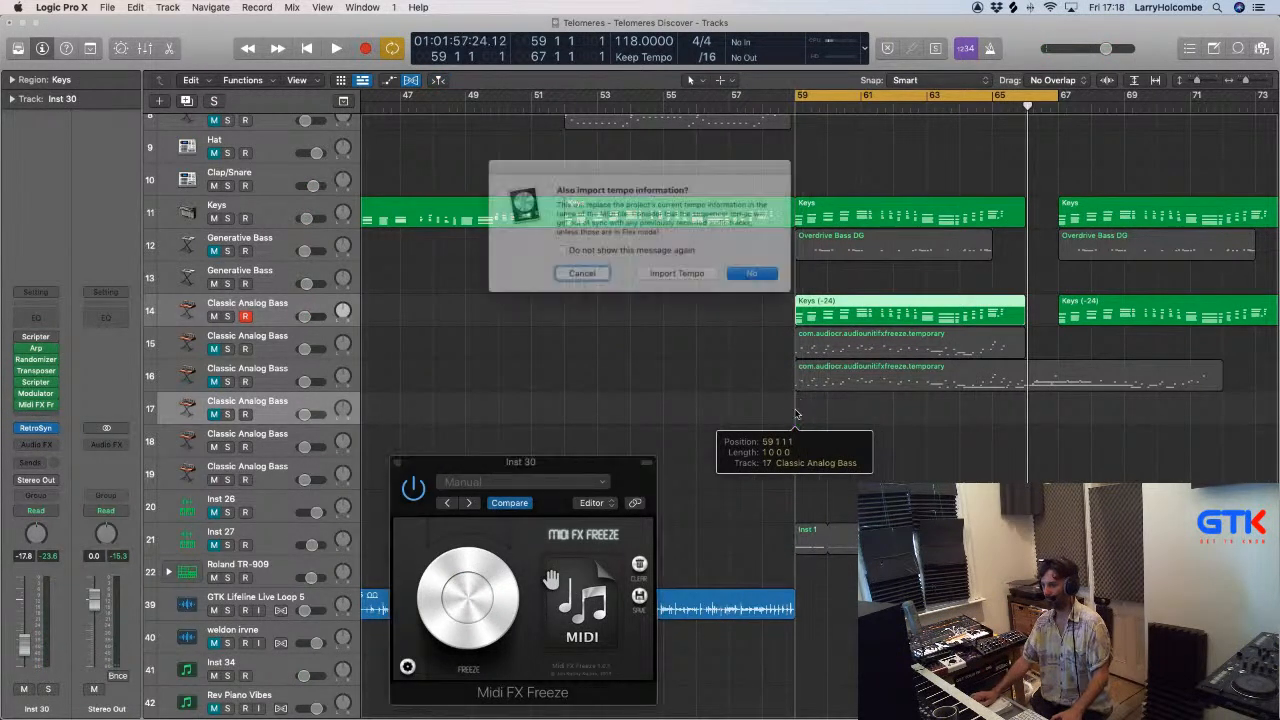
click(757, 275)
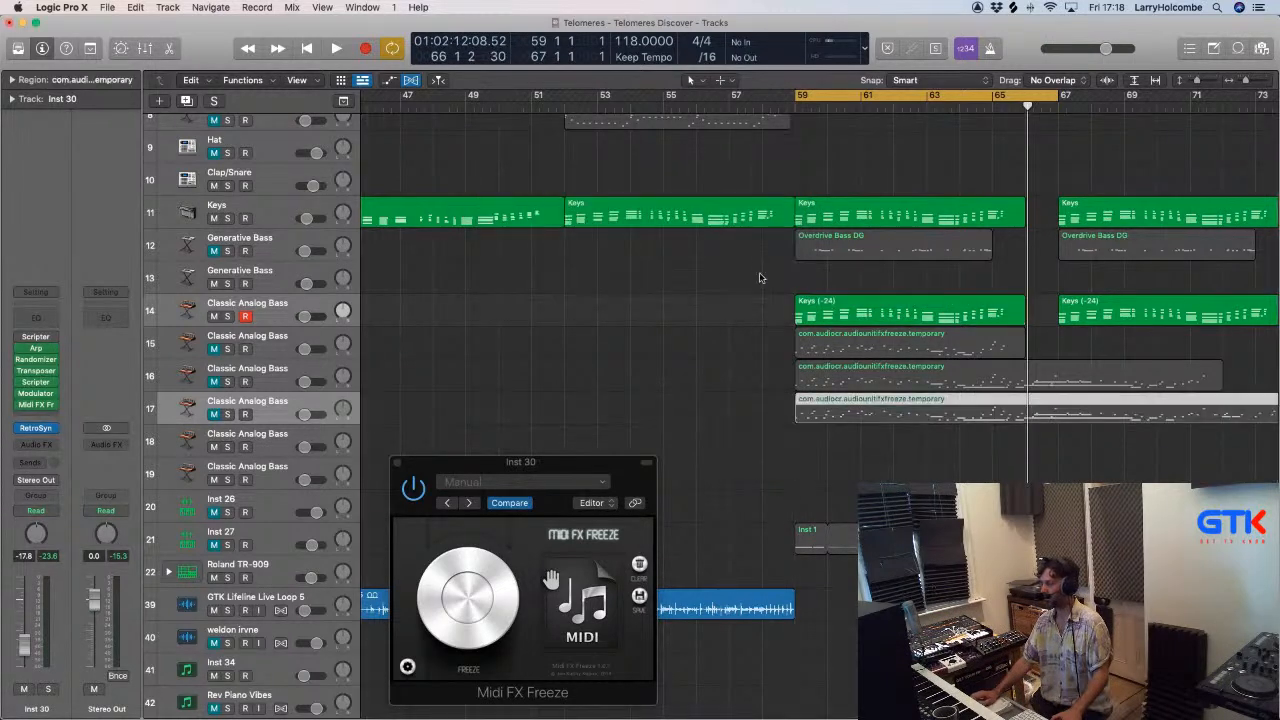
click(396, 467)
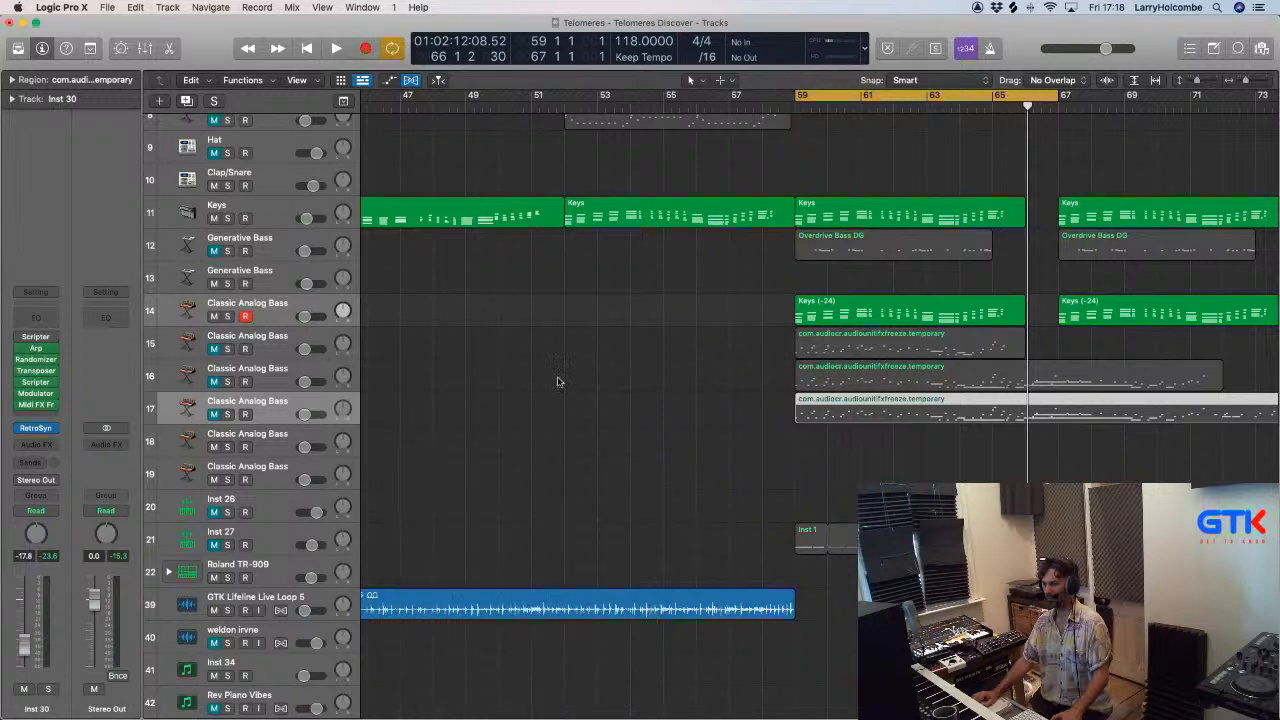
Reopen Midi FX Freeze on bass track 14 and clear its captured MIDI.
click(667, 381)
drag(734, 326, 1074, 494)
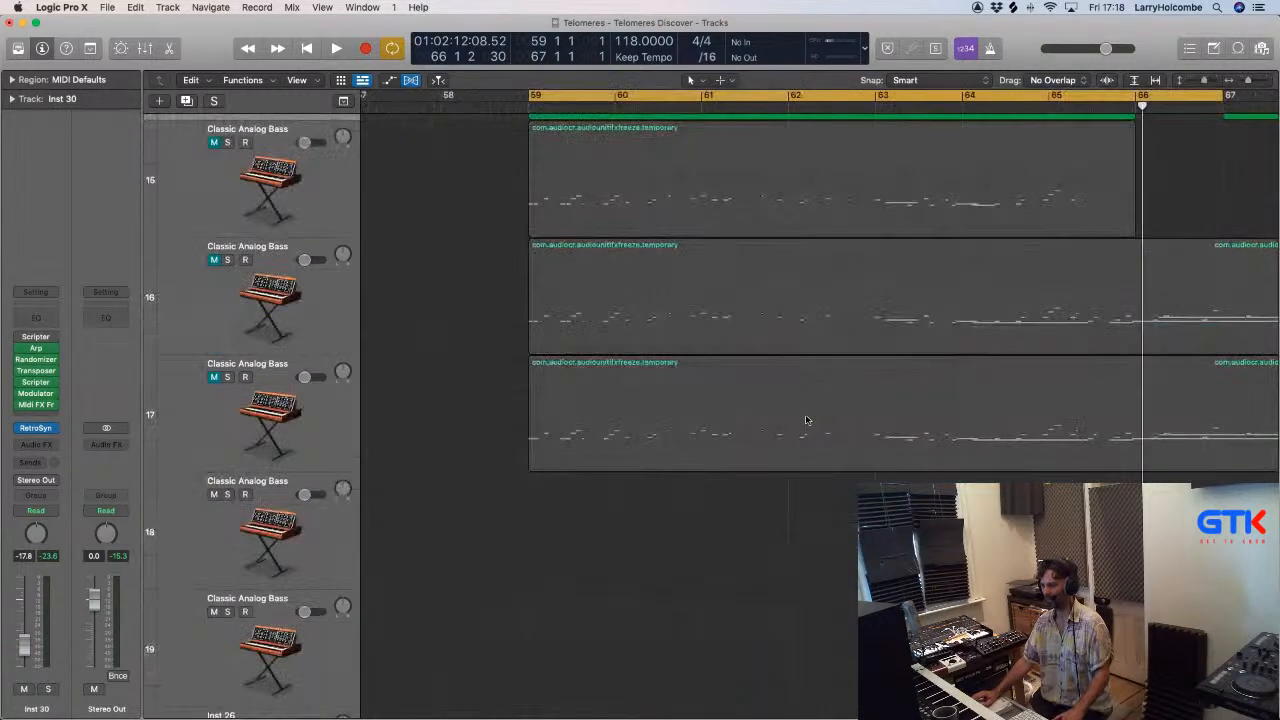
ctrl+alt+click(803, 420)
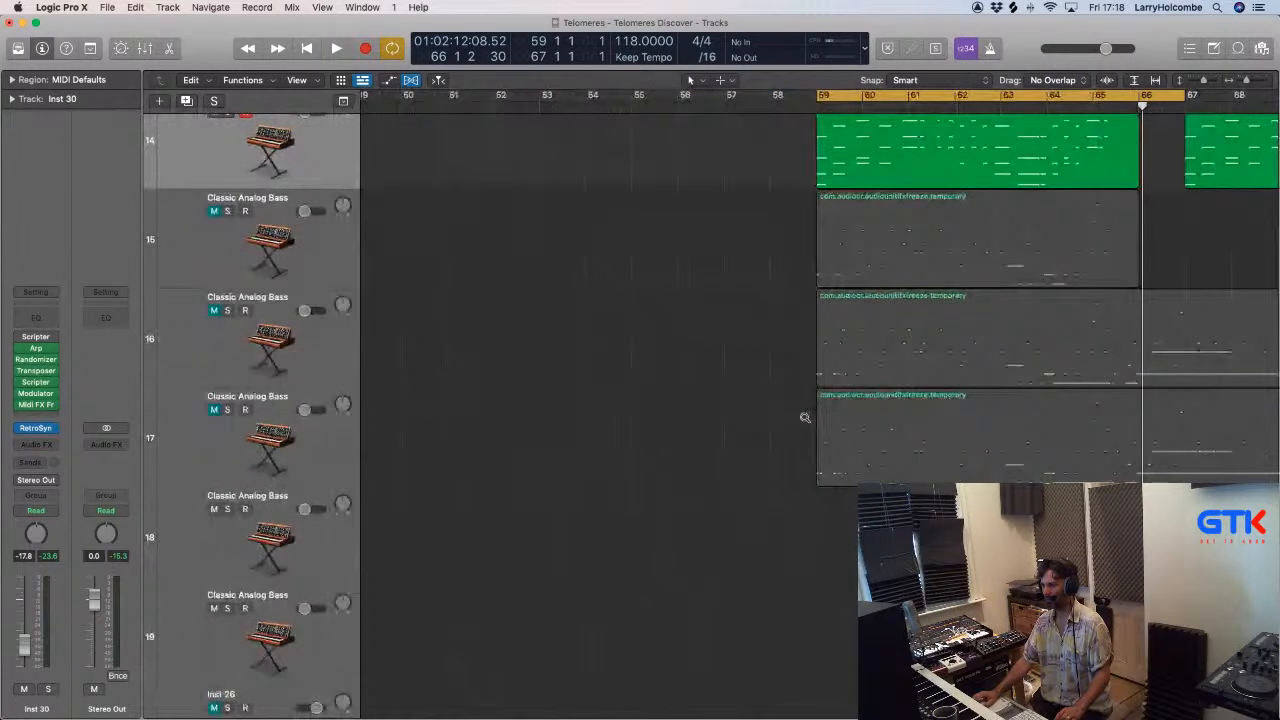
ctrl+alt+click(805, 418)
click(37, 405)
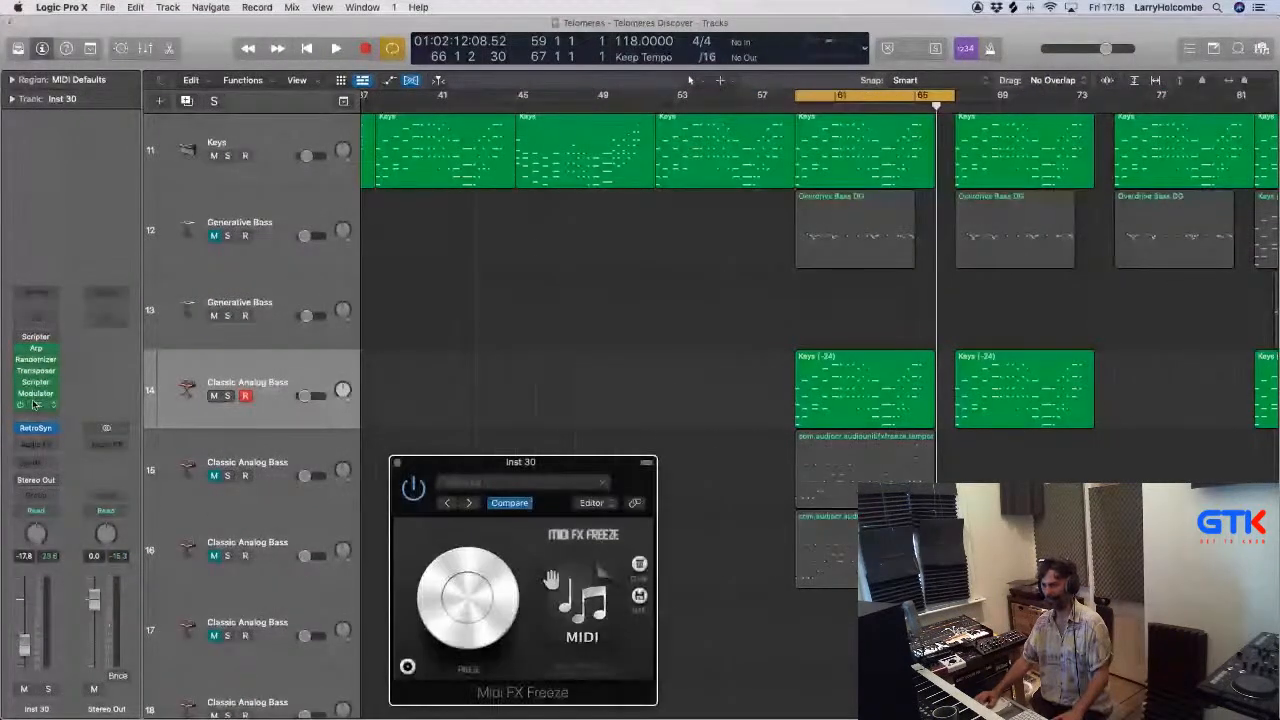
click(634, 564)
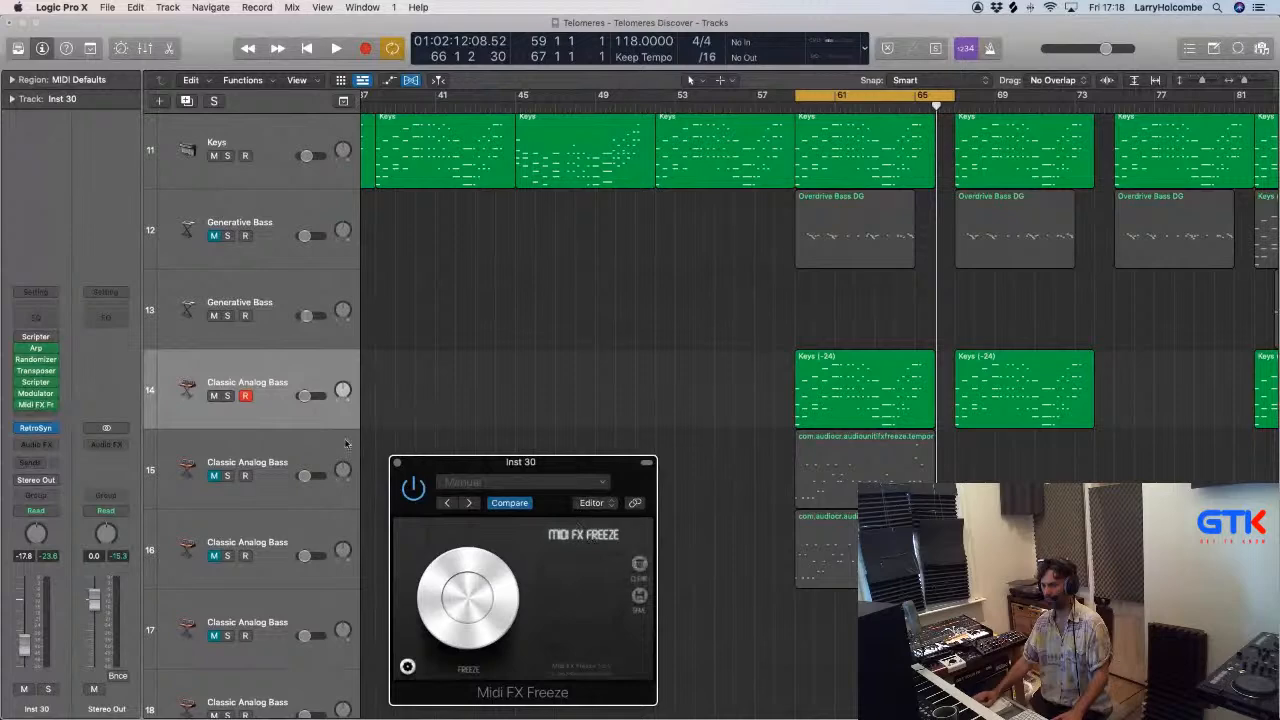
Capture a fresh pass of bass track 14 with Midi FX Freeze and place the MIDI at bar 59 on track 17 without importing tempo.
drag(510, 461, 444, 375)
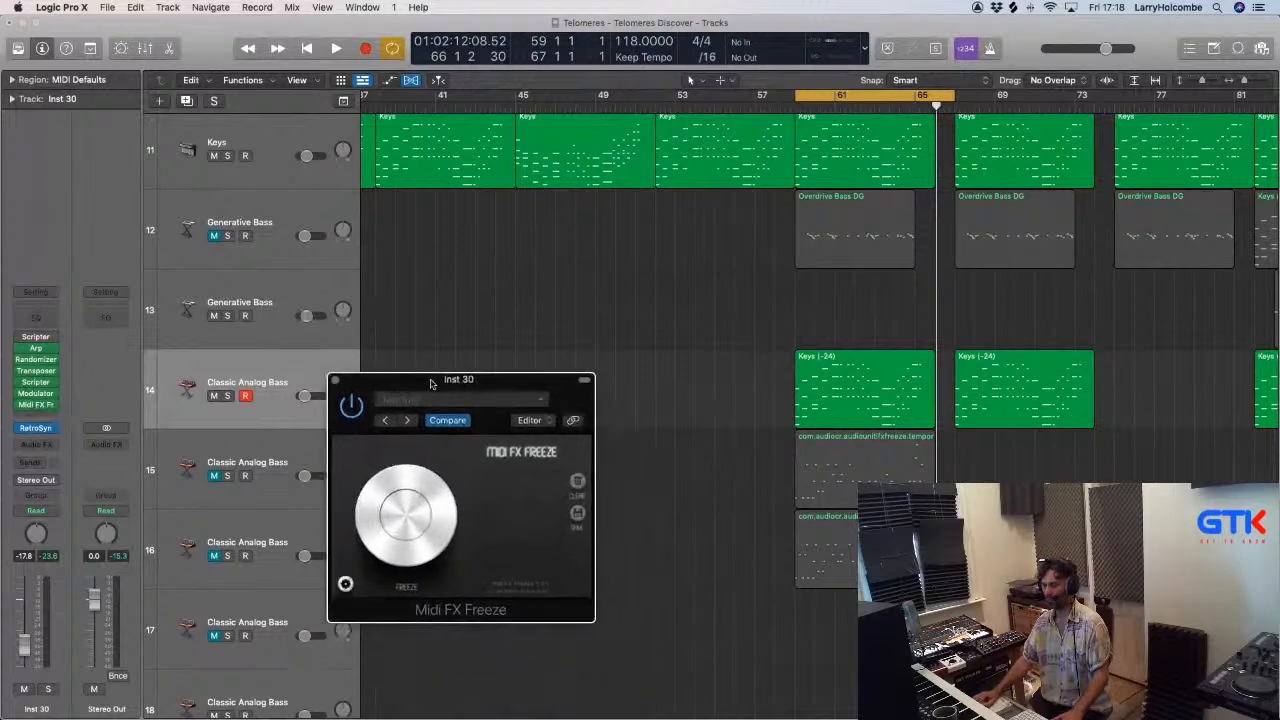
click(404, 512)
key(space)
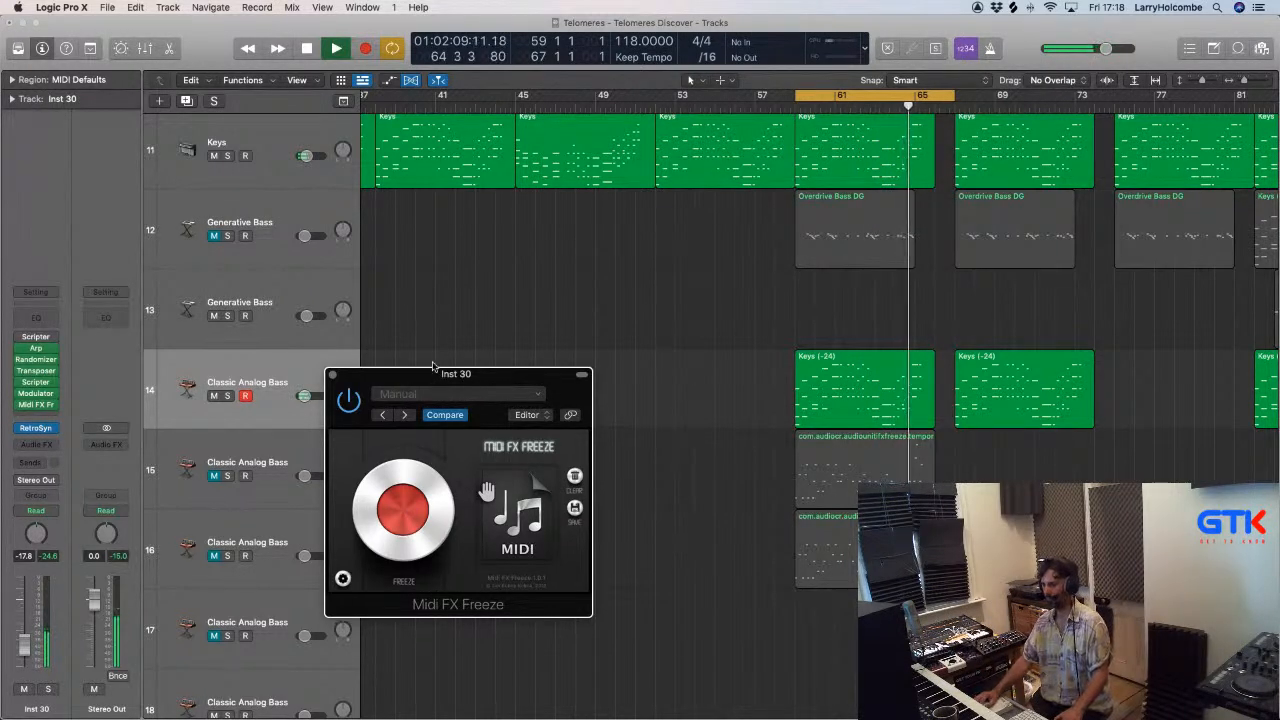
drag(419, 379, 353, 170)
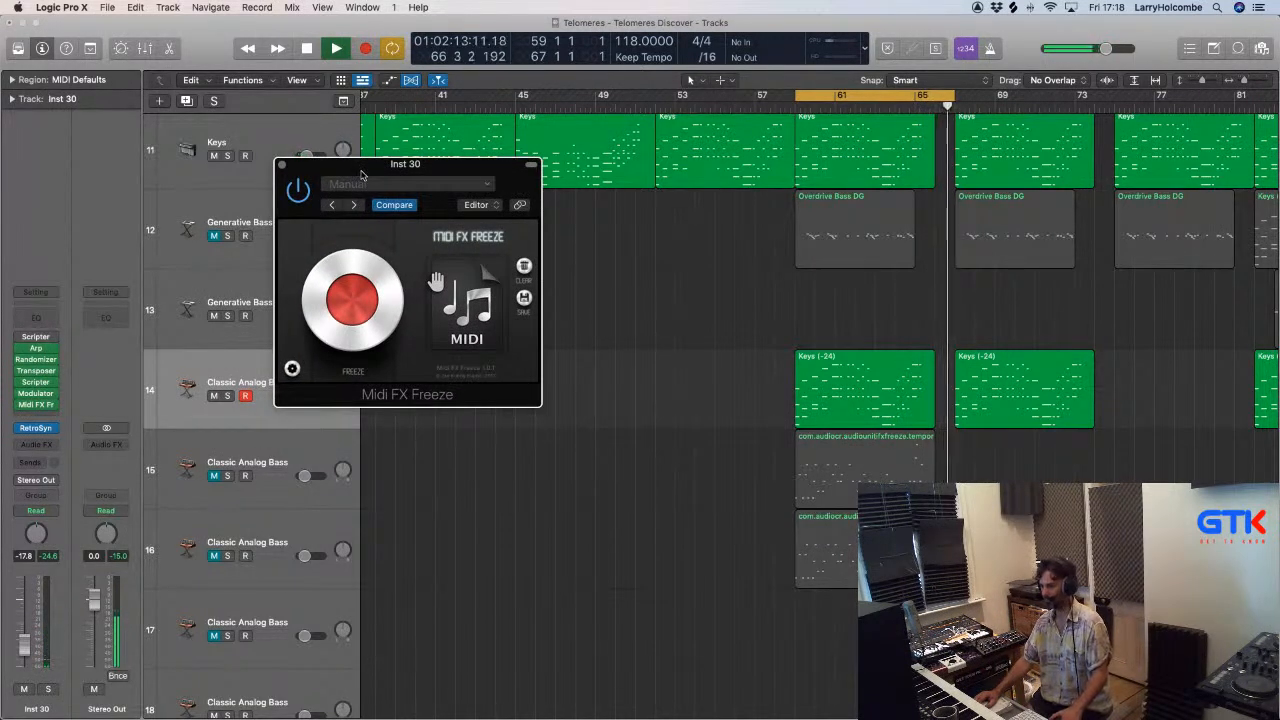
key(space)
drag(460, 298, 795, 617)
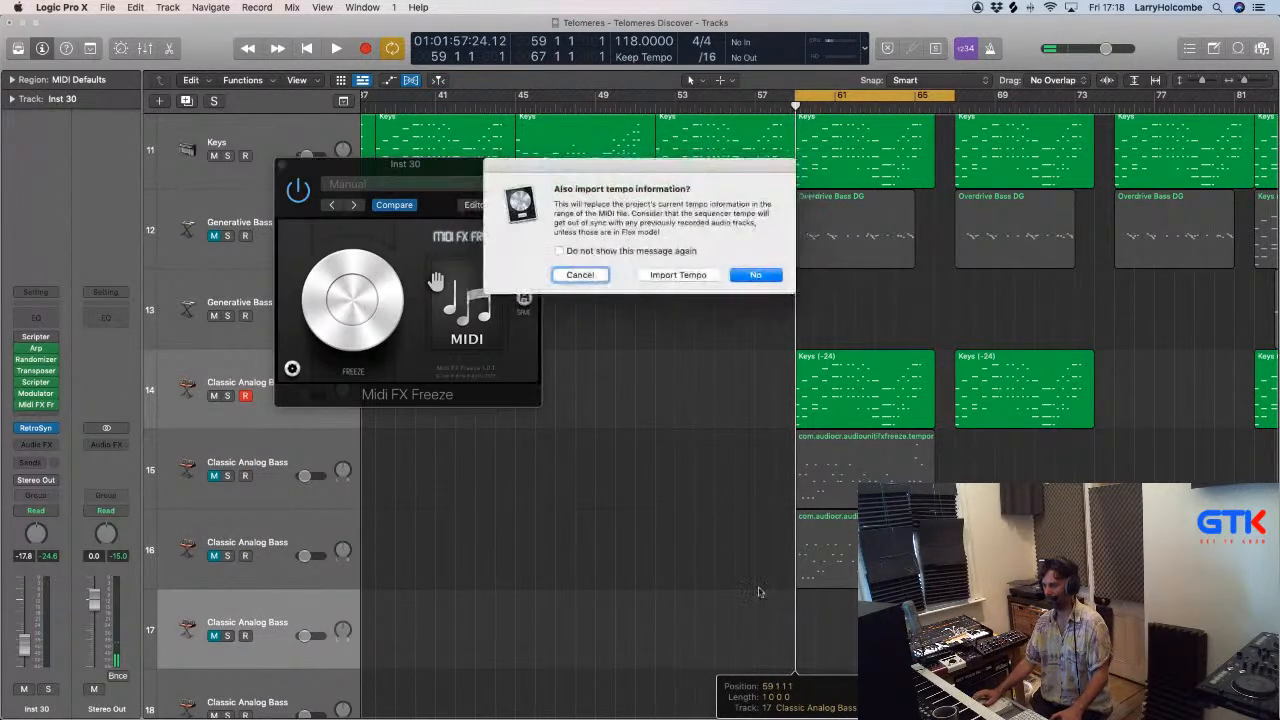
click(756, 275)
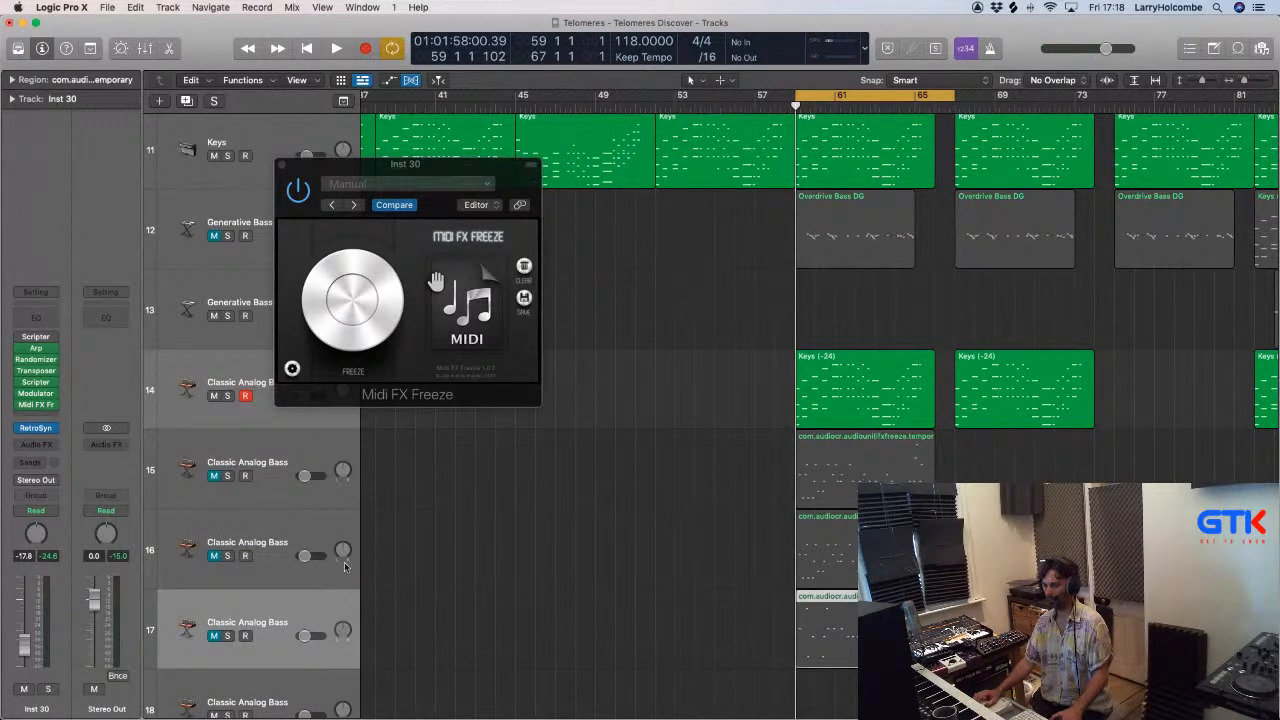
Unmute frozen bass track 16, mute source track 14, and play back the result from bar 59.
click(213, 557)
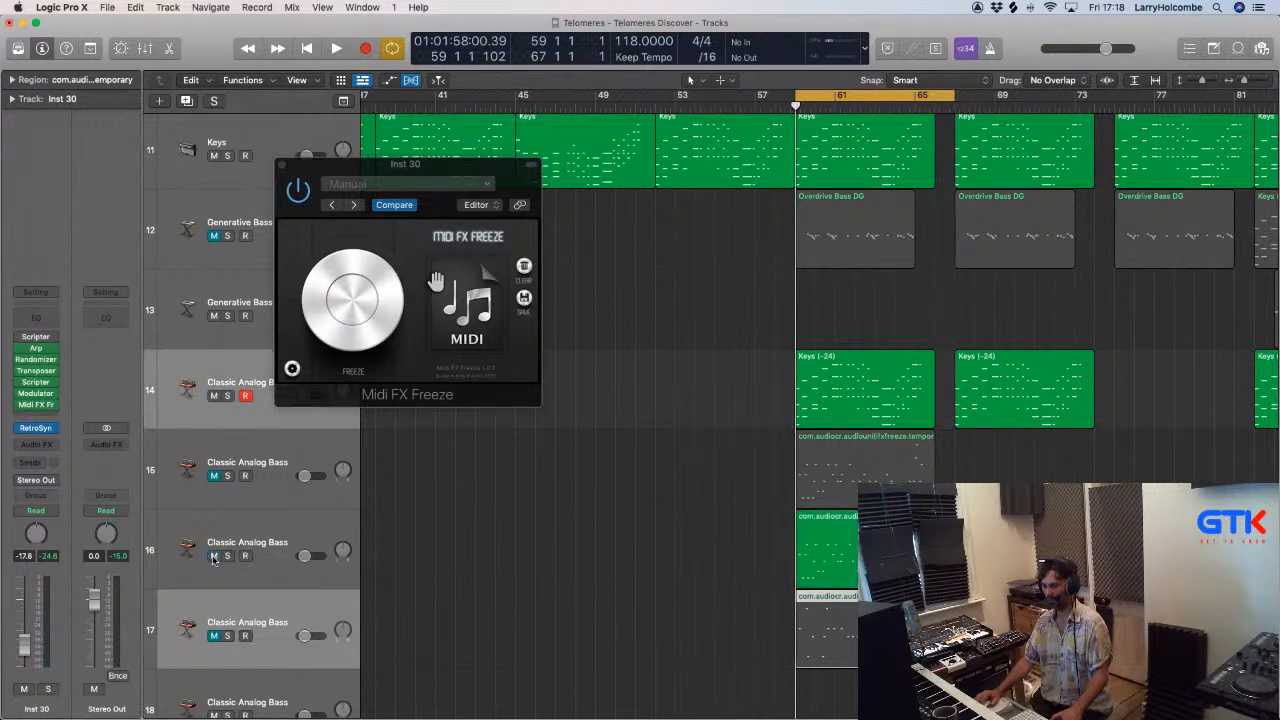
key(space)
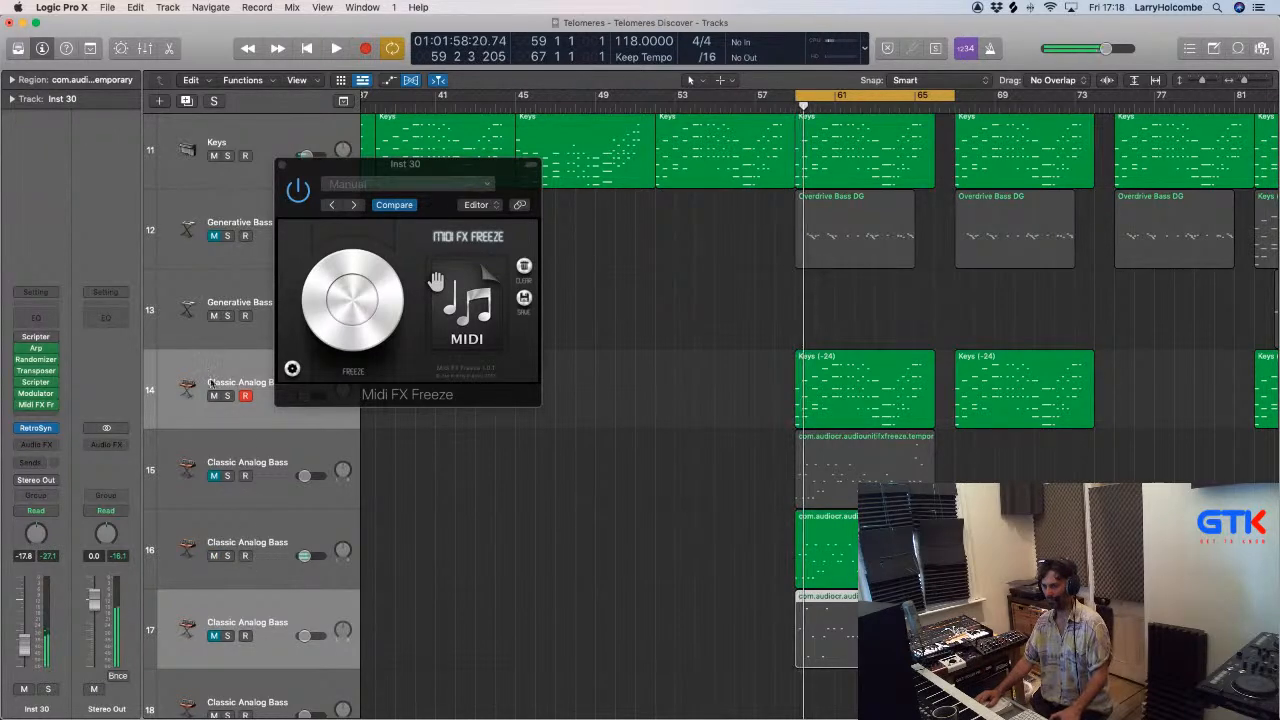
click(213, 396)
key(space)
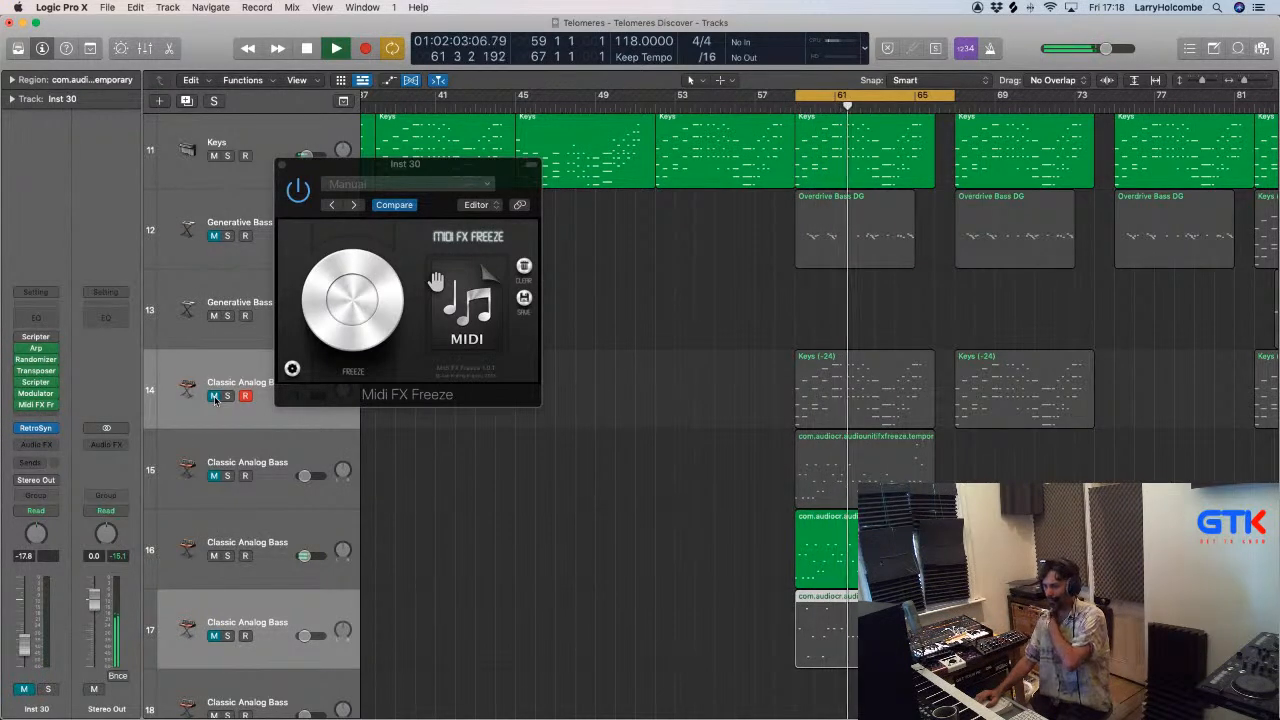
Stop playback, mute bass track 16, and unmute bass track 17.
key(space)
click(214, 556)
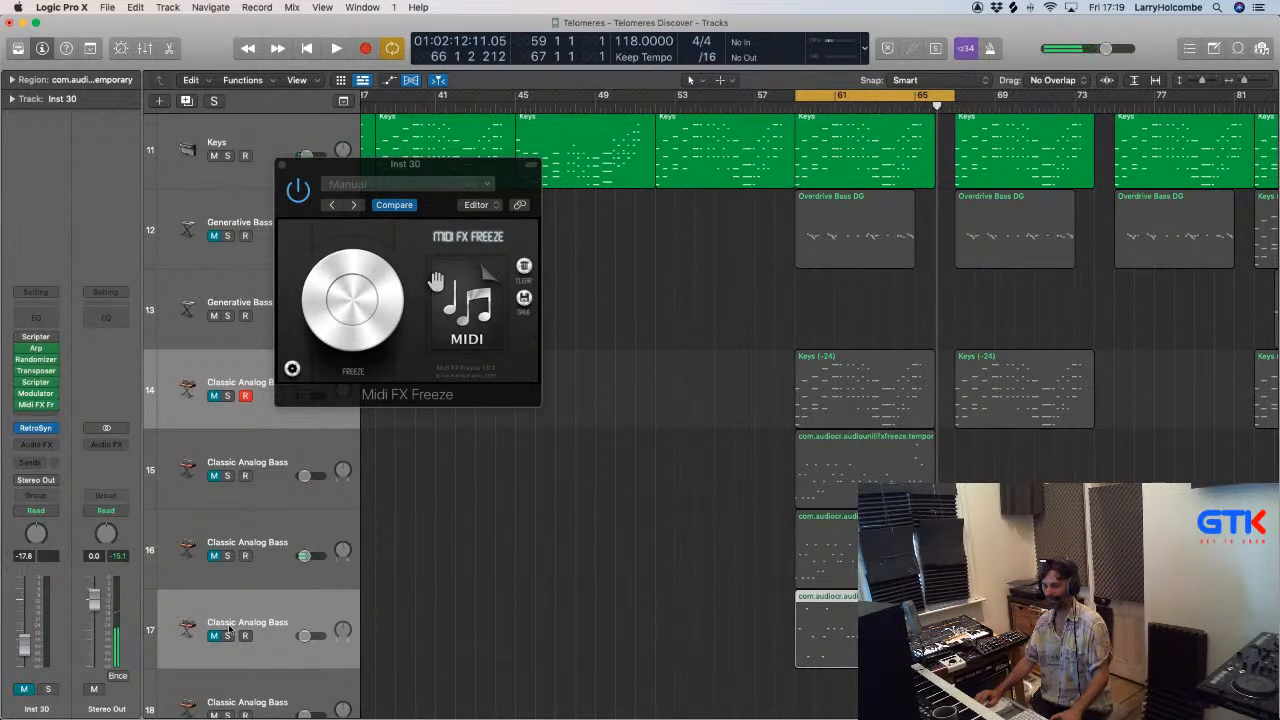
click(226, 634)
key(super+Up)
key(super+Up)
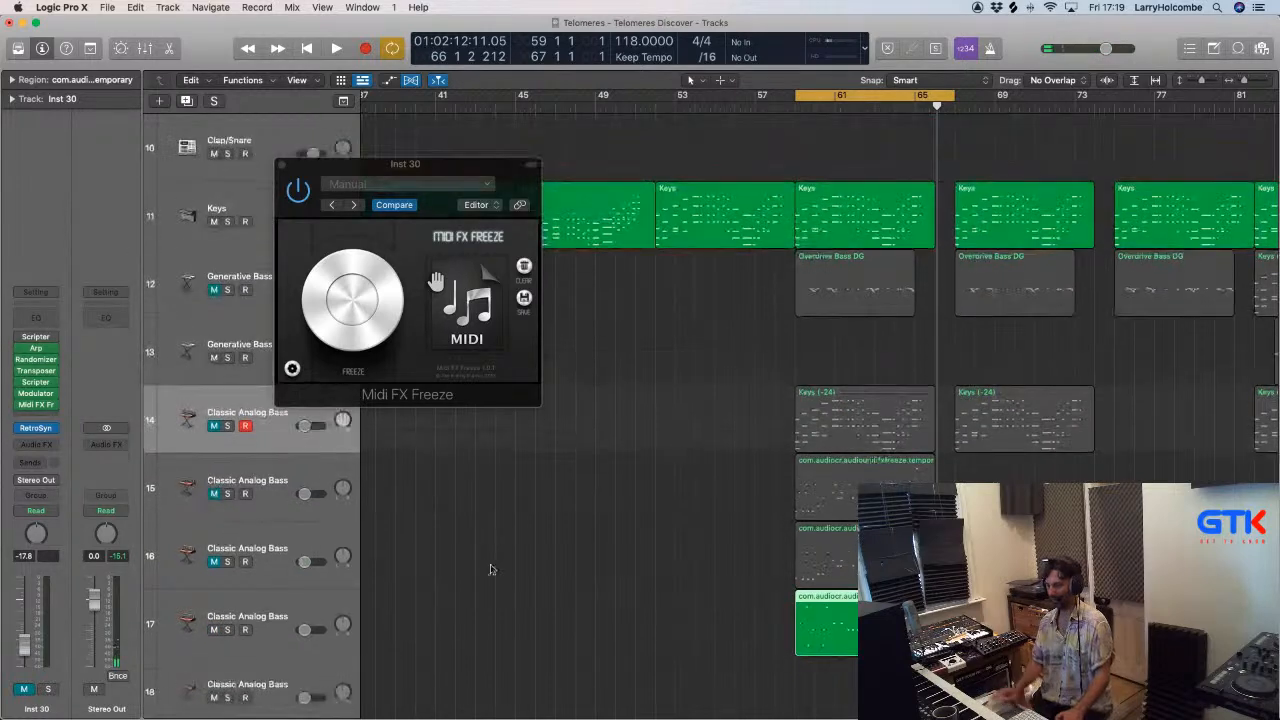
Set the transpose of the frozen region on bass track 15 to +12 and close Midi FX Freeze.
click(272, 505)
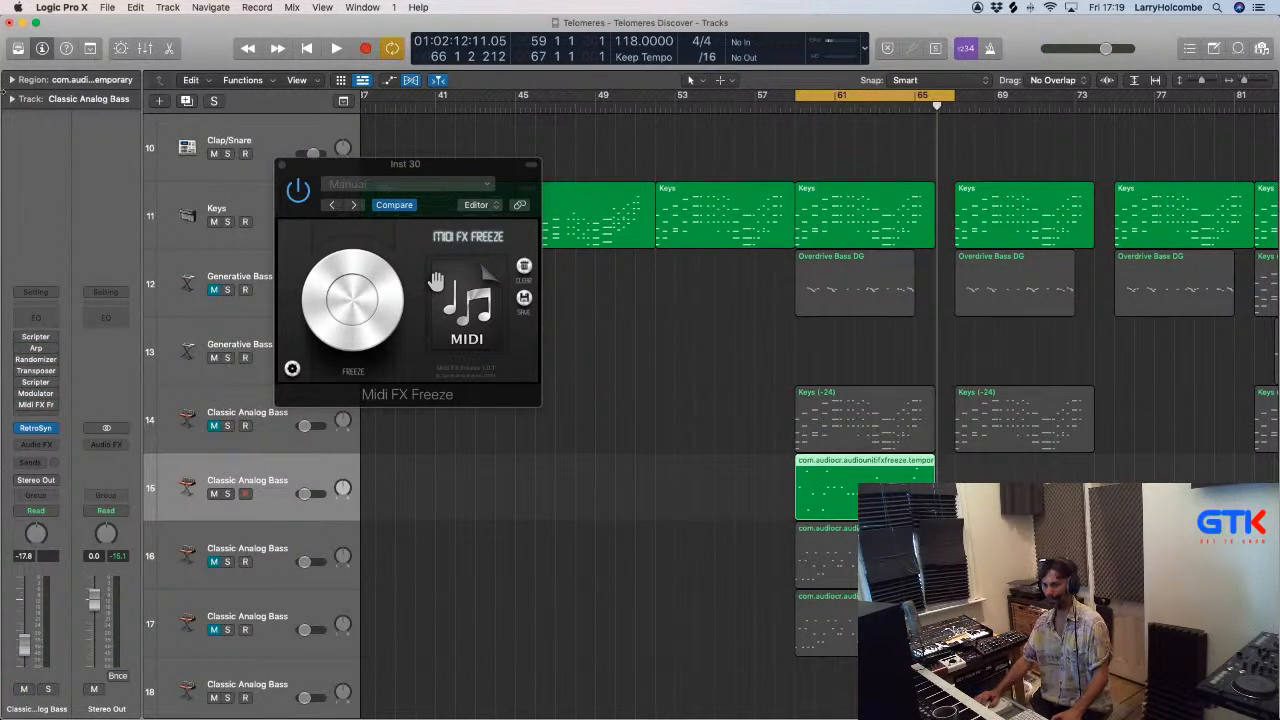
click(12, 79)
click(135, 150)
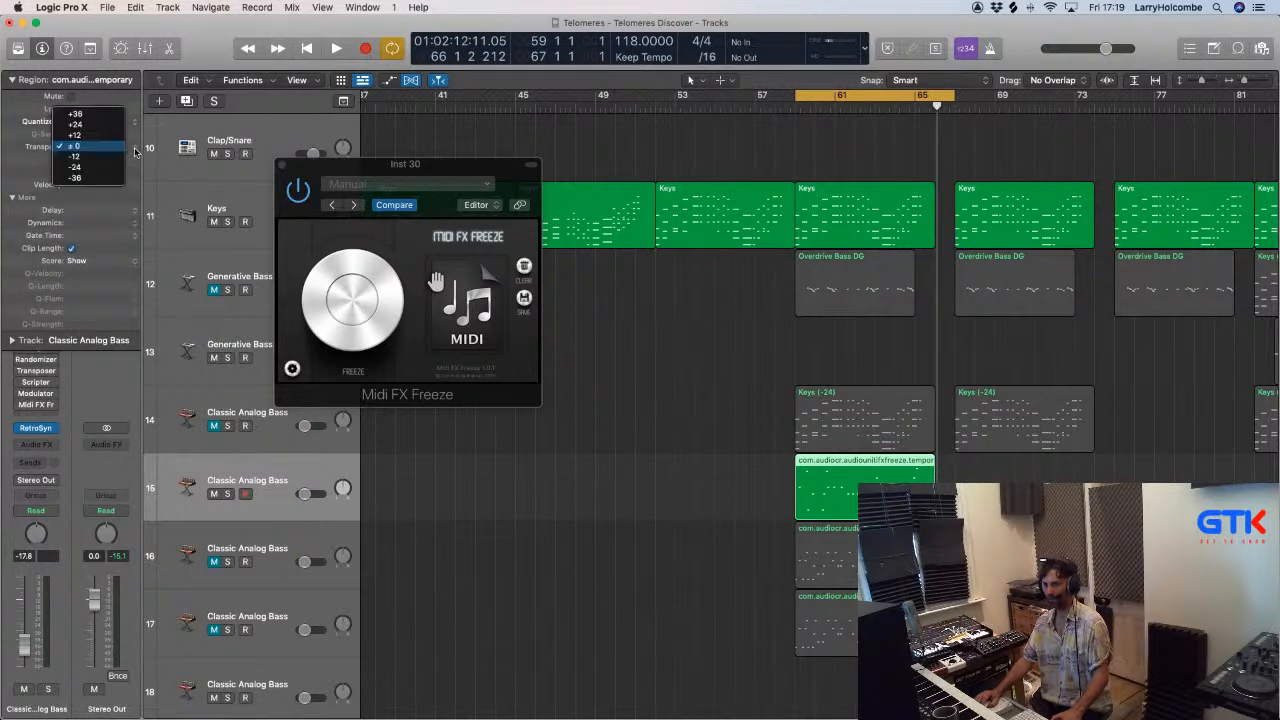
click(75, 135)
click(283, 165)
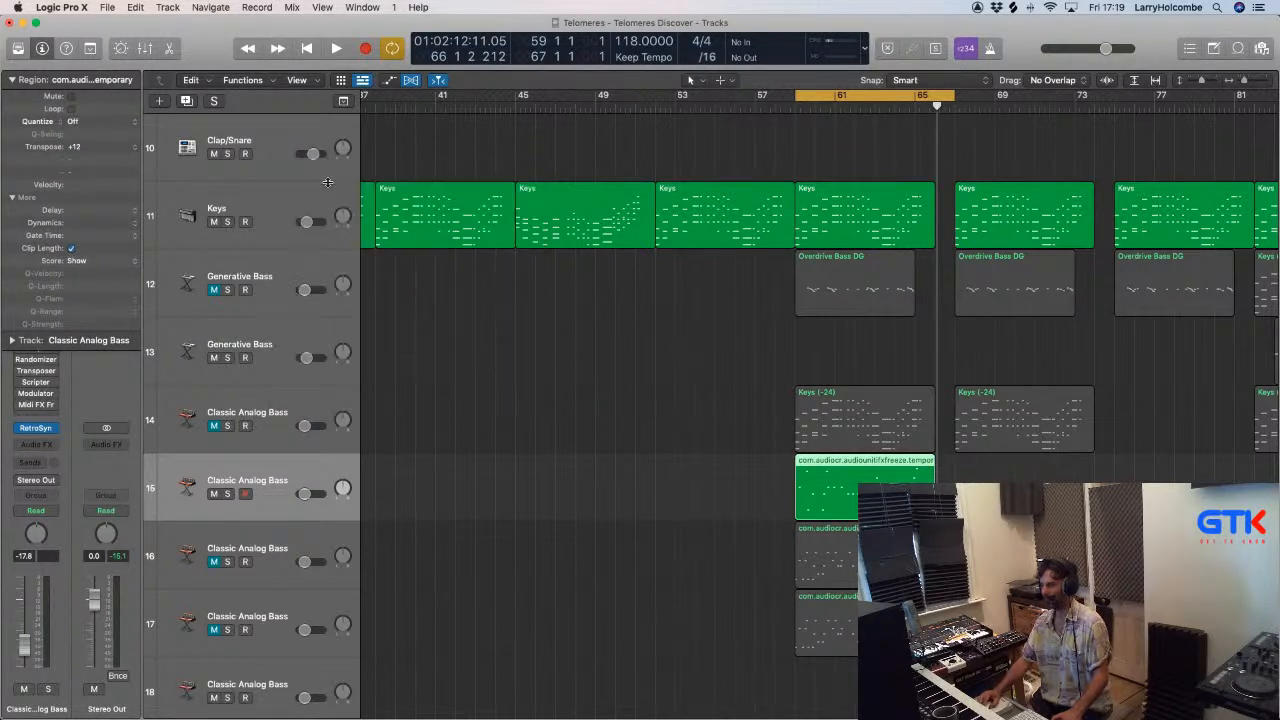
Play back track 15's transposed region and examine its notes across the bars in the Piano Roll.
key(space)
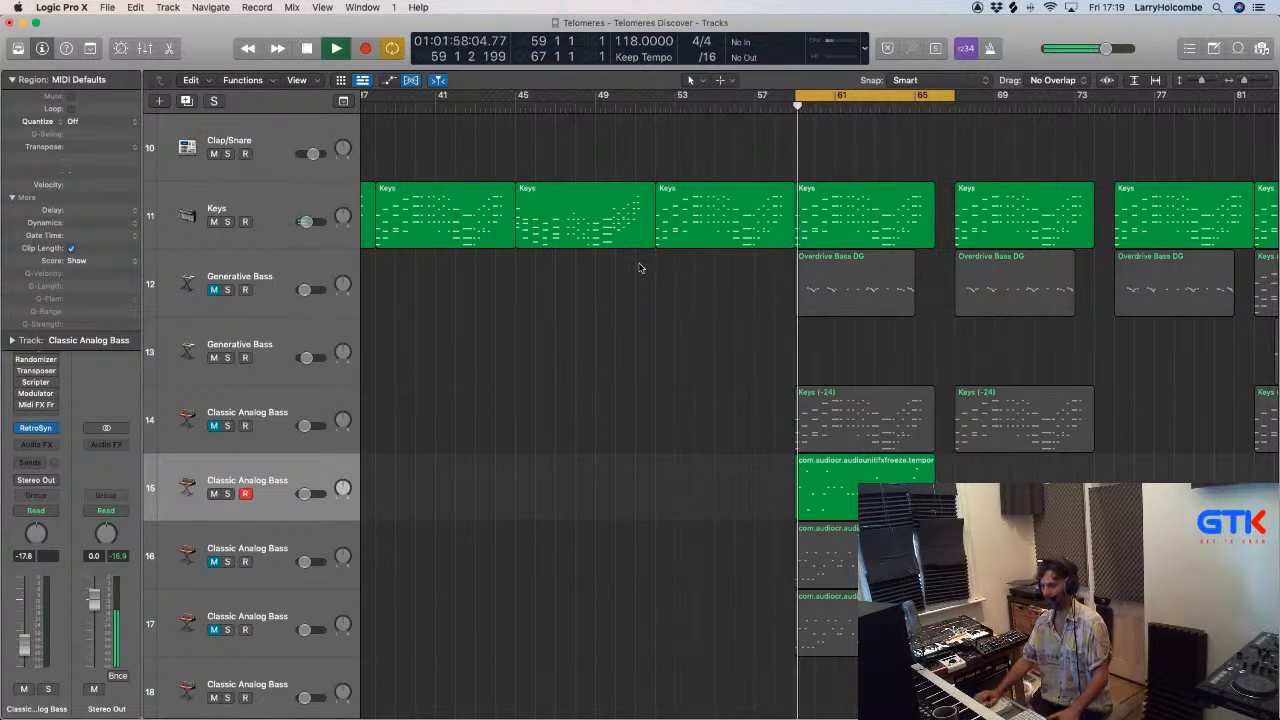
double_click(845, 492)
scroll(843, 492, down, 5)
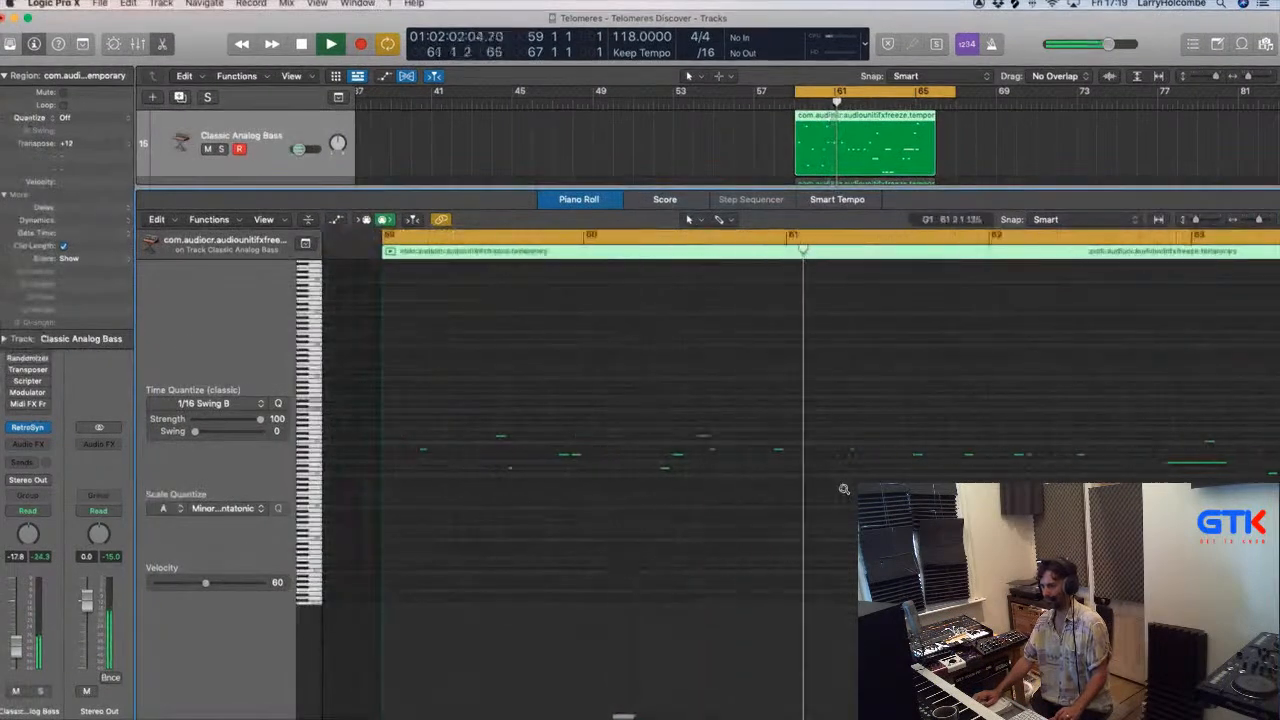
scroll(844, 492, right, 4)
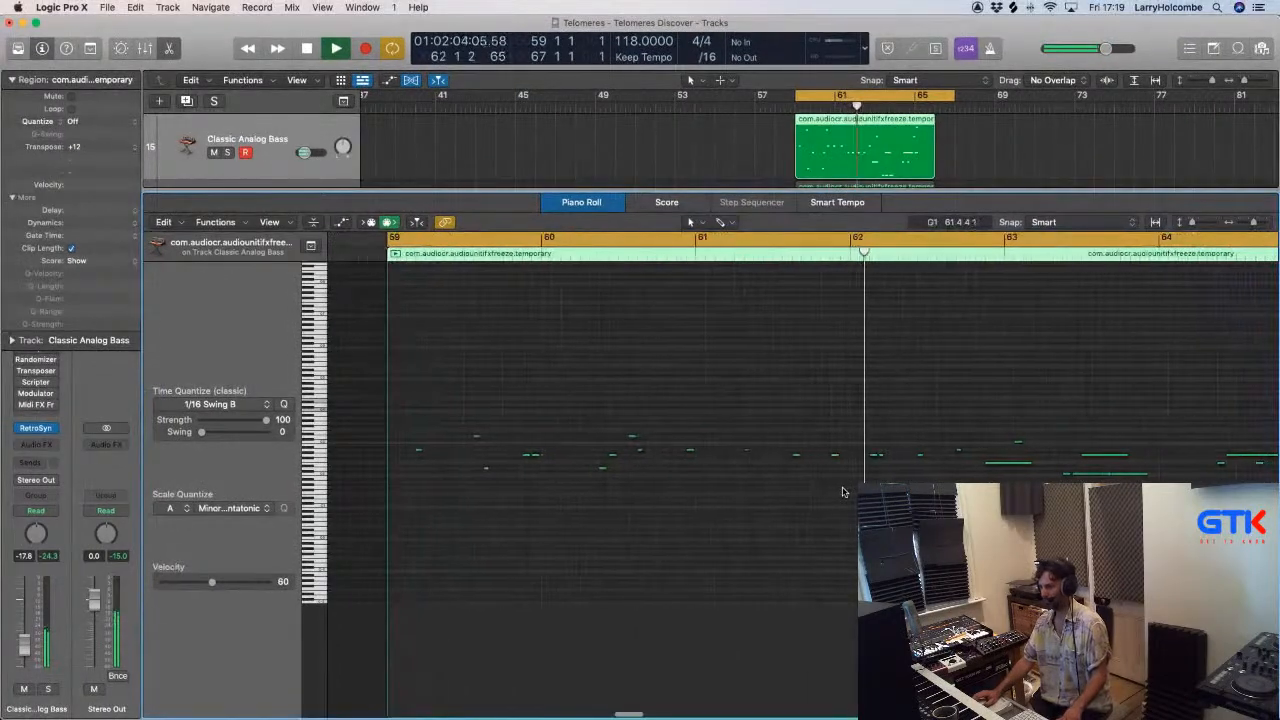
scroll(842, 492, right, 2)
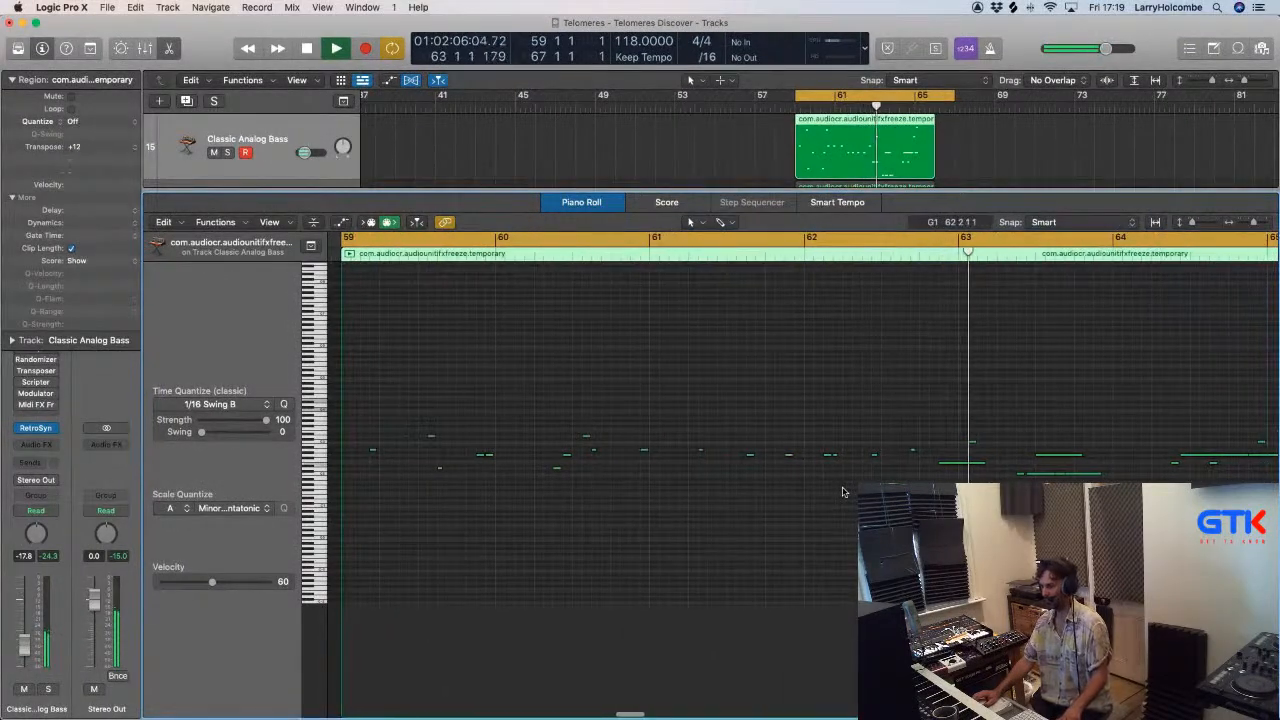
scroll(842, 492, right, 6)
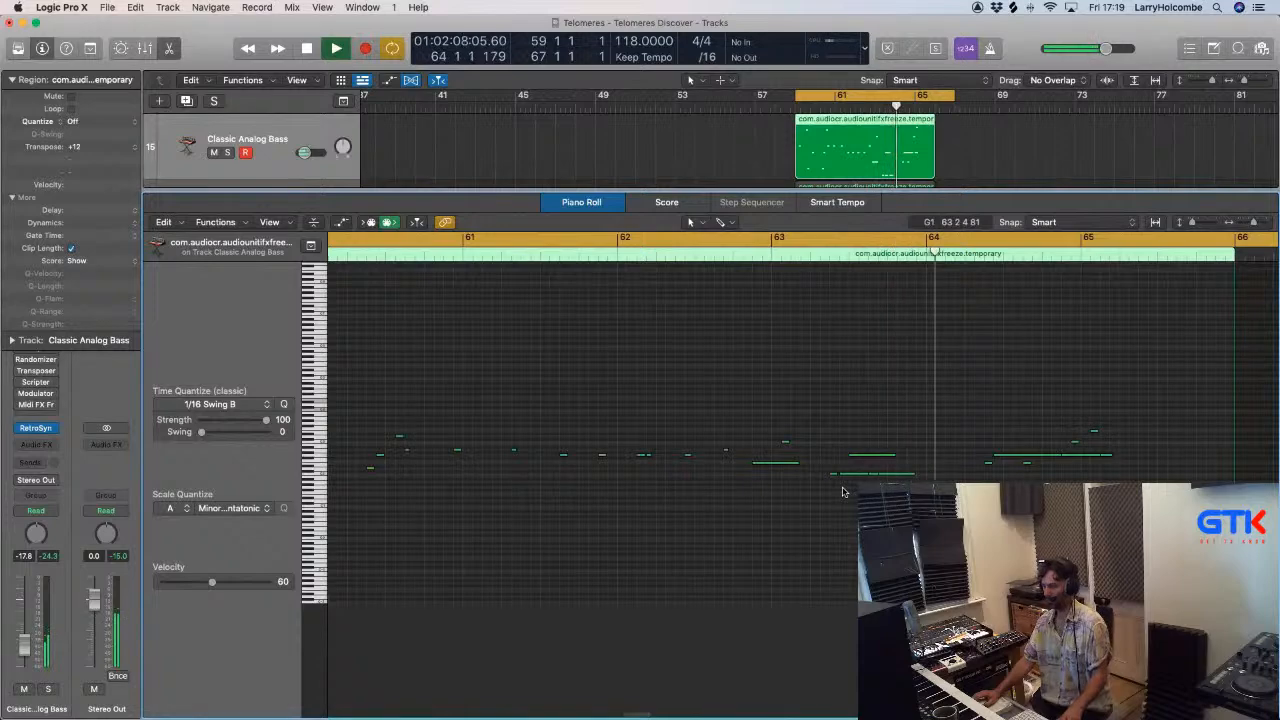
scroll(843, 492, down, 3)
scroll(843, 492, left, 5)
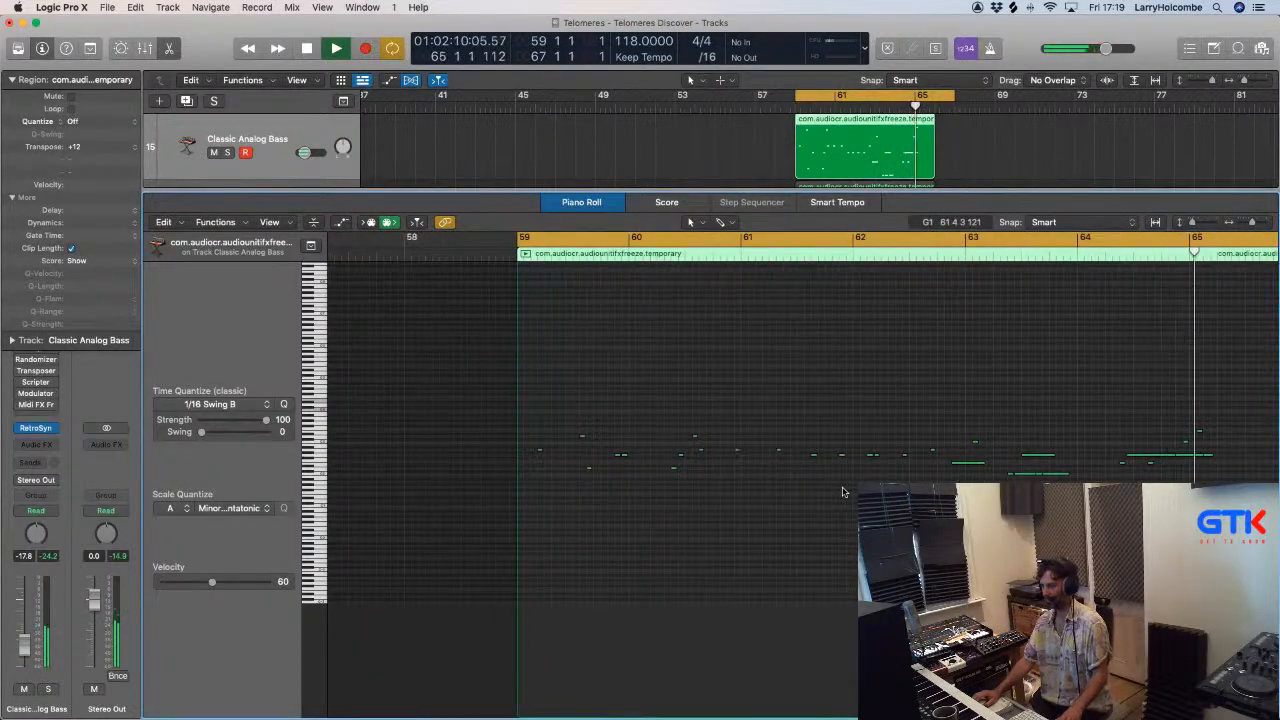
Replay the track 15 region from bar 59 and close the Piano Roll.
key(super+Left)
key(space)
key(space)
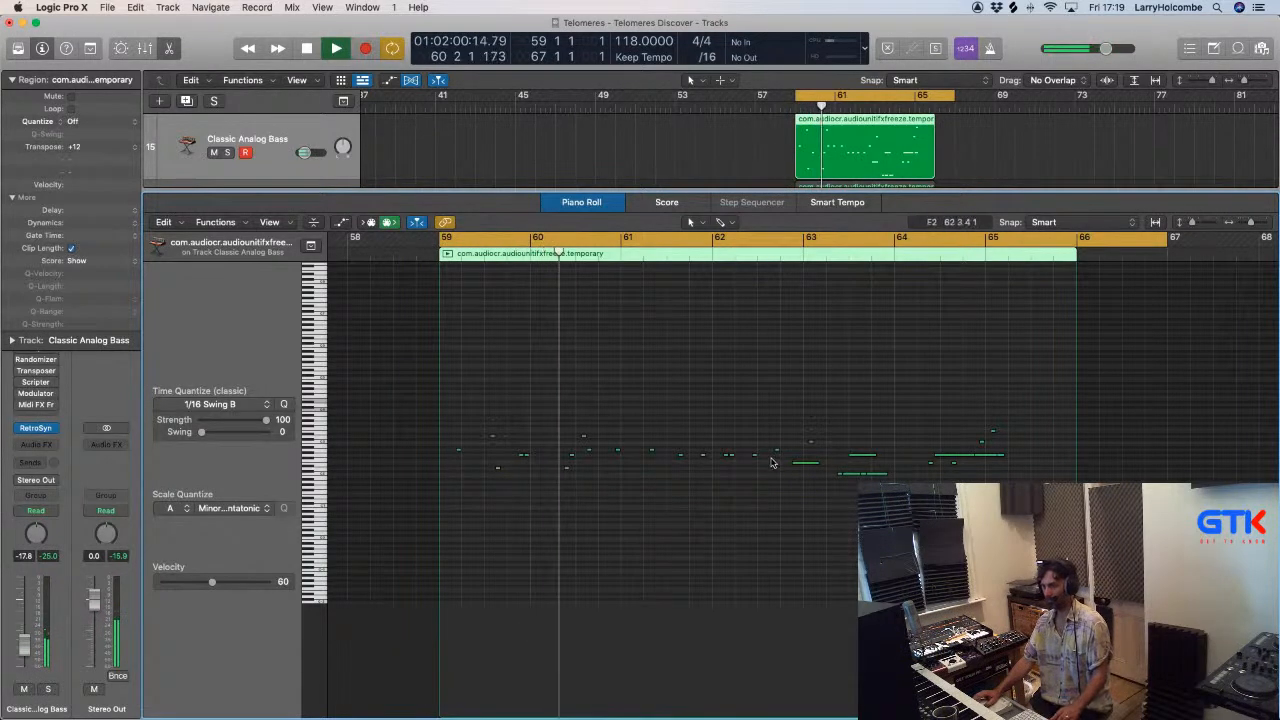
key(e)
scroll(799, 474, up, 5)
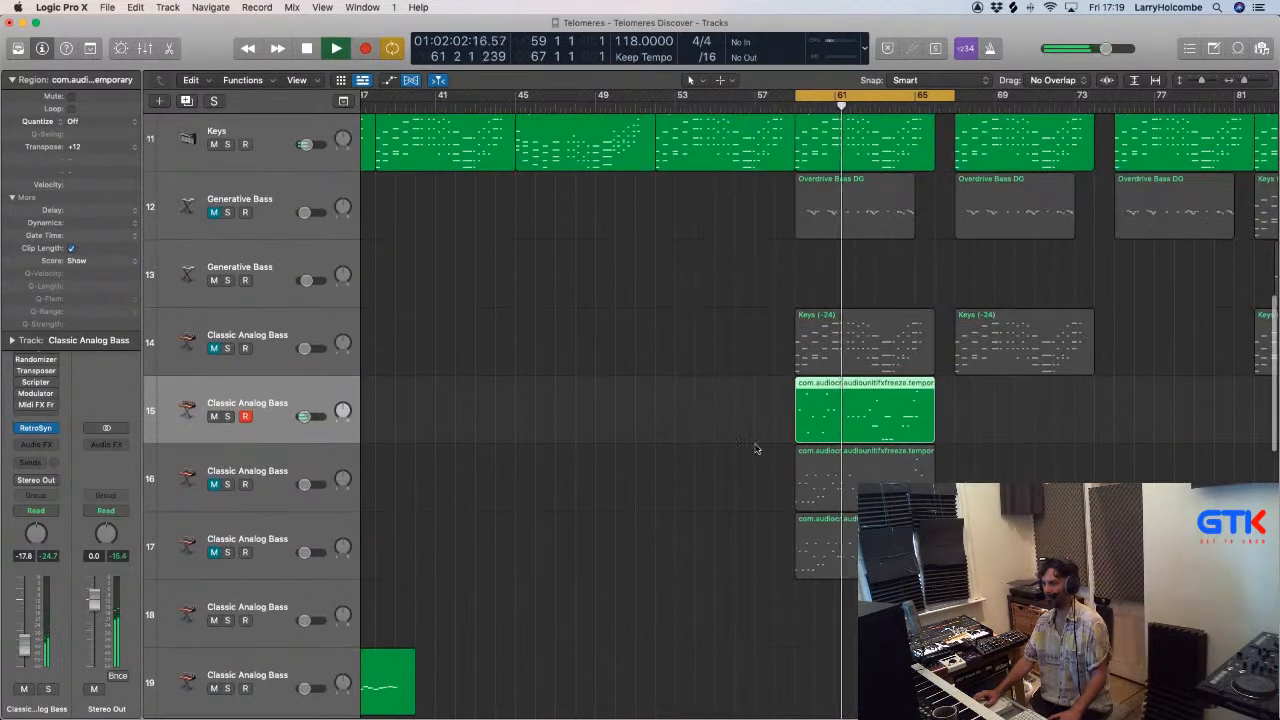
Stop playback, mute bass track 15, and unmute bass track 16.
click(586, 353)
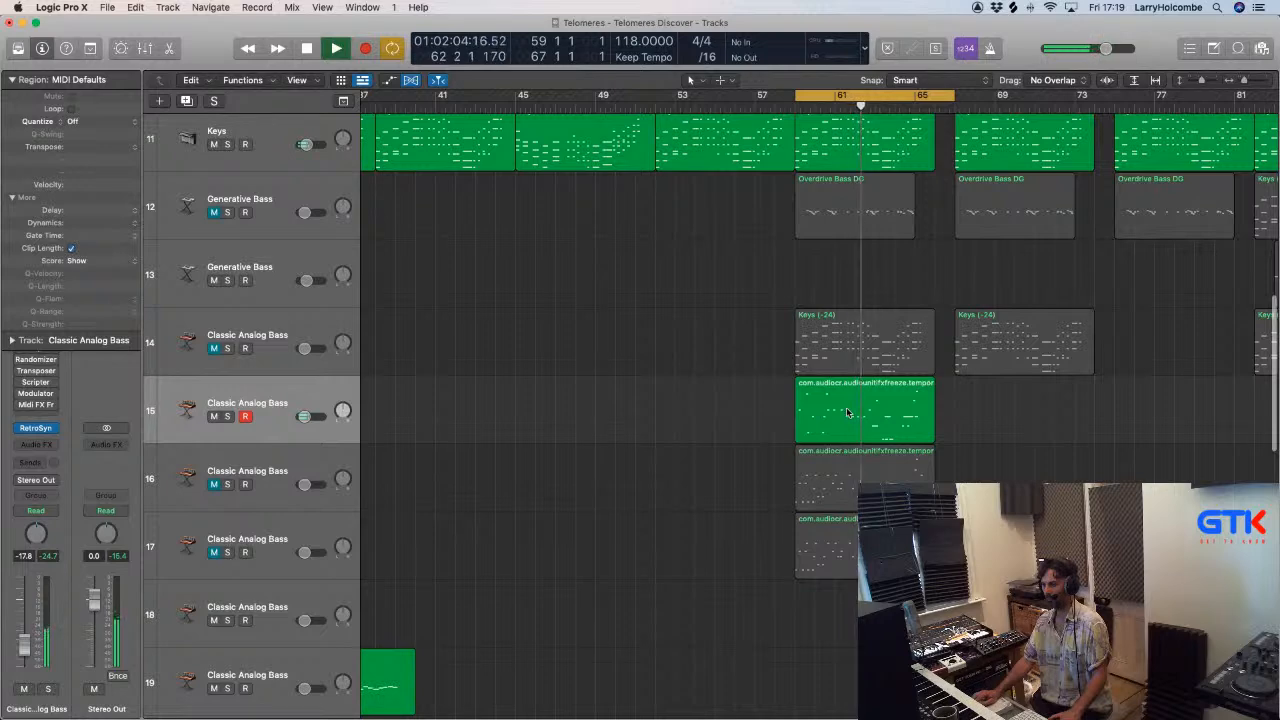
key(space)
click(213, 416)
click(213, 484)
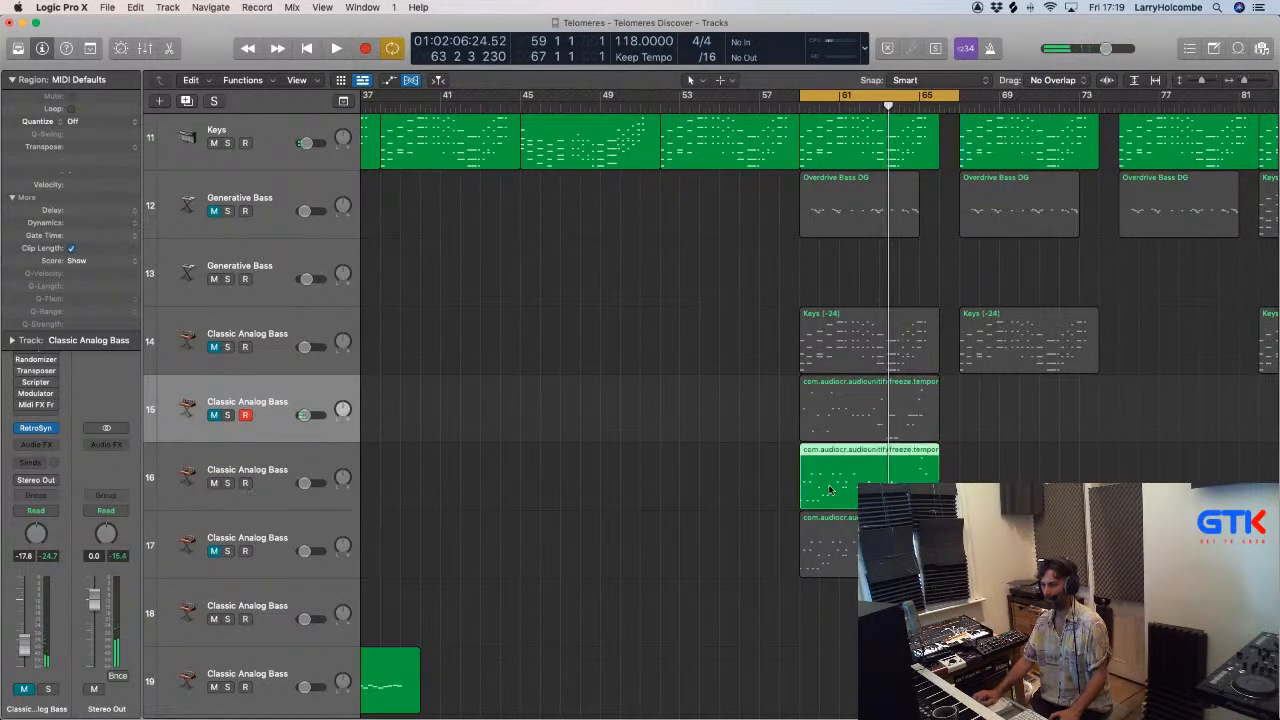
Set the transpose of the frozen region on bass track 16 to +12 and play it back.
key(space)
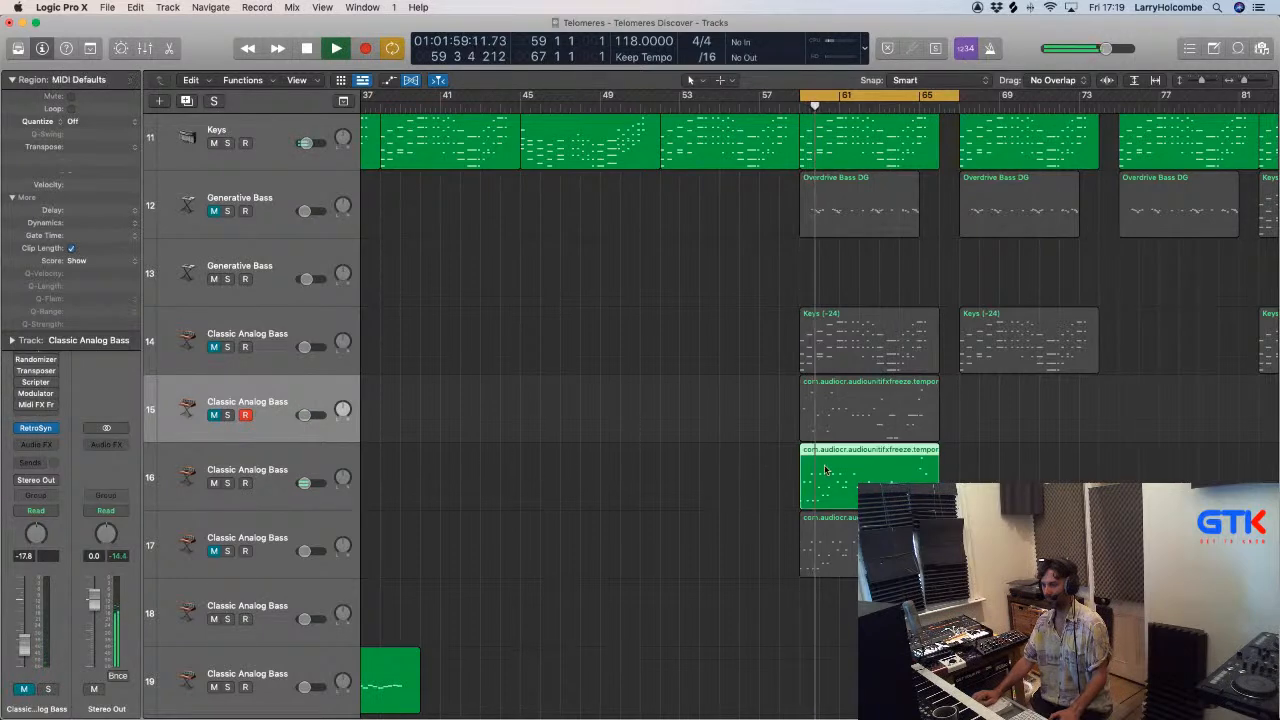
click(134, 148)
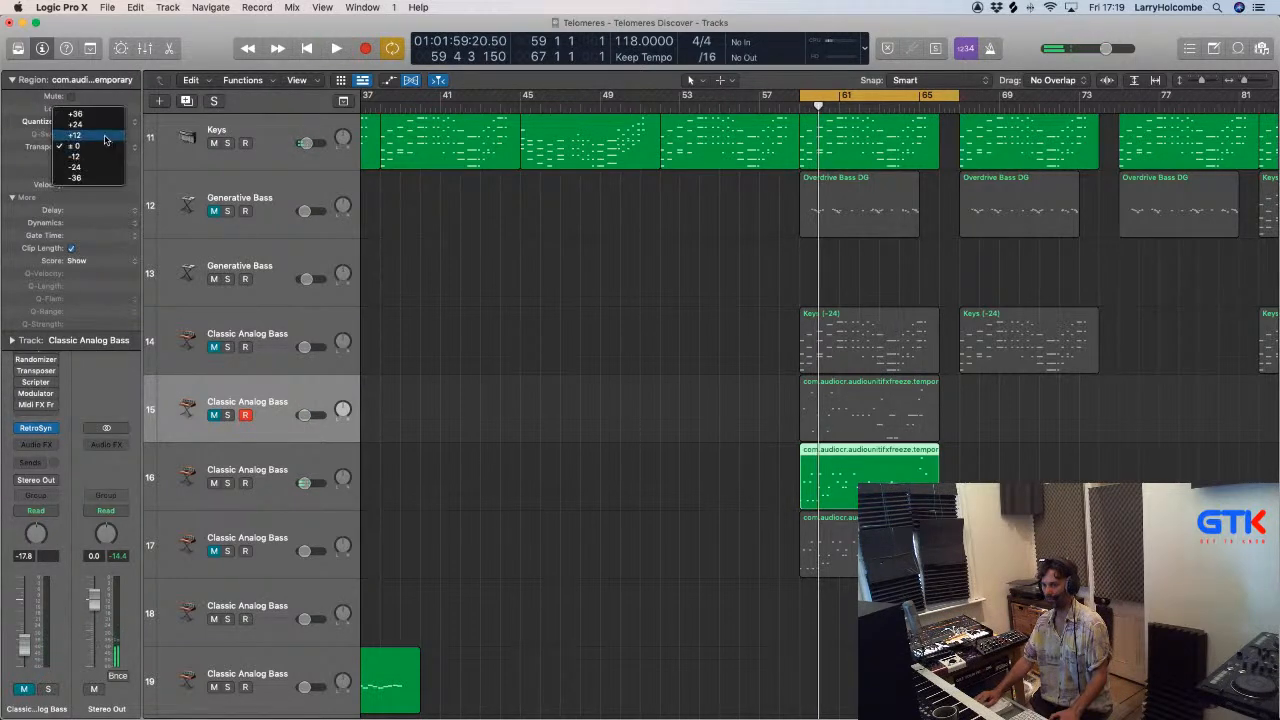
click(105, 139)
key(space)
click(545, 305)
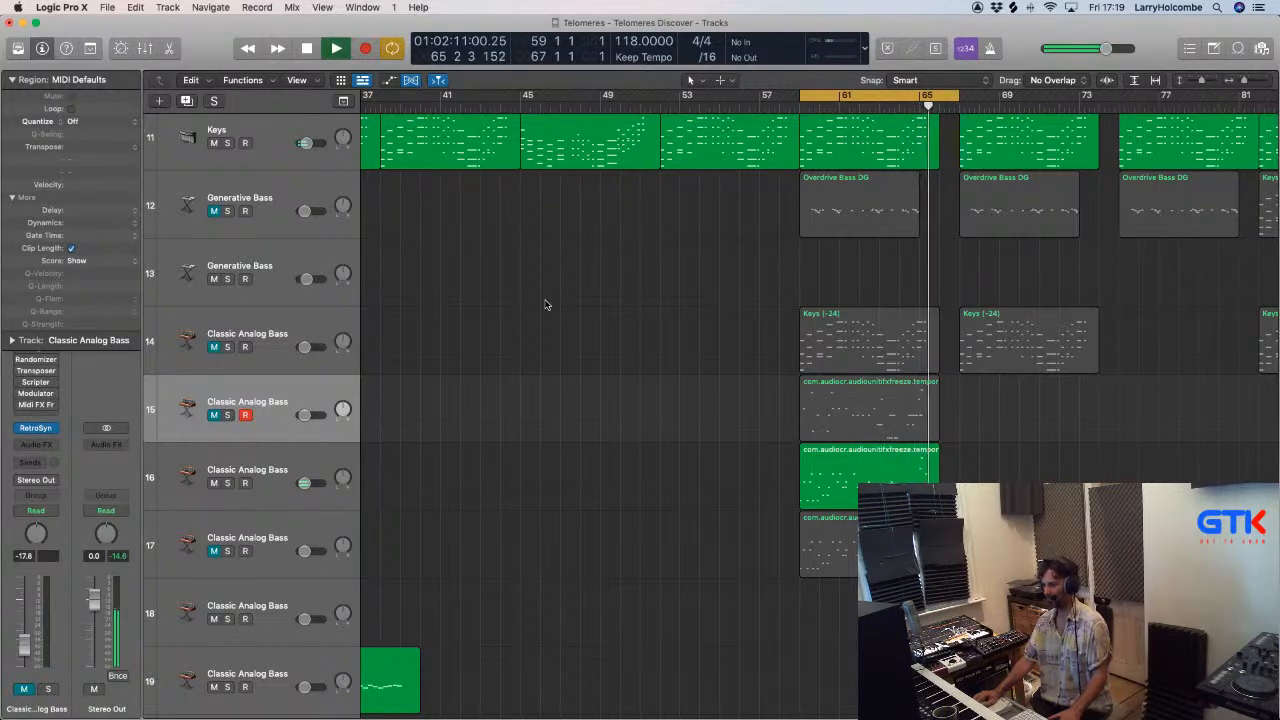
Unmute bass track 17, mute bass track 16, and start playback from bar 59.
drag(694, 348, 1108, 607)
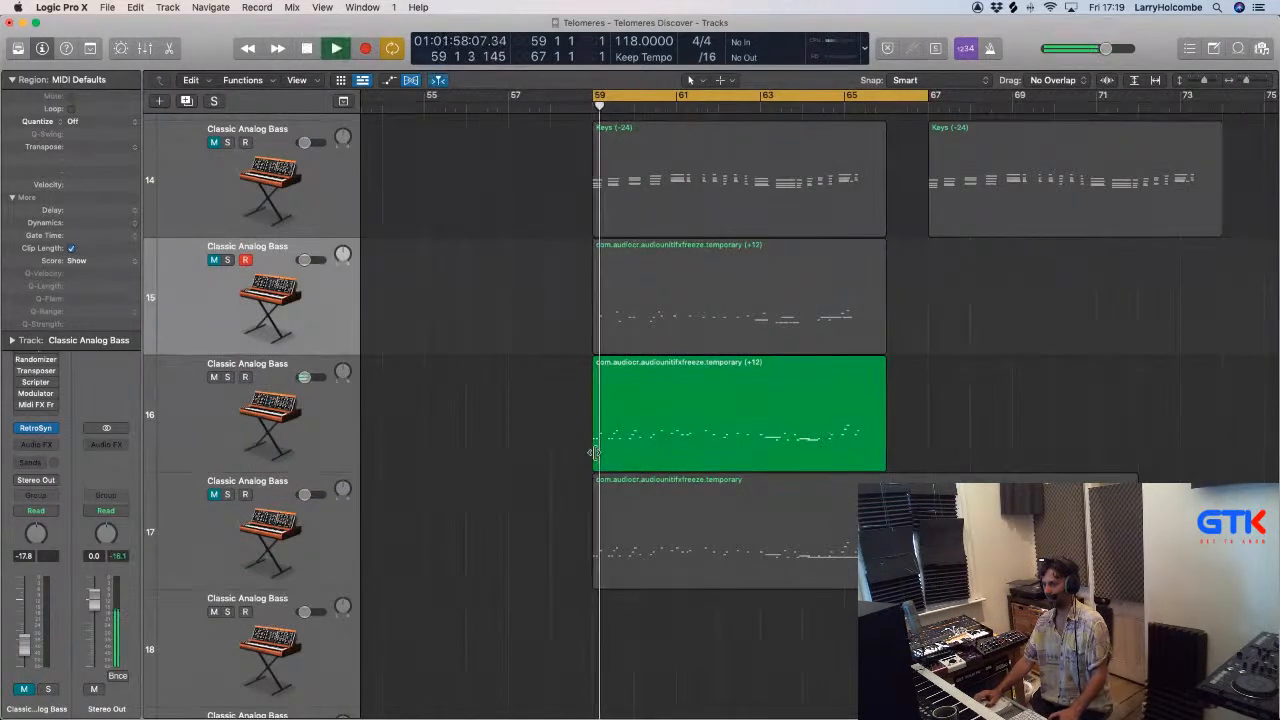
click(213, 494)
key(space)
click(213, 377)
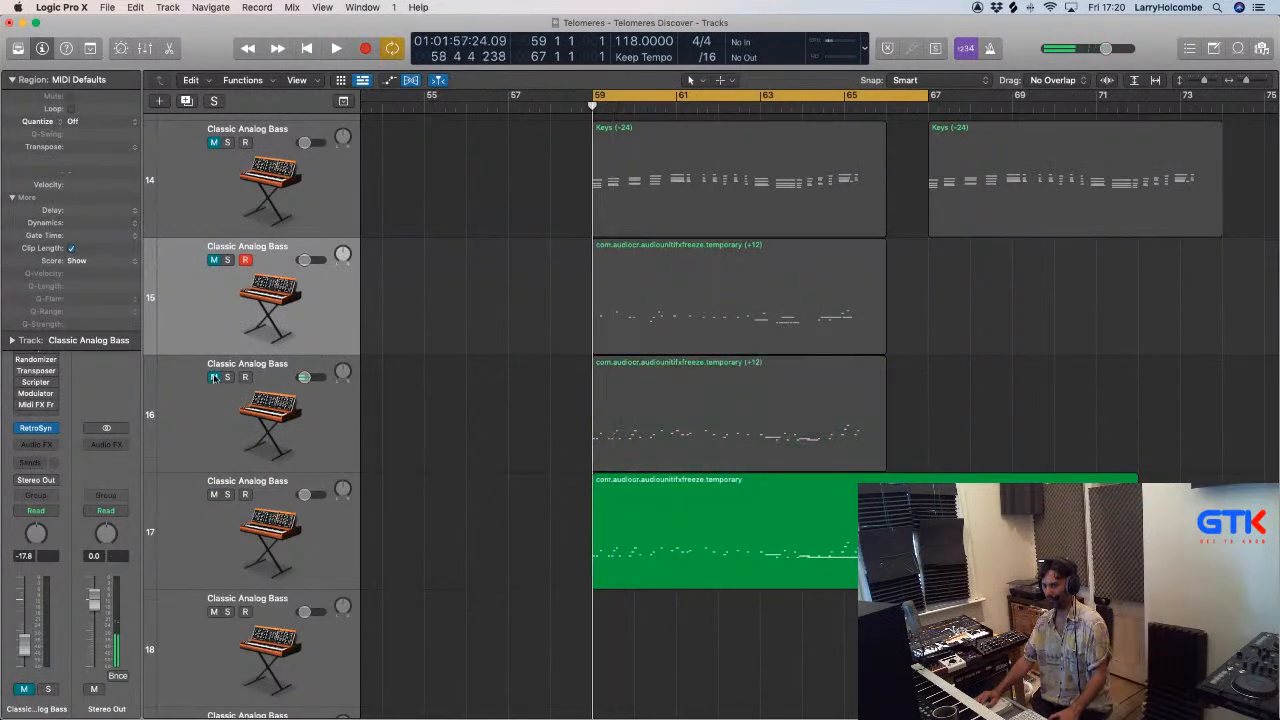
key(space)
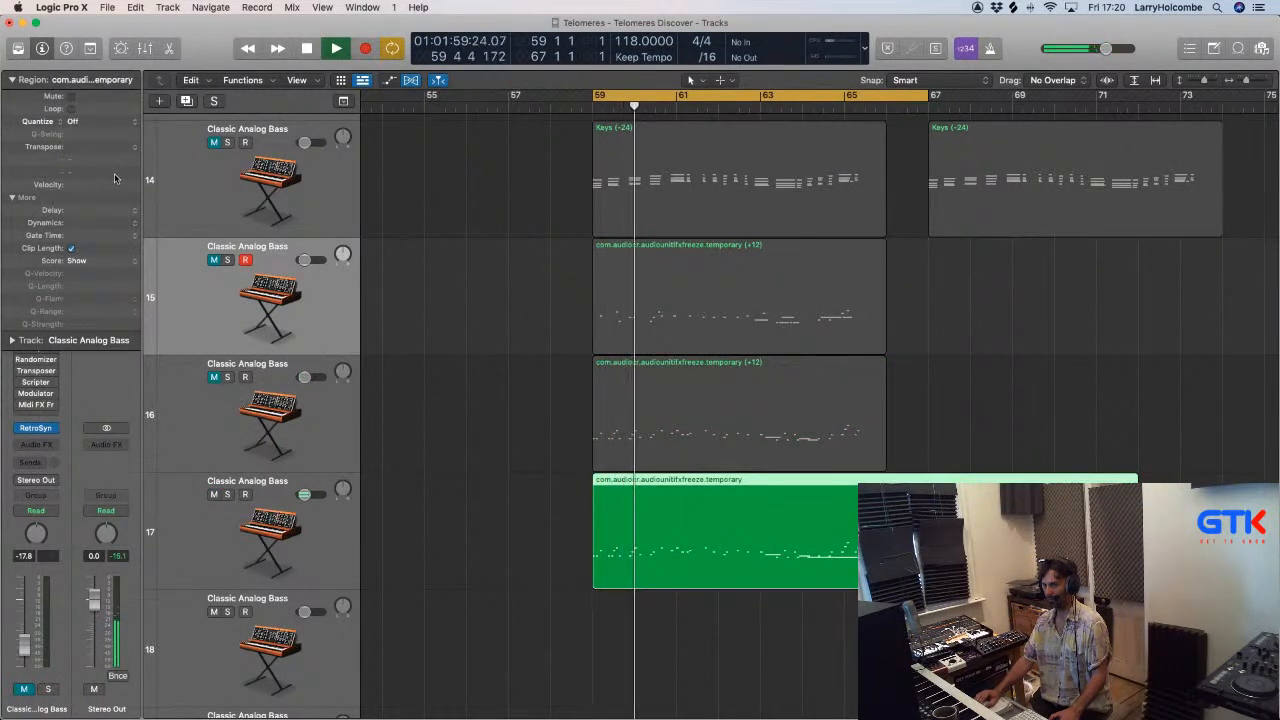
Set the transpose of the frozen region on bass track 17 to +12 and replay it from bar 59.
key(space)
click(131, 147)
click(80, 135)
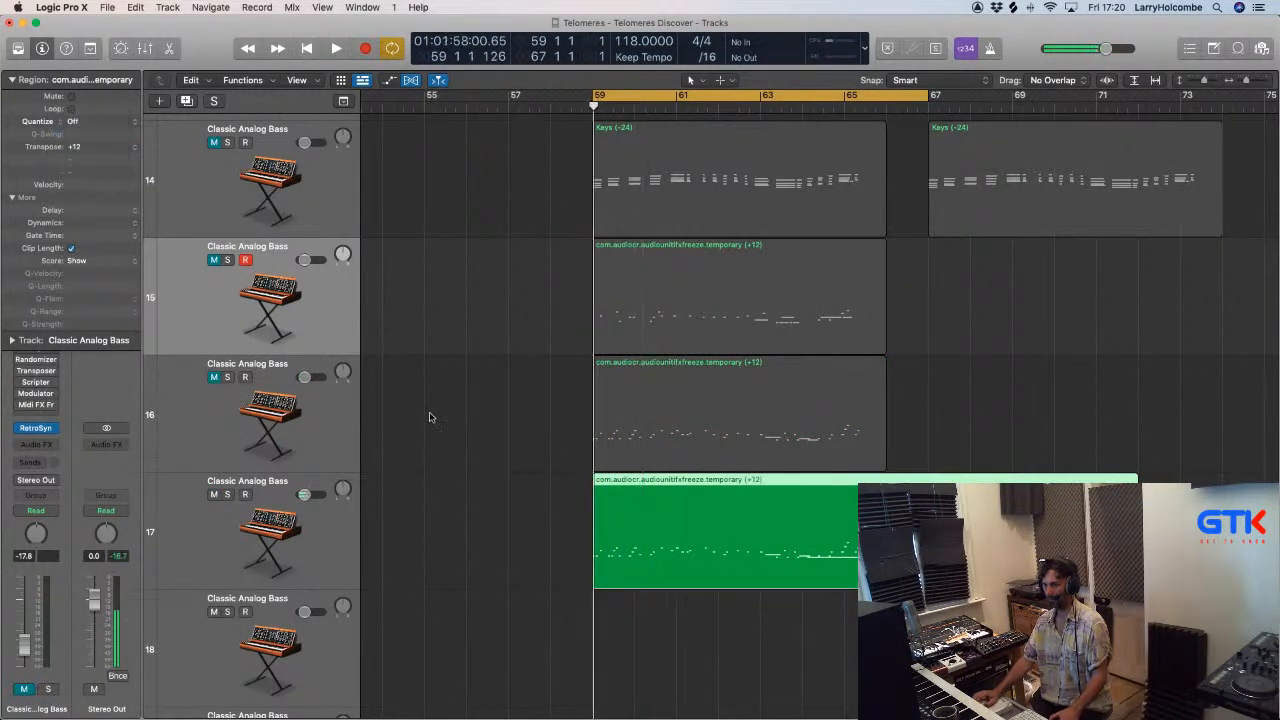
key(space)
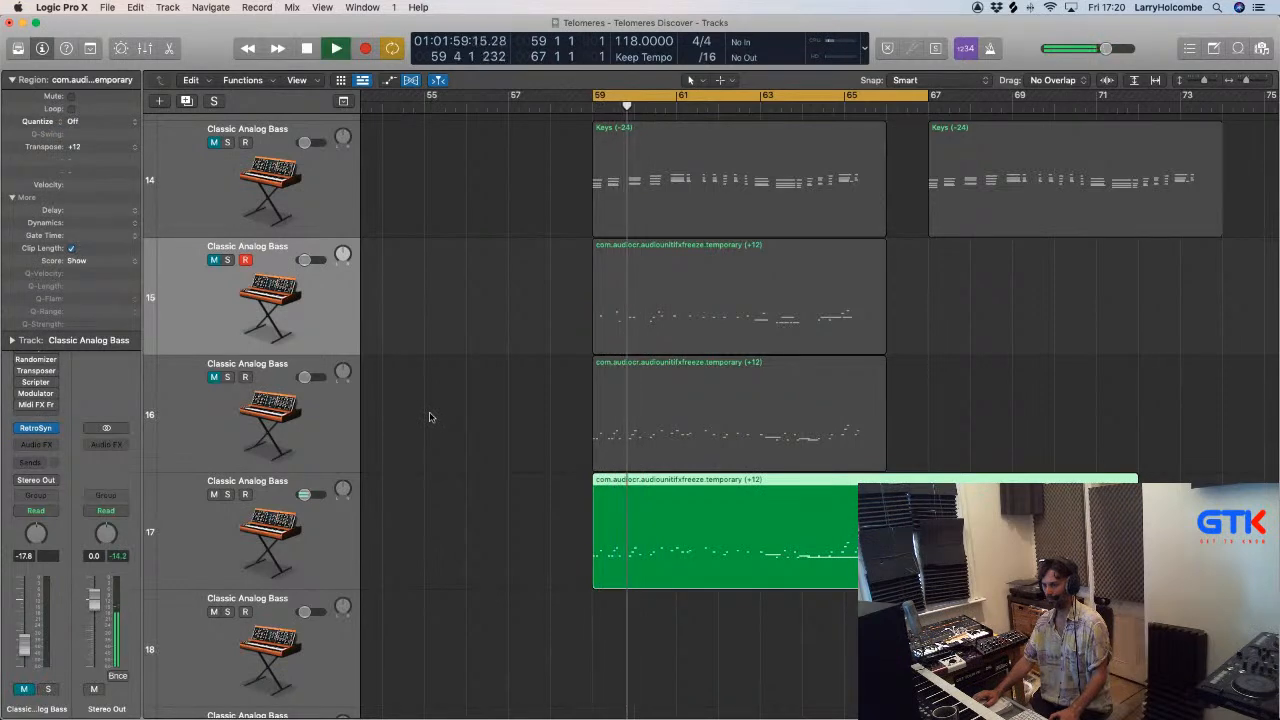
key(space)
key(space)
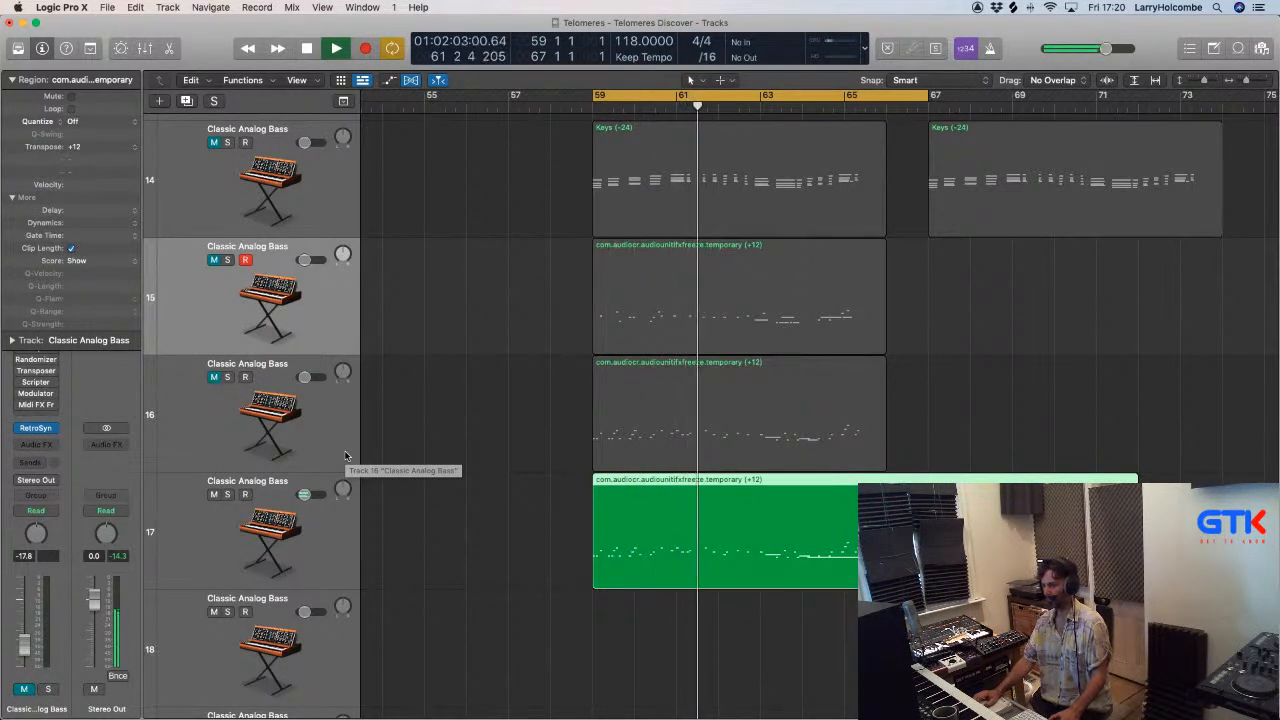
Split off the short passage around bar 61 in track 17's region, colour it pink, and move playback to that passage.
drag(666, 553, 695, 553)
click(684, 530)
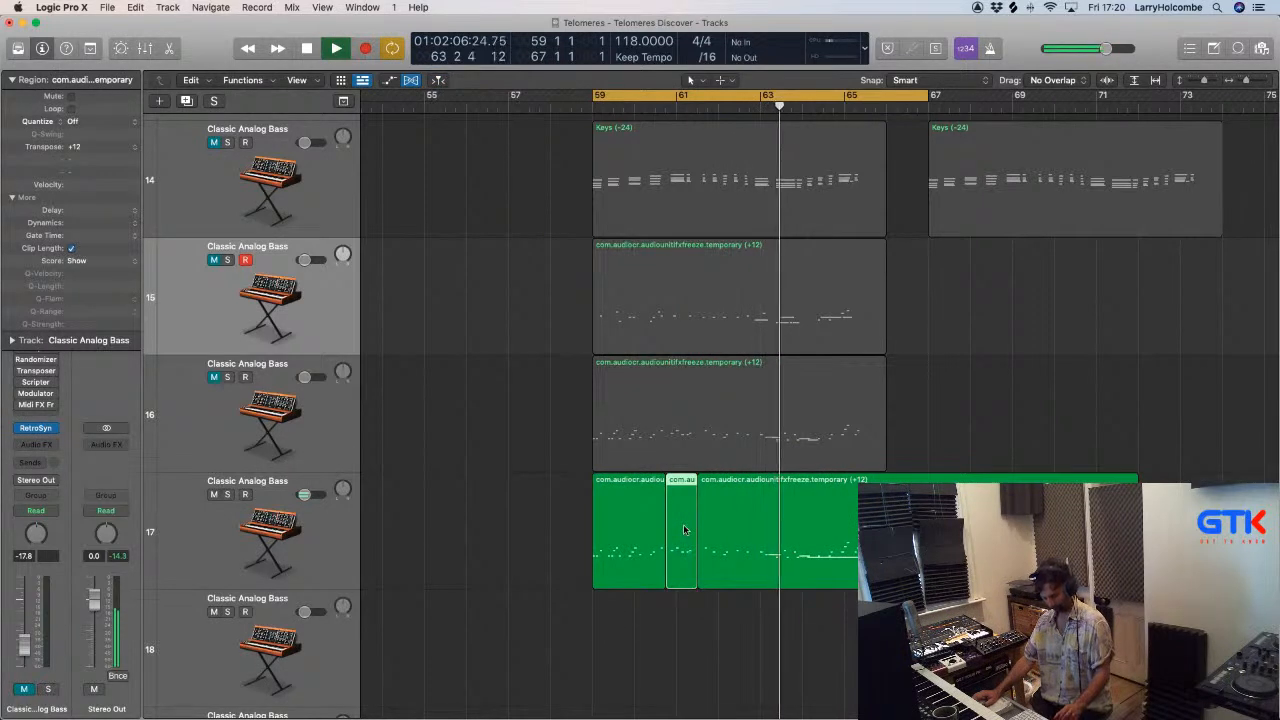
key(alt+c)
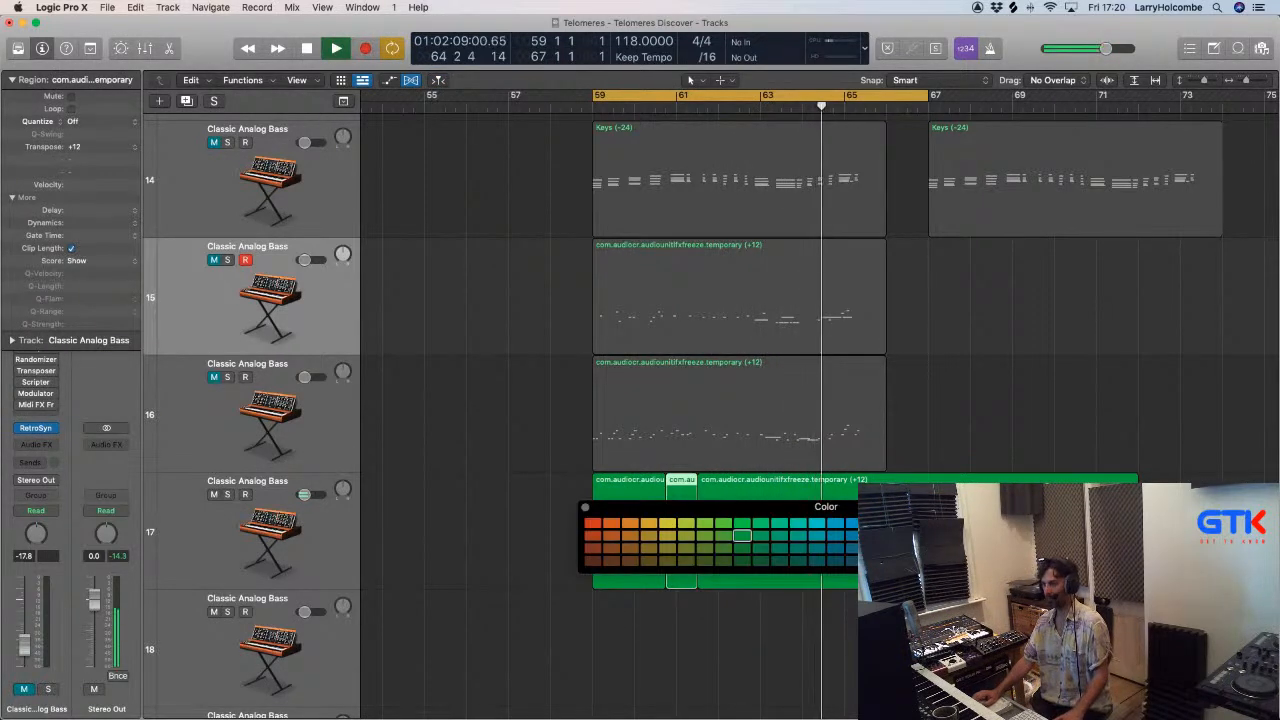
click(985, 525)
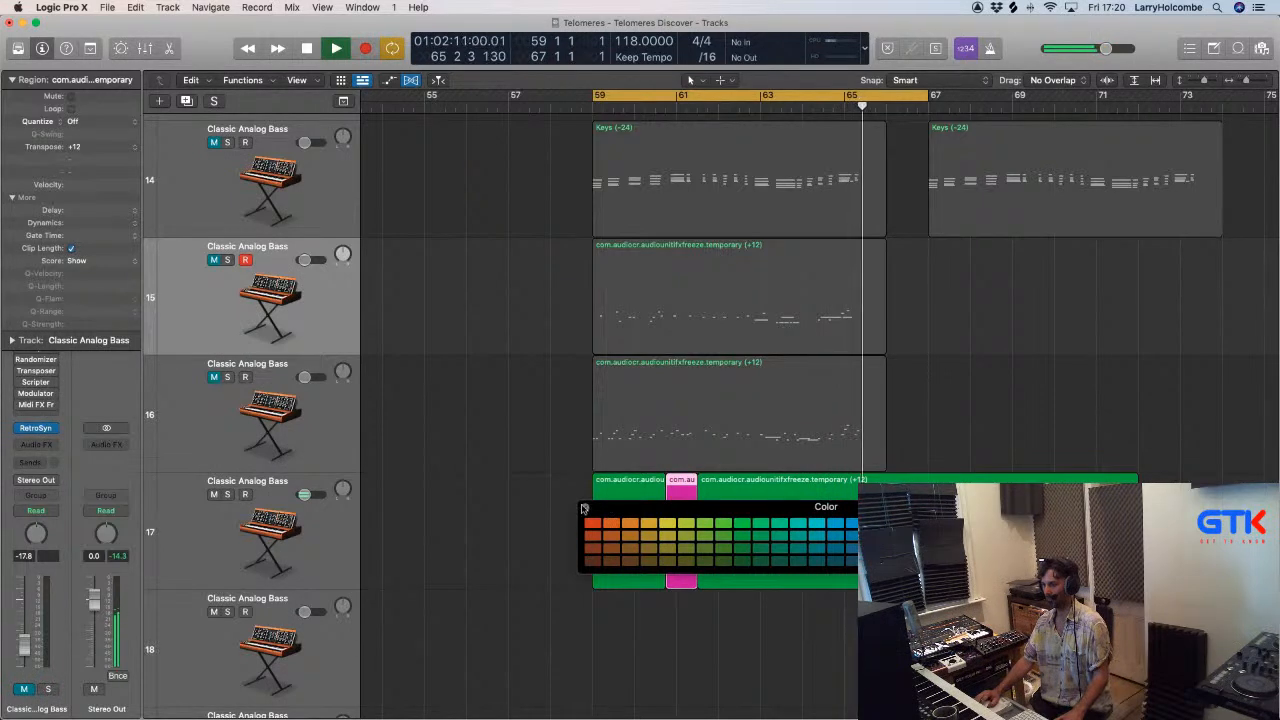
click(585, 507)
click(688, 97)
click(675, 107)
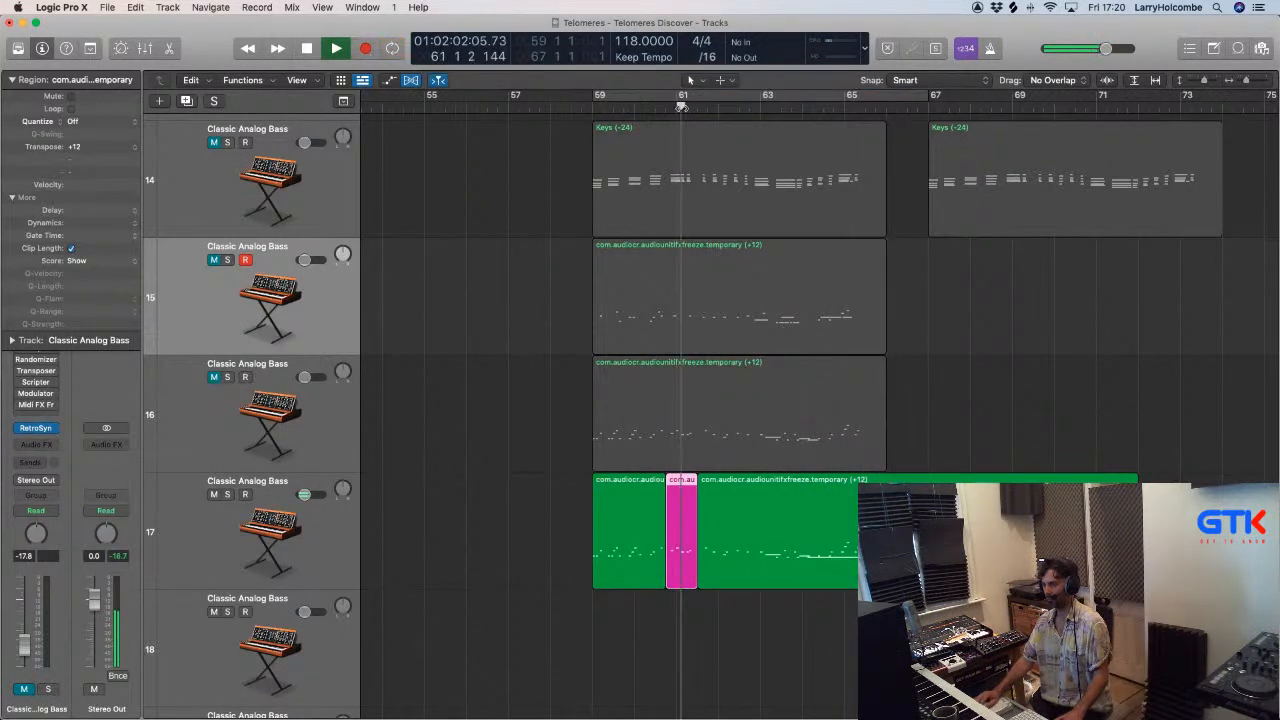
Split off track 17's passage from just before bar 63 to just before bar 65, splitting crossing notes, and colour it pink.
drag(593, 416, 924, 660)
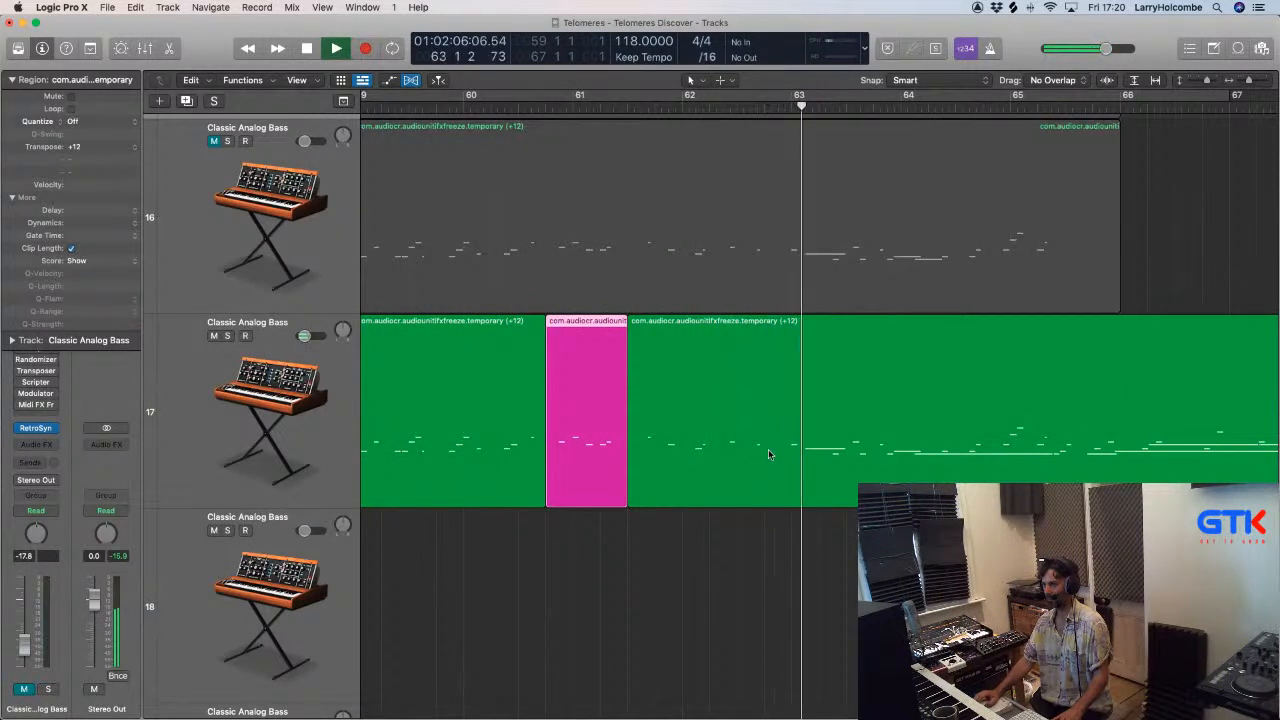
scroll(768, 450, right, 2)
drag(685, 480, 852, 437)
click(852, 437)
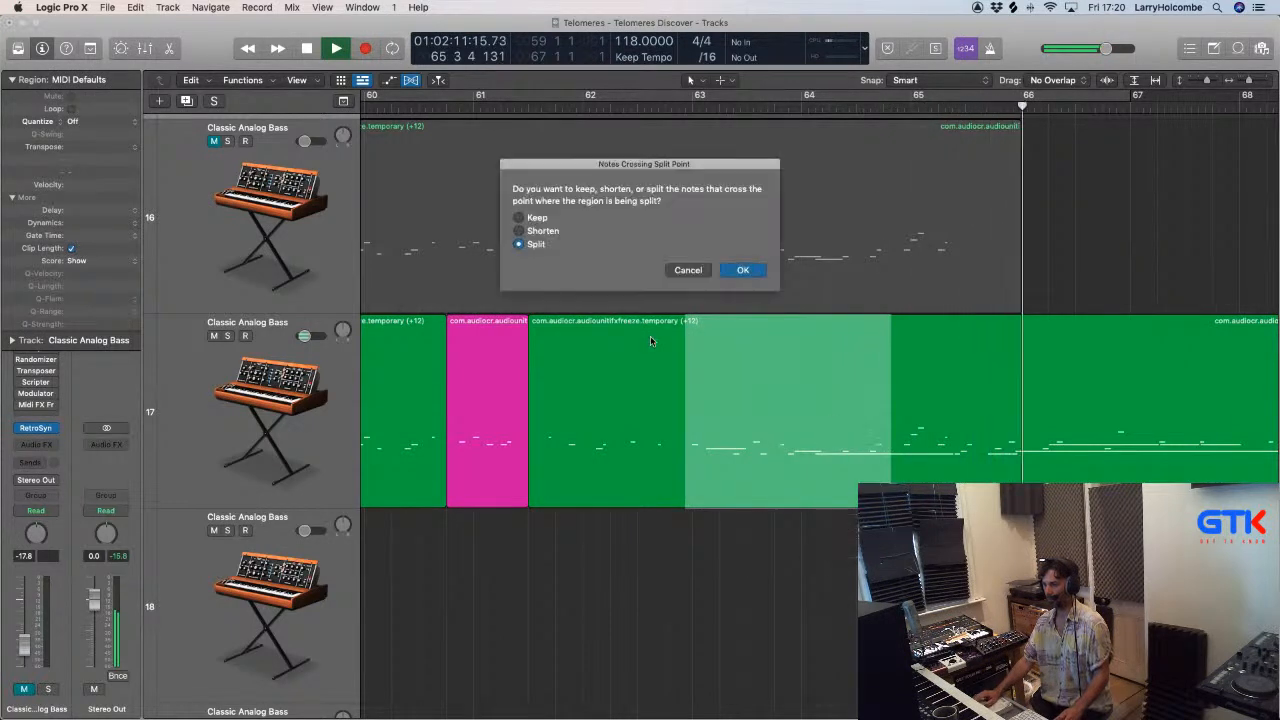
click(739, 272)
scroll(701, 383, left, 5)
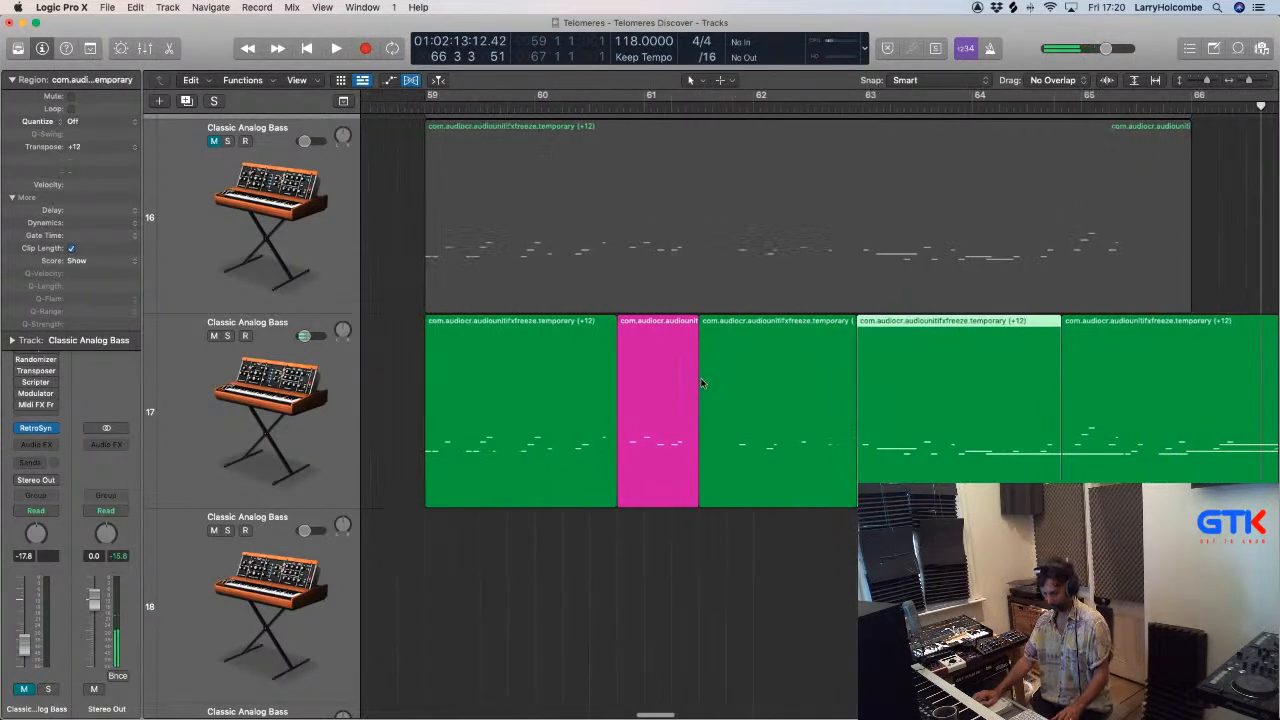
key(alt+c)
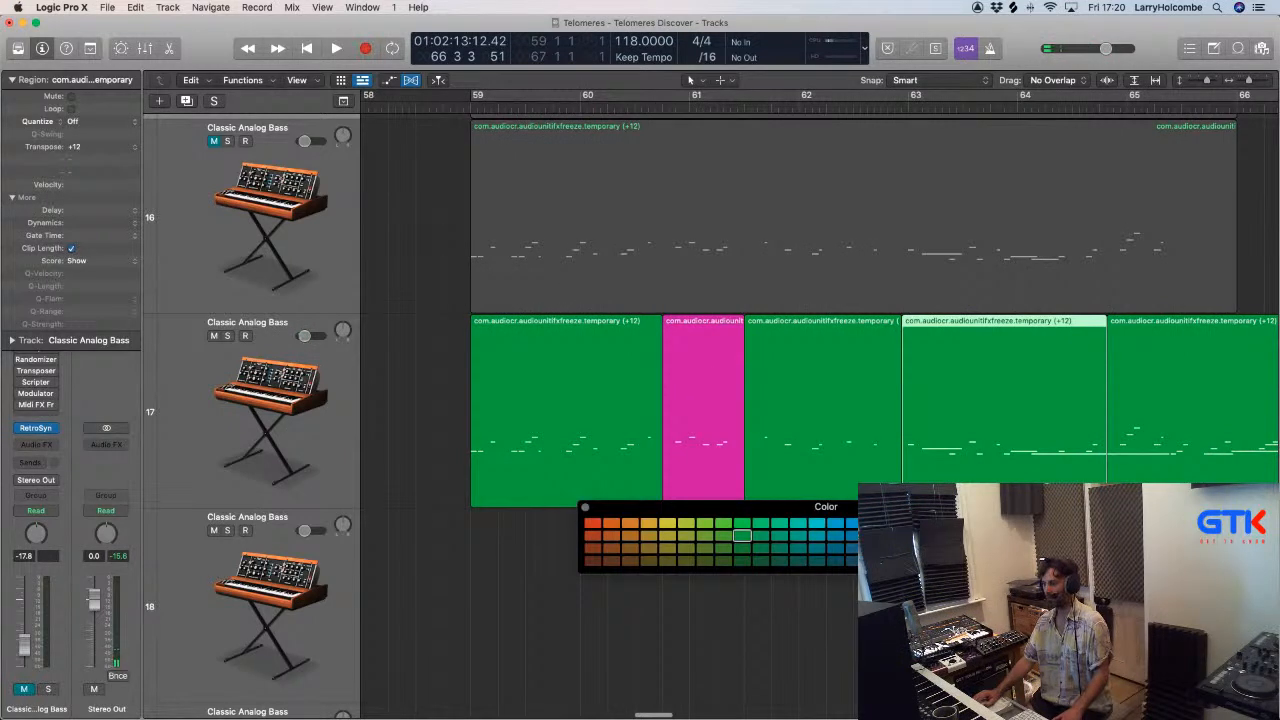
click(1004, 524)
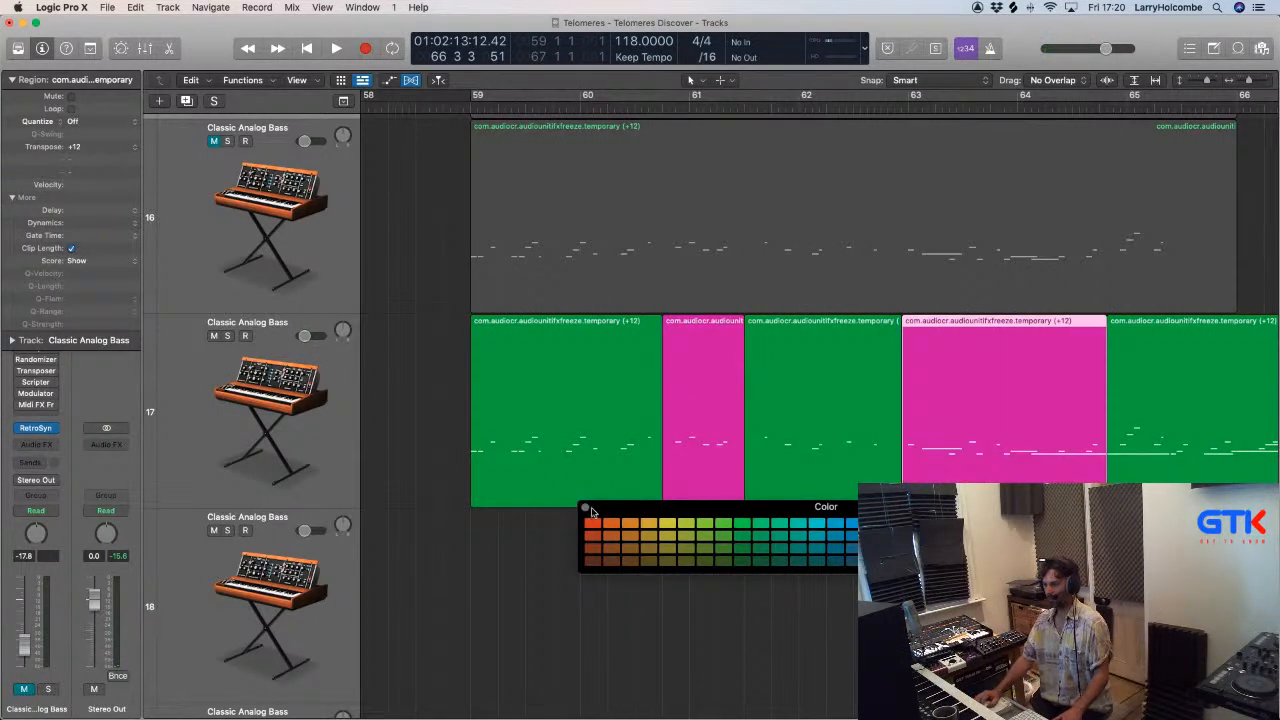
click(586, 508)
Turn the cycle over bars 59 to 67 back on and stop playback after returning to bar 59.
scroll(586, 507, down, 3)
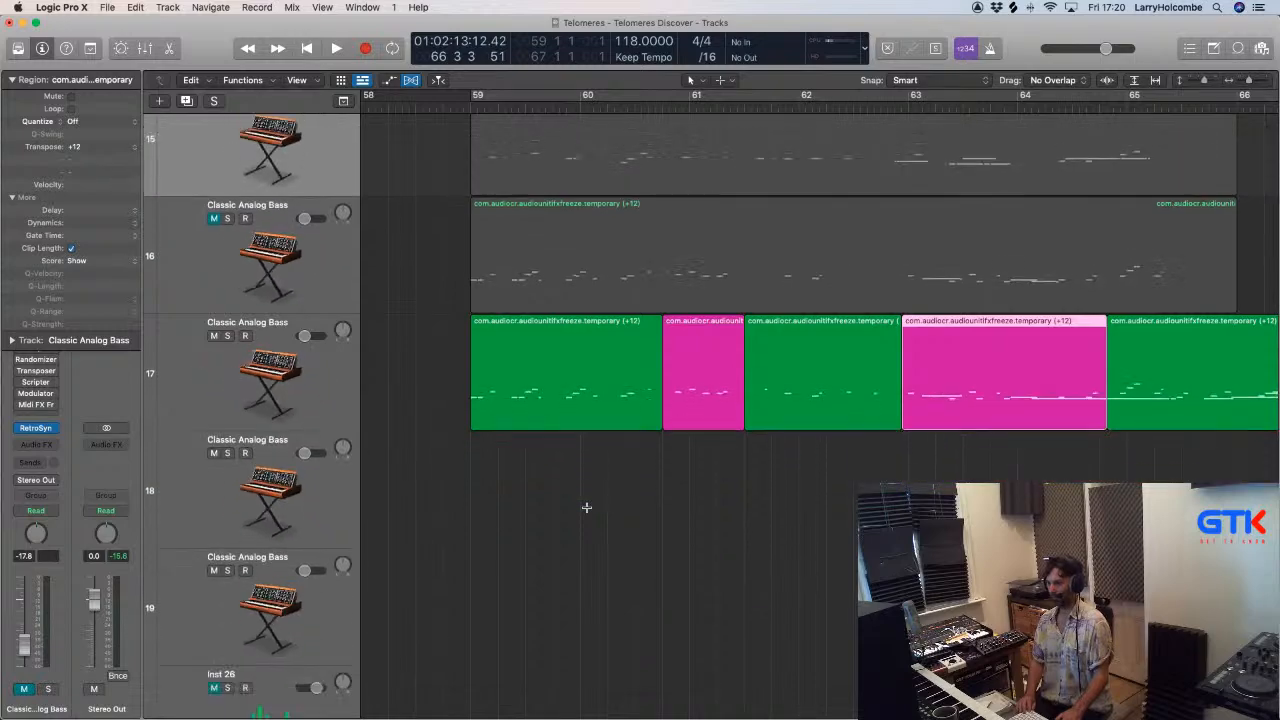
key(super+Up)
key(super+Up)
key(super+Up)
scroll(588, 511, up, 5)
key(space)
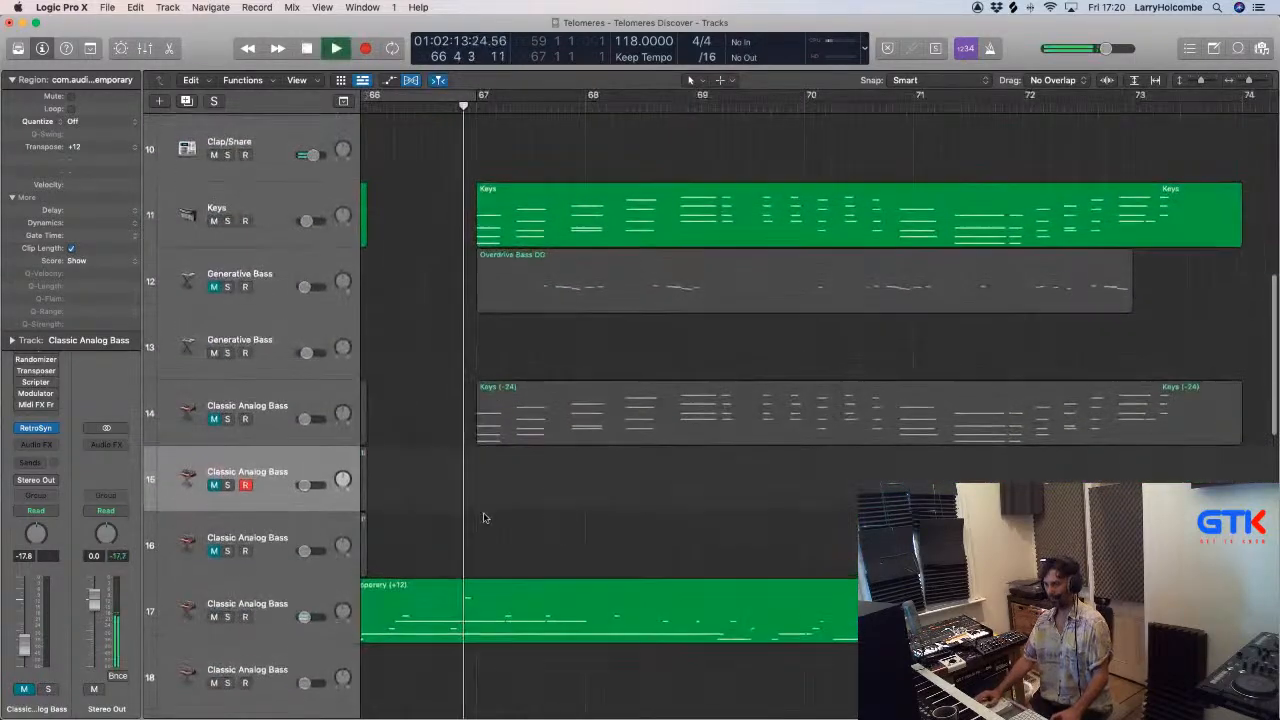
scroll(497, 515, left, 1)
scroll(497, 515, up, 2)
scroll(497, 515, down, 6)
scroll(497, 513, down, 5)
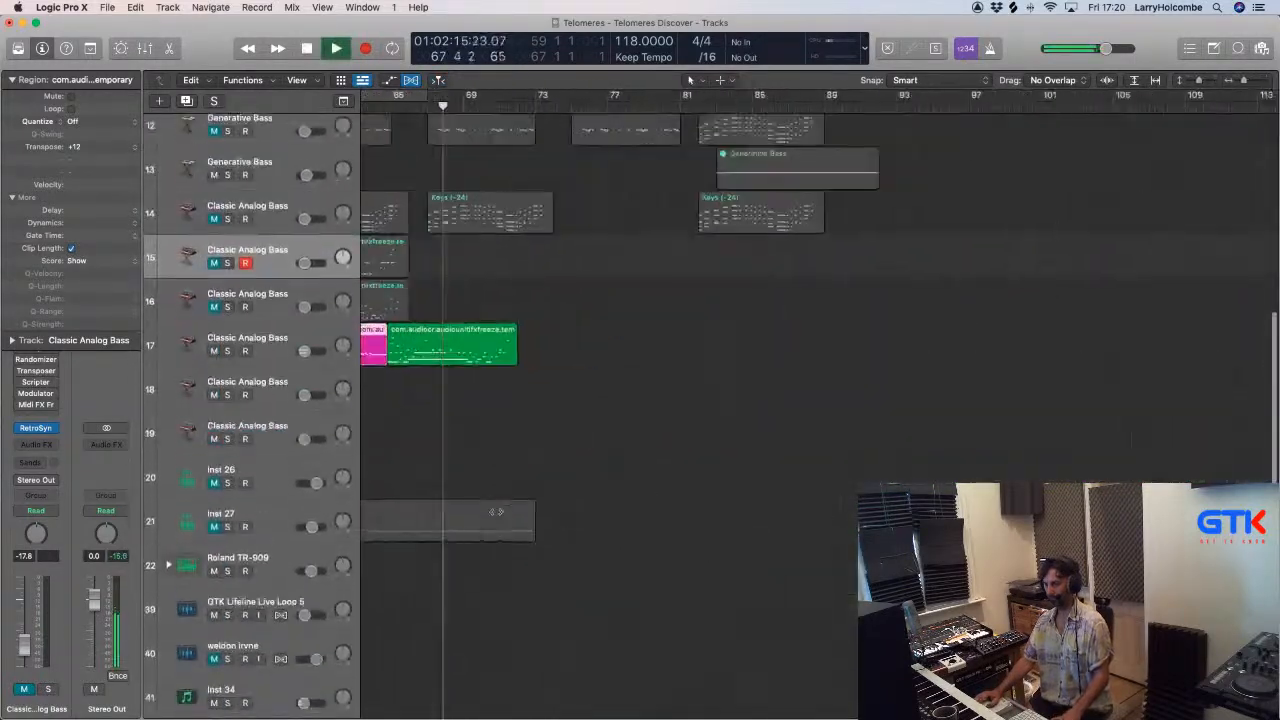
scroll(496, 512, left, 3)
scroll(496, 512, up, 1)
click(549, 100)
key(space)
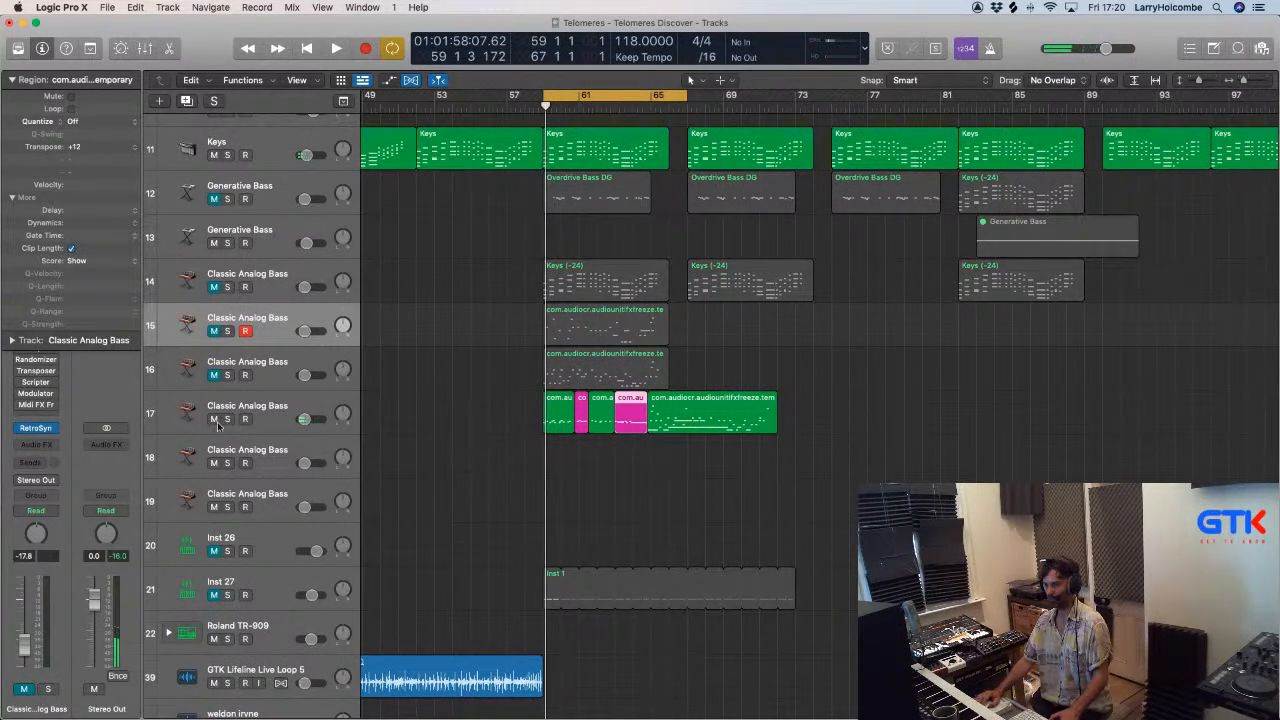
Mute bass track 17, unmute bass track 15, and listen to track 15's frozen region.
click(213, 420)
click(213, 331)
drag(434, 263, 818, 472)
key(super+Up)
key(super+Up)
key(super+Up)
key(super+Up)
key(super+Up)
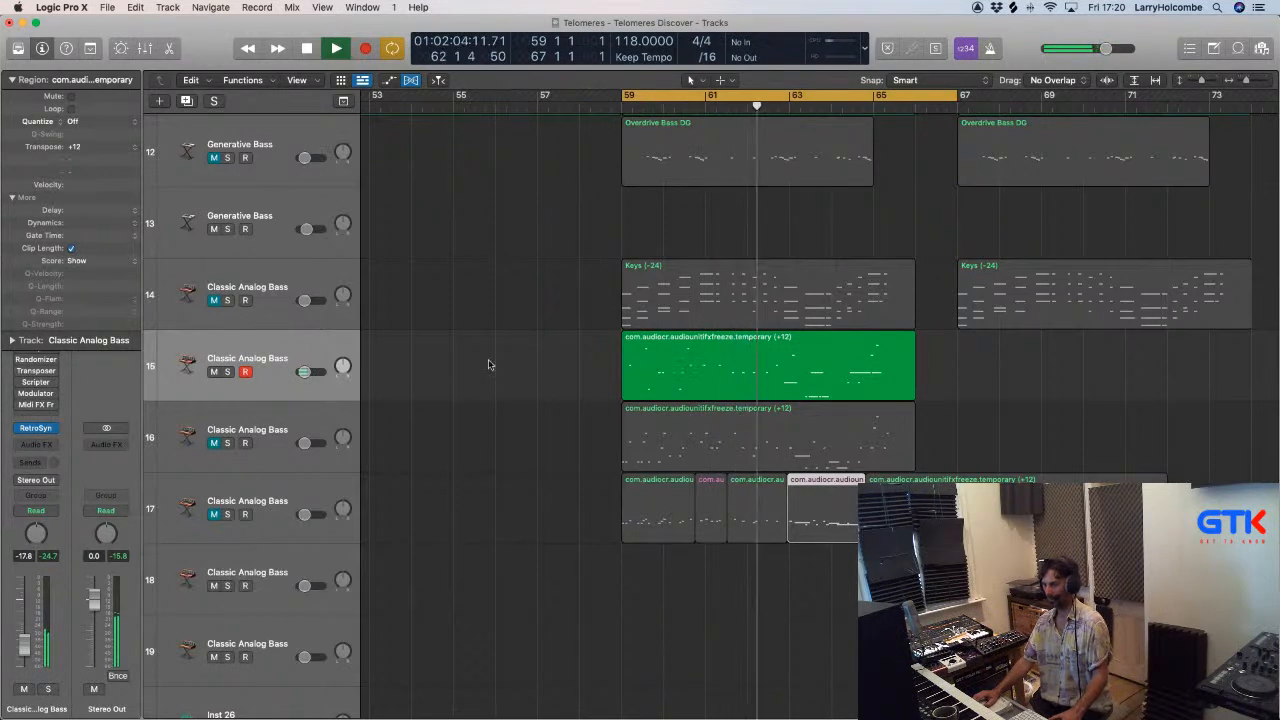
Mute bass track 15, unmute bass track 16, and play back track 16's frozen region.
click(213, 373)
click(214, 442)
key(space)
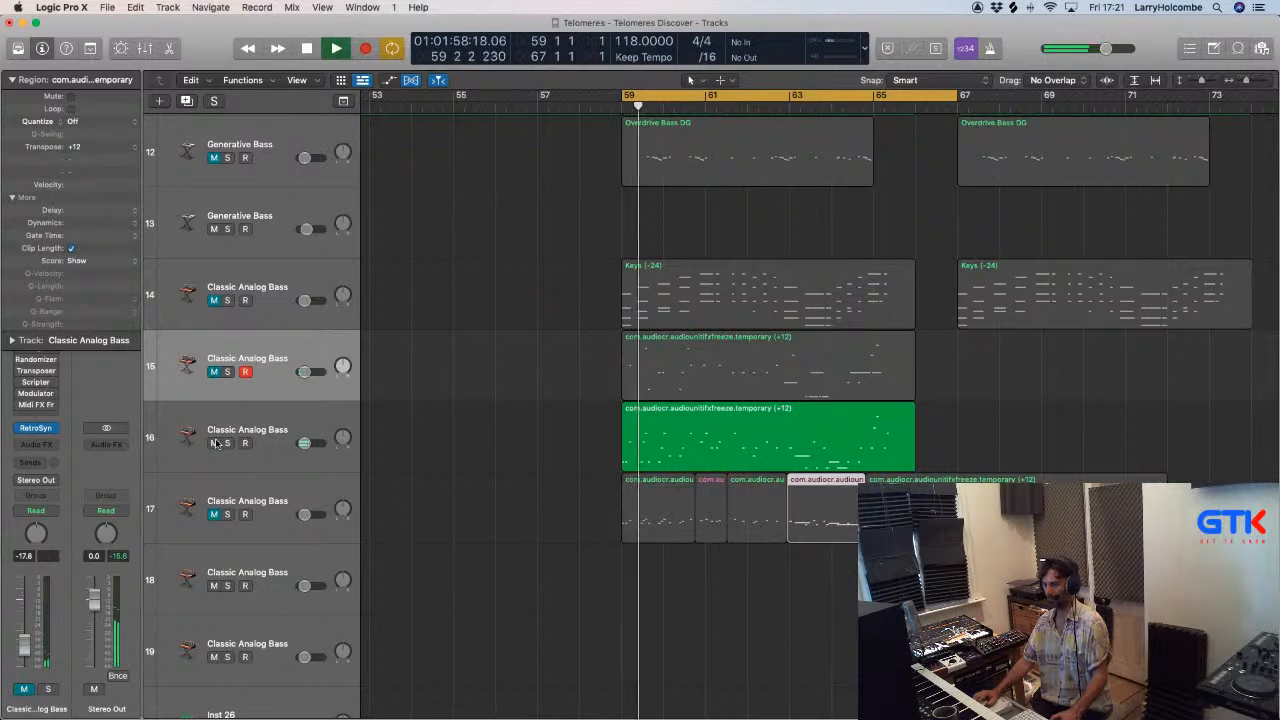
key(space)
drag(583, 354, 728, 510)
key(space)
Open track 16's region in the Piano Roll and audition its opening notes from bar 59.
double_click(677, 394)
key(space)
key(space)
drag(576, 397, 357, 560)
key(space)
key(space)
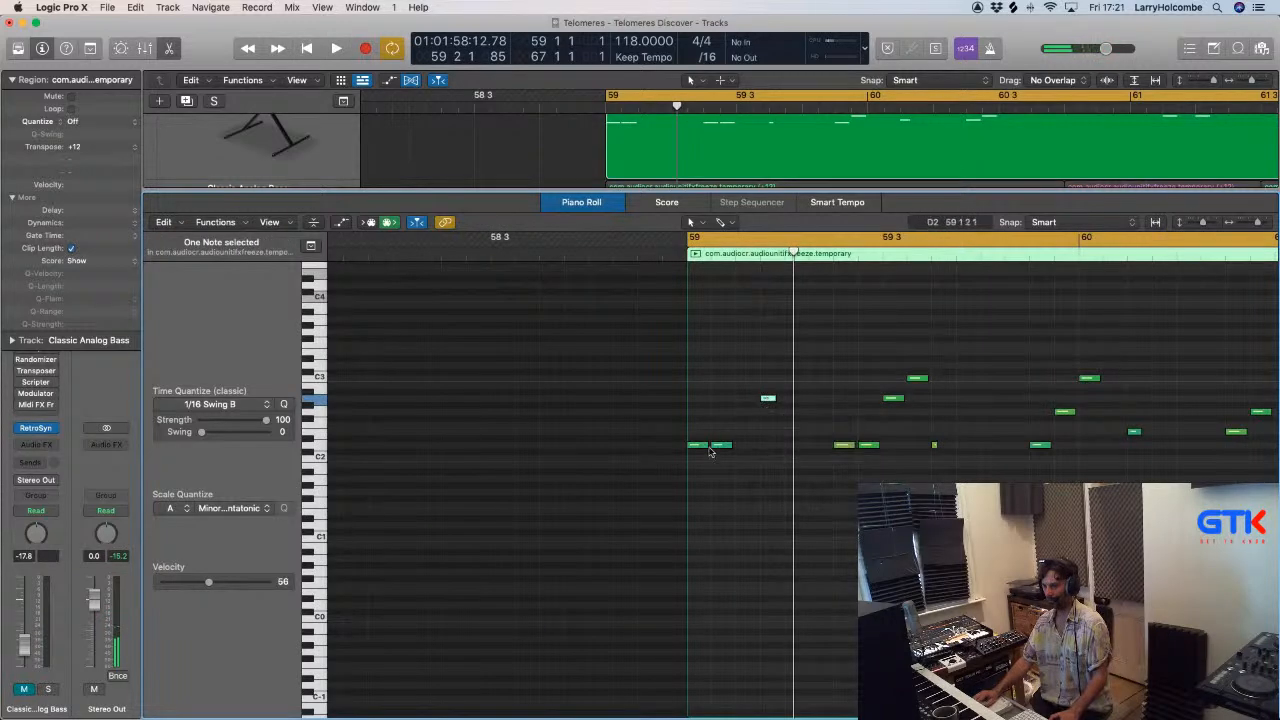
key(space)
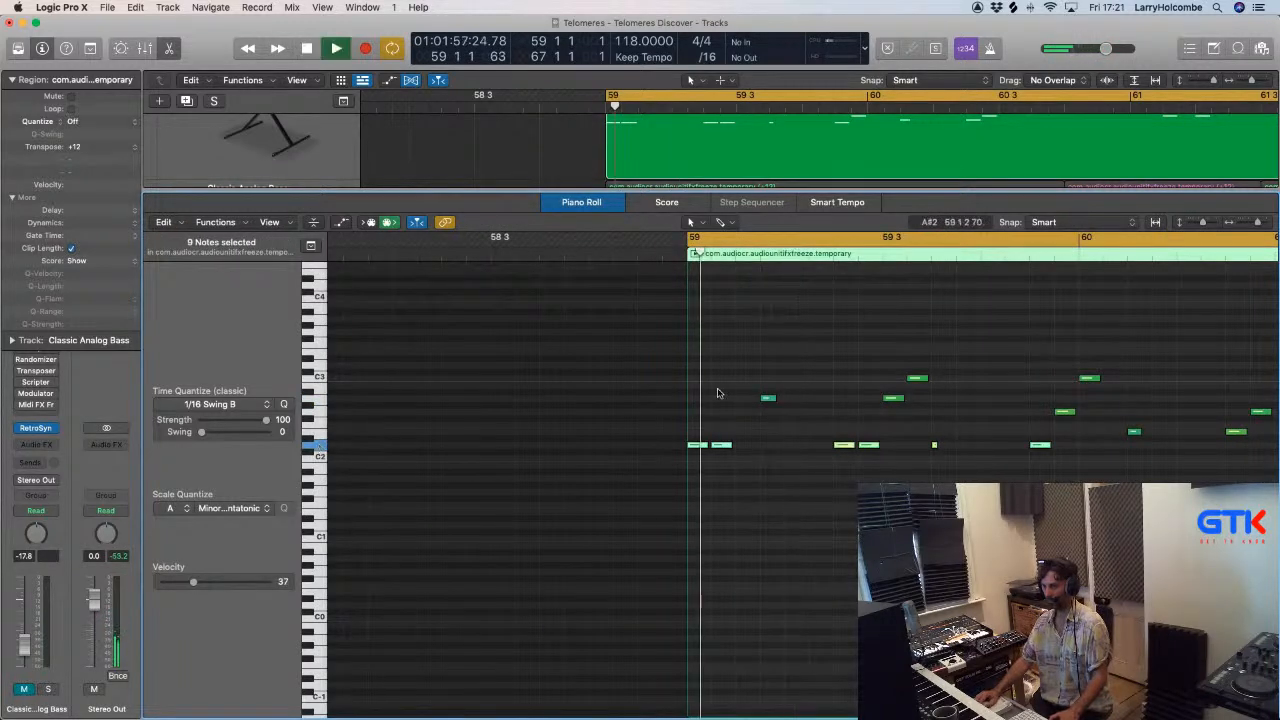
Try raising the third note of track 16's bass line in bar 59 above C3 and audition the result.
drag(768, 398, 771, 377)
key(space)
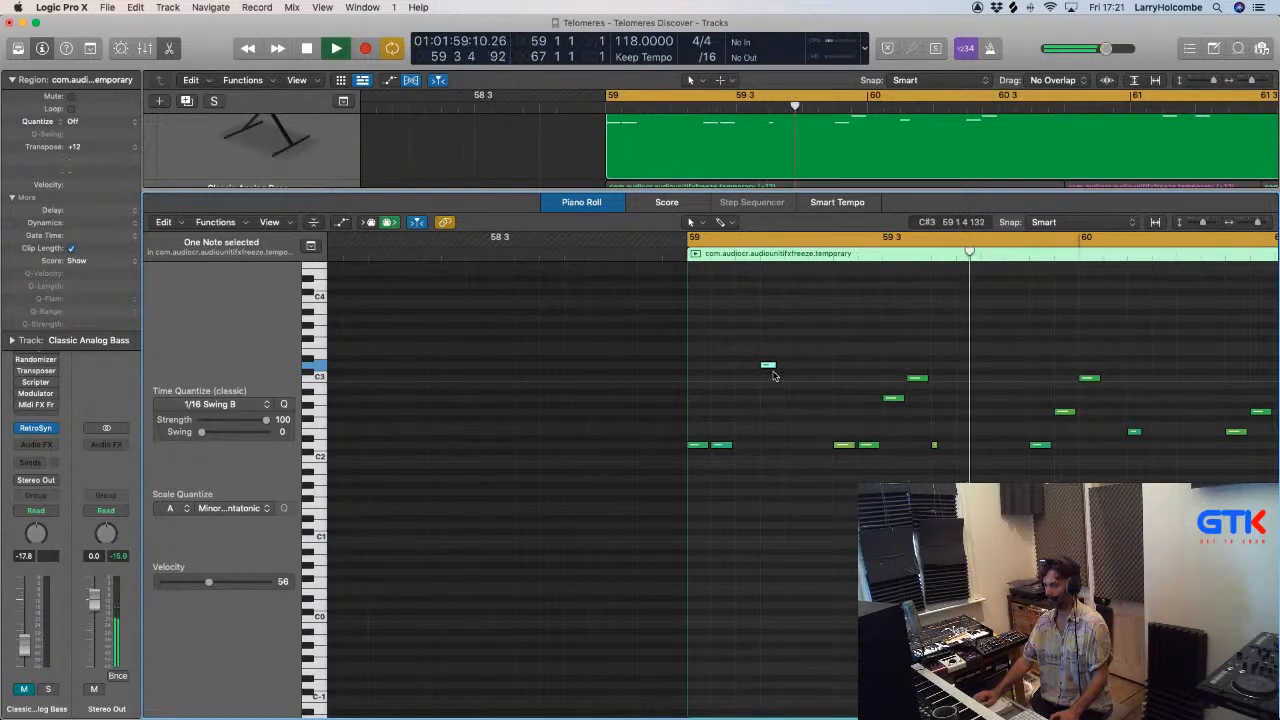
key(space)
key(space)
click(825, 379)
Raise the short note after beat 3 of bar 59 to E2, lengthen it, audition it, and close the Piano Roll.
scroll(843, 386, right, 3)
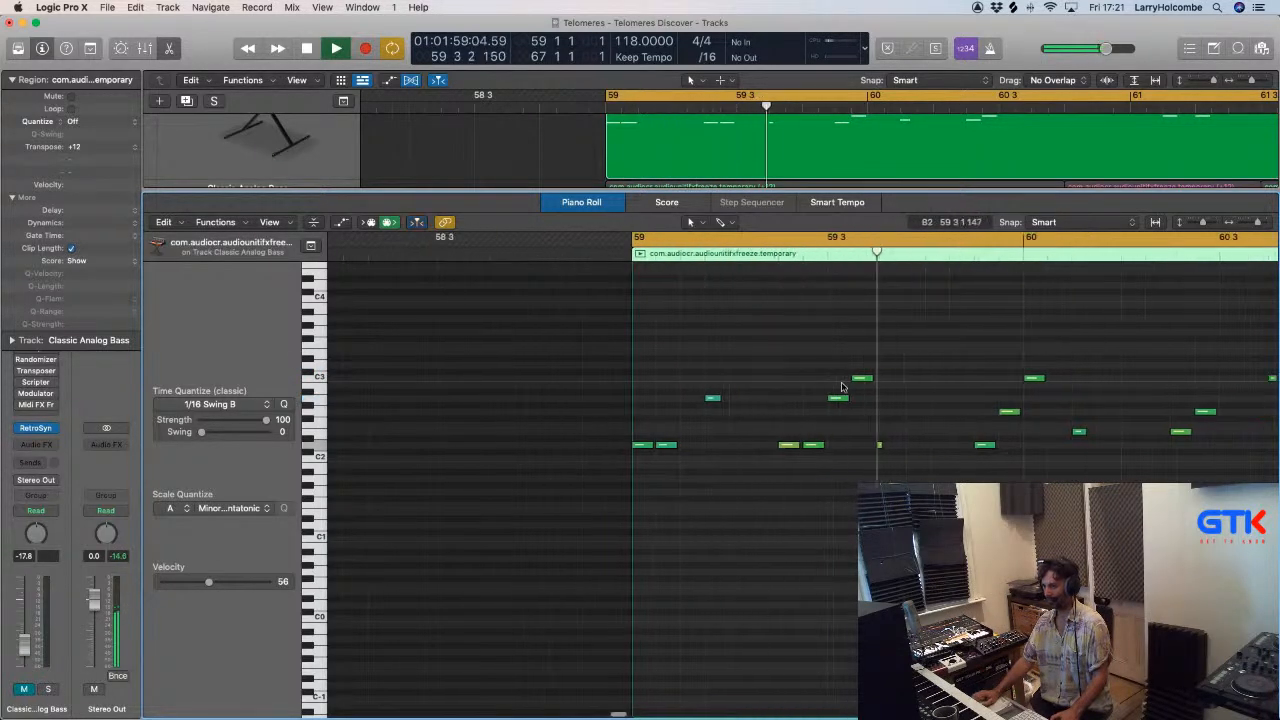
drag(811, 447, 814, 429)
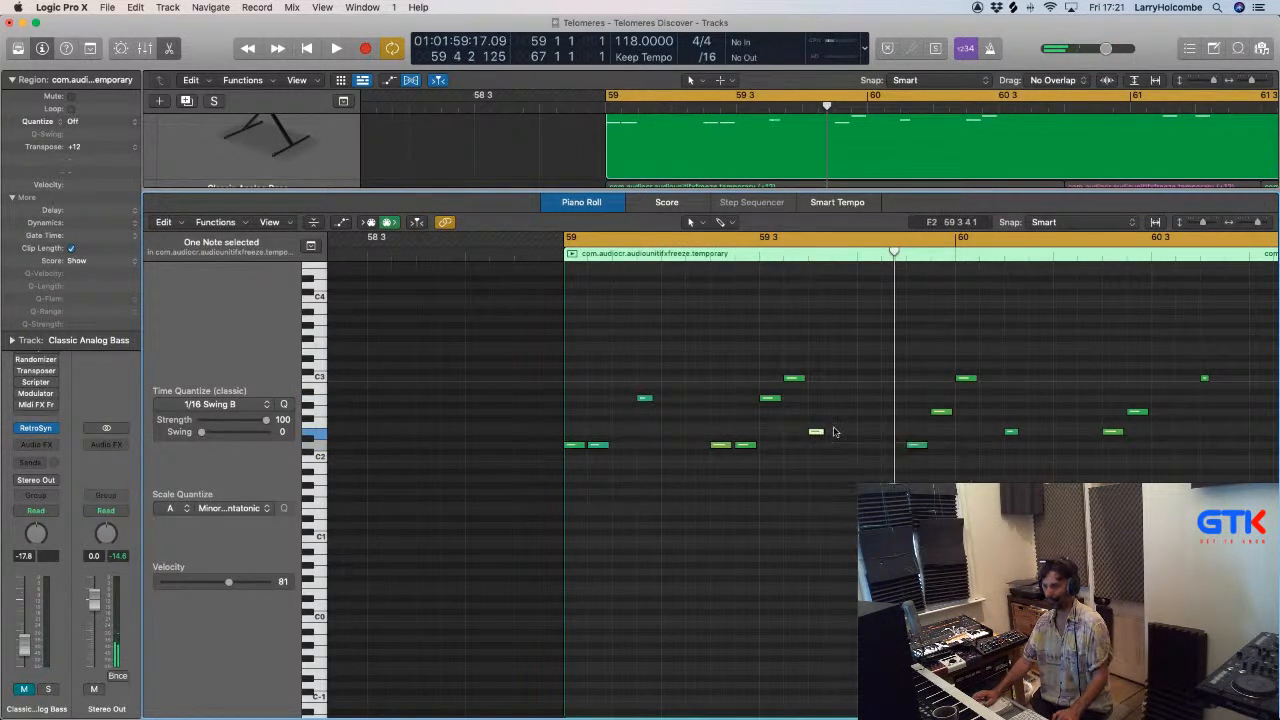
key(space)
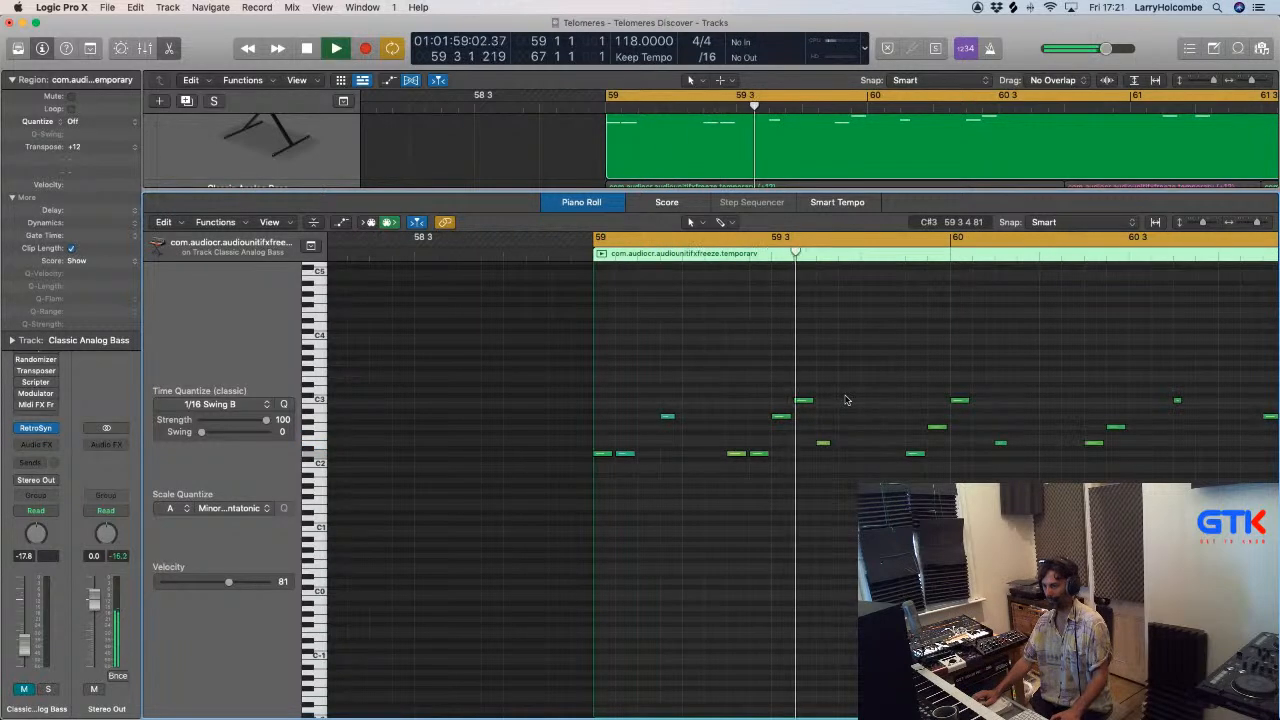
key(p)
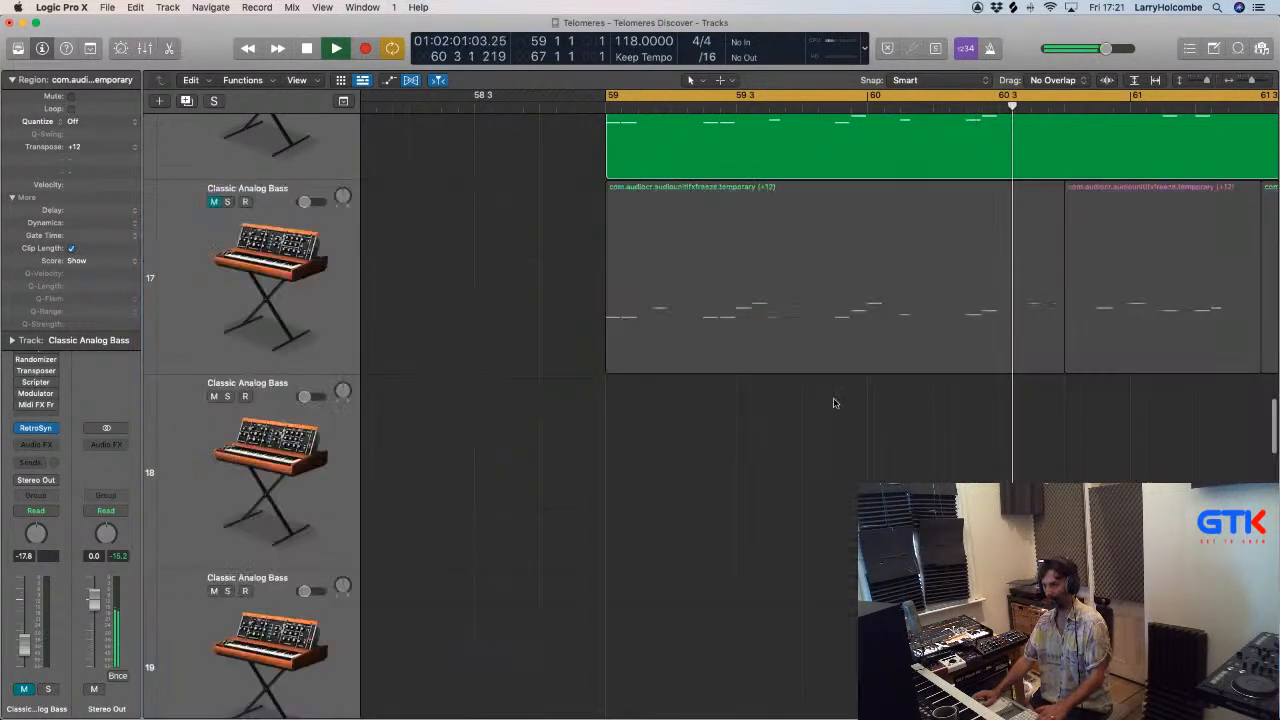
scroll(834, 403, up, 3)
Replay track 16's edited bass line from bar 59 in the arrangement and stop playback.
key(Return)
key(super+Up)
key(super+Up)
key(super+Up)
key(super+Up)
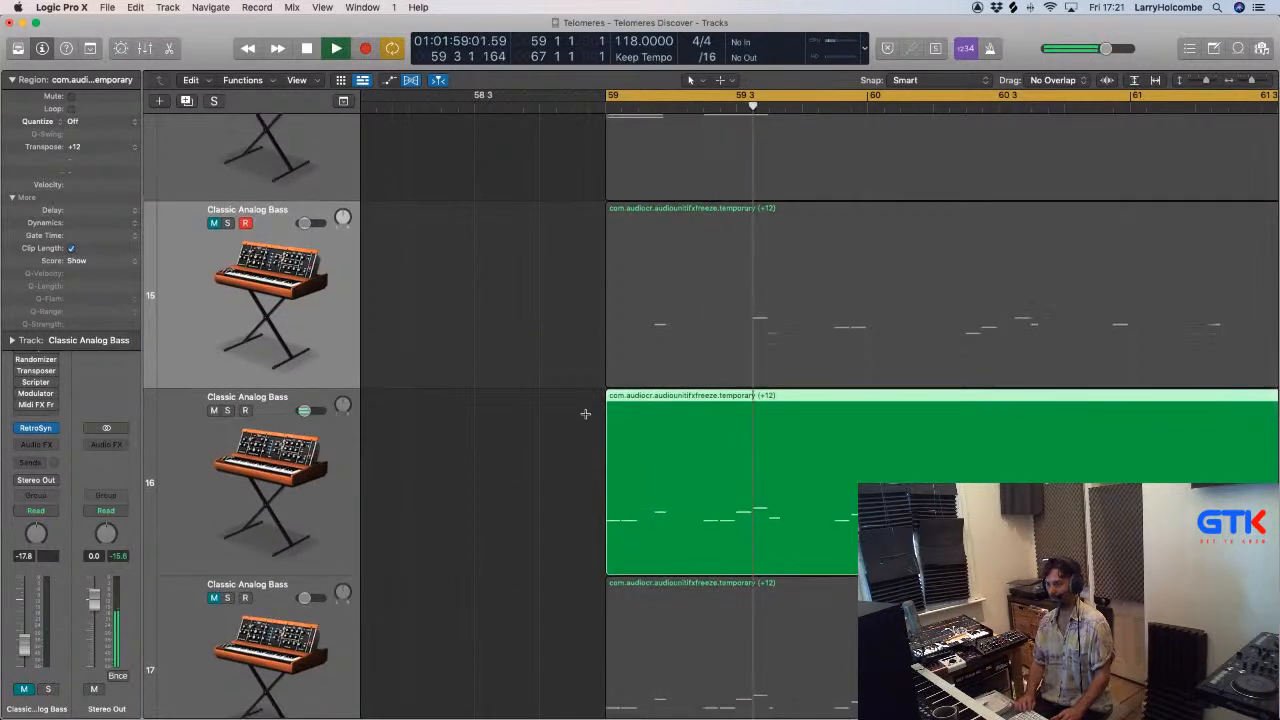
key(space)
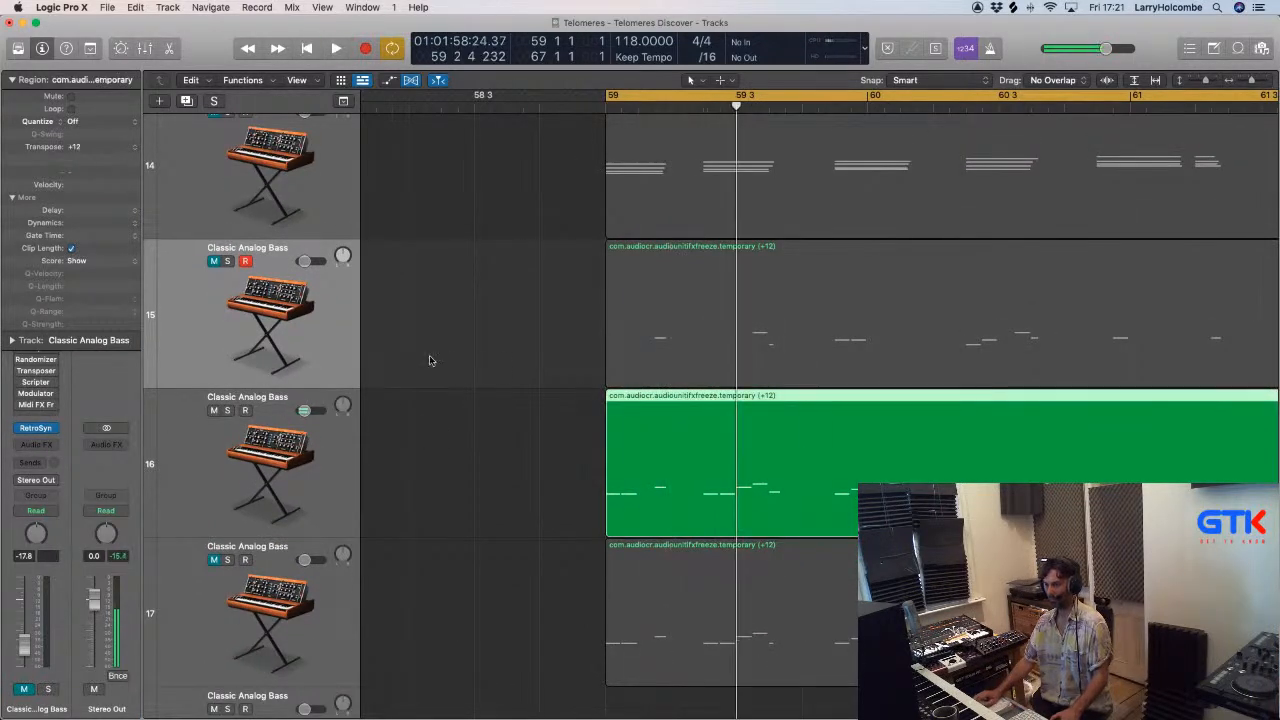
In track 16's Piano Roll, lower bar 59's third note to D2, raise the next two notes to E2, and replay.
double_click(647, 427)
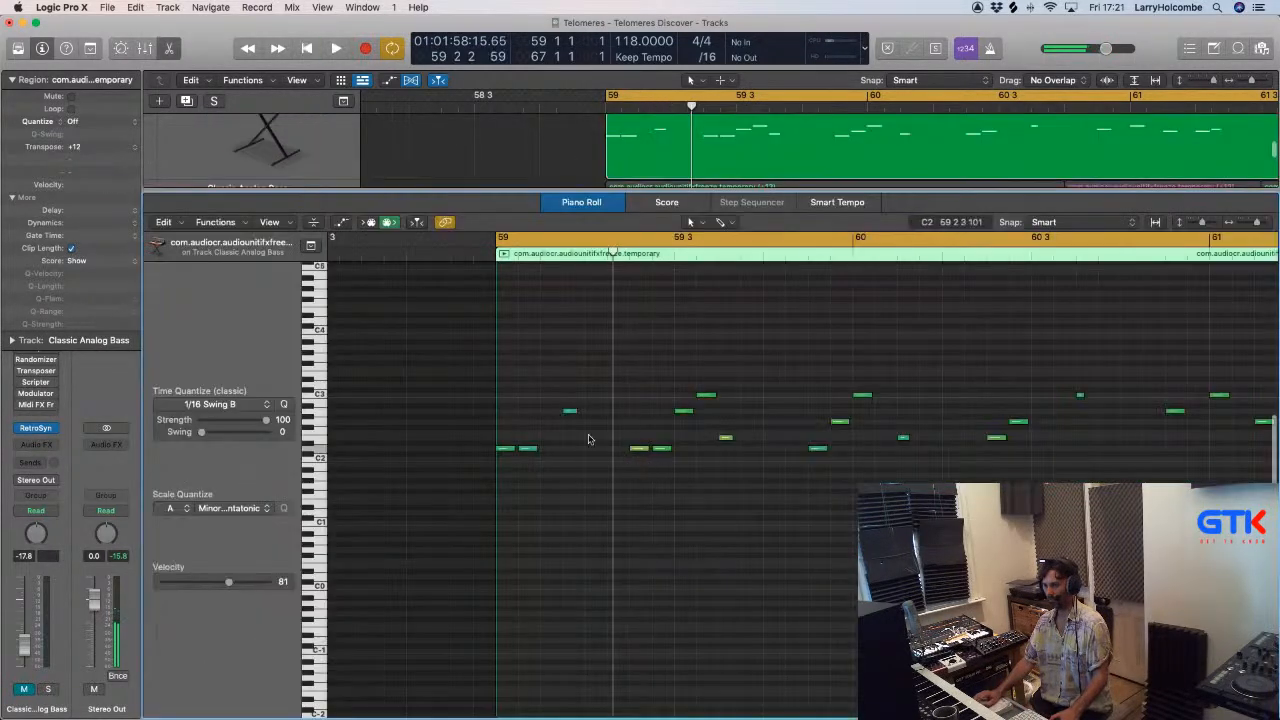
drag(568, 416, 642, 440)
key(Return)
key(space)
key(space)
key(Return)
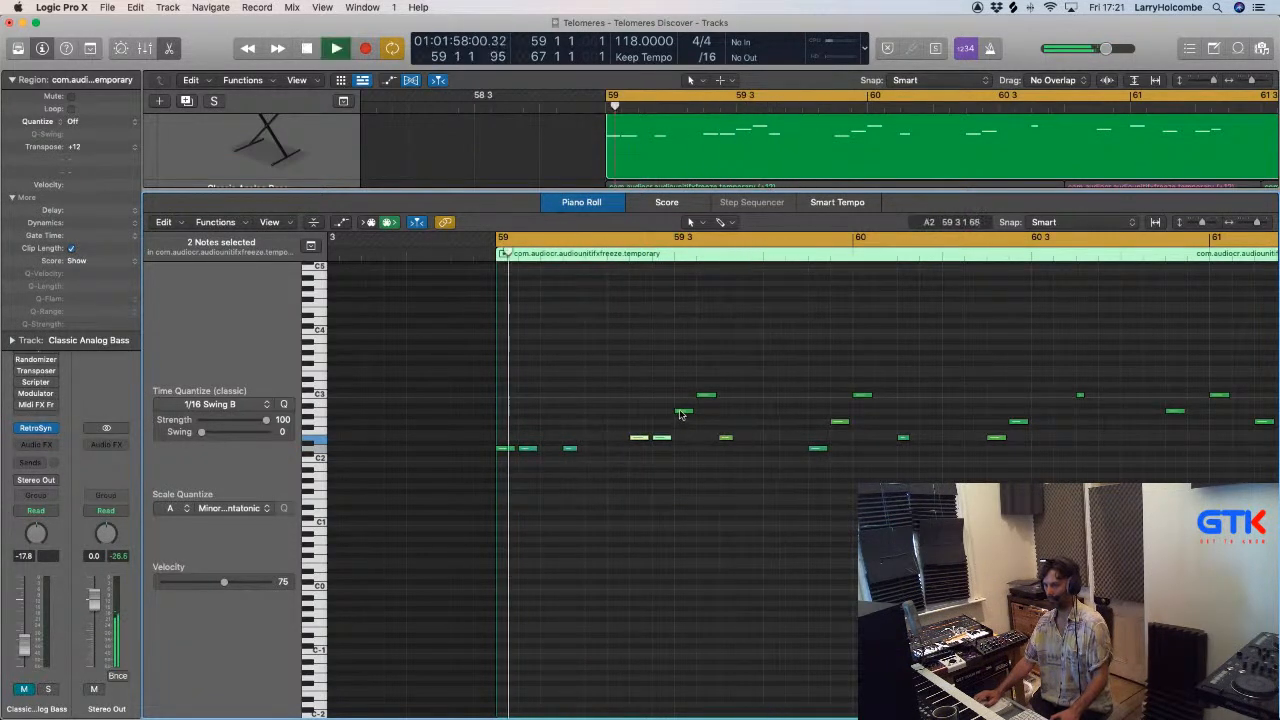
In bar 59, lower the A2 note on beat 3 to G2 and the following C3 note to B2, and replay.
click(681, 412)
key(Return)
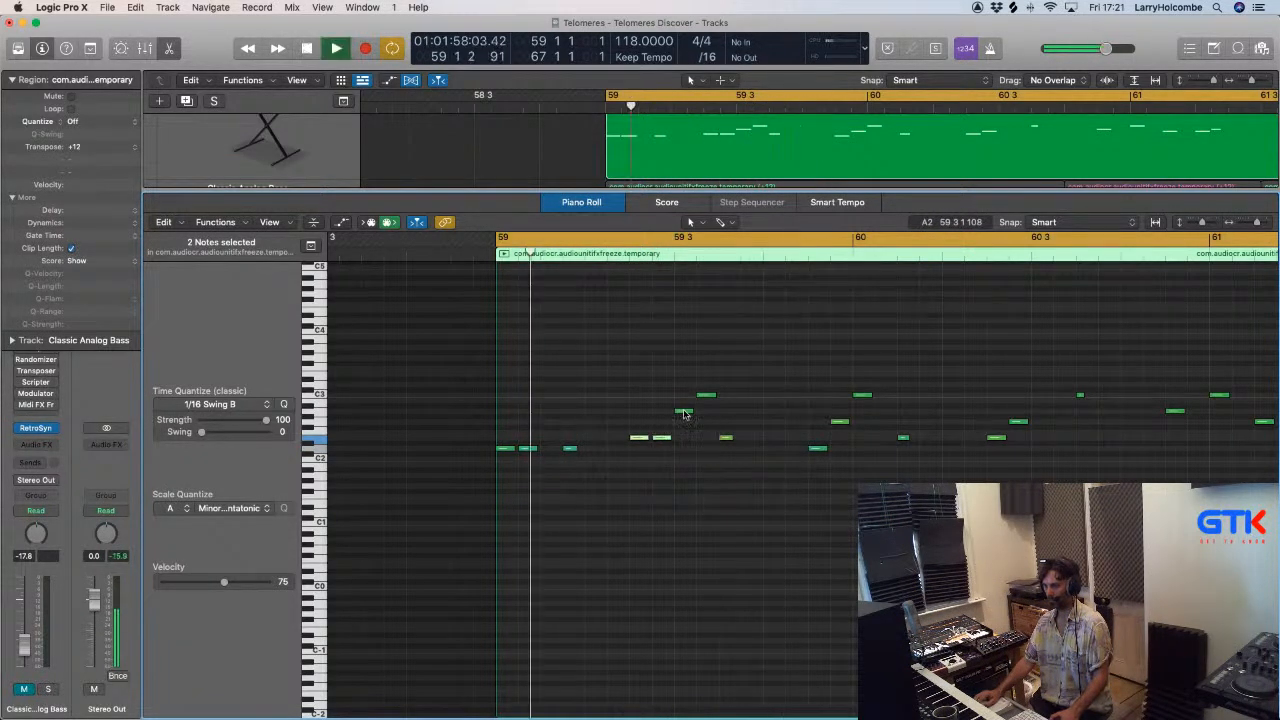
key(space)
drag(685, 414, 708, 401)
key(space)
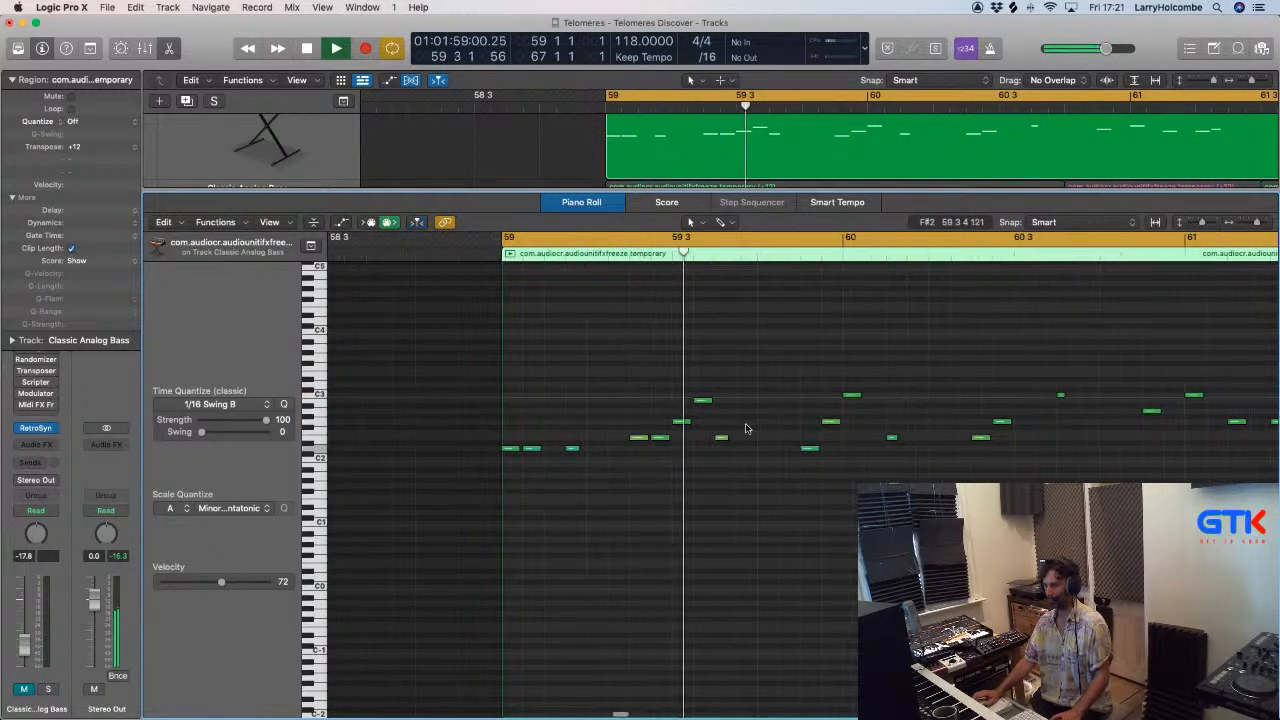
Move the two adjacent notes ending bar 59 and the short E2 note early in bar 60 to F2, auditioning them.
drag(809, 450, 810, 427)
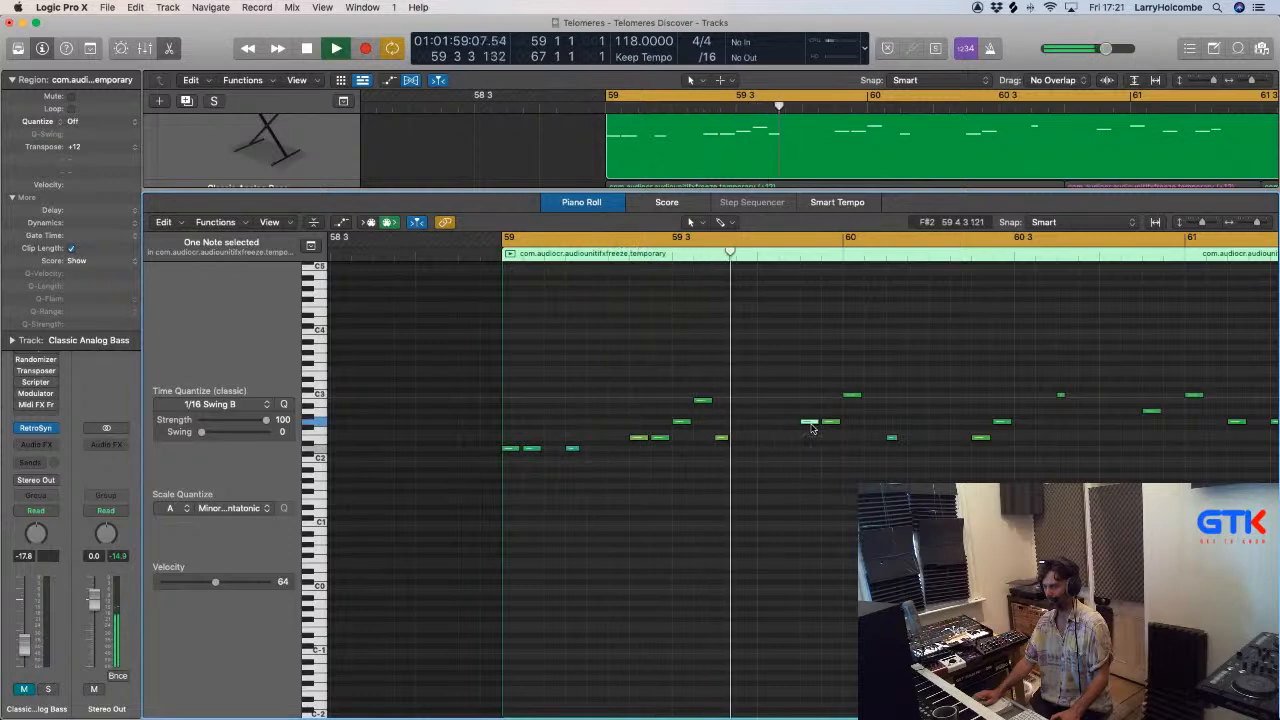
mouse_move(810, 424)
mouse_down()
mouse_move(810, 441)
mouse_move(831, 424)
mouse_move(832, 435)
mouse_up()
key(space)
key(space)
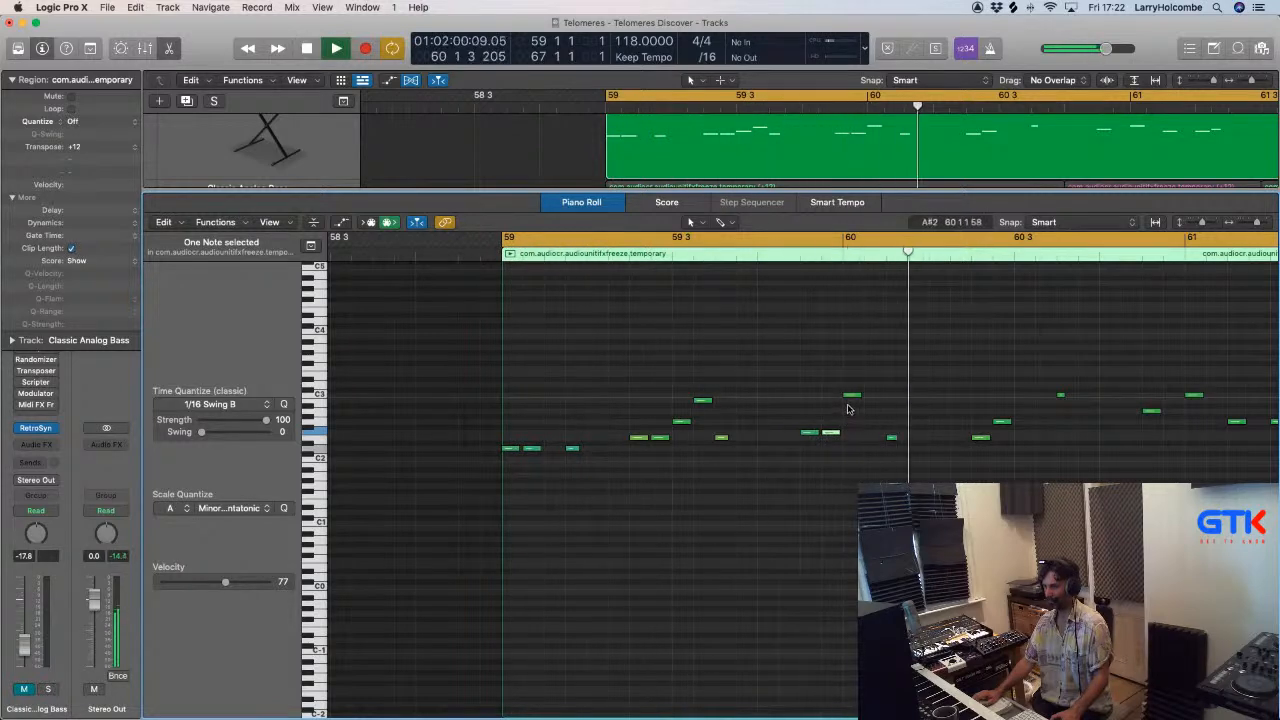
drag(891, 440, 892, 437)
key(space)
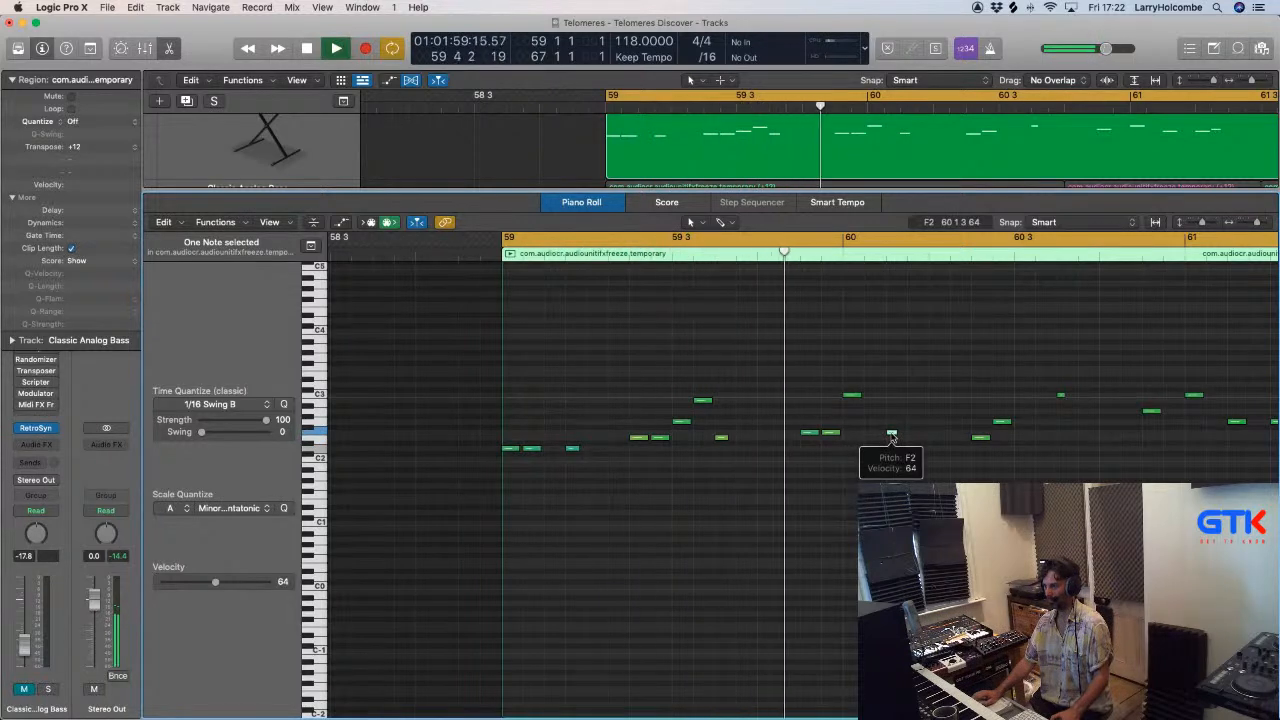
Replace the F2 pair at the end of bar 59 with one longer F2, and shift the following C3 note a sixteenth later.
click(831, 433)
key(Delete)
key(space)
key(space)
drag(816, 433, 876, 400)
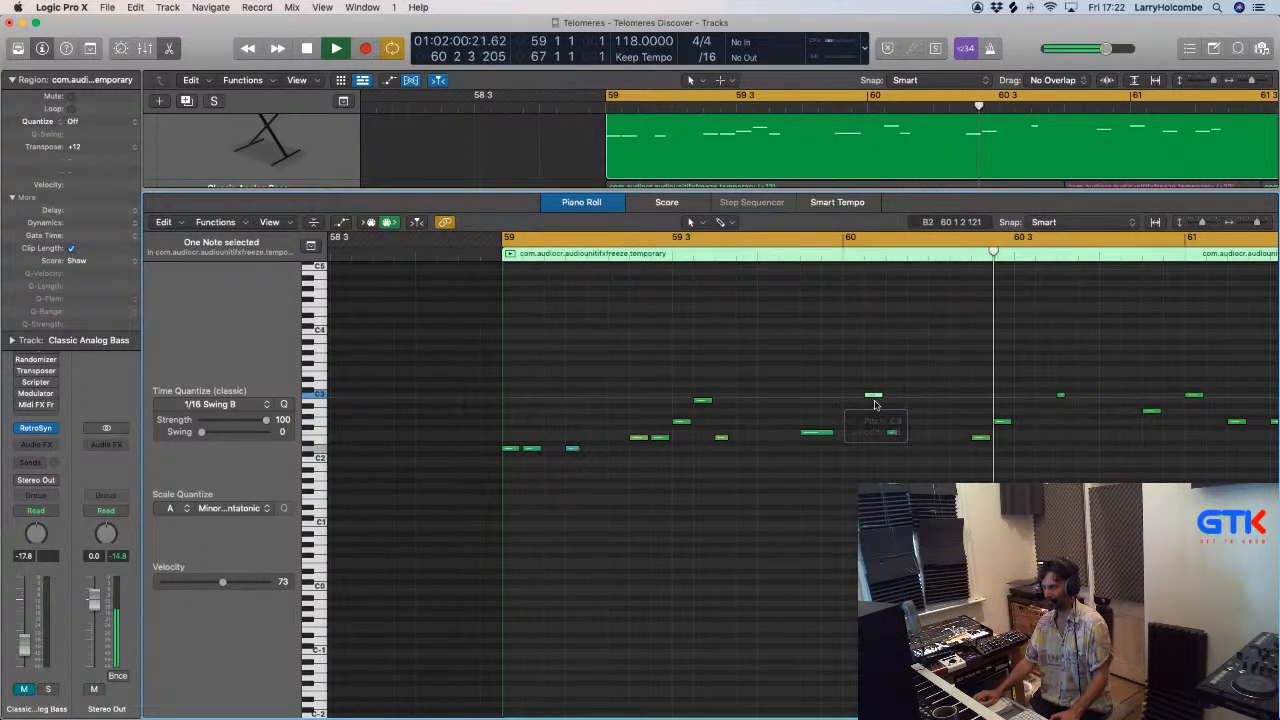
scroll(874, 402, right, 3)
scroll(872, 405, down, 1)
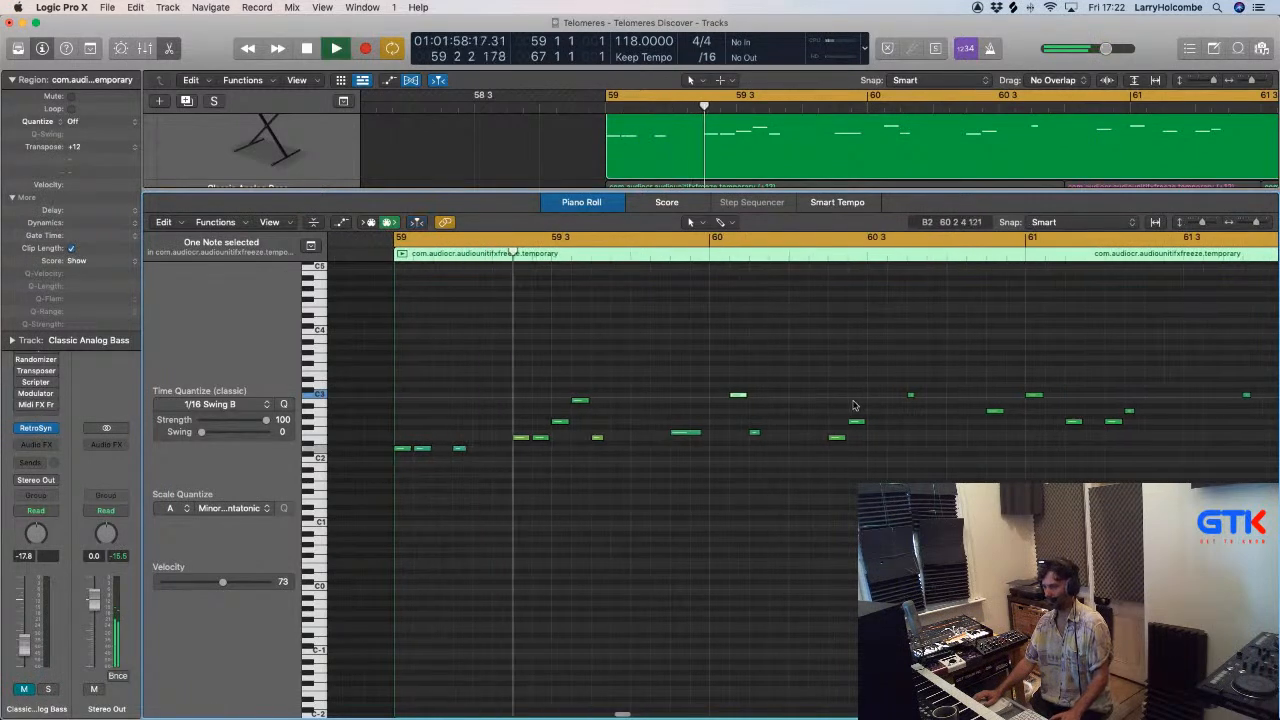
click(565, 349)
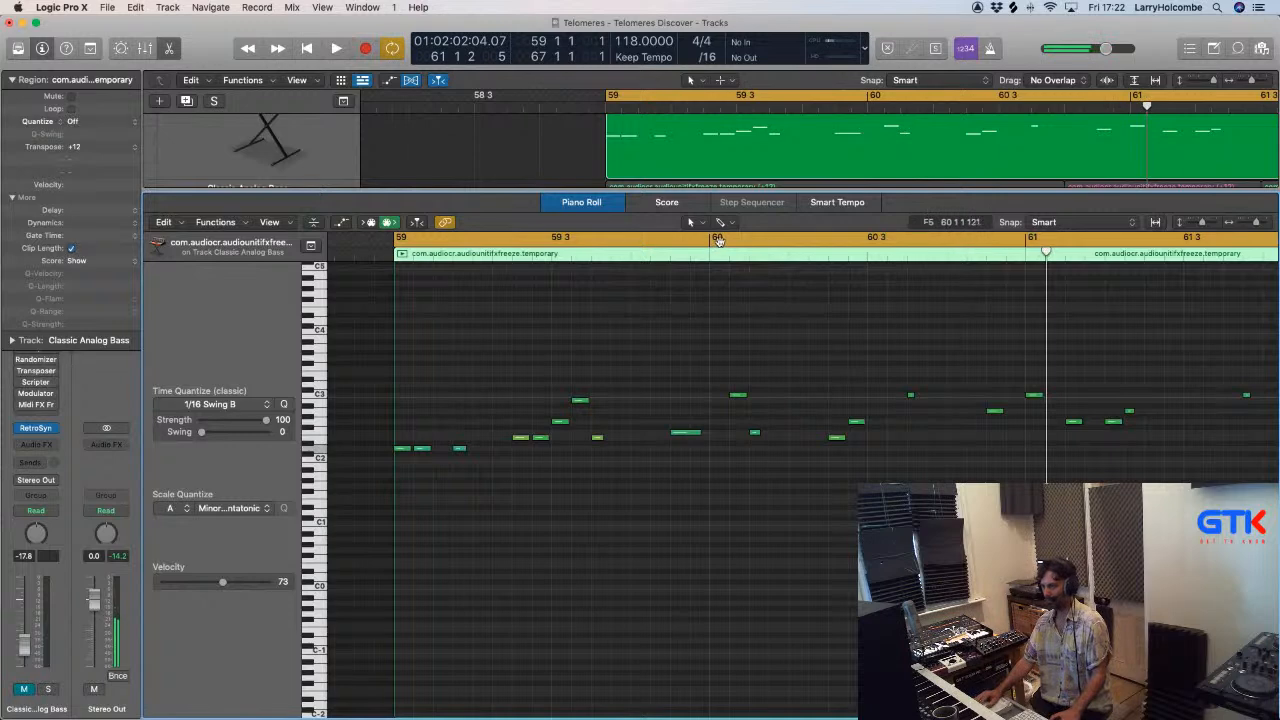
Cycle bar 60 and copy its short C3 note twice to G2, on the first two sixteenths of beat 4.
drag(718, 242, 1026, 242)
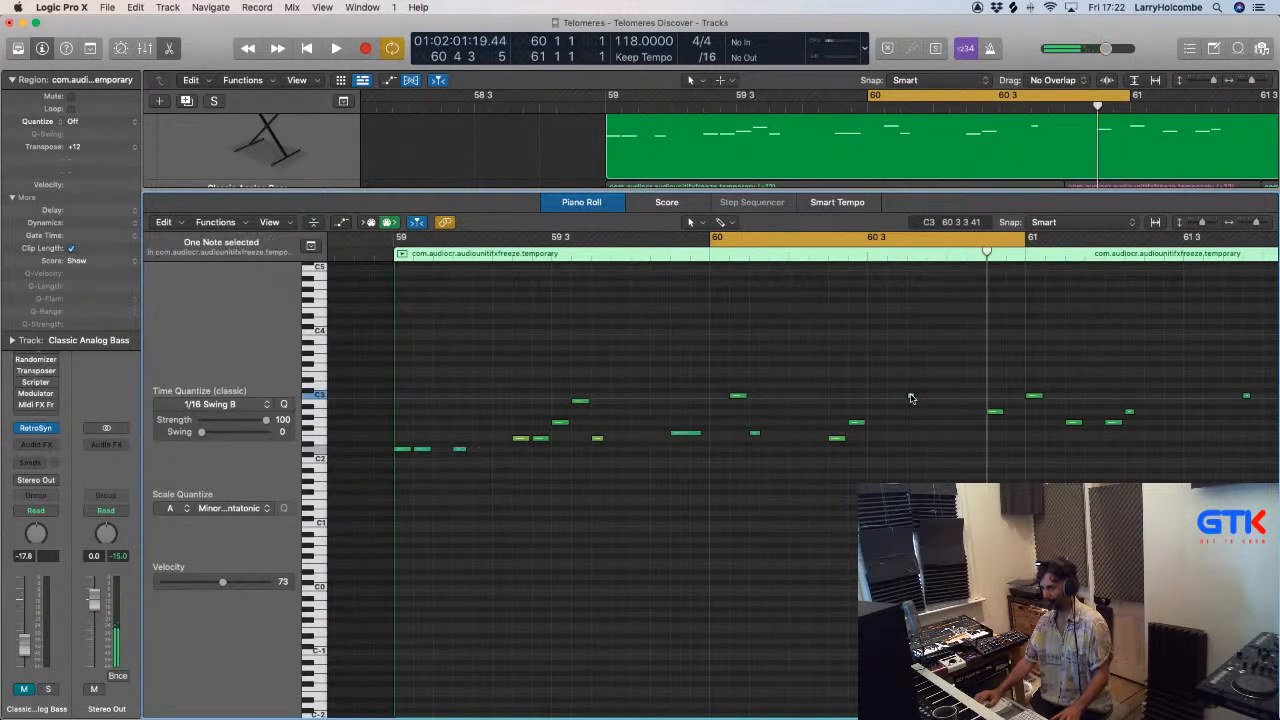
drag(910, 398, 935, 427)
key(space)
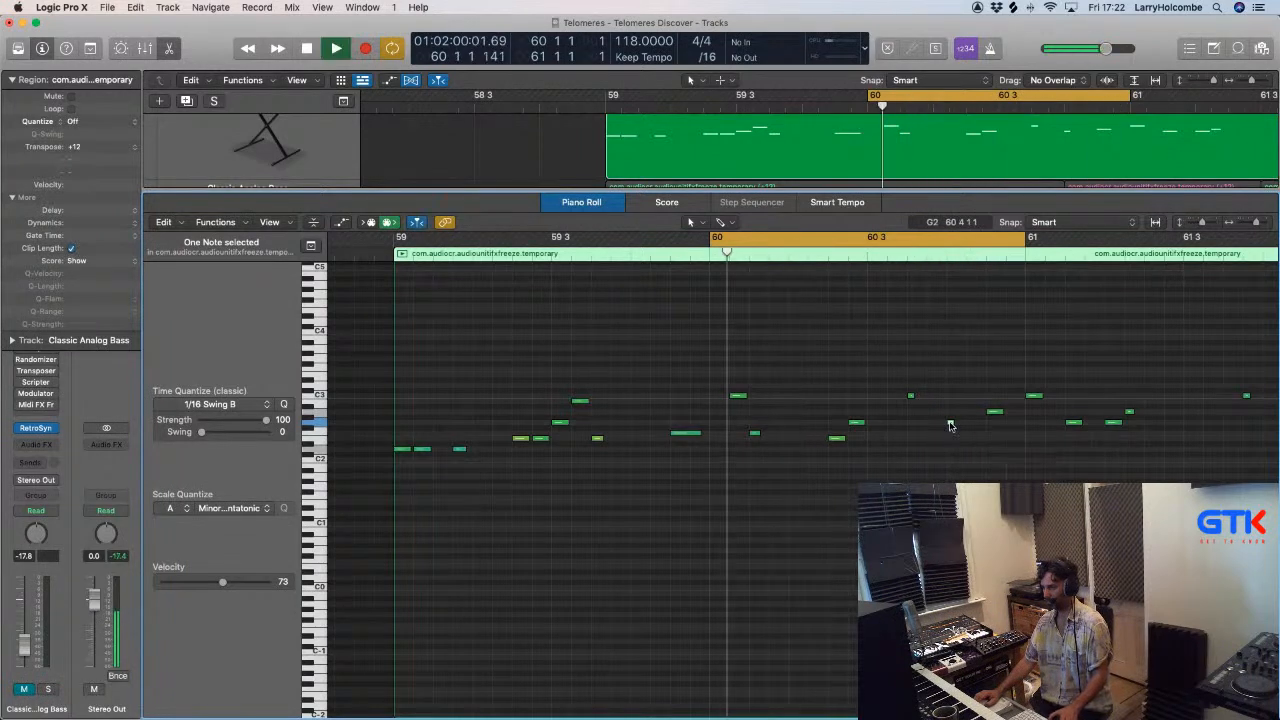
click(950, 424)
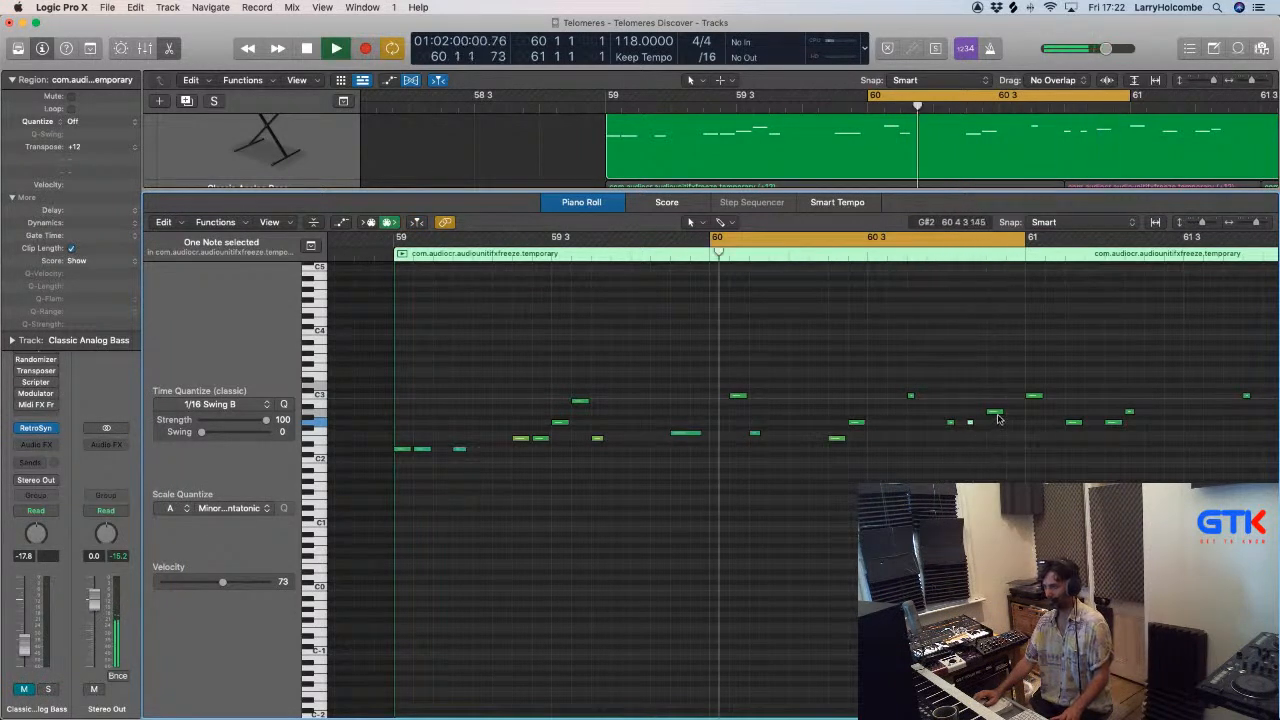
Move the A2 note at the end of bar 60 to the last sixteenth and audition it.
drag(998, 418, 1015, 414)
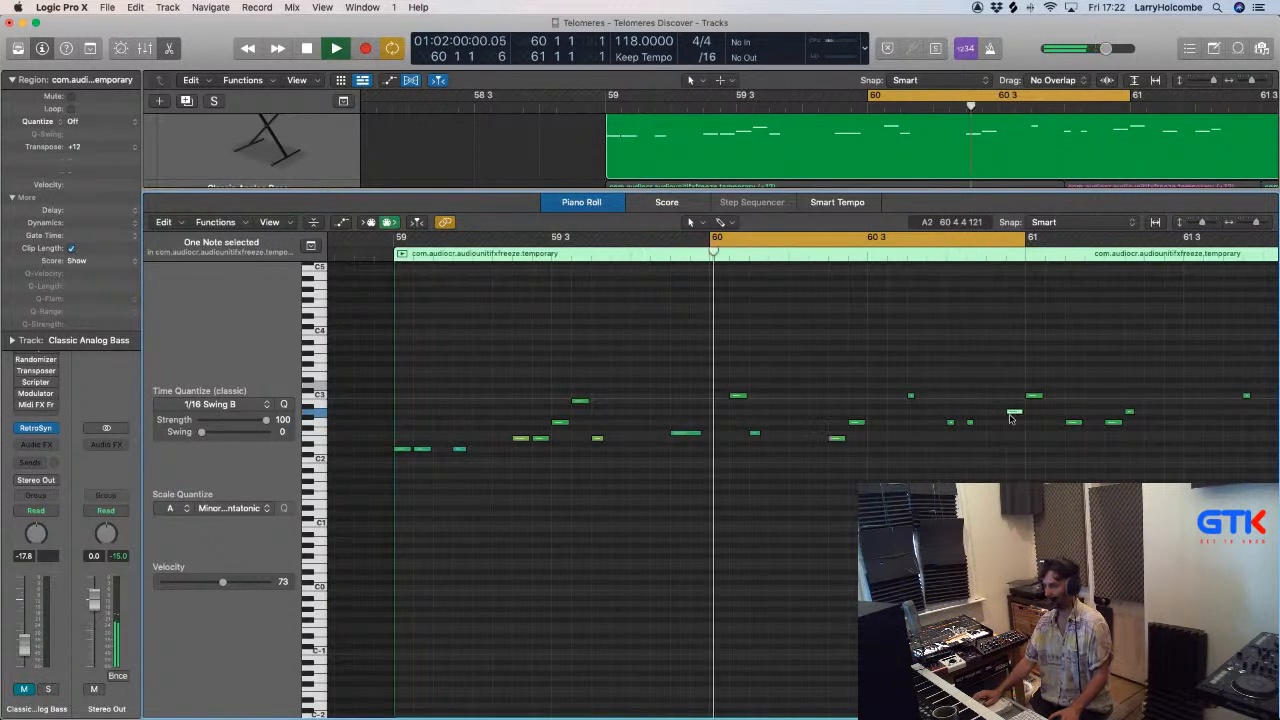
ctrl+alt+click(923, 363)
key(space)
Raise the short F2 note early in bar 60 to G2 and audition it with bars 59 and 60 cycled.
drag(772, 470, 772, 462)
key(space)
drag(483, 239, 988, 277)
click(549, 332)
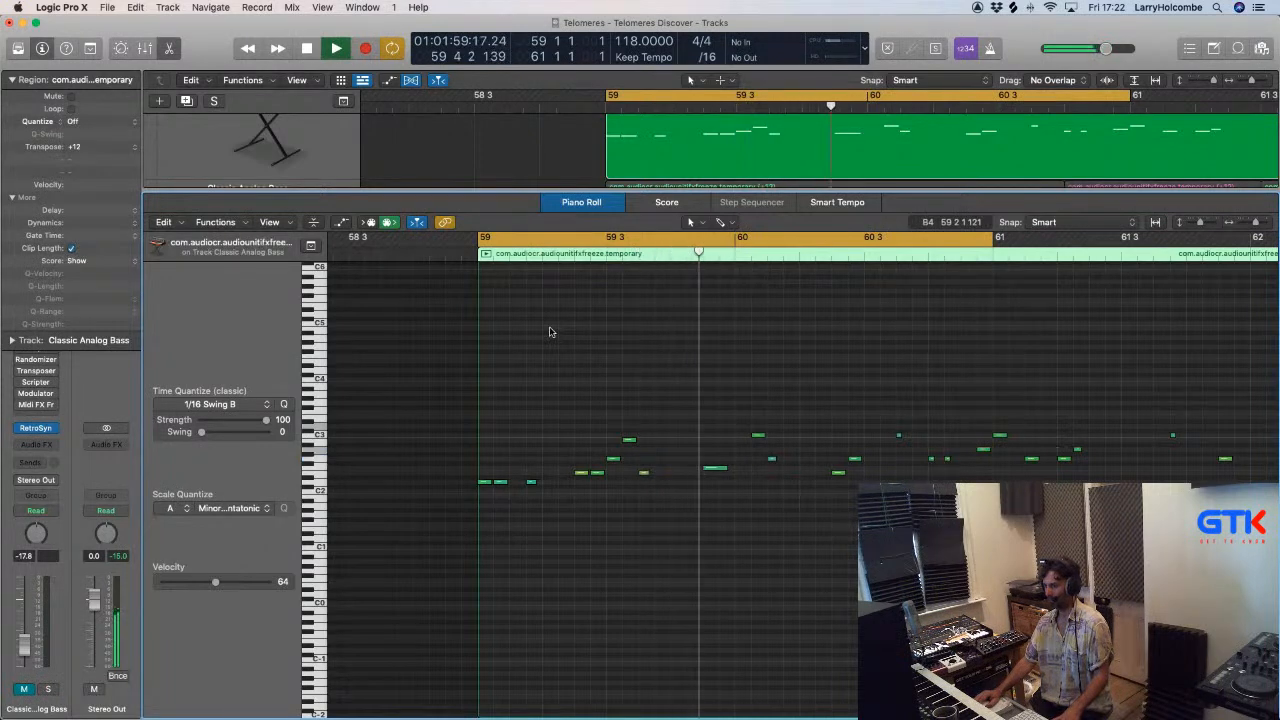
Lower the short G2 note early in bar 60 to F2 and replay from bar 59.
key(space)
drag(773, 463, 778, 472)
key(space)
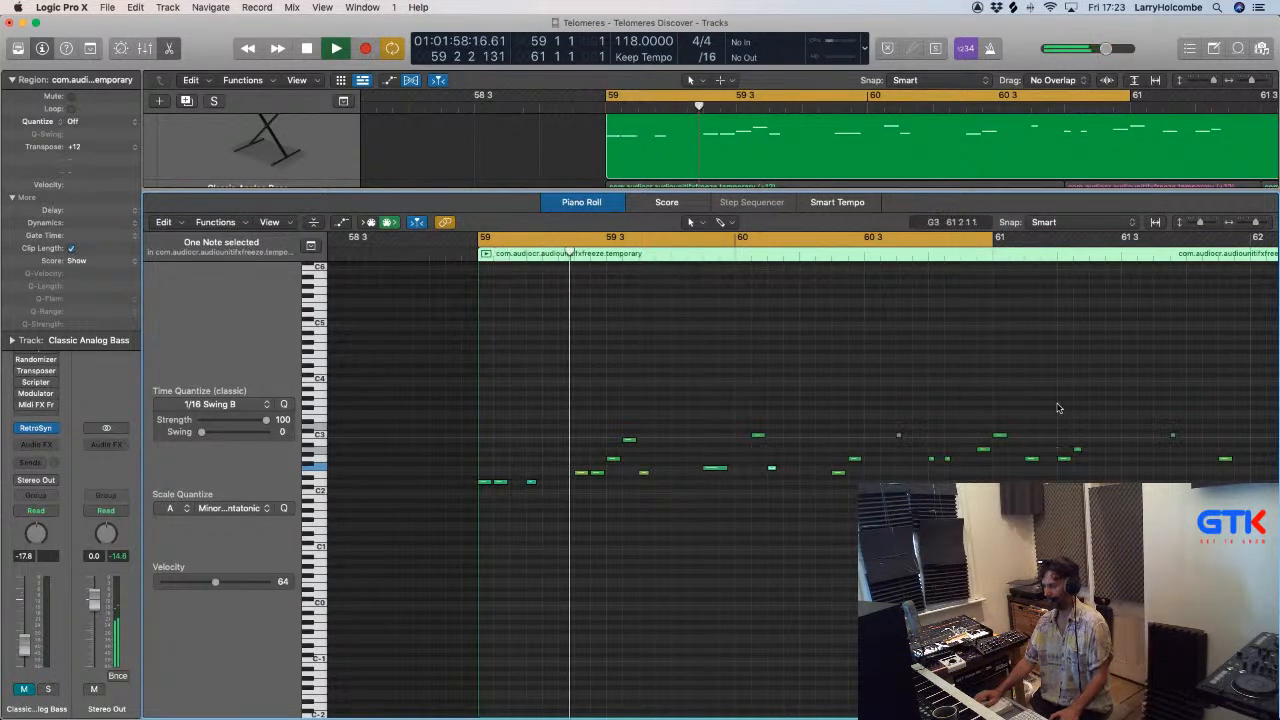
Extend the cycle range to bar 63, listen to the phrase, and close the Piano Roll.
ctrl+alt+click(880, 294)
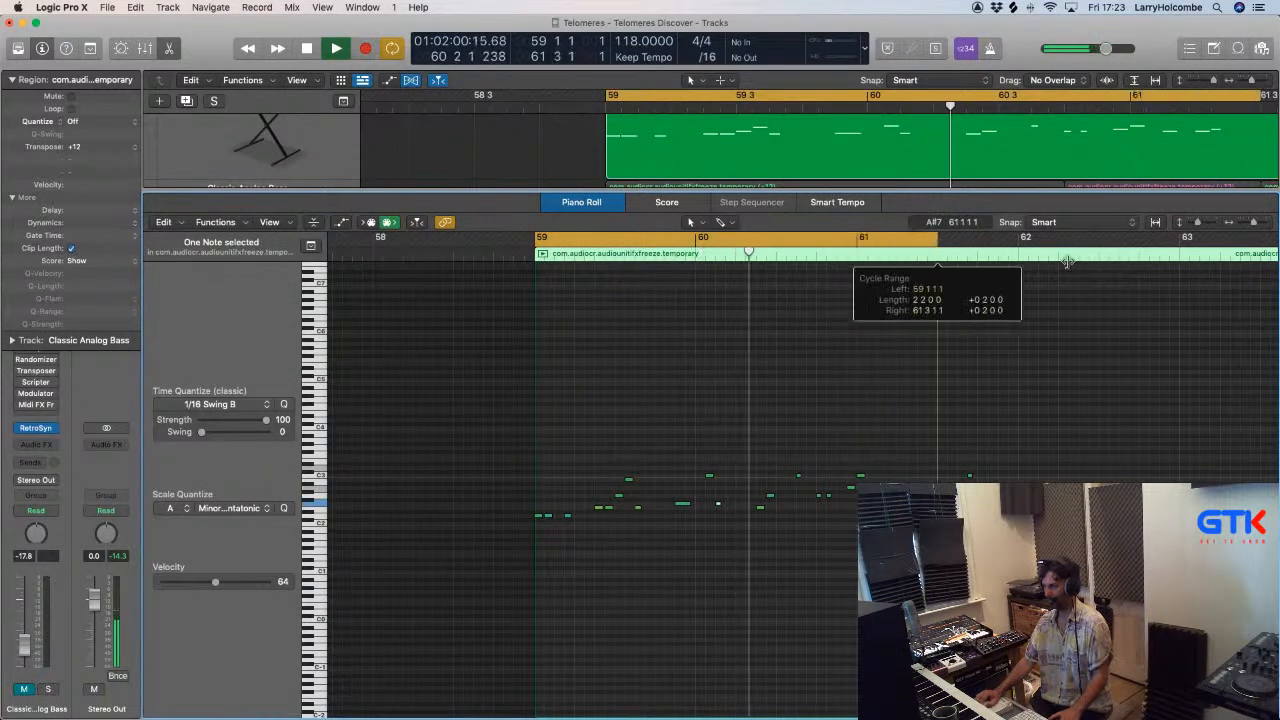
scroll(898, 374, down, 1)
click(897, 374)
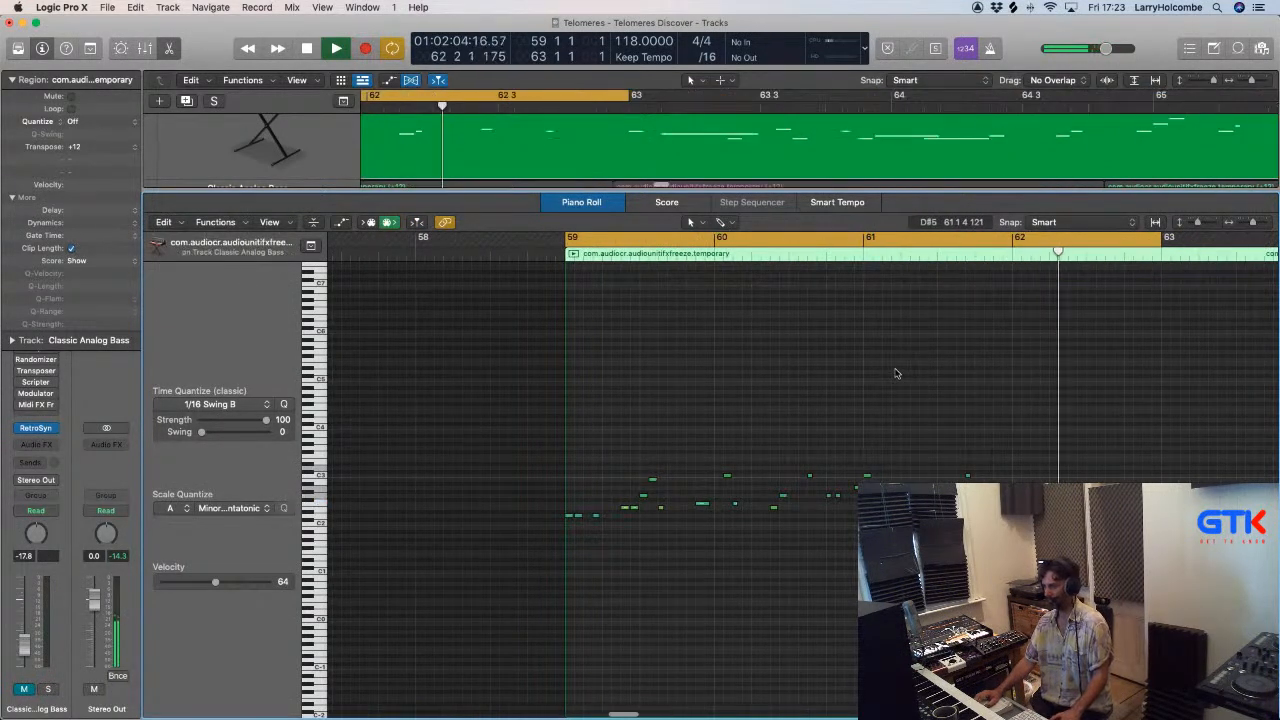
scroll(897, 374, down, 2)
scroll(897, 374, right, 1)
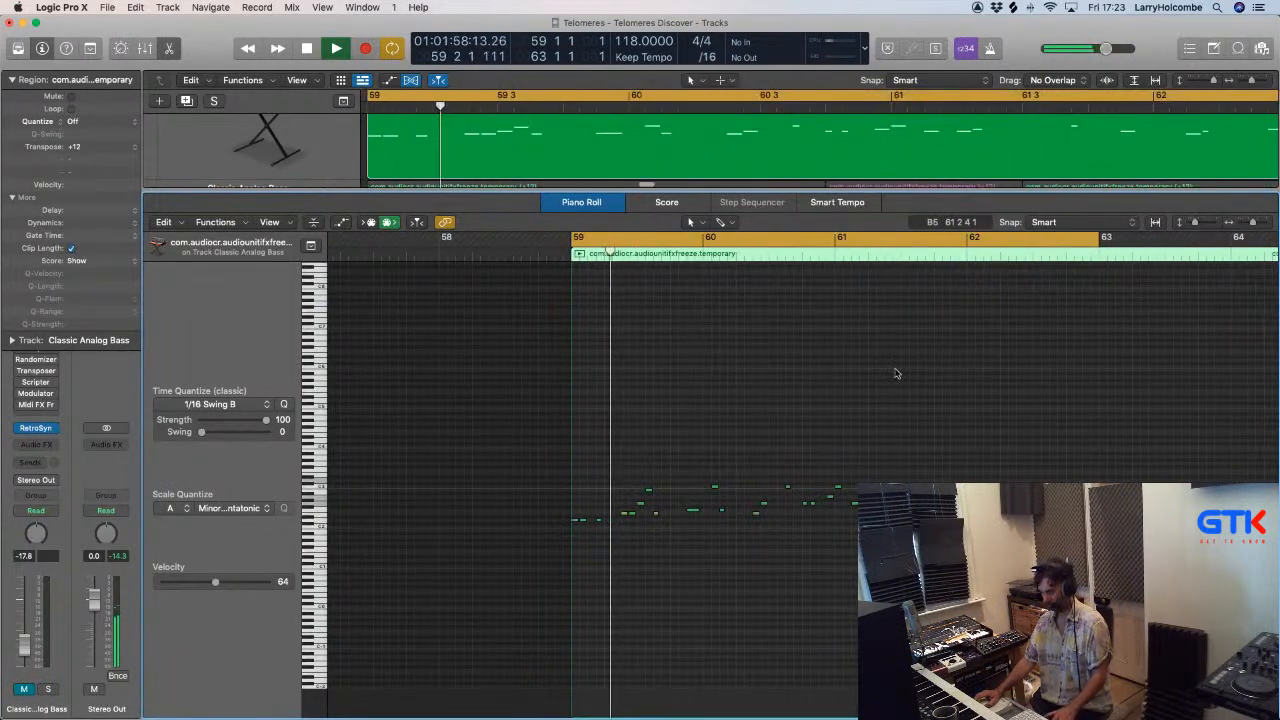
key(e)
scroll(896, 370, down, 4)
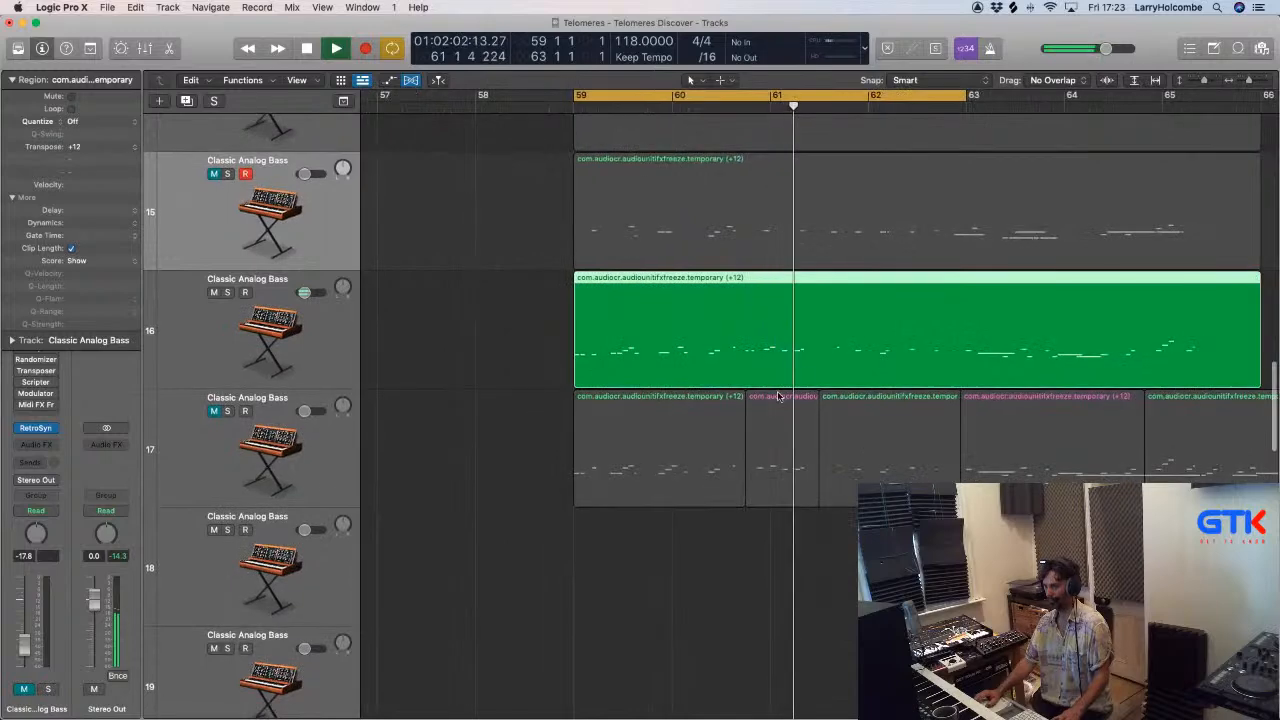
Try moving track 17's magenta region around bar 61 up to track 16 and audition the result.
drag(784, 470, 782, 375)
key(space)
key(space)
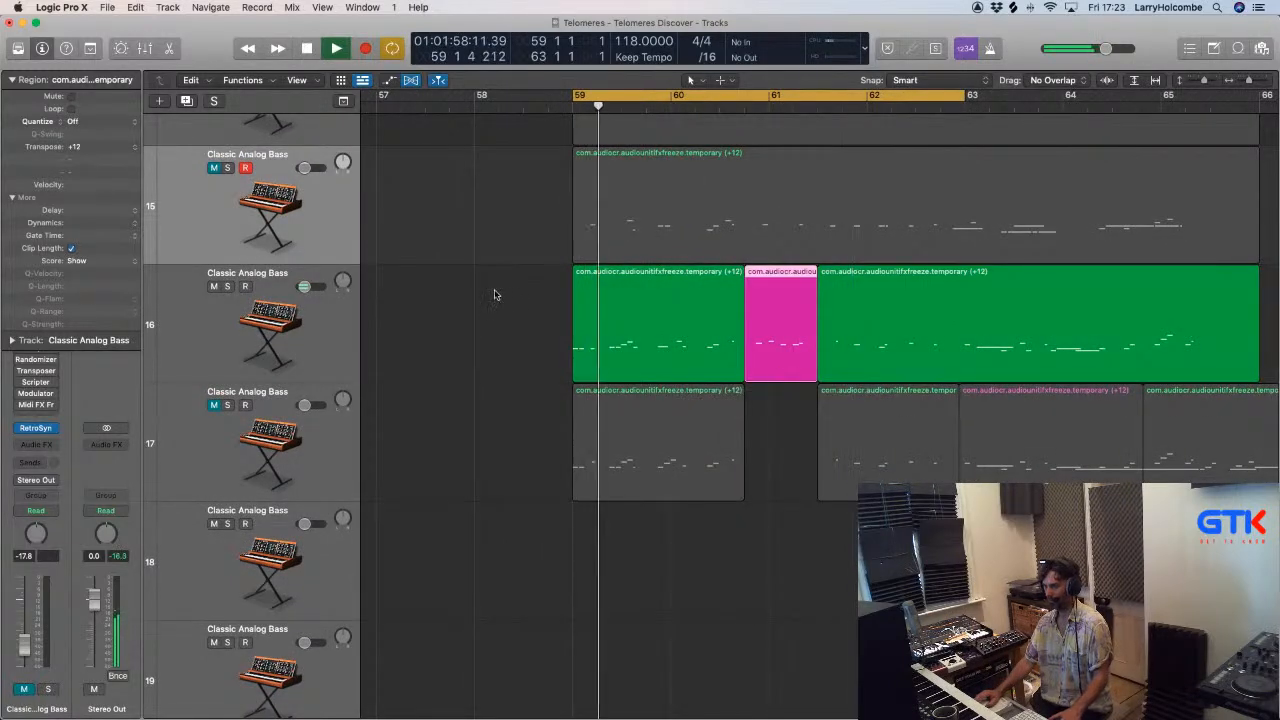
click(494, 290)
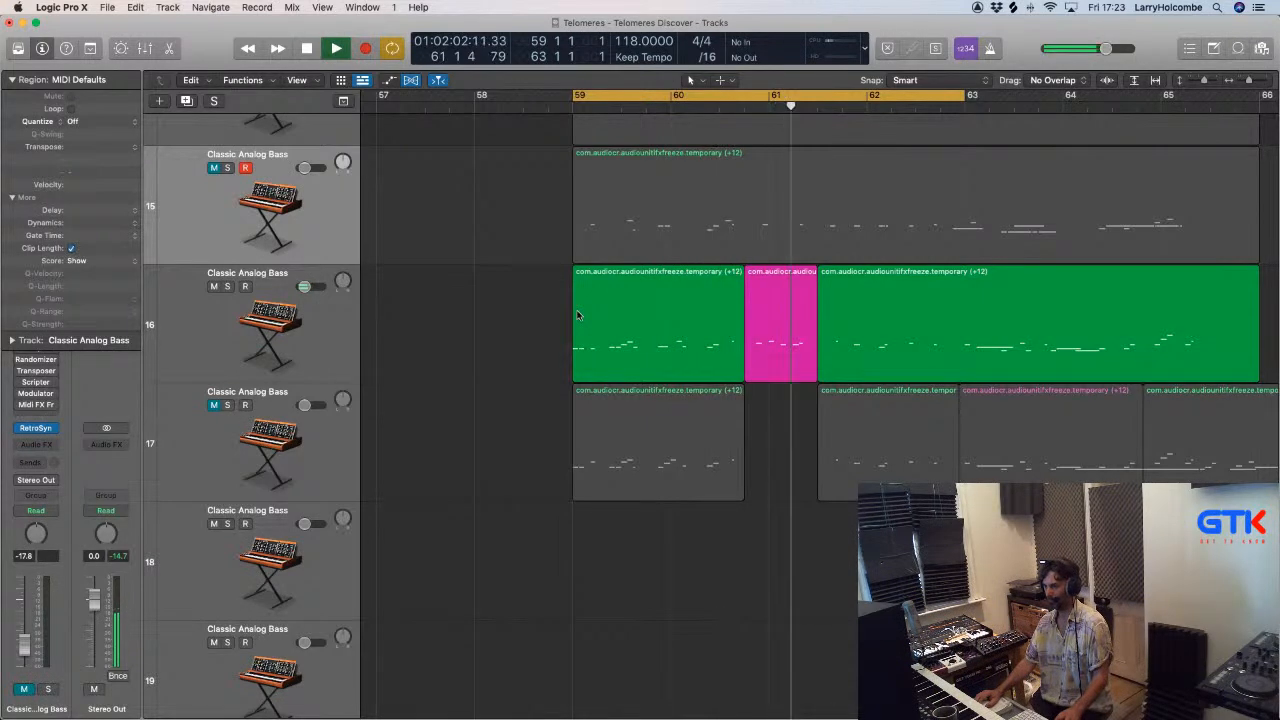
key(super+z)
Trim the start of track 17's magenta region to about bar 61 and move the region up to track 16.
drag(668, 310, 895, 530)
drag(668, 672, 745, 672)
click(799, 522)
drag(745, 622, 758, 621)
drag(841, 482, 840, 401)
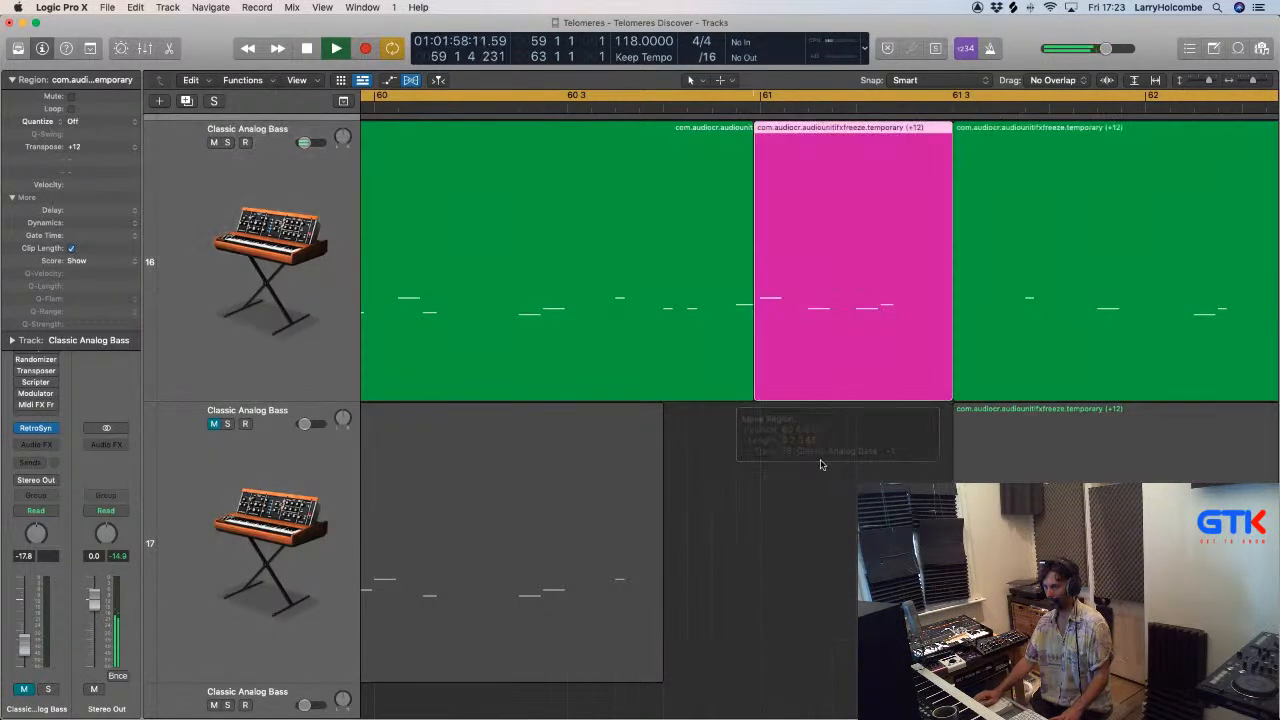
scroll(821, 469, down, 5)
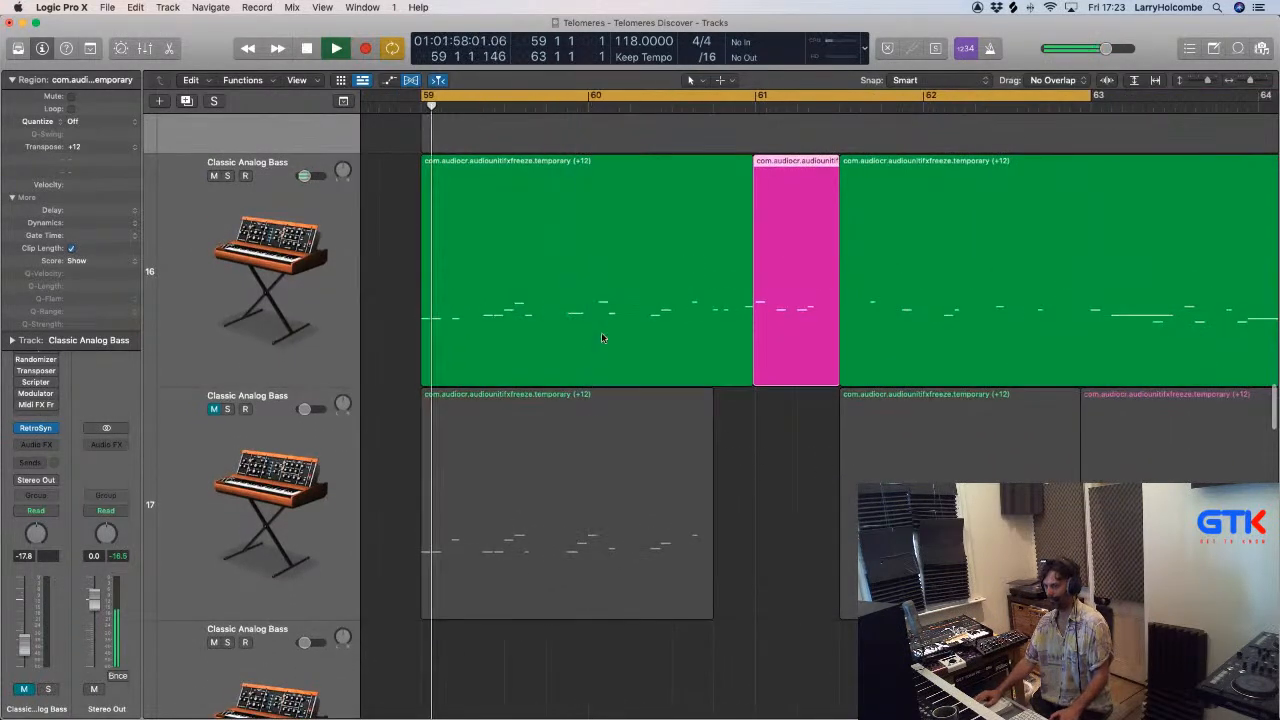
Open track 16's first region in the Piano Roll and delete the second E2 note just before beat 3 of bar 59.
double_click(599, 347)
drag(600, 465, 683, 594)
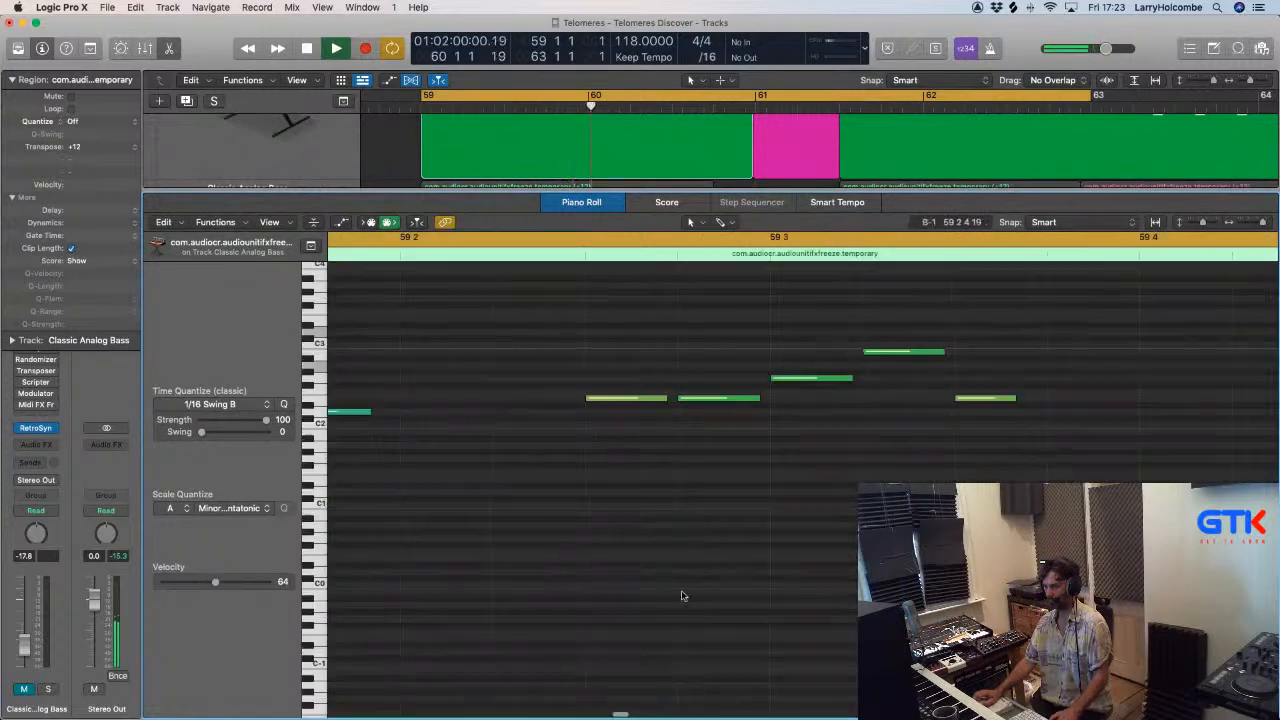
key(space)
key(space)
drag(1021, 432, 1024, 440)
key(Delete)
key(space)
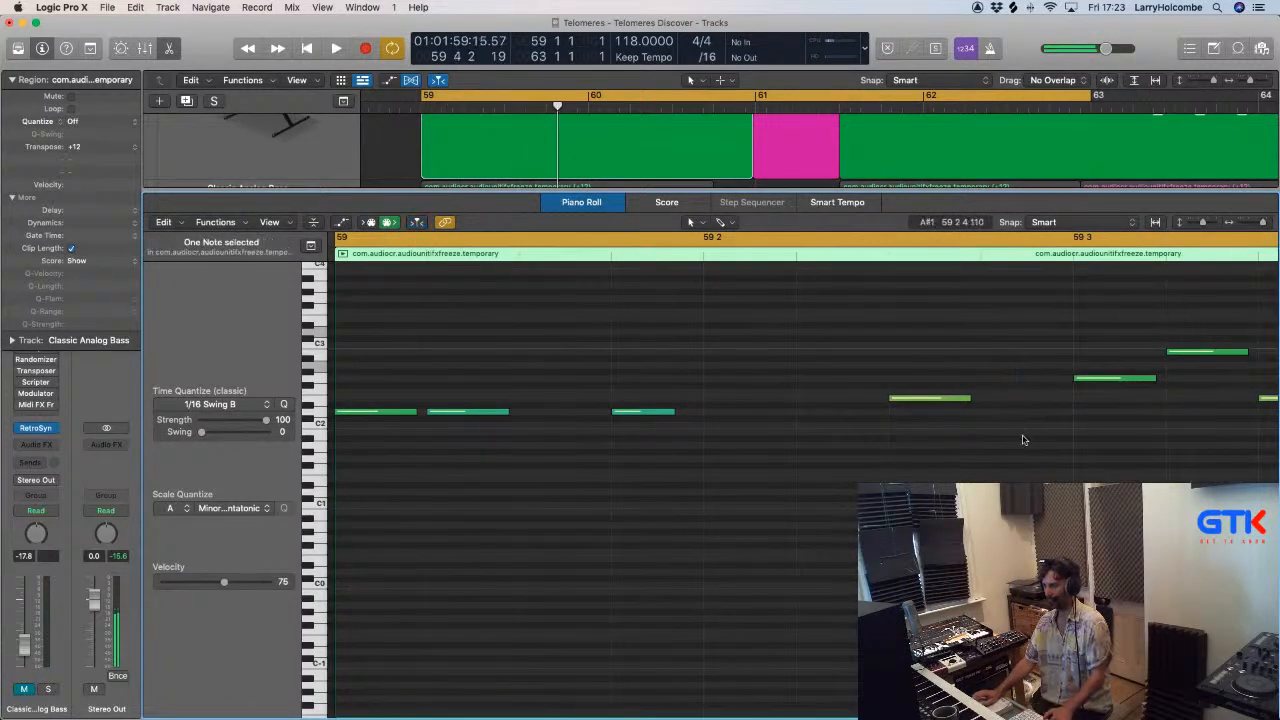
Delete the G2 note on beat 3 of bar 59 after auditioning the phrase.
ctrl+alt+click(1023, 437)
scroll(1023, 440, right, 1)
ctrl+alt+click(1023, 440)
key(space)
key(space)
drag(867, 401, 870, 444)
key(Delete)
scroll(971, 452, down, 5)
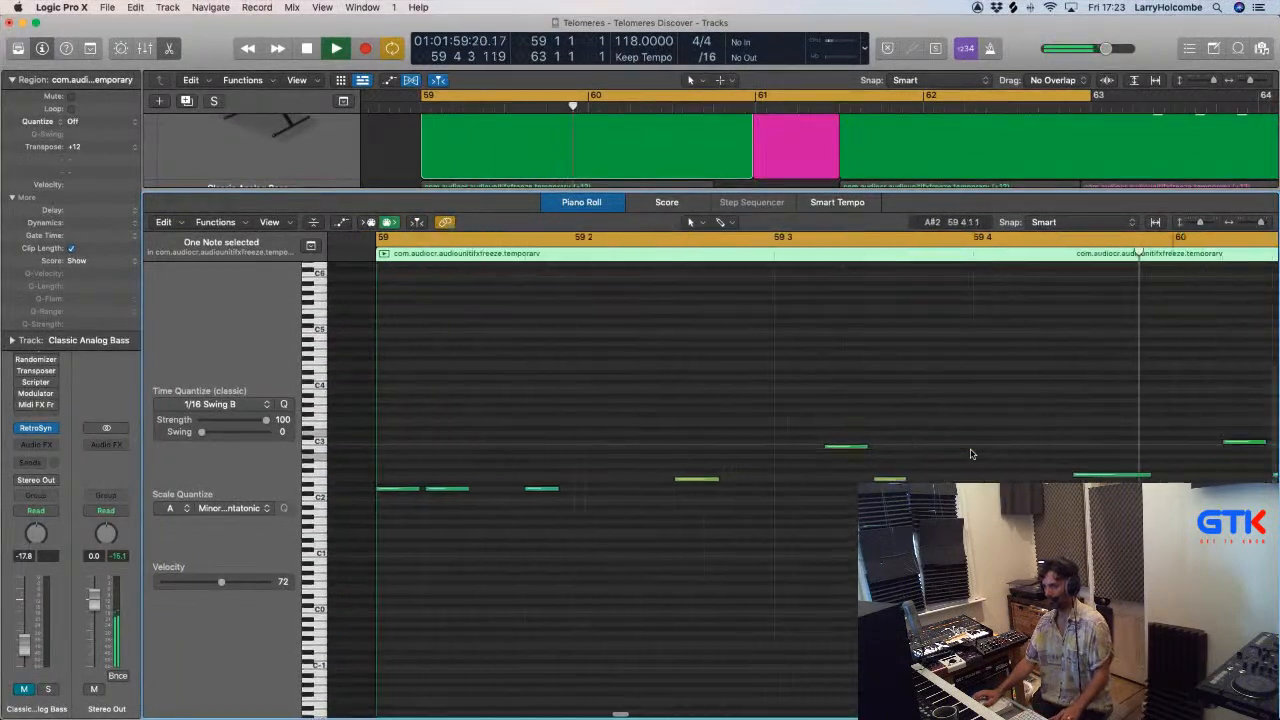
Replay the edited bass line from bar 59 through the magenta region and close the Piano Roll.
scroll(971, 452, down, 2)
scroll(971, 452, right, 3)
key(space)
key(space)
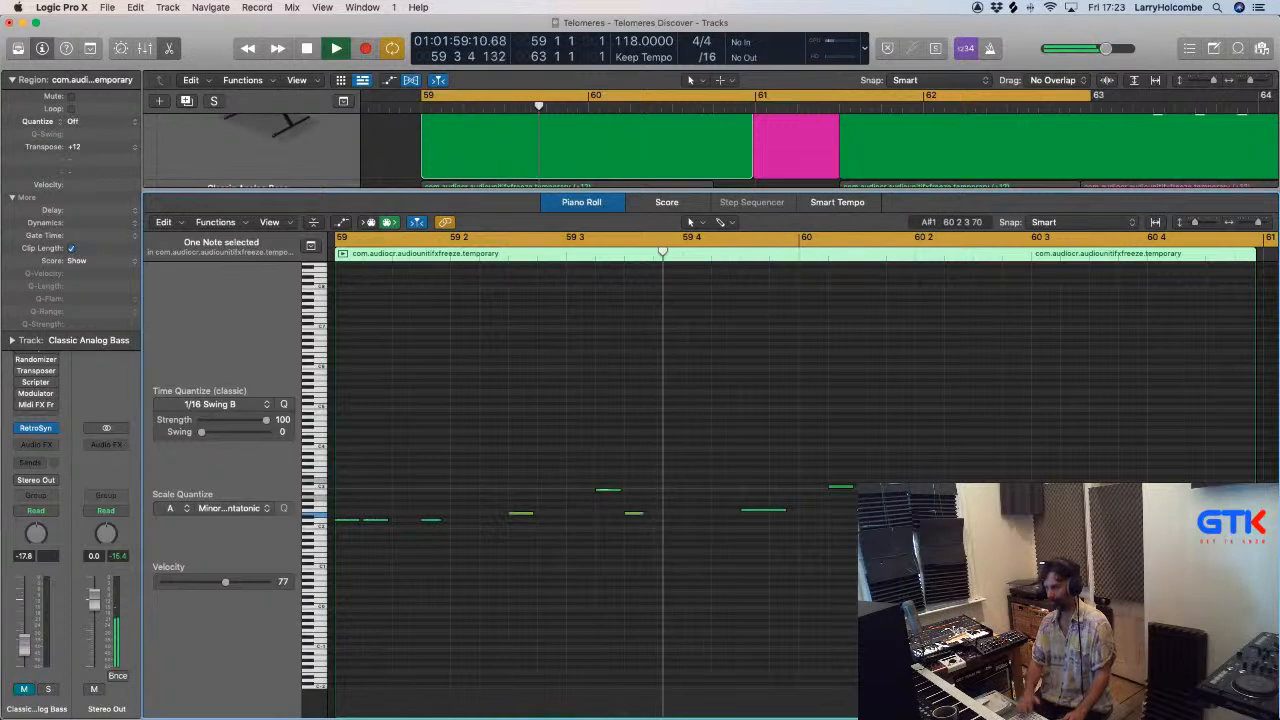
scroll(982, 532, down, 2)
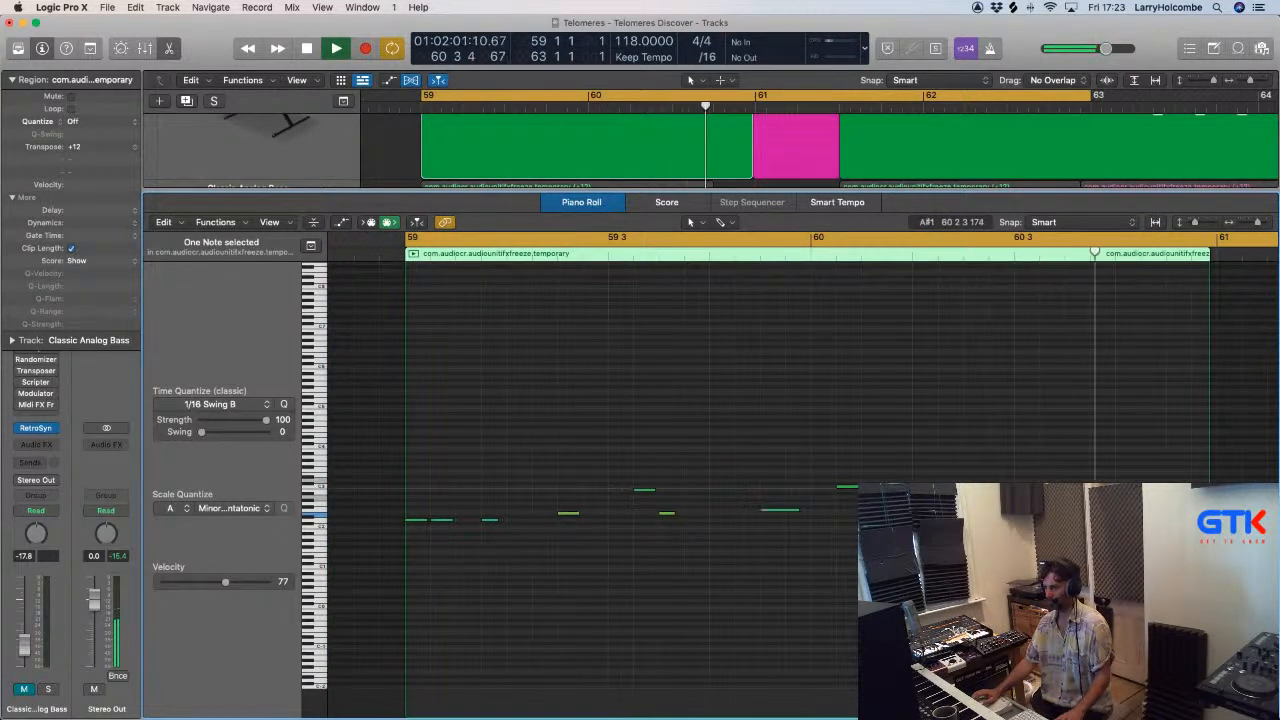
key(super+Left)
scroll(981, 532, right, 3)
key(p)
scroll(712, 410, up, 2)
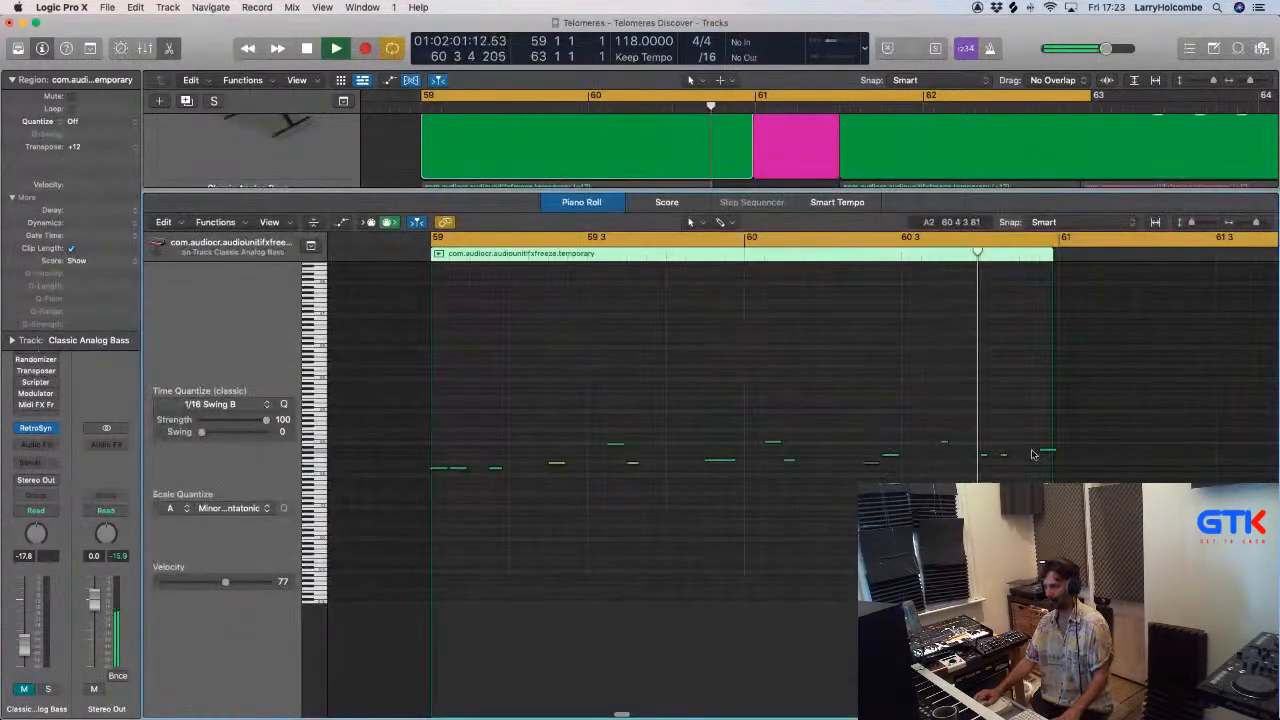
key(p)
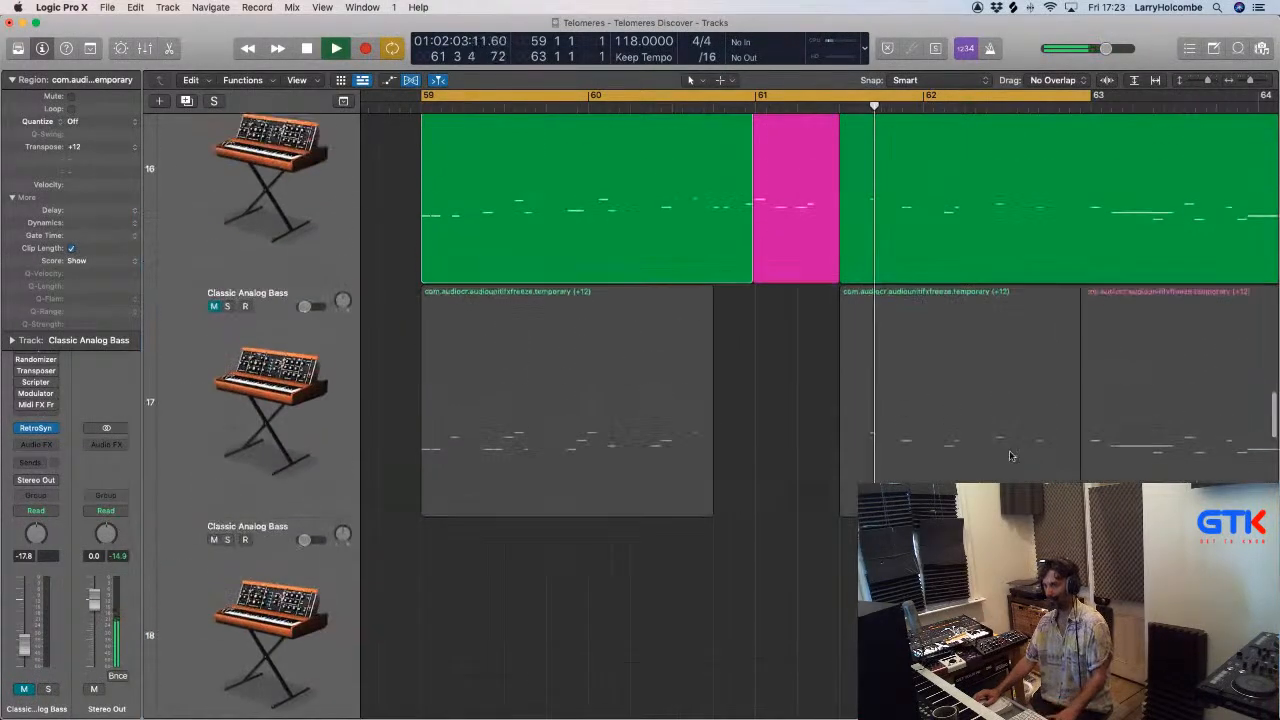
Cut the opening notes off track 16's magenta region in two trims so it starts at about beat 2 of bar 61.
scroll(764, 484, up, 3)
drag(758, 474, 770, 475)
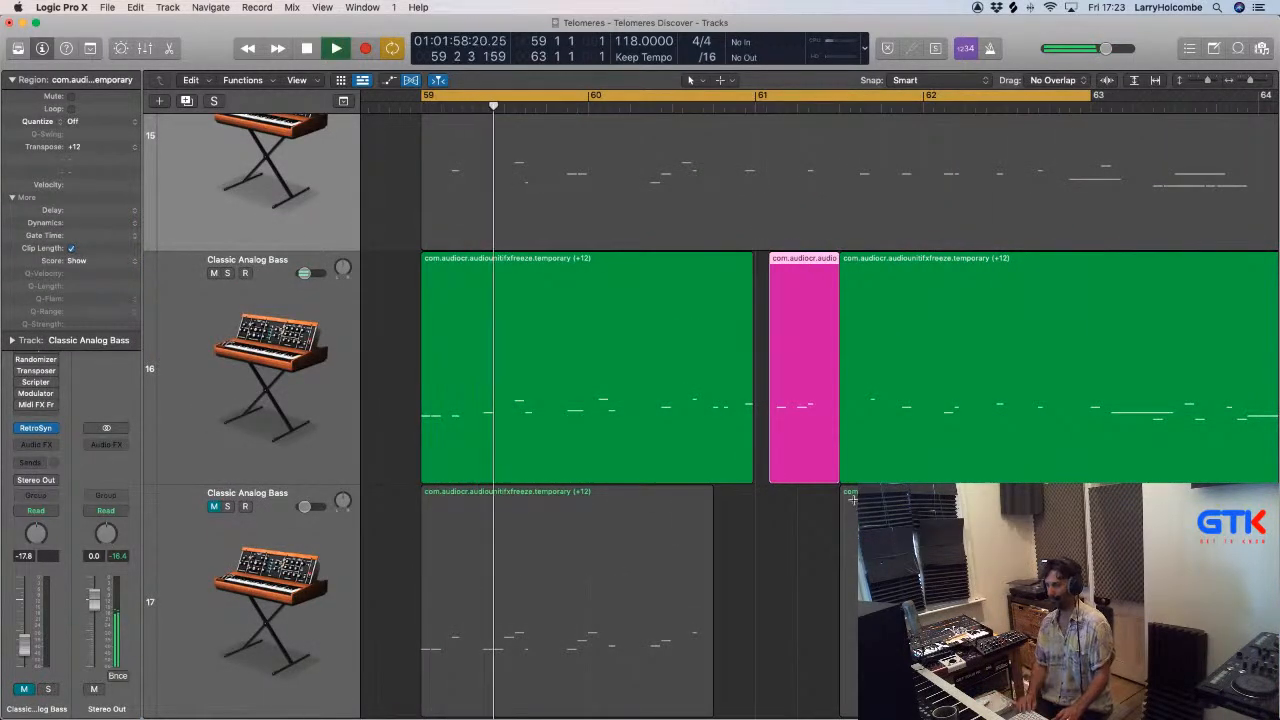
key(super+Up)
key(super+Up)
key(super+Up)
key(super+Up)
key(super+Up)
key(super+Up)
scroll(854, 504, up, 2)
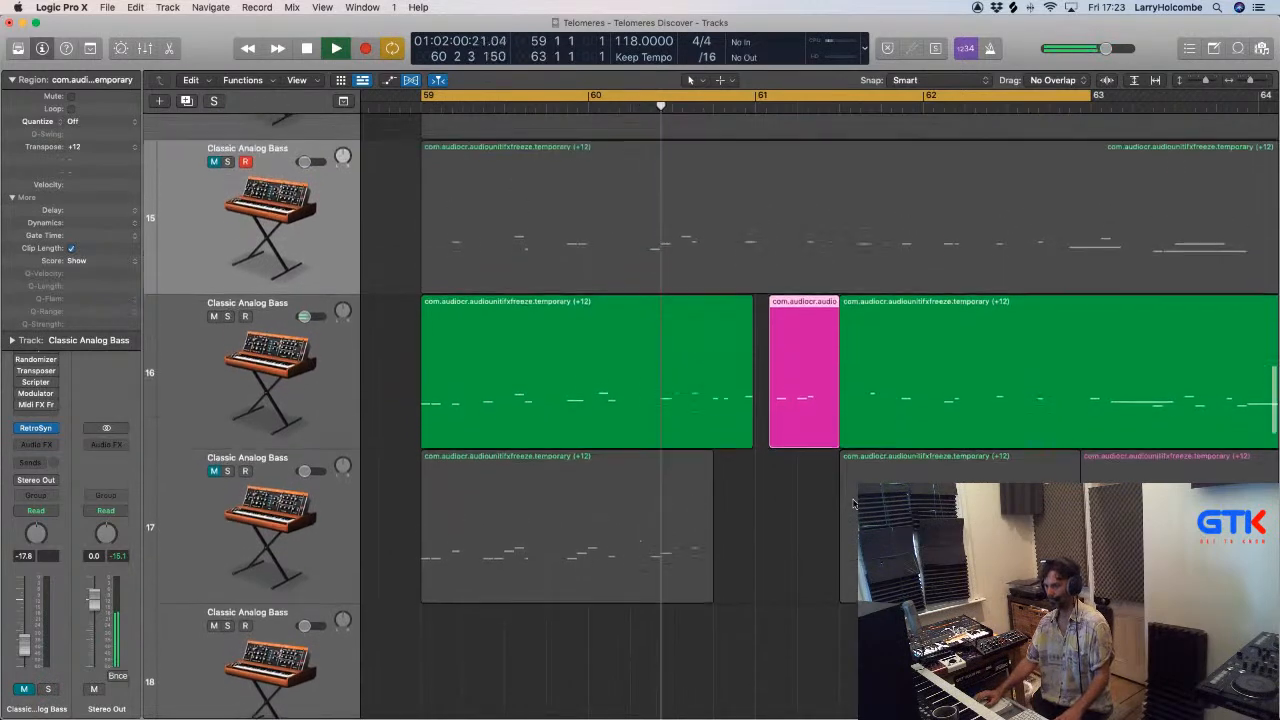
scroll(854, 504, up, 2)
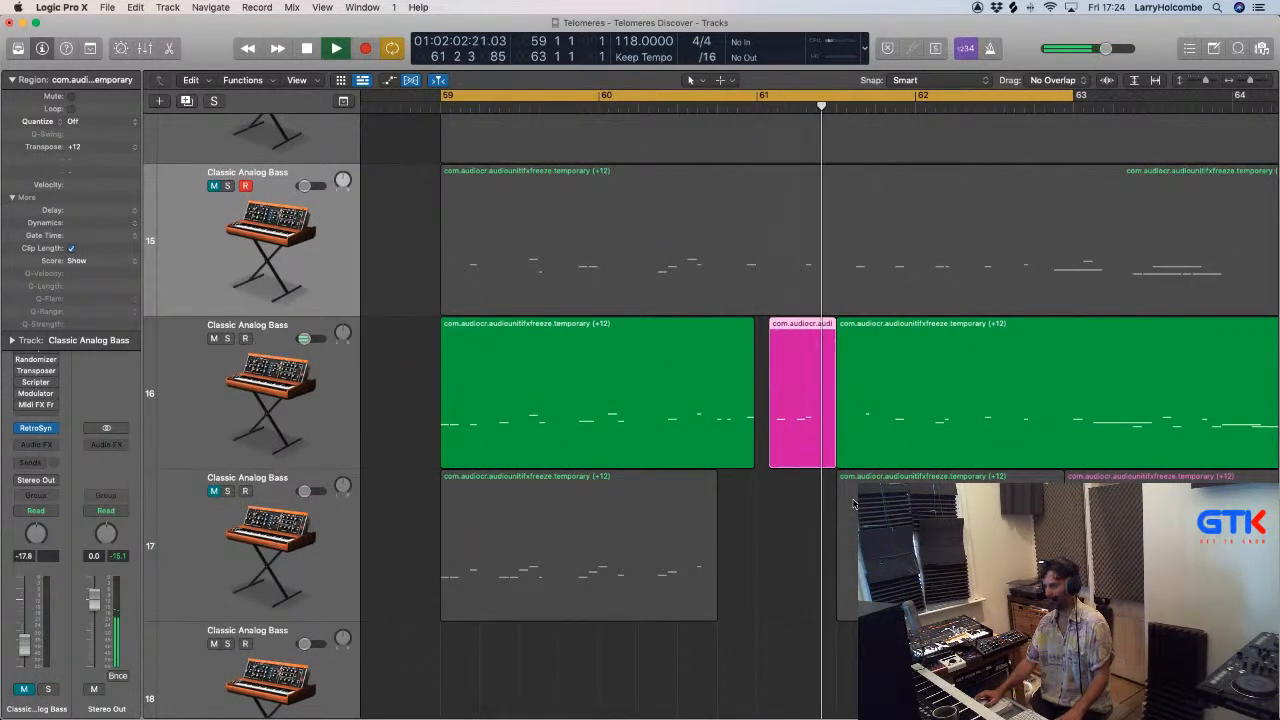
drag(768, 440, 791, 441)
key(Delete)
Replace track 16's section from about bar 61 beat 3 to just before bar 63 with the matching region from track 17.
scroll(838, 416, up, 2)
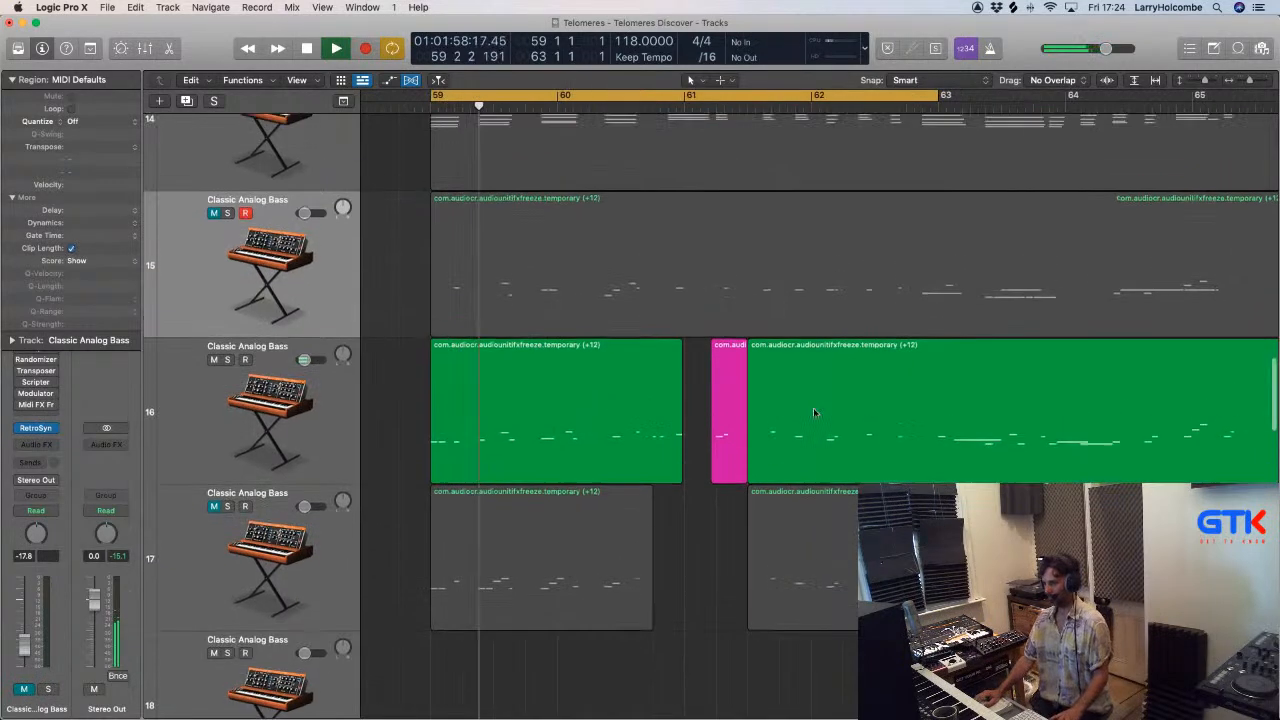
drag(748, 392, 929, 404)
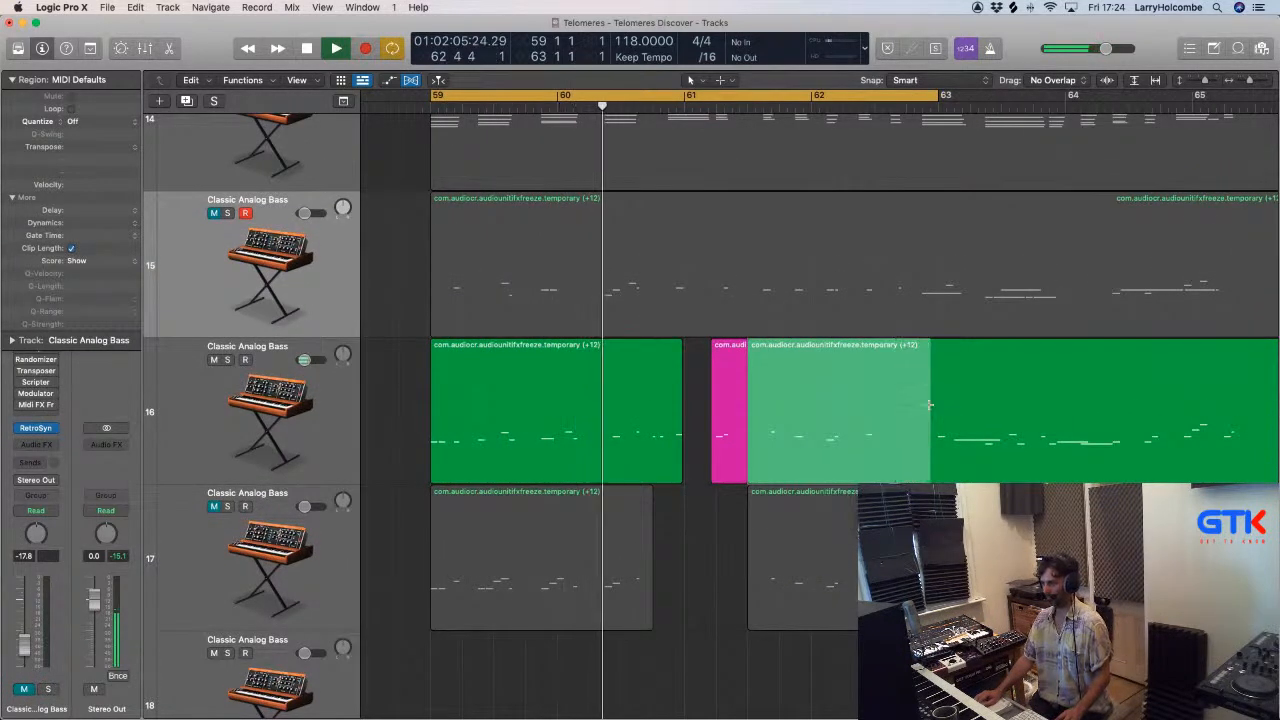
key(Delete)
drag(848, 497, 846, 463)
scroll(846, 463, down, 1)
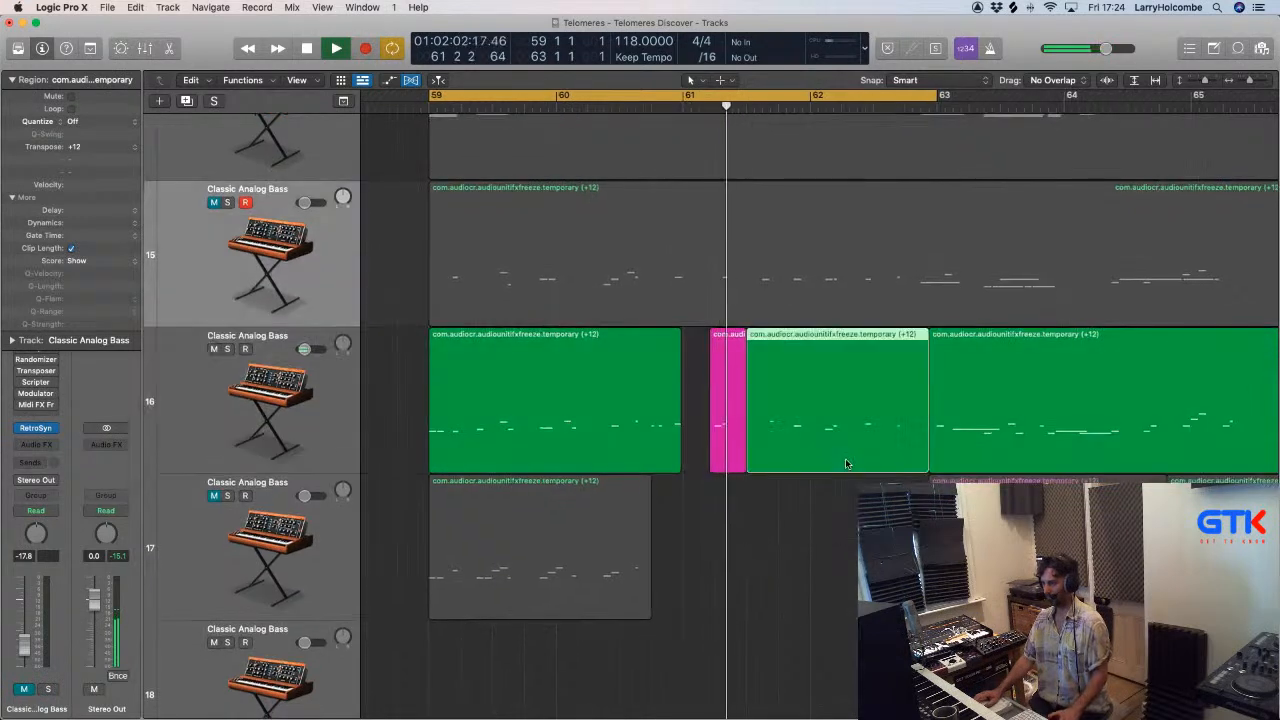
Cycle playback from bar 61 beat 3 to bar 63 and open track 16's region there in the Piano Roll.
scroll(845, 462, up, 3)
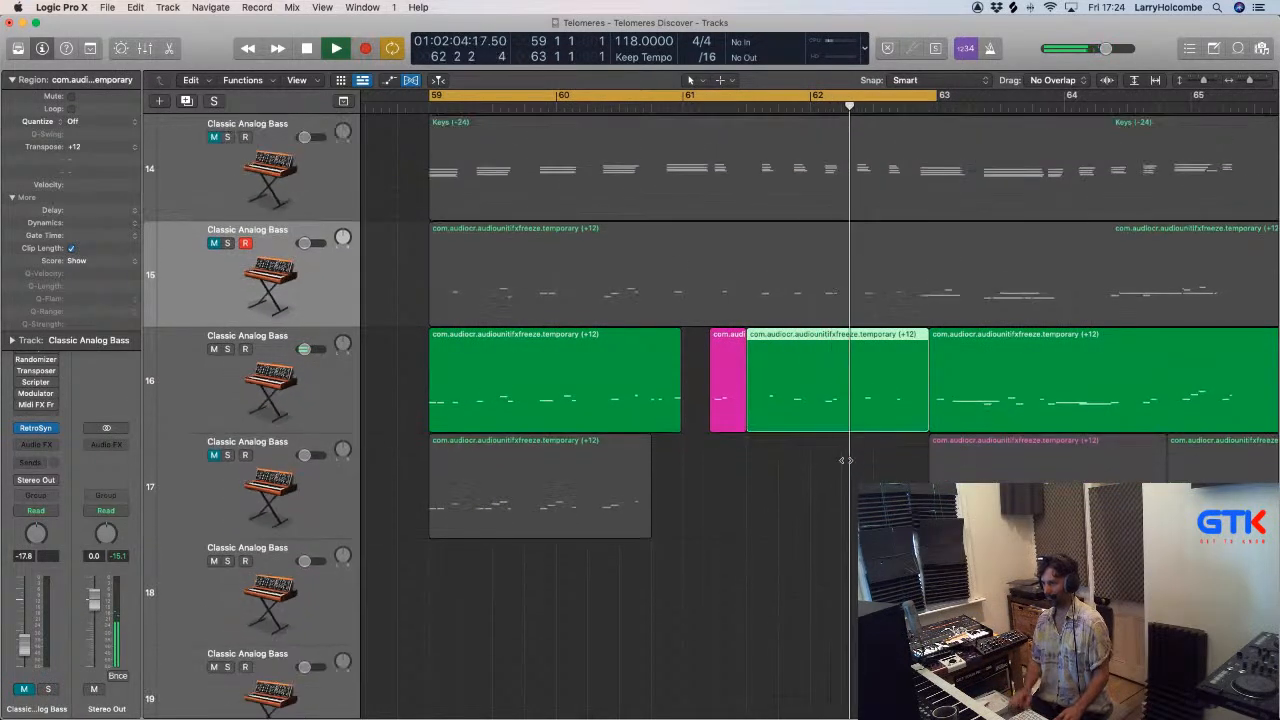
scroll(846, 462, down, 3)
key(space)
drag(662, 97, 810, 106)
key(space)
double_click(748, 351)
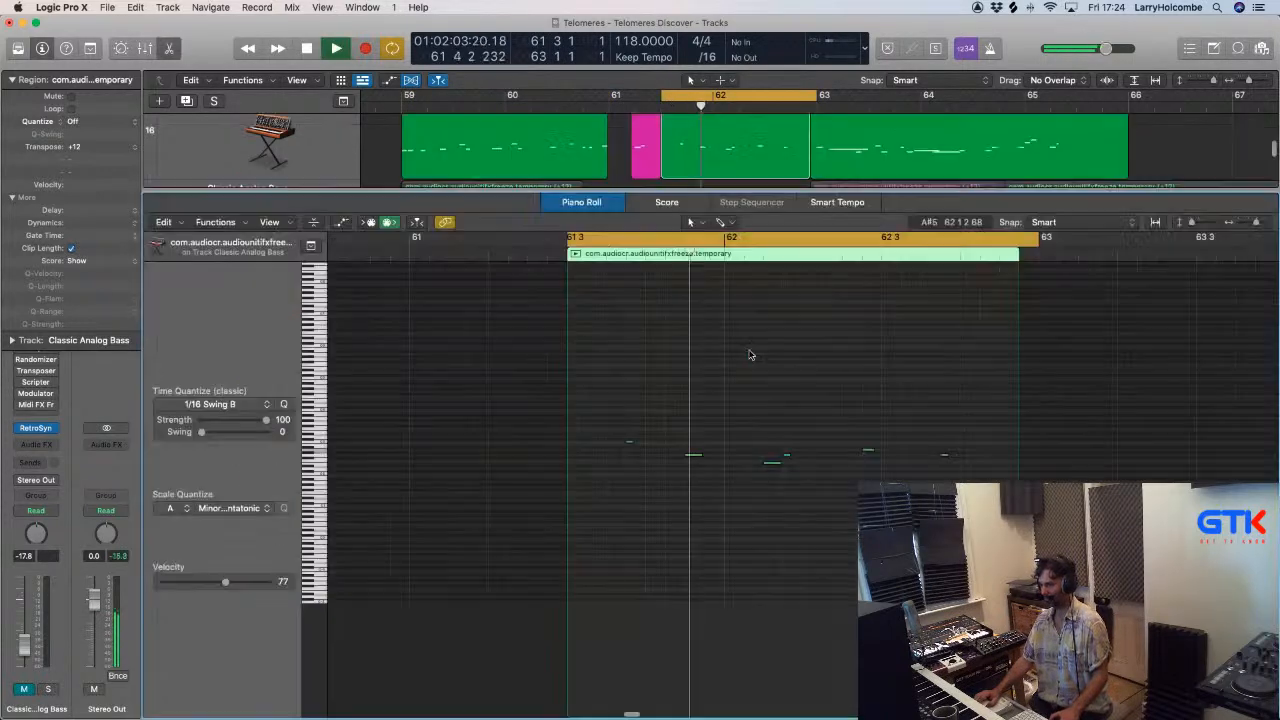
Audition the phrase from bar 61 beat 3 and select the note just after bar 62 beat 3.
key(z)
drag(899, 428, 981, 441)
key(space)
scroll(940, 428, down, 5)
click(976, 415)
key(space)
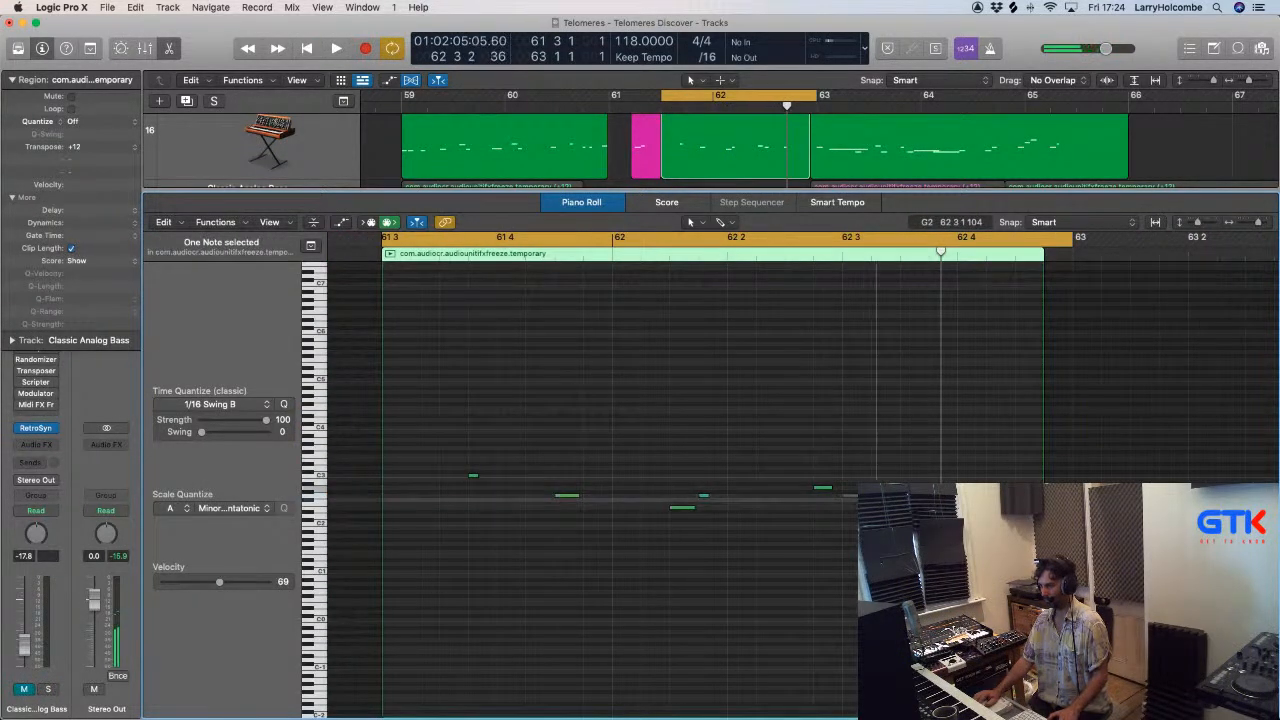
Loop bar 62, rework the notes after beat 3 into a descending three-note run spaced in eighth notes, and close the Piano Roll.
click(640, 244)
drag(623, 243, 1072, 294)
drag(712, 400, 987, 676)
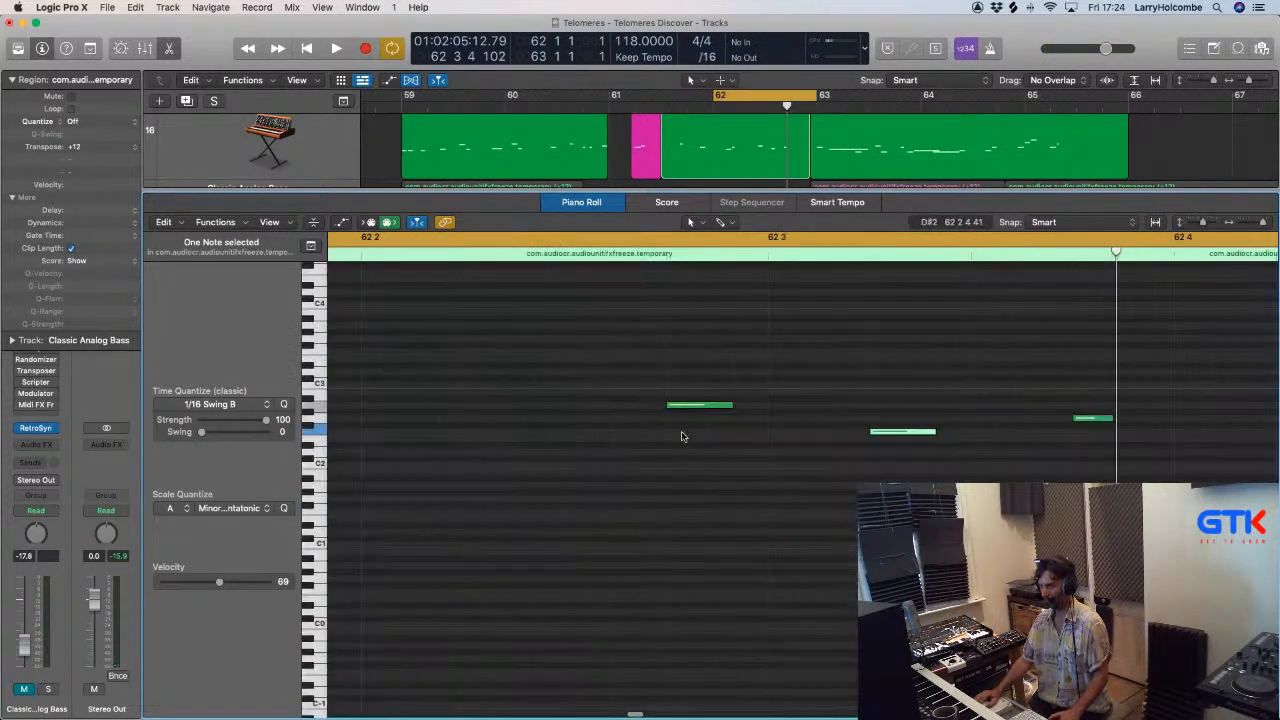
drag(903, 432, 1108, 465)
click(1096, 420)
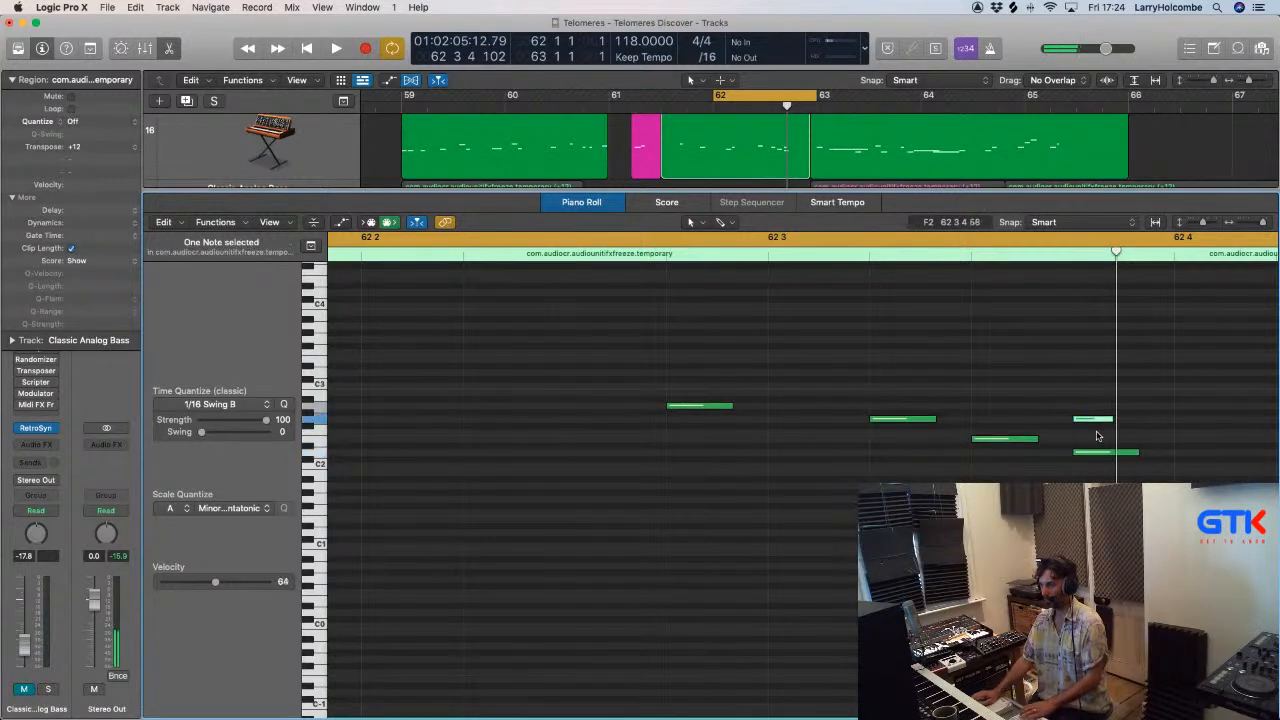
key(space)
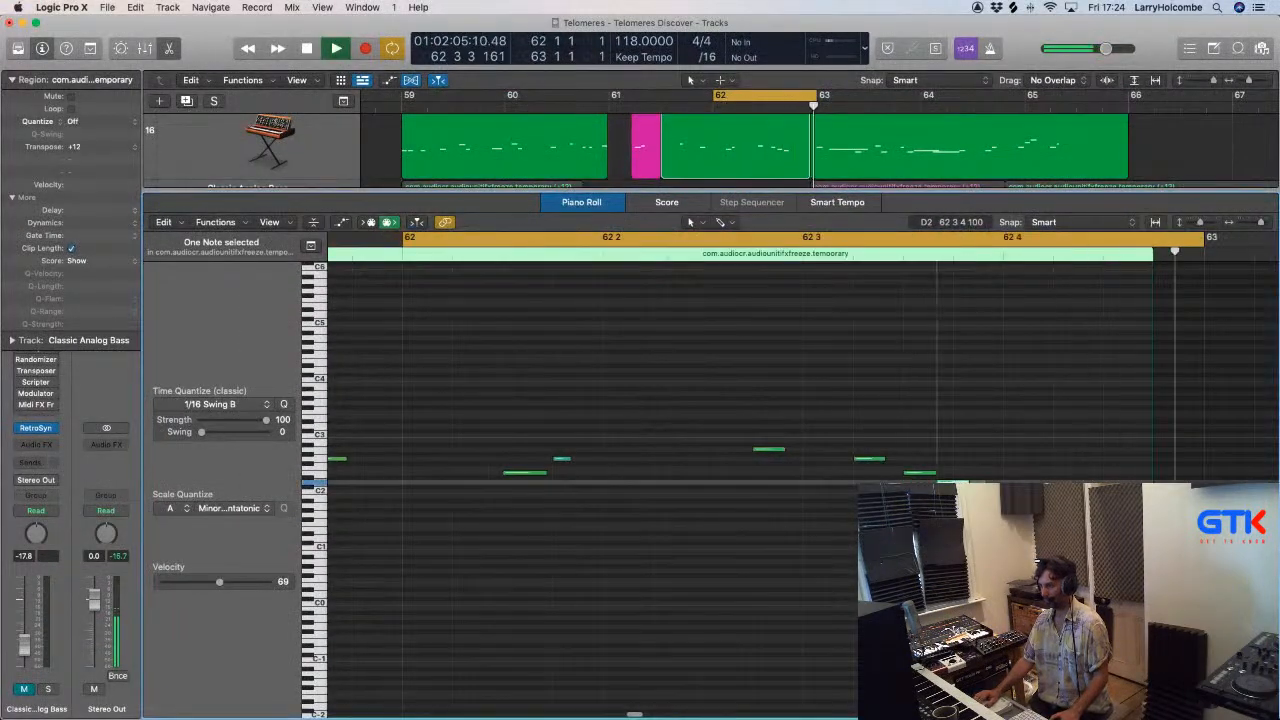
drag(910, 477, 960, 477)
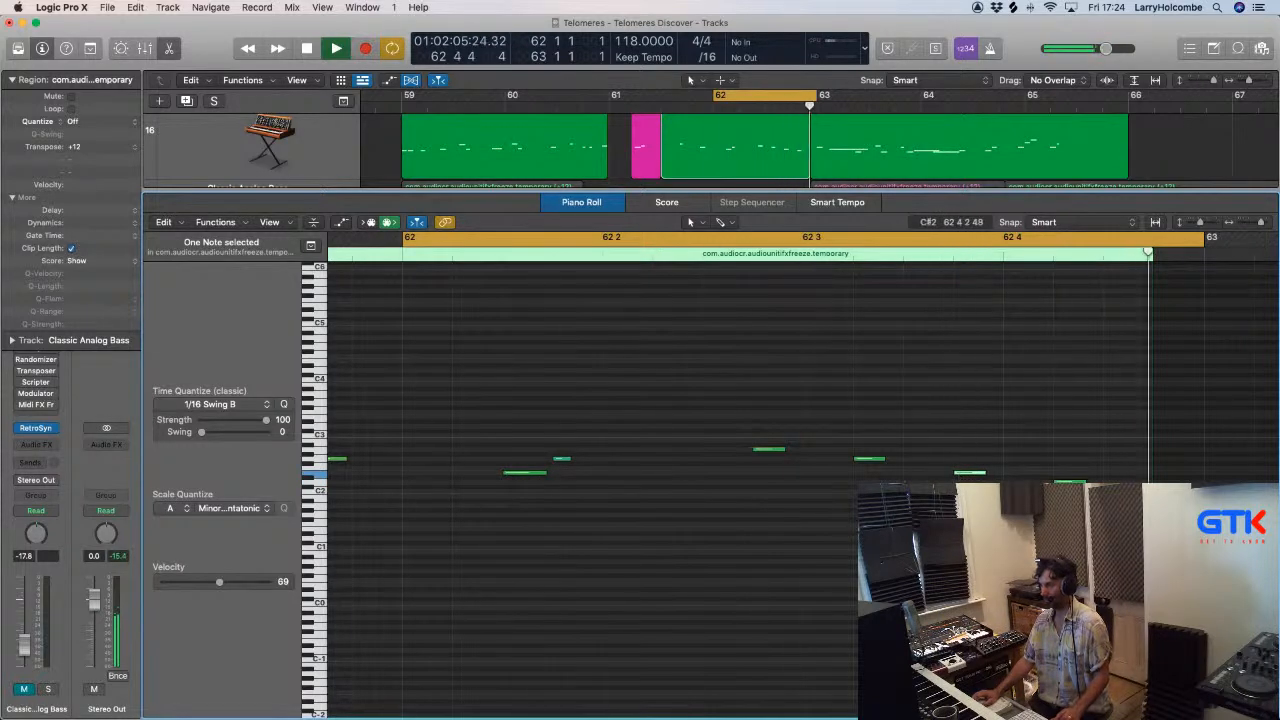
key(p)
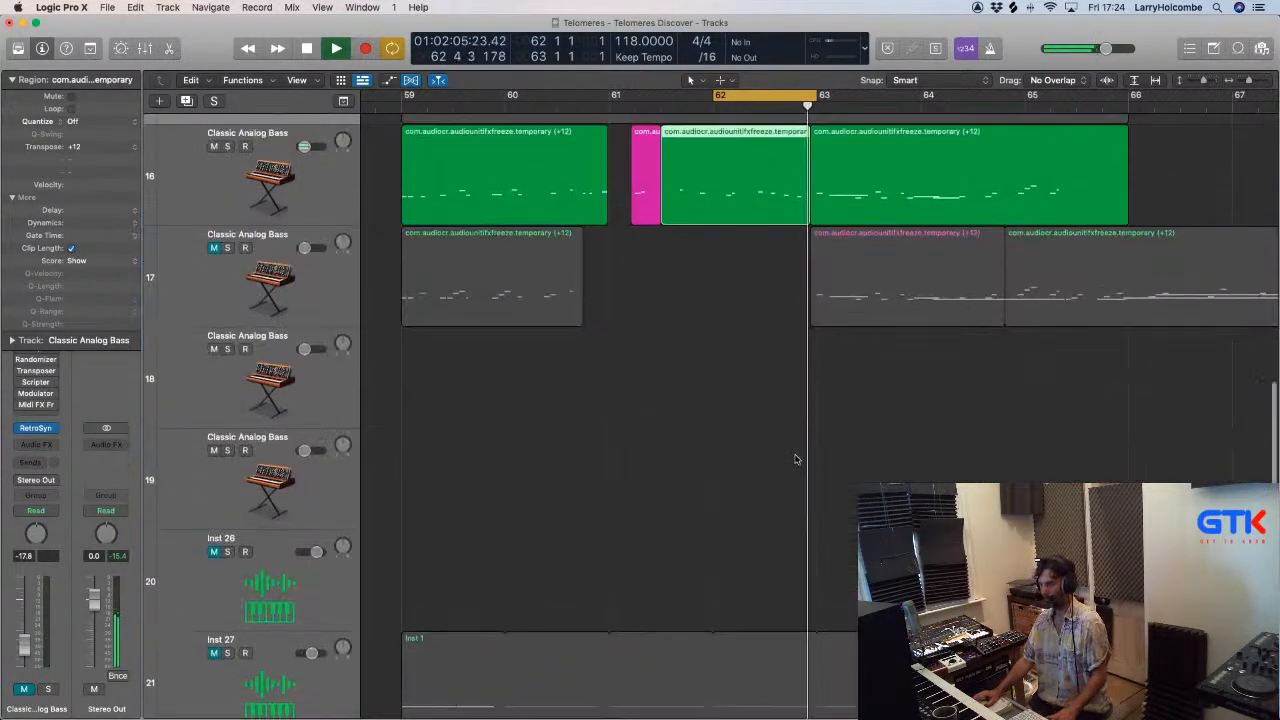
Set the cycle back to bars 59 to 63 and replay the edited bass line with more tracks in view.
scroll(797, 459, up, 3)
scroll(797, 457, down, 5)
key(space)
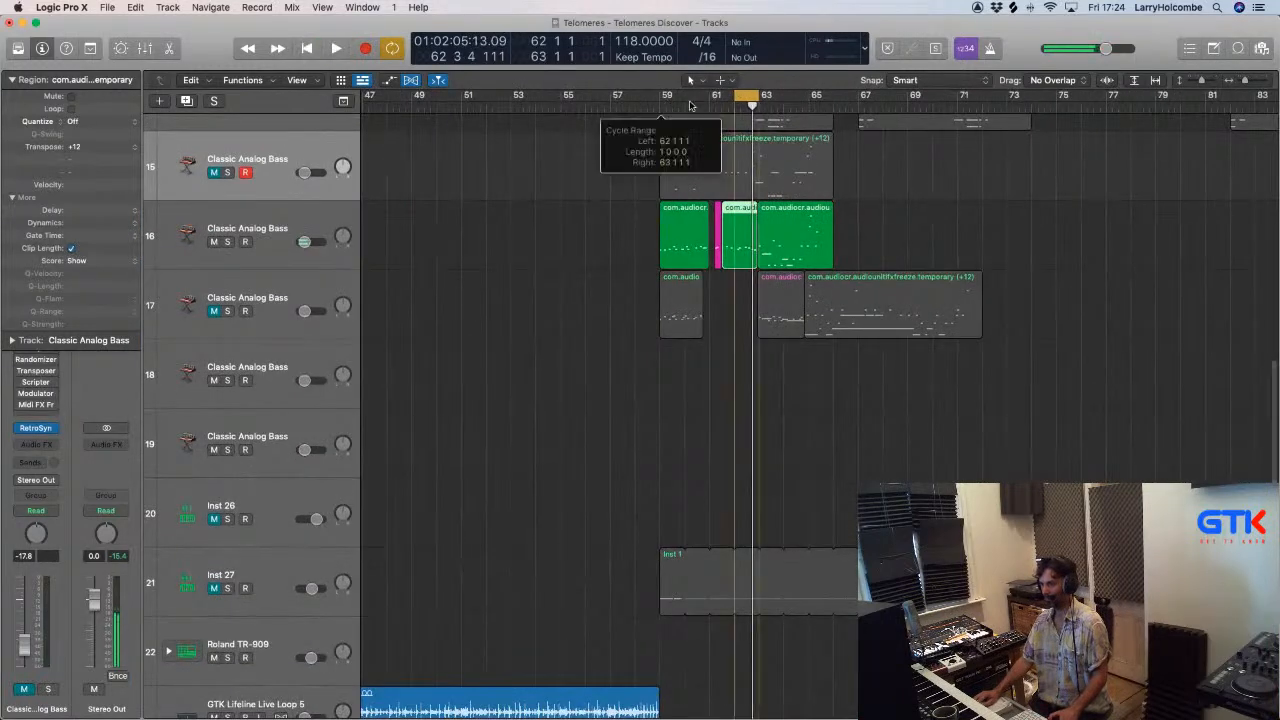
click(668, 101)
key(space)
click(580, 205)
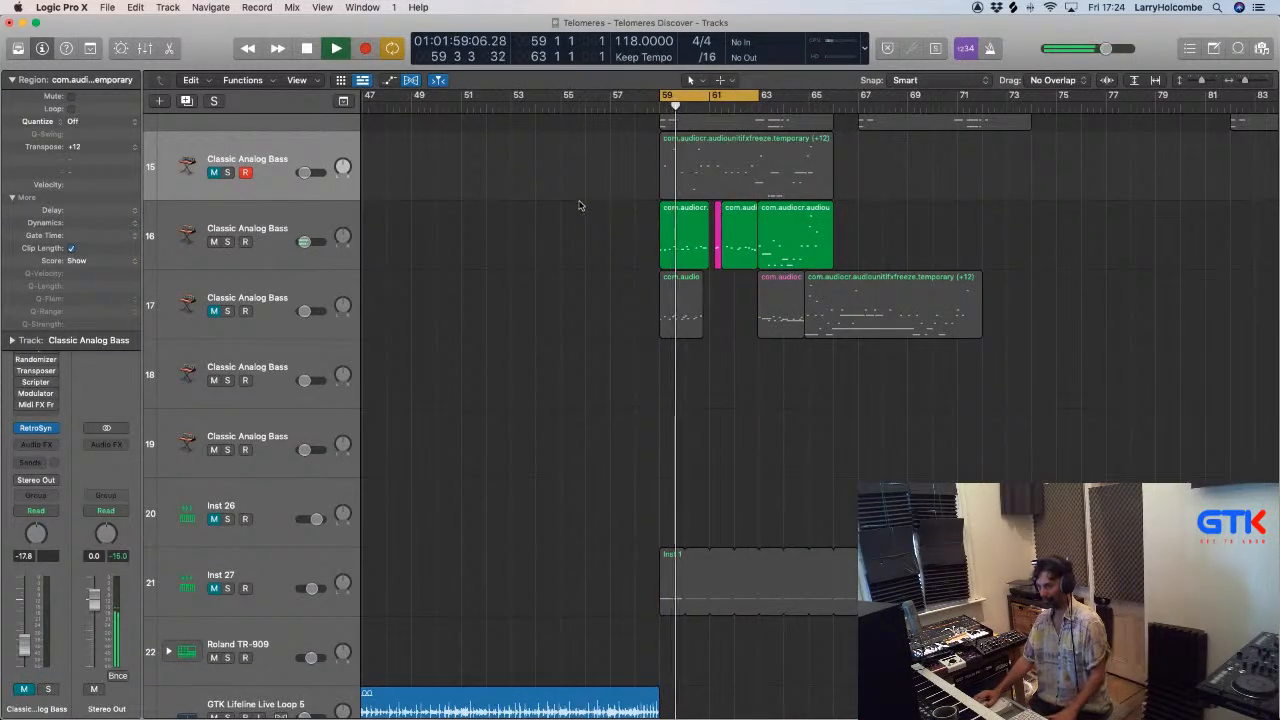
key(super+Up)
key(super+Up)
key(super+Up)
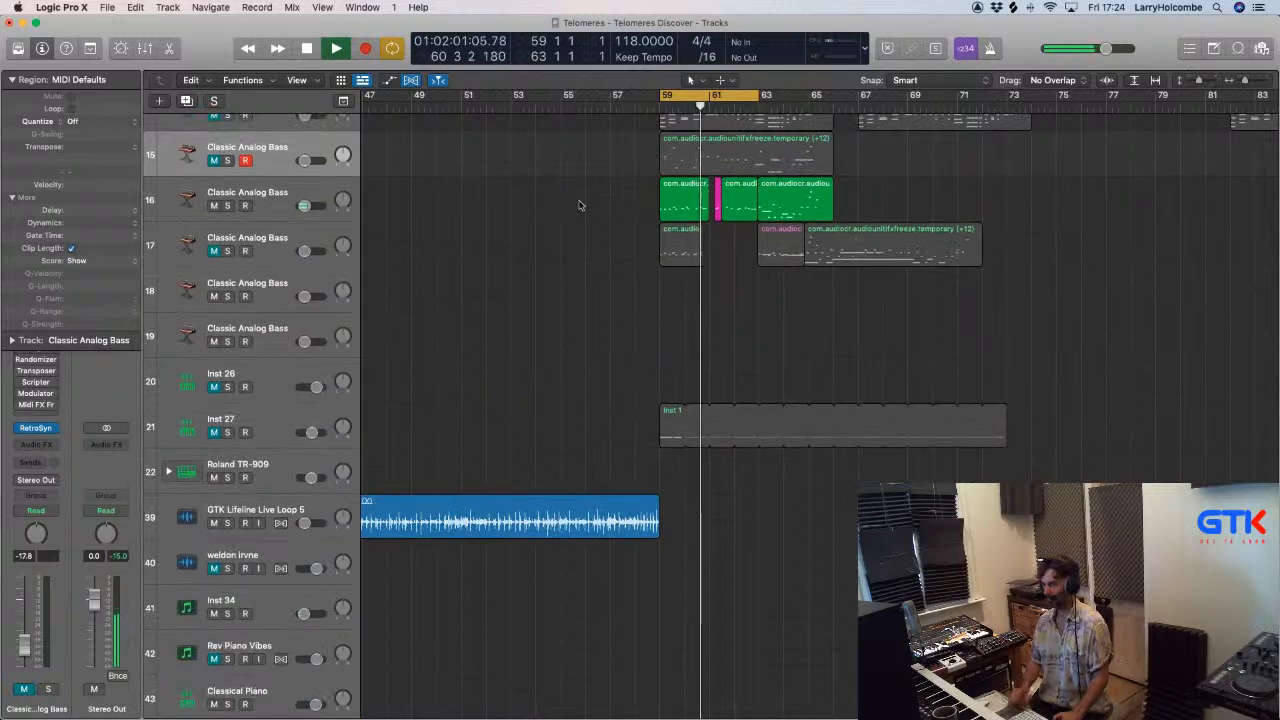
scroll(582, 203, up, 1)
Inspect track 16's region starting at bar 61 beat 3 in the Piano Roll, closing the editor when done.
drag(560, 158, 1016, 357)
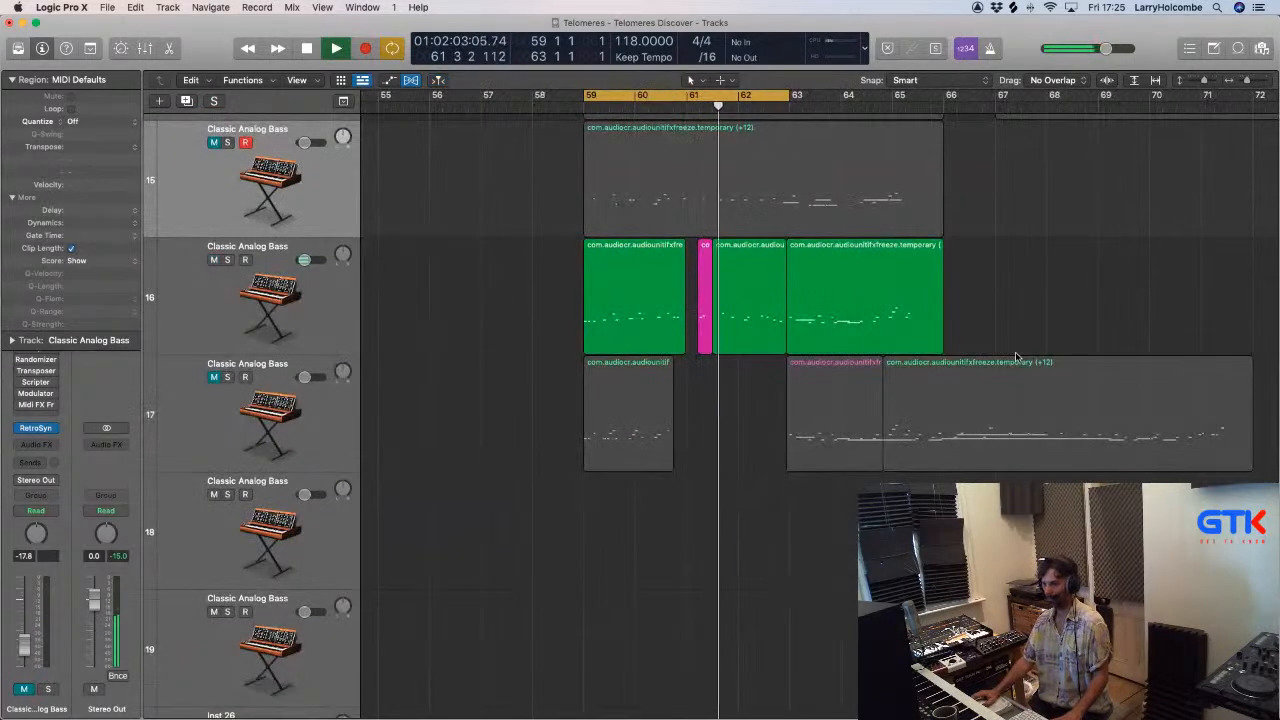
double_click(729, 310)
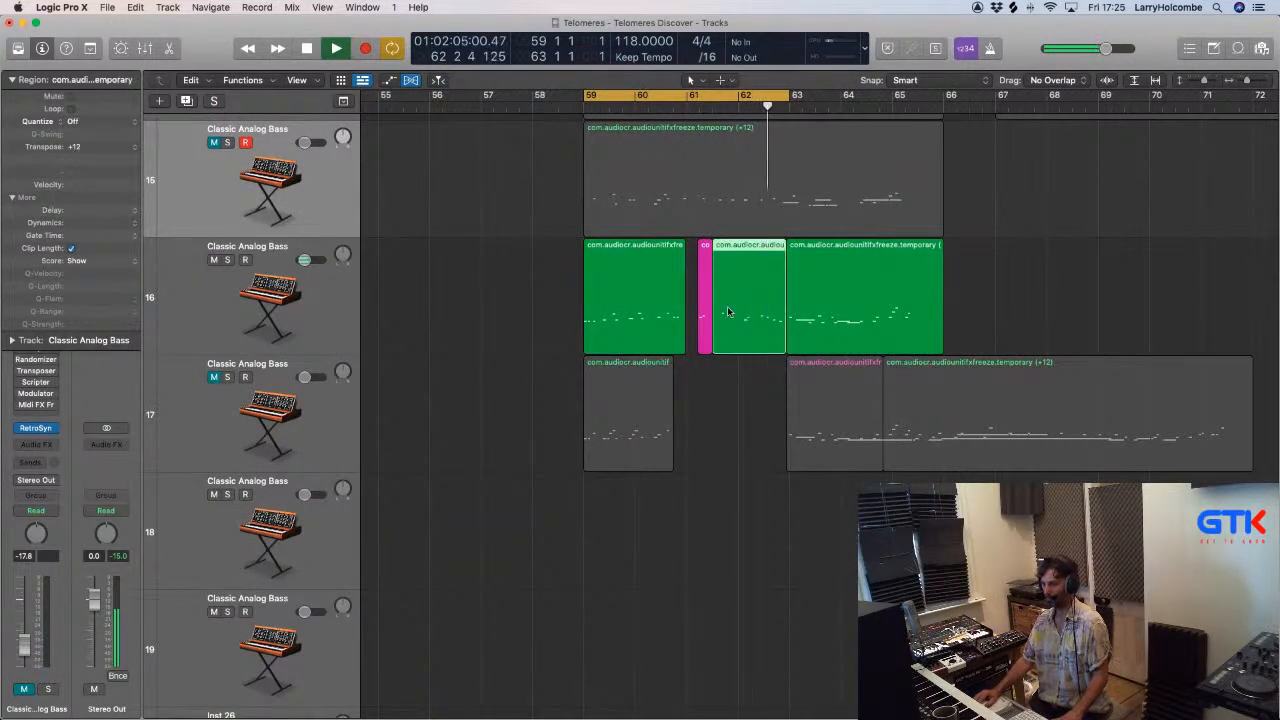
drag(600, 416, 845, 554)
key(e)
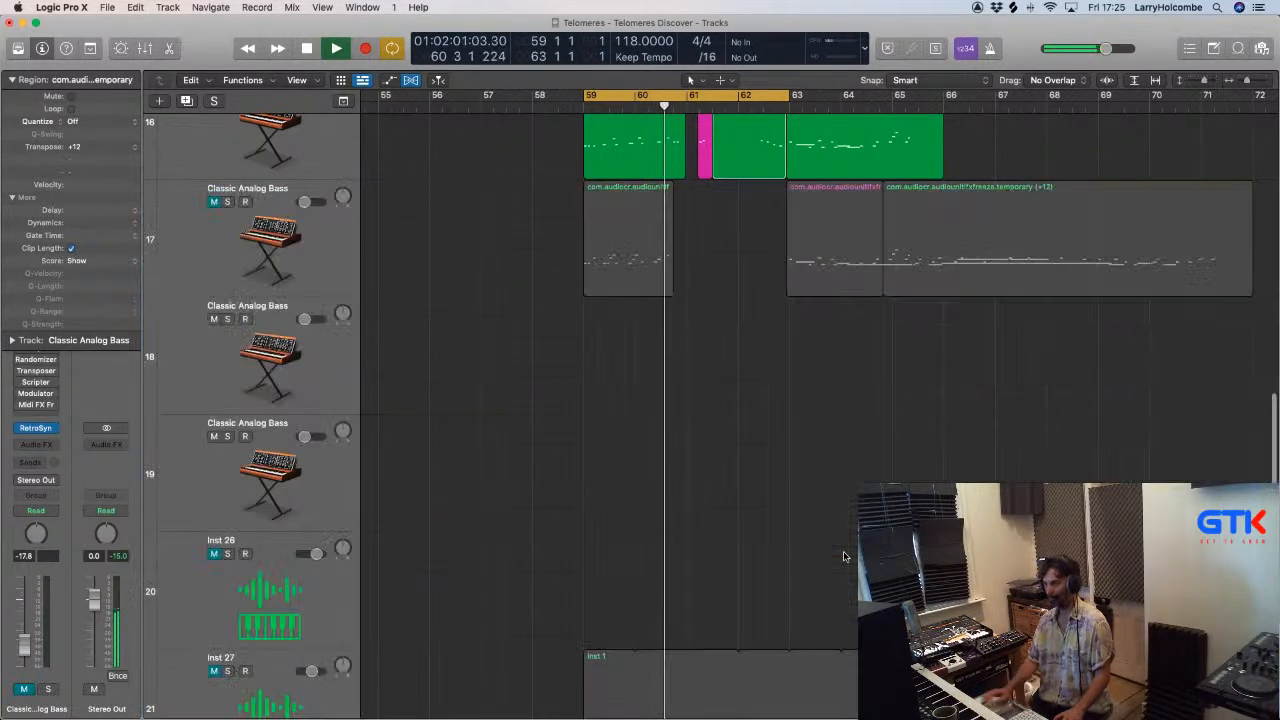
Unmute the Classic Analog Bass take on track 15 and audition it together with track 16.
scroll(834, 471, up, 6)
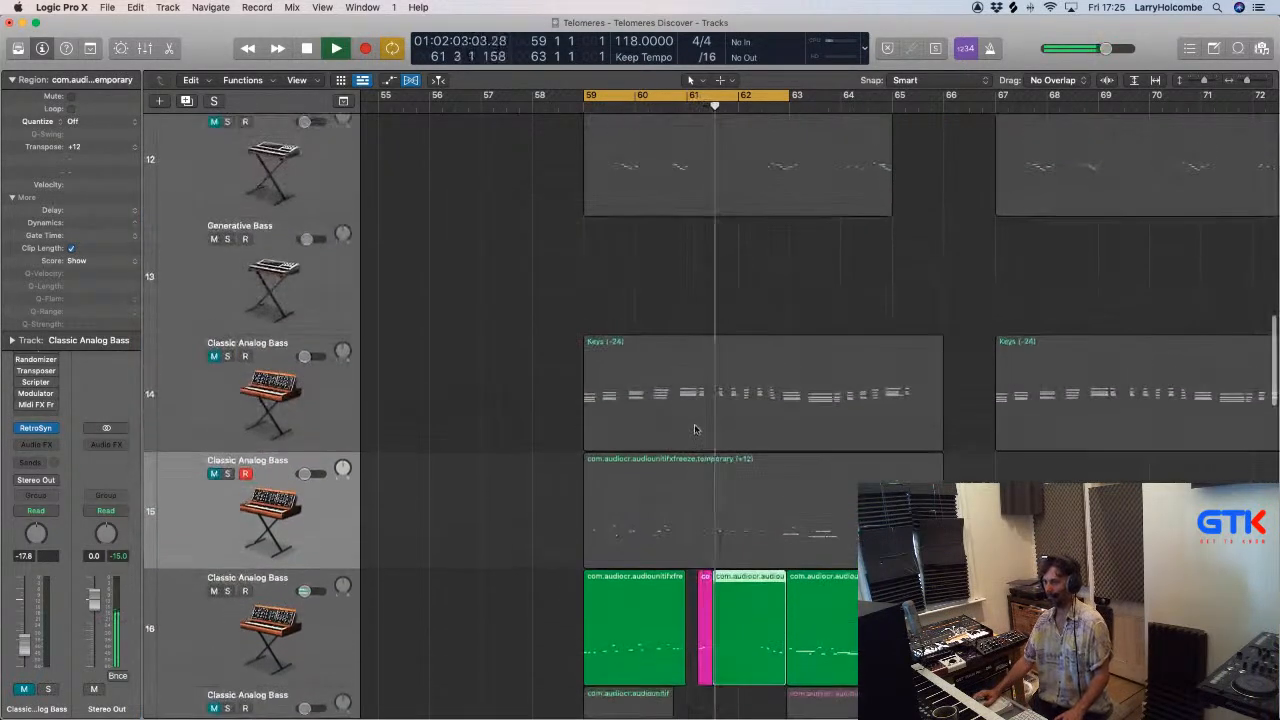
click(215, 484)
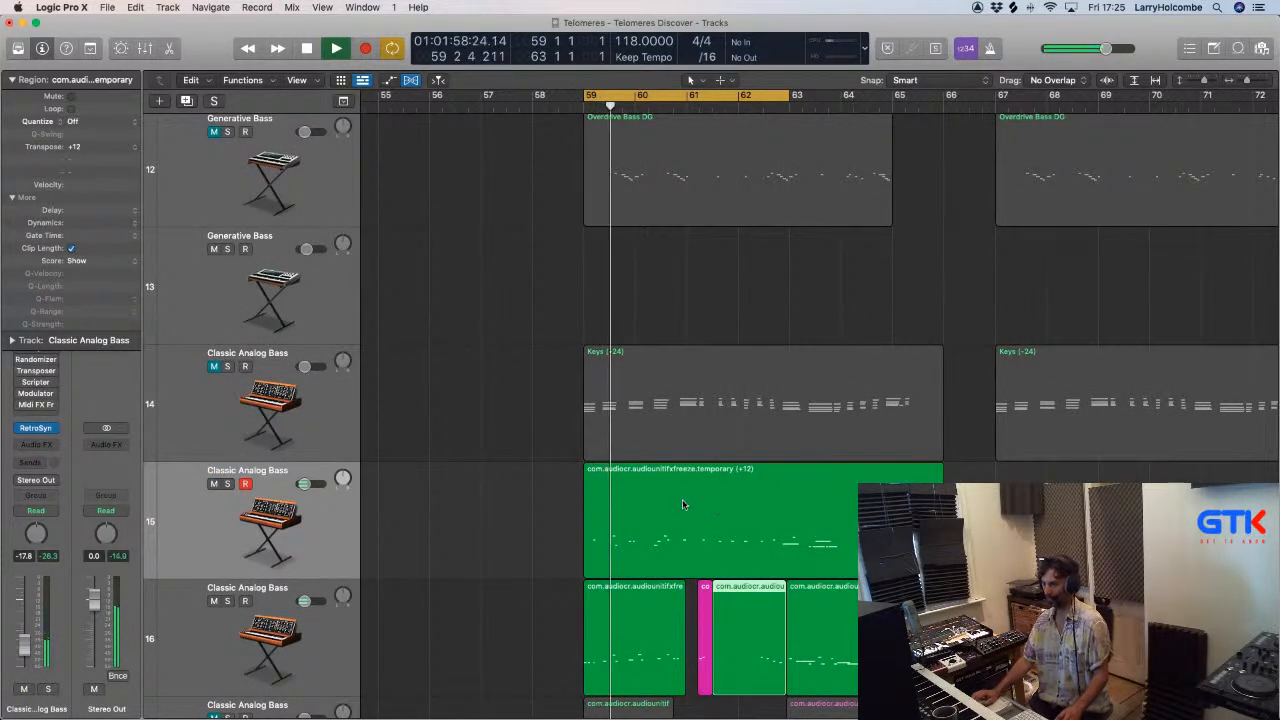
drag(563, 504, 697, 556)
click(469, 461)
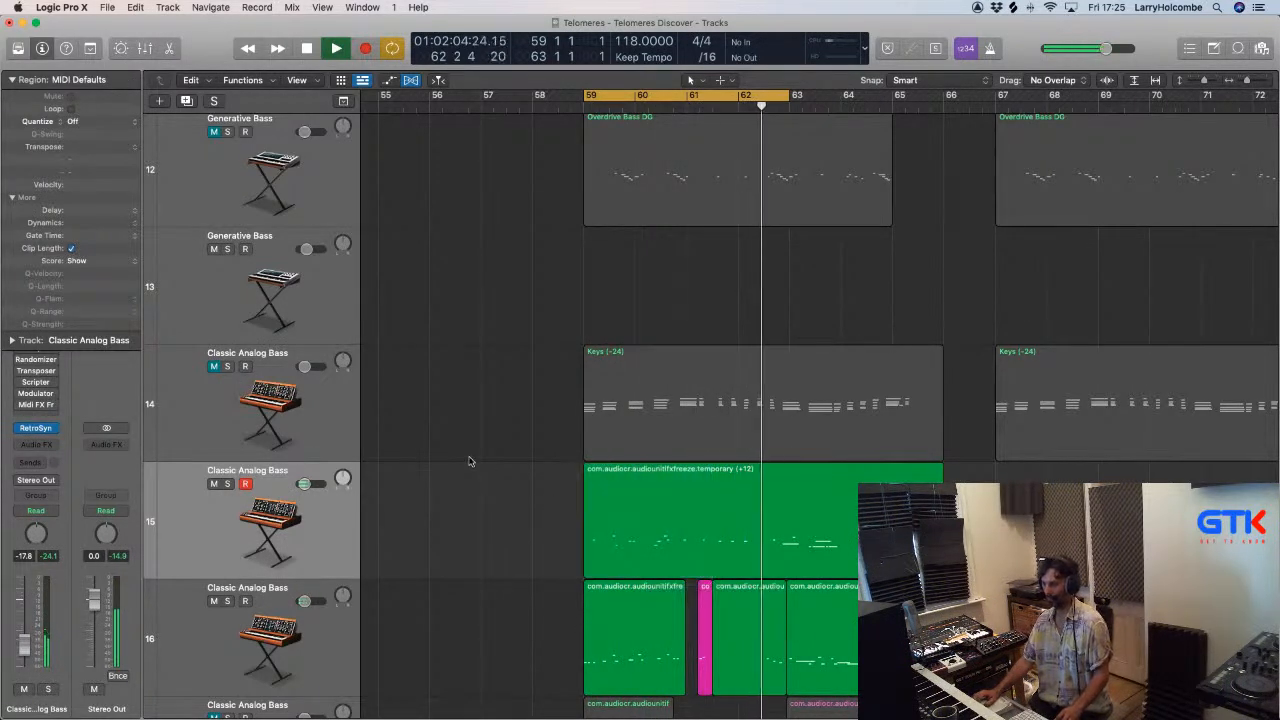
Delete track 15's take before bar 62 and from about bar 62 beat 2 to bar 63, splitting crossing notes.
drag(561, 506, 783, 532)
key(Delete)
key(super+t)
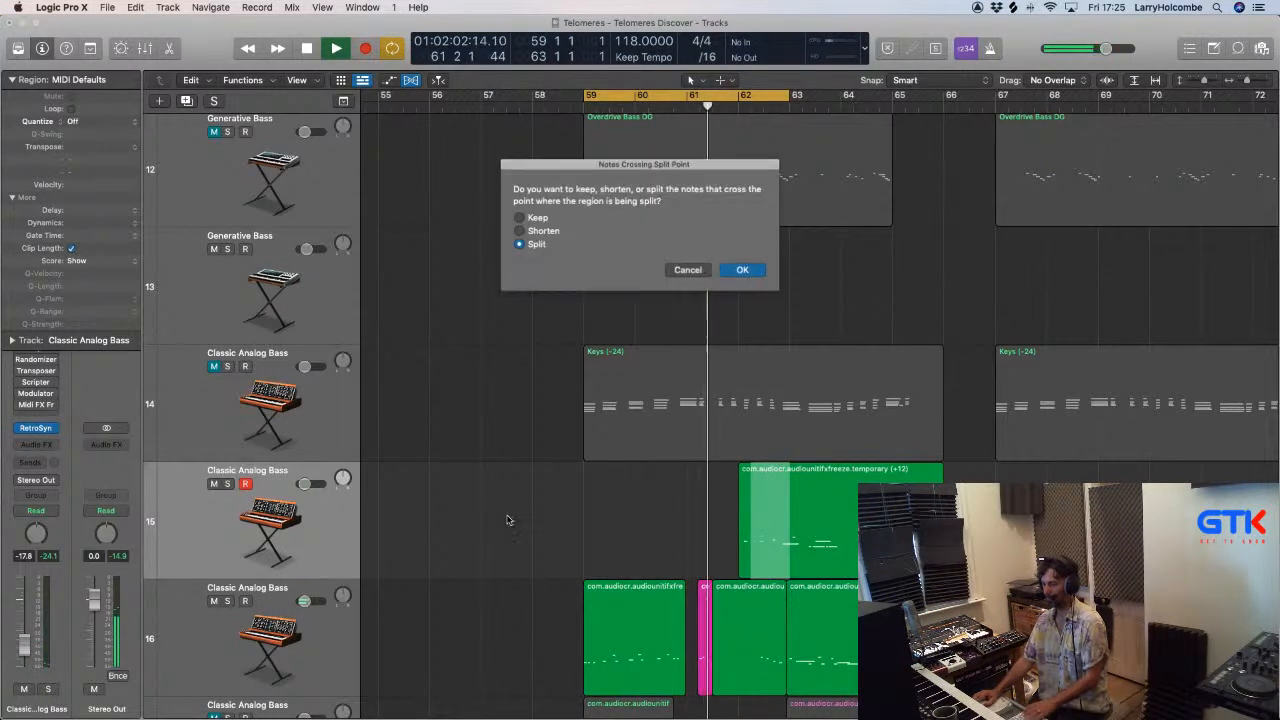
click(743, 270)
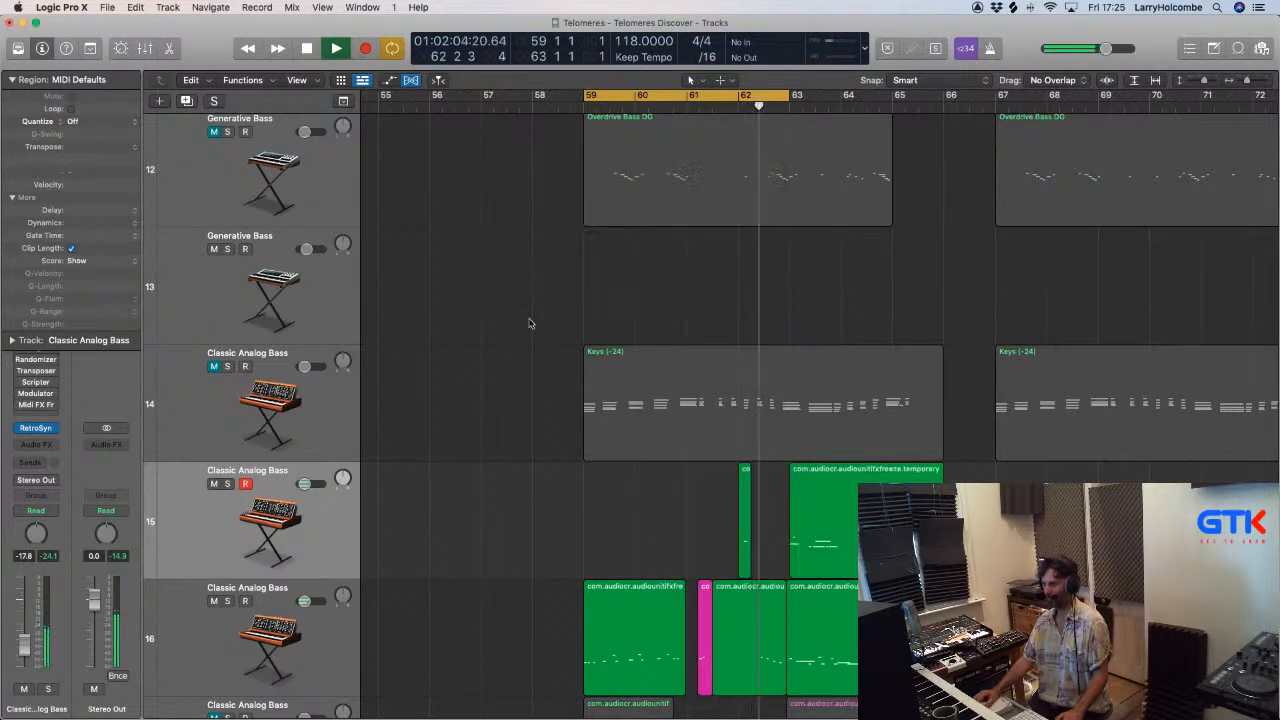
Move the short segment at the start of bar 62 from track 15 onto track 16.
scroll(529, 319, up, 1)
key(super+Up)
key(super+Up)
key(super+Up)
key(super+Up)
key(super+Up)
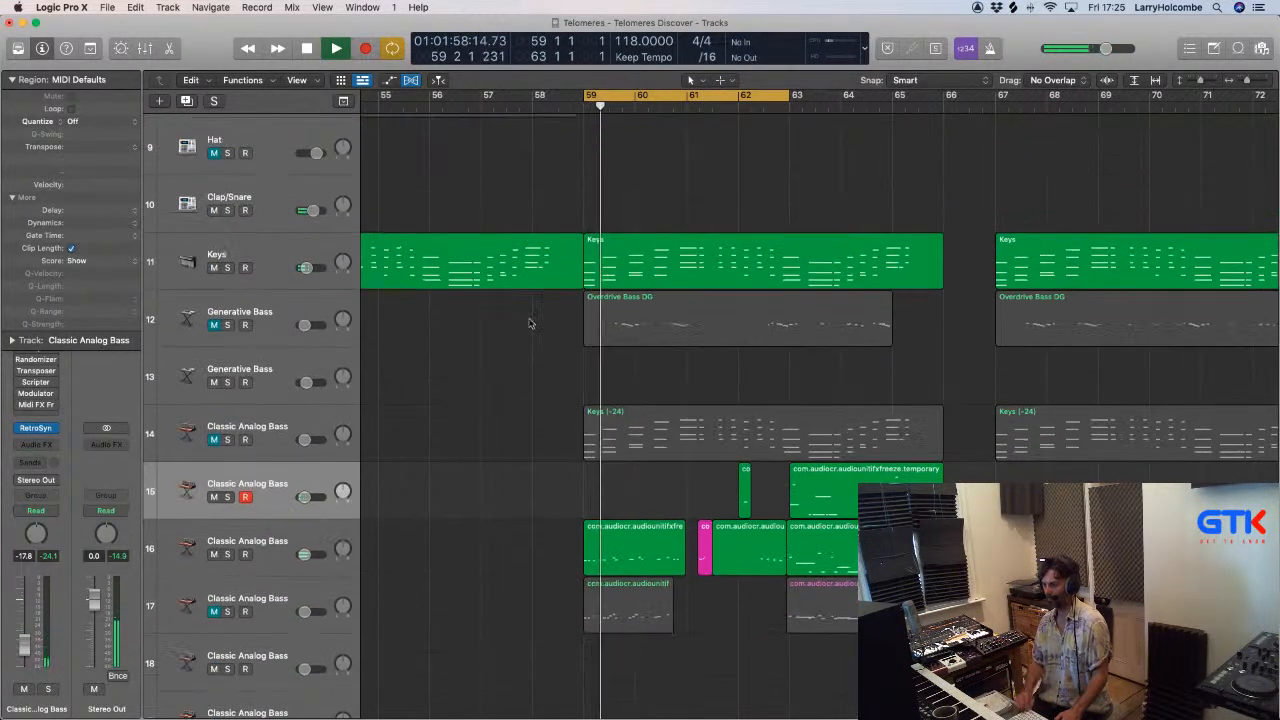
drag(514, 457, 1116, 700)
drag(713, 200, 713, 330)
Join track 16's regions from bar 59 to just before bar 63, remove the joined region's transposition, and replay it.
drag(426, 293, 722, 302)
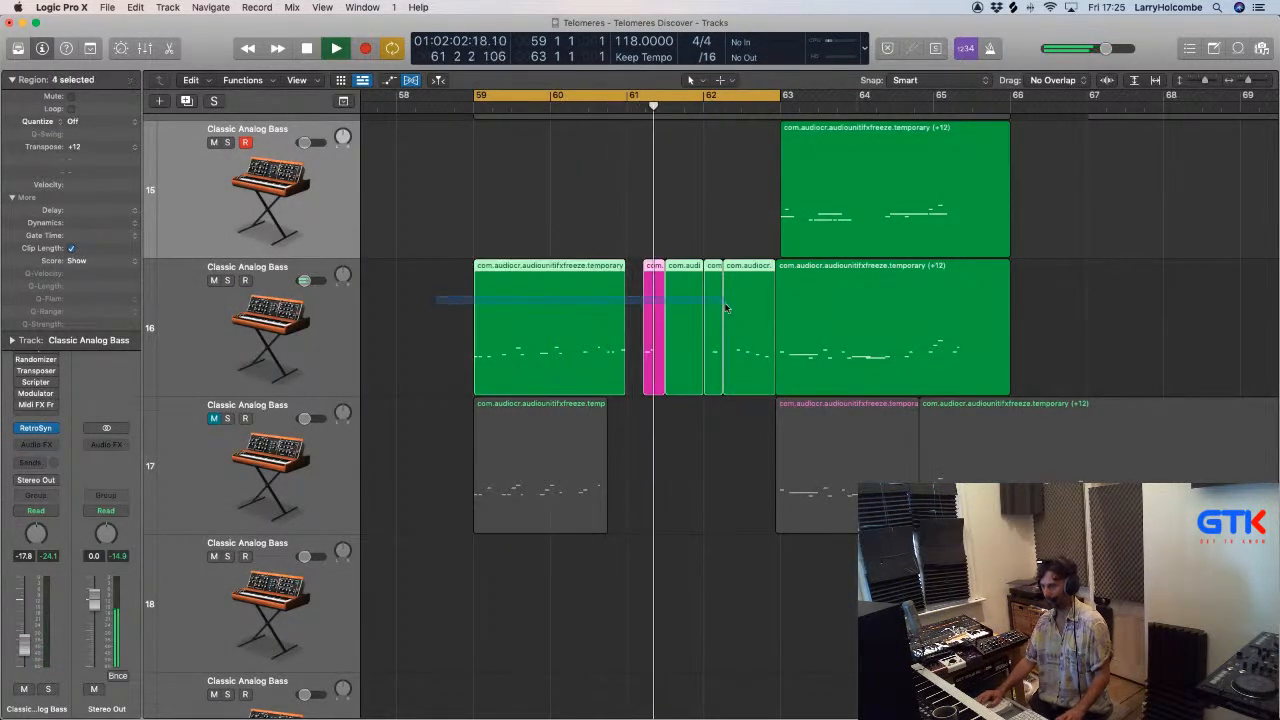
key(j)
key(space)
key(space)
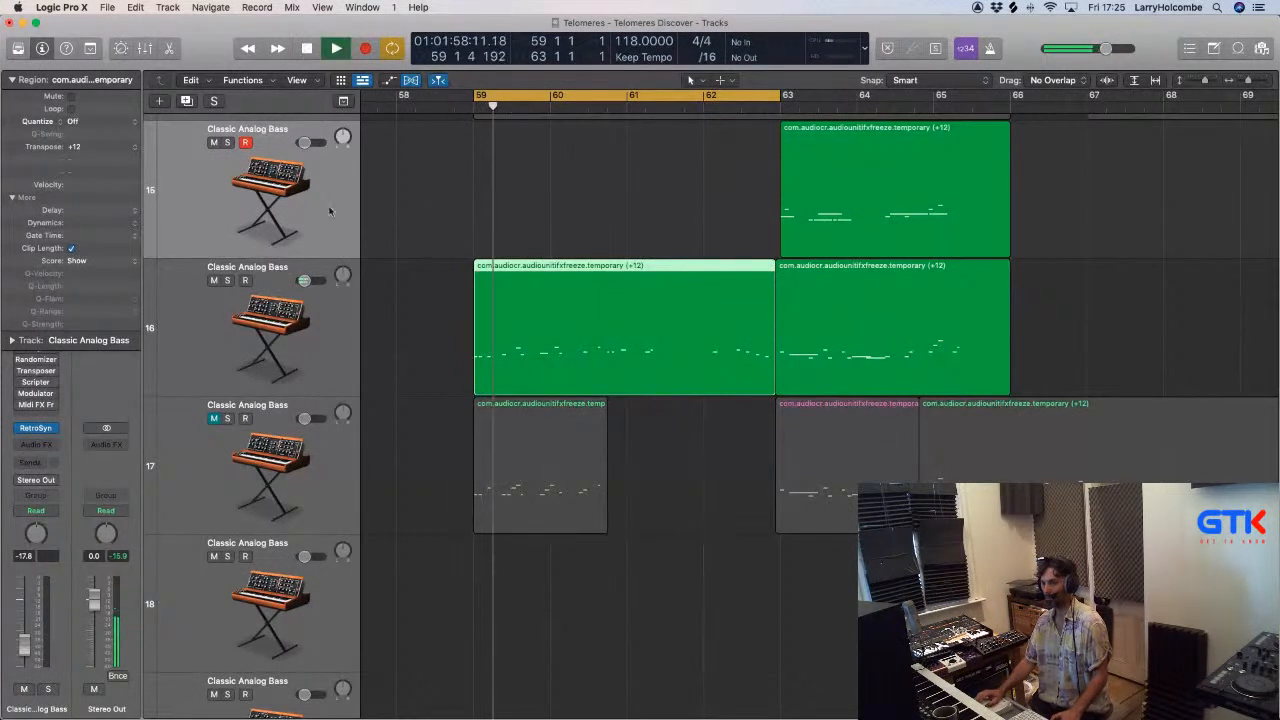
key(space)
click(134, 149)
click(90, 158)
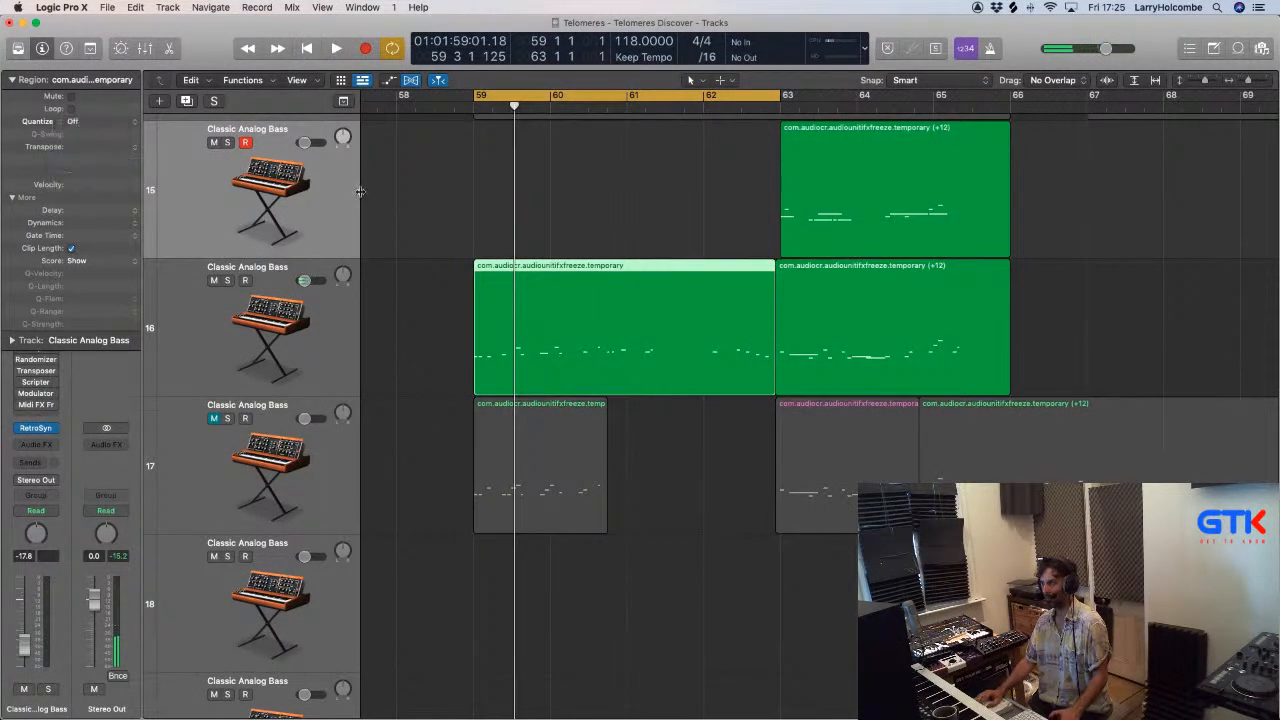
key(space)
click(422, 200)
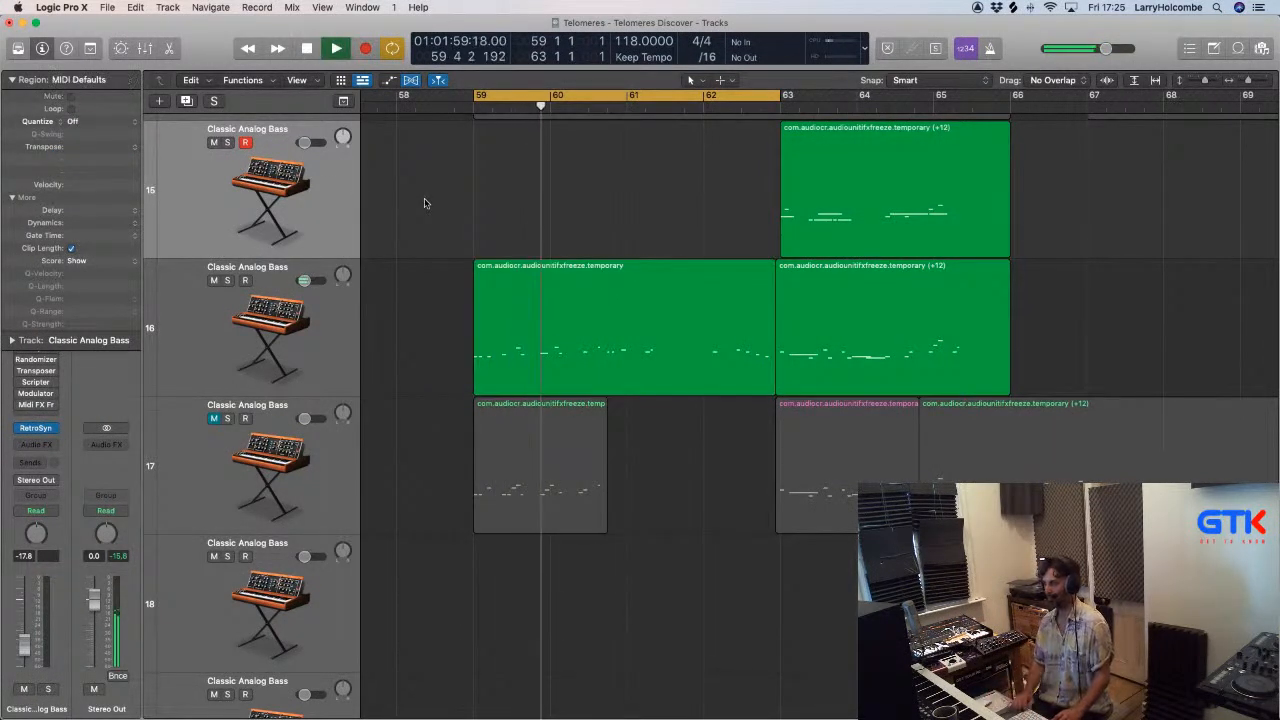
Open the Retro Synth on track 16's Mixer channel during playback, then close the instrument and the Mixer.
key(x)
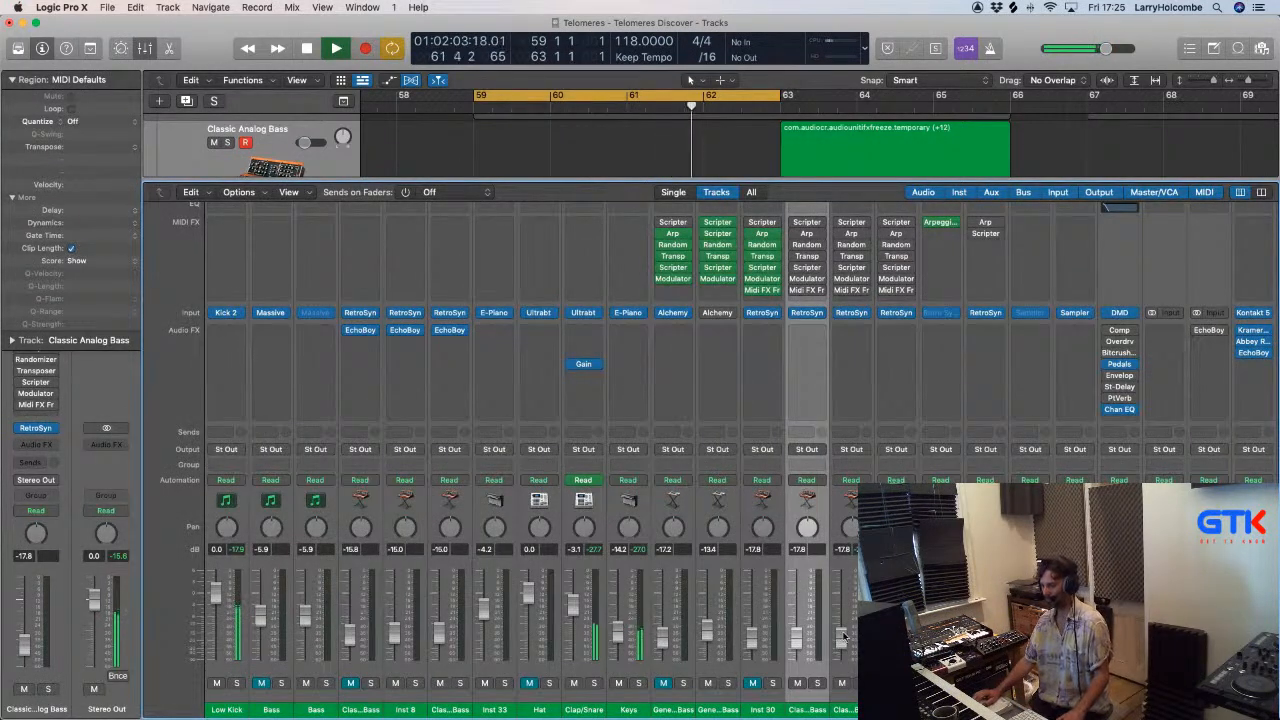
scroll(805, 643, right, 1)
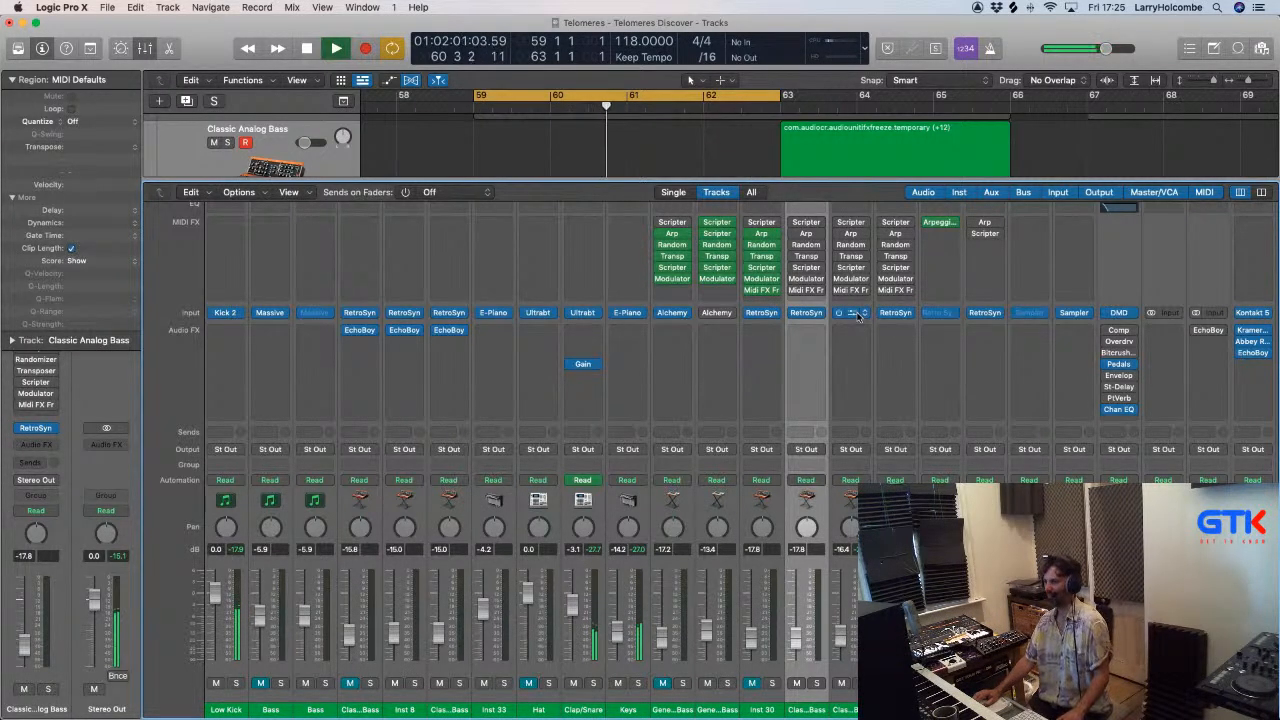
click(857, 315)
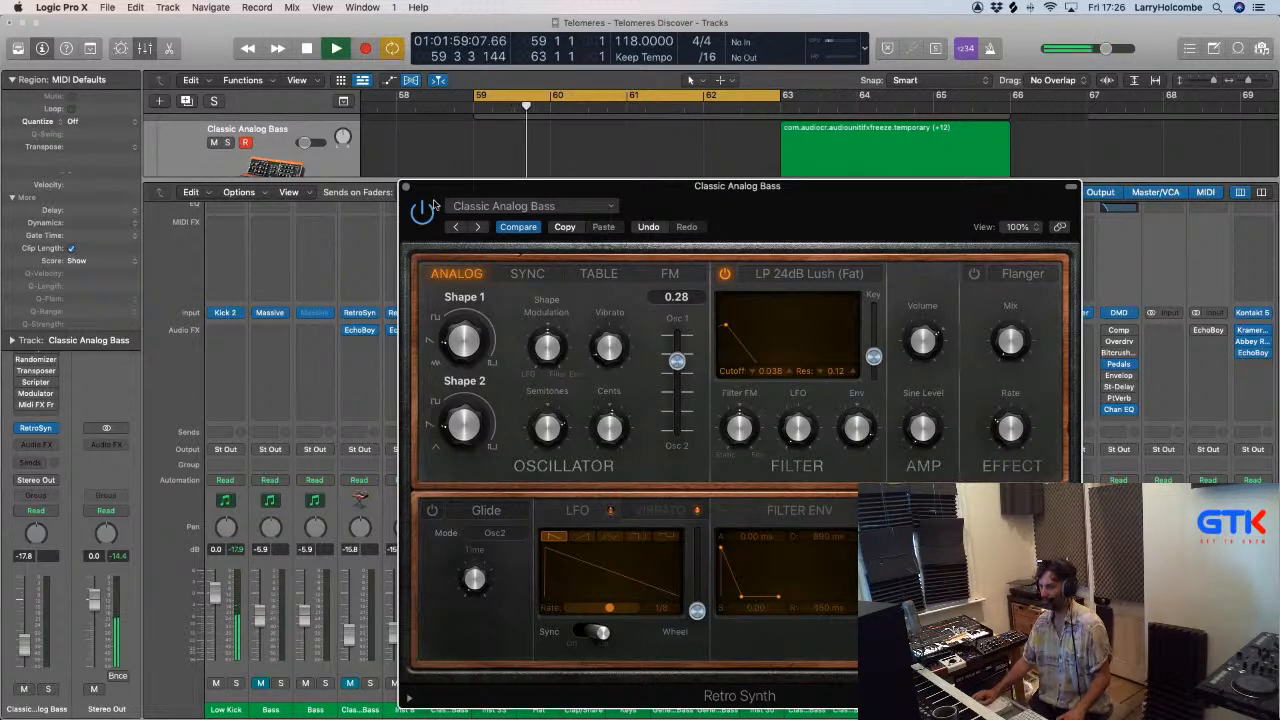
click(405, 189)
key(x)
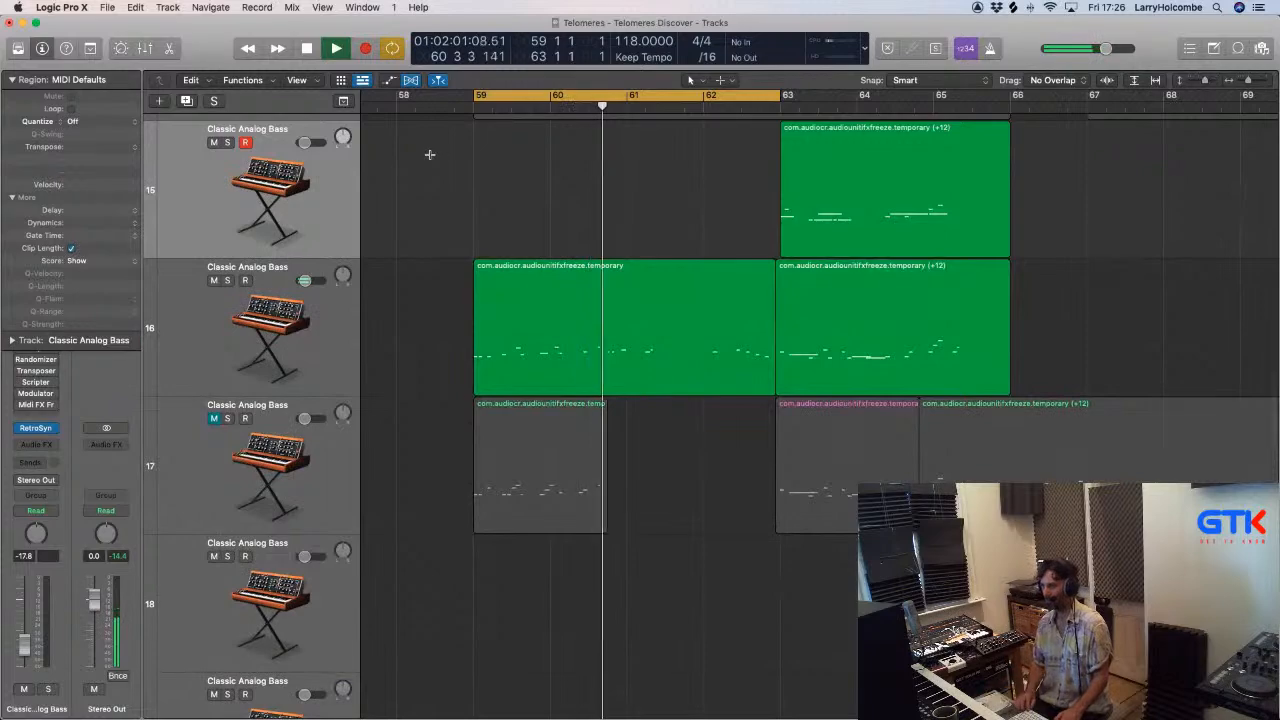
Mute the Keys track in the full track overview and replay the loop from bar 59 to 63.
key(super+Up)
key(super+Up)
key(super+Up)
key(super+Up)
key(super+Up)
key(super+Up)
key(super+Up)
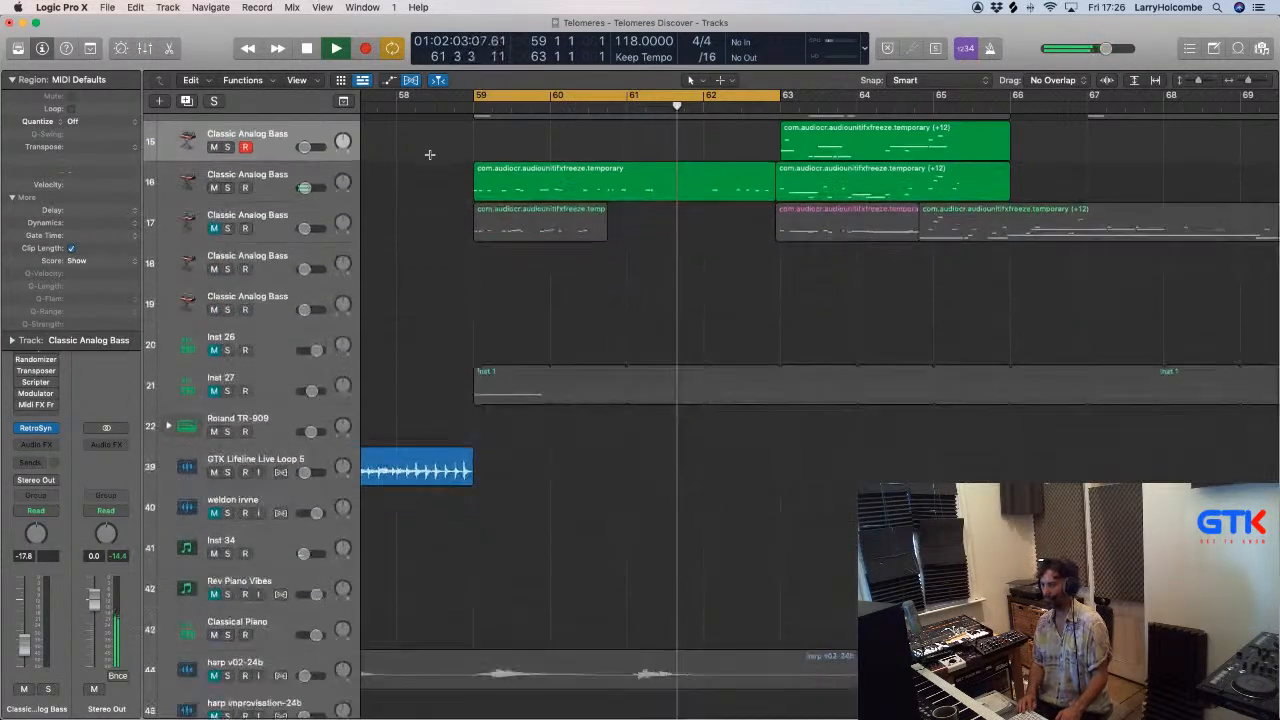
key(super+Up)
key(super+Up)
key(super+Up)
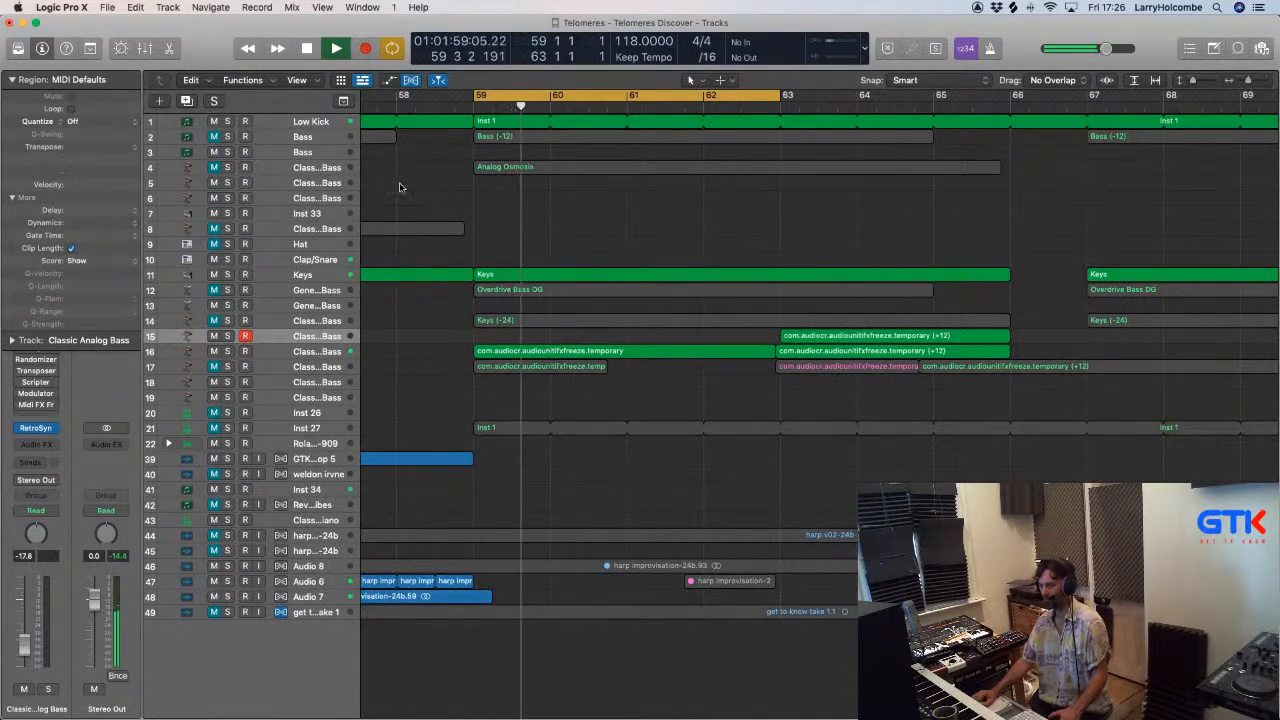
scroll(430, 190, left, 3)
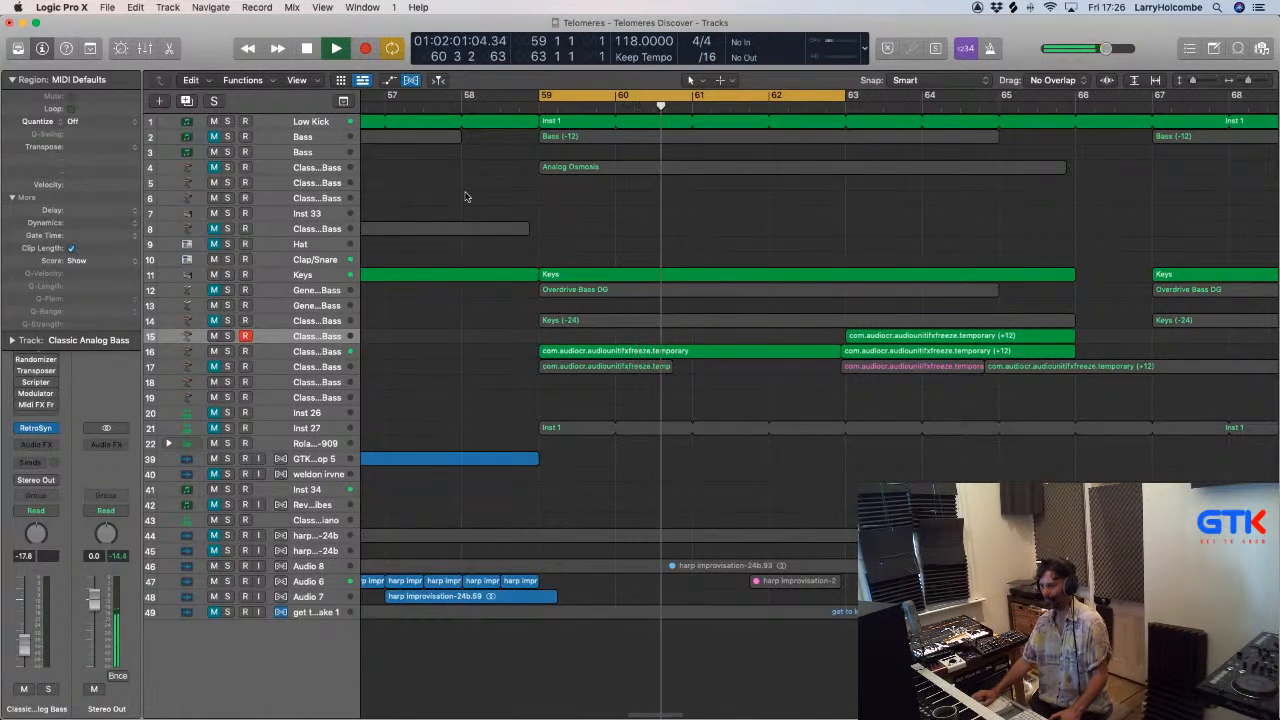
key(space)
click(215, 275)
key(space)
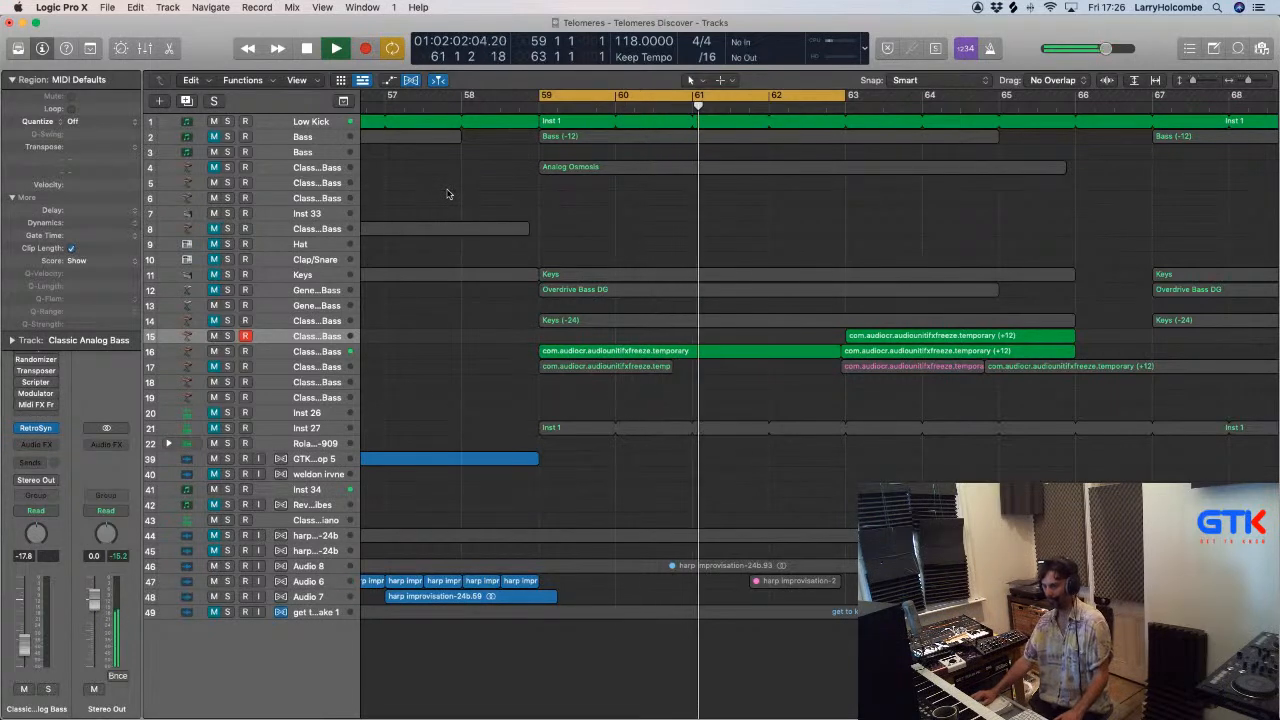
Stop the loop, unmute the "get to know take 1" track and play the loop again with it.
click(310, 581)
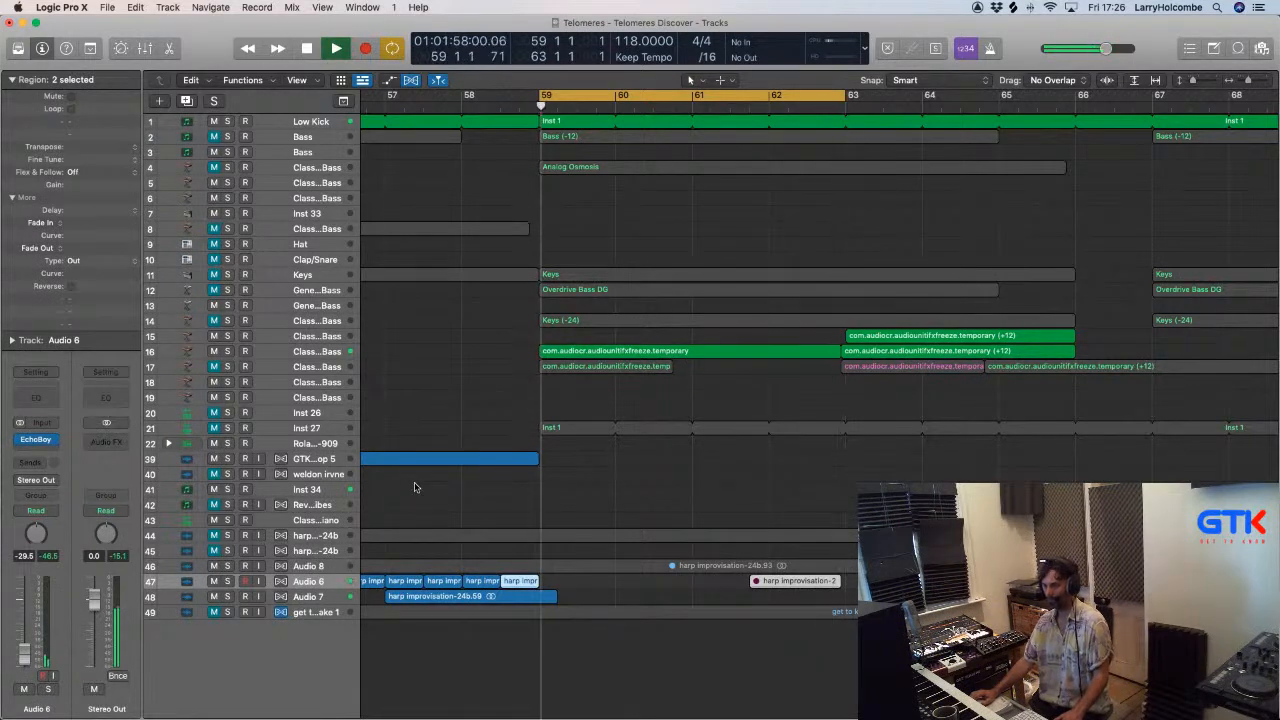
key(space)
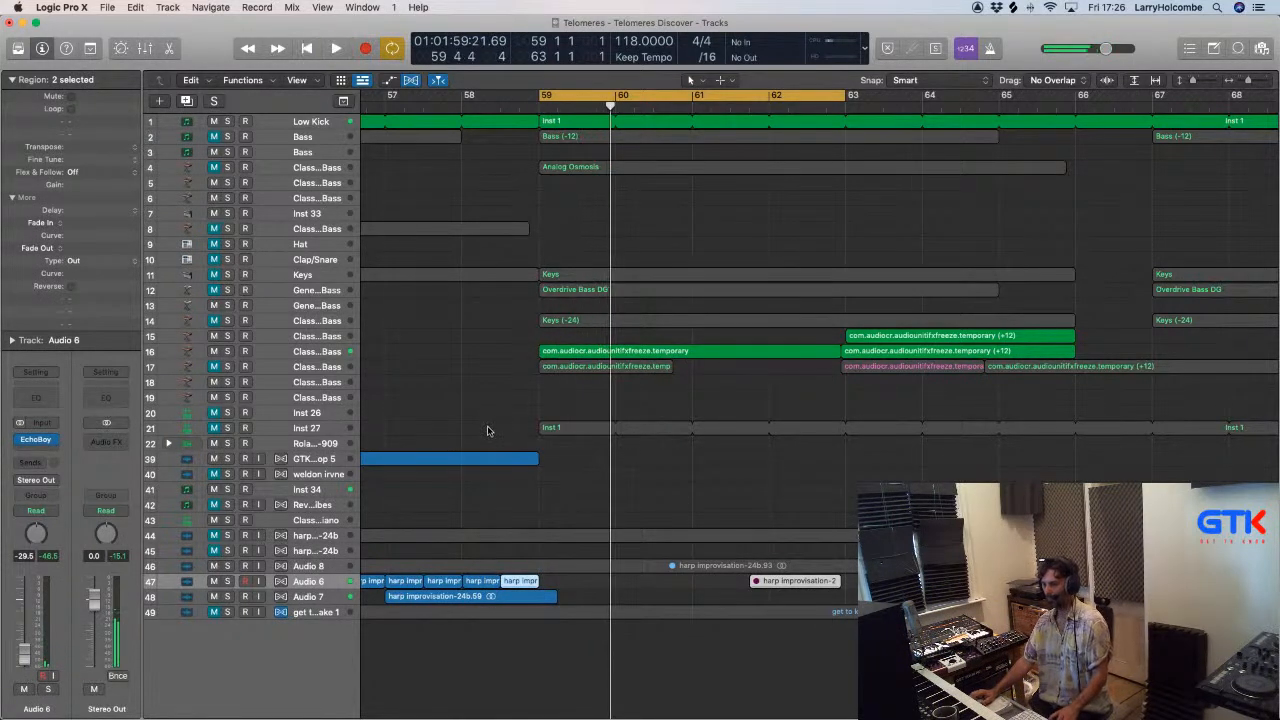
drag(469, 250, 806, 706)
ctrl+alt+click(754, 606)
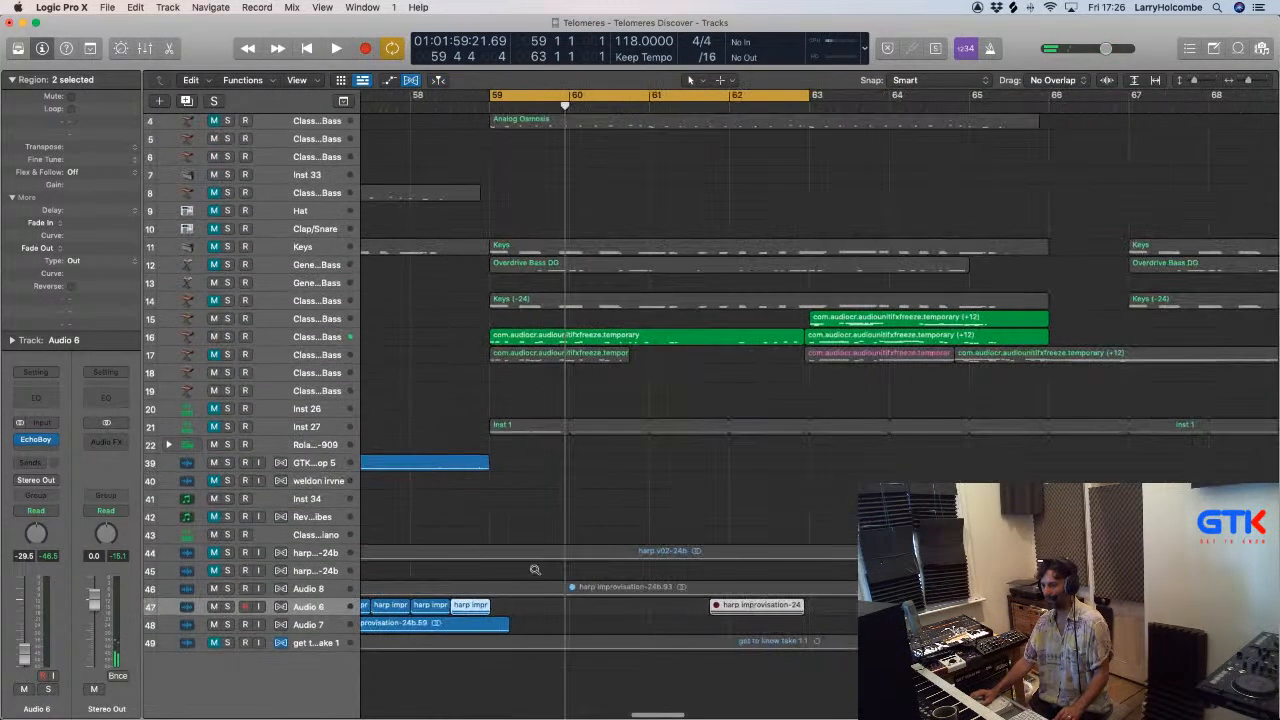
drag(445, 561, 600, 642)
ctrl+alt+click(621, 643)
ctrl+alt+click(621, 643)
ctrl+alt+click(621, 643)
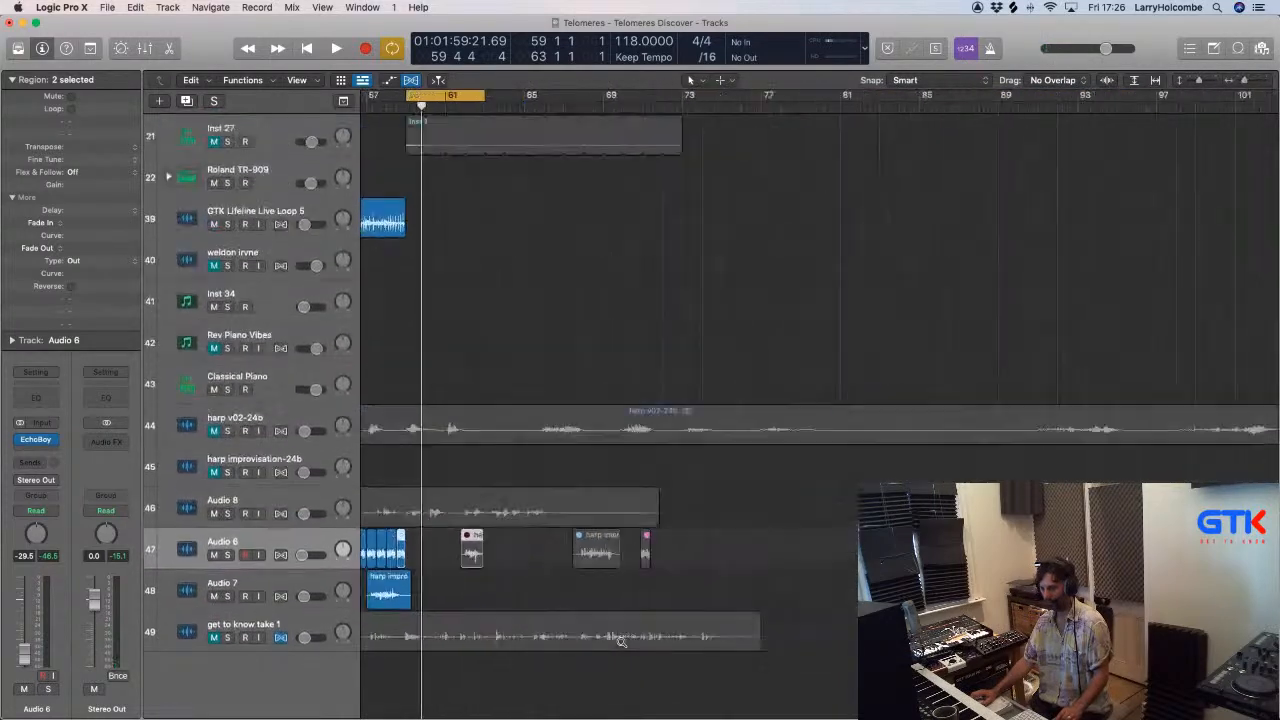
ctrl+alt+click(621, 643)
scroll(621, 645, left, 2)
click(448, 195)
scroll(486, 300, left, 3)
click(216, 640)
click(272, 639)
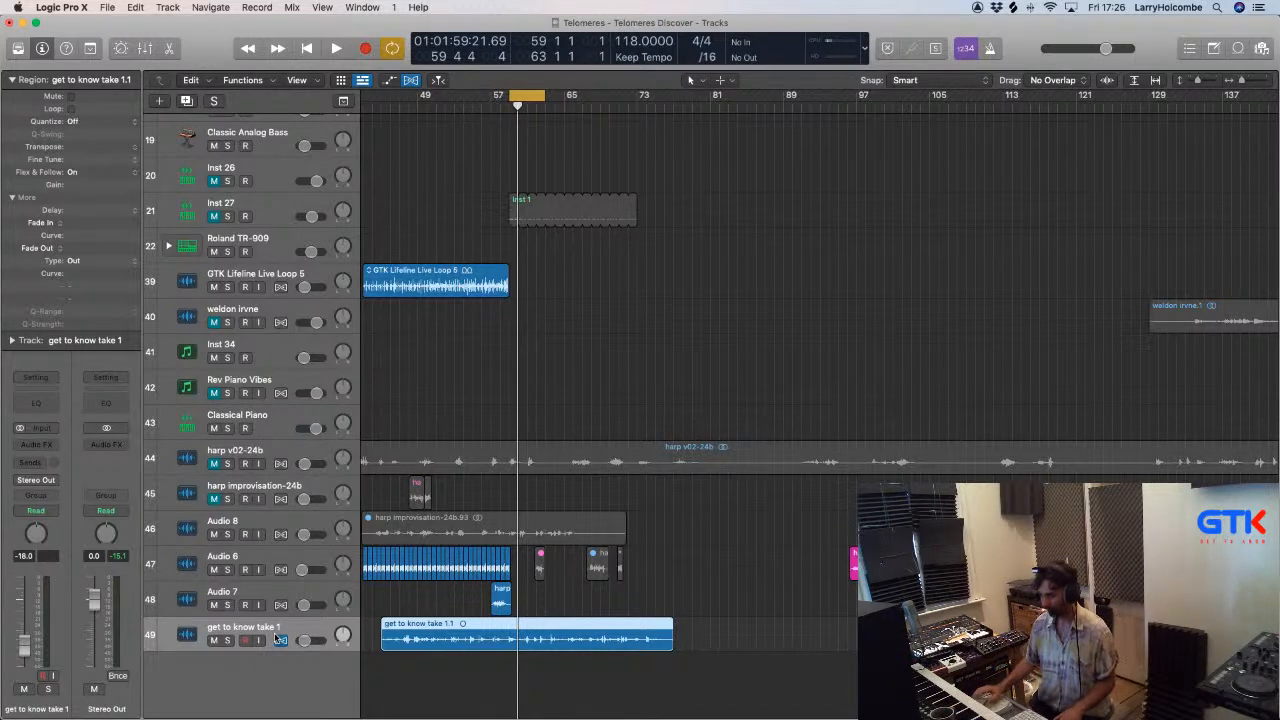
click(607, 368)
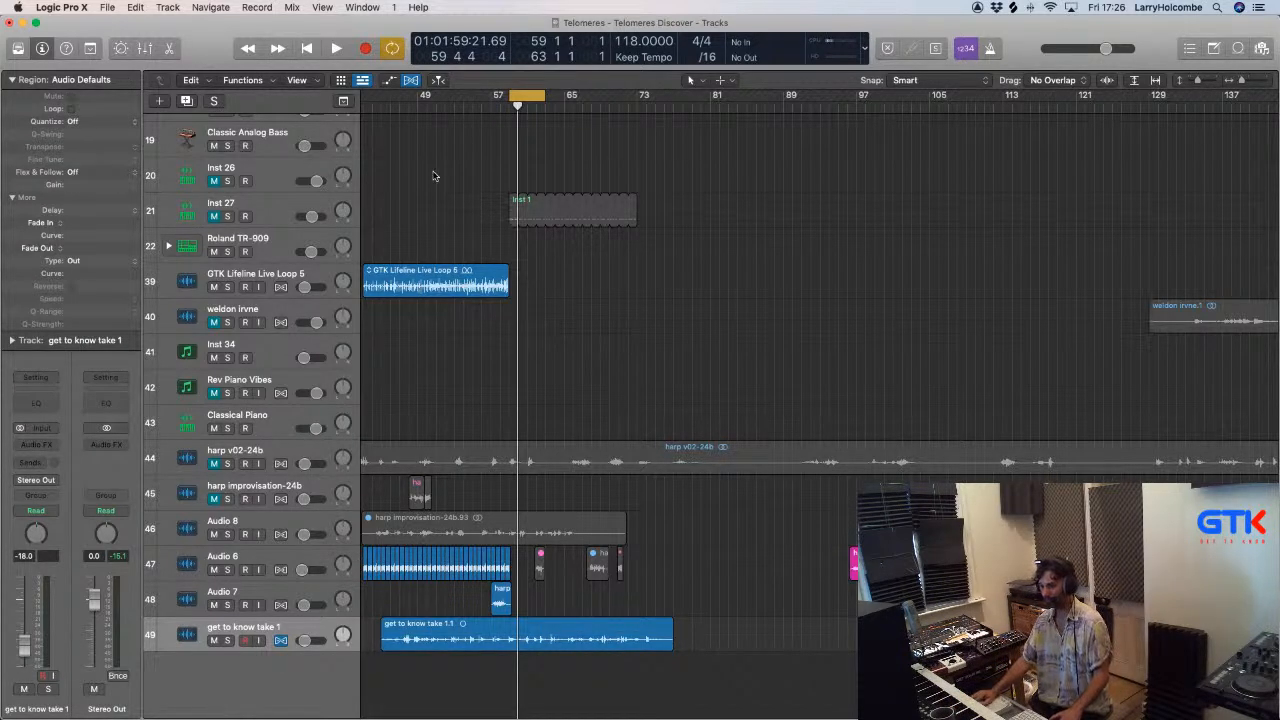
key(space)
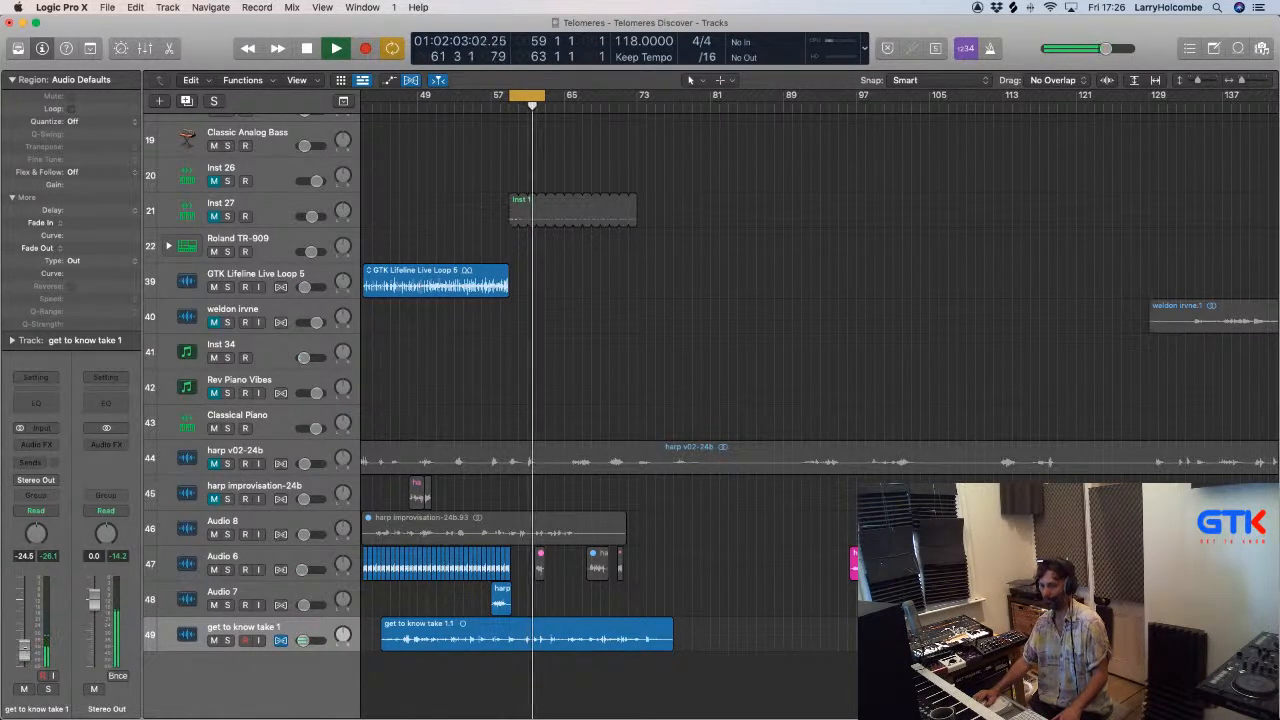
Look over the channel strips in the Mixer during playback, then close the Mixer.
scroll(737, 289, up, 2)
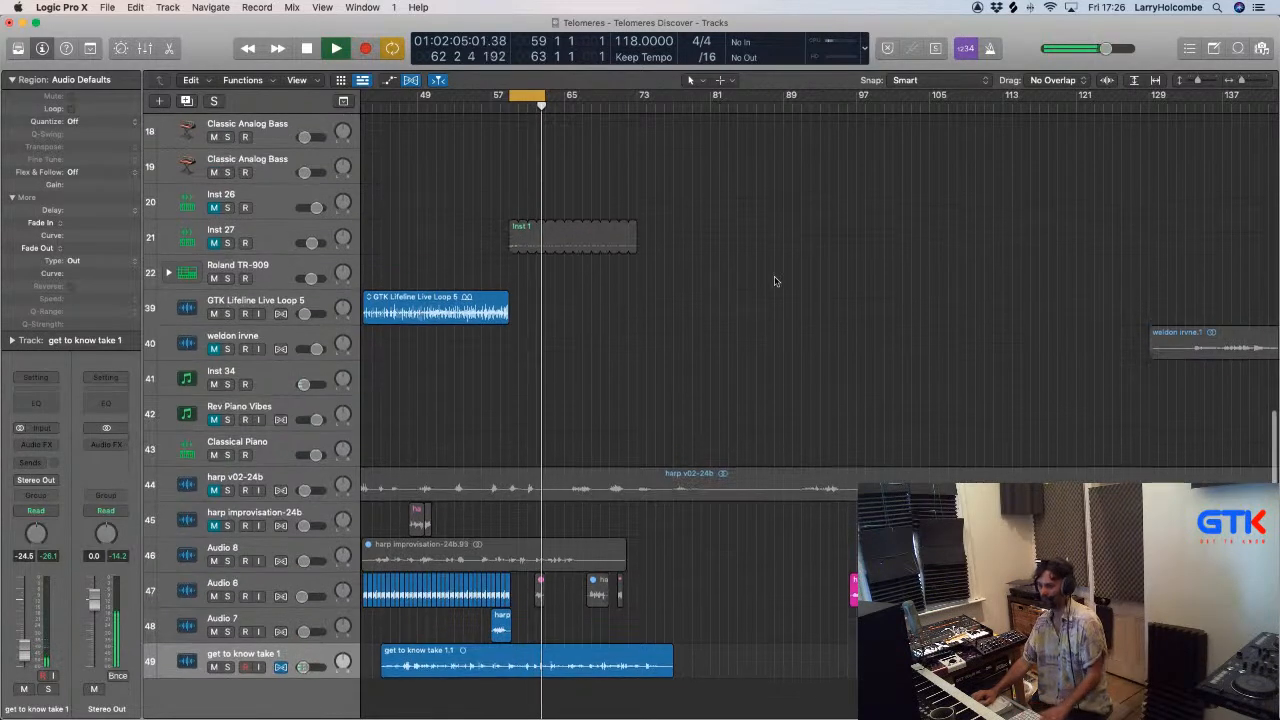
key(x)
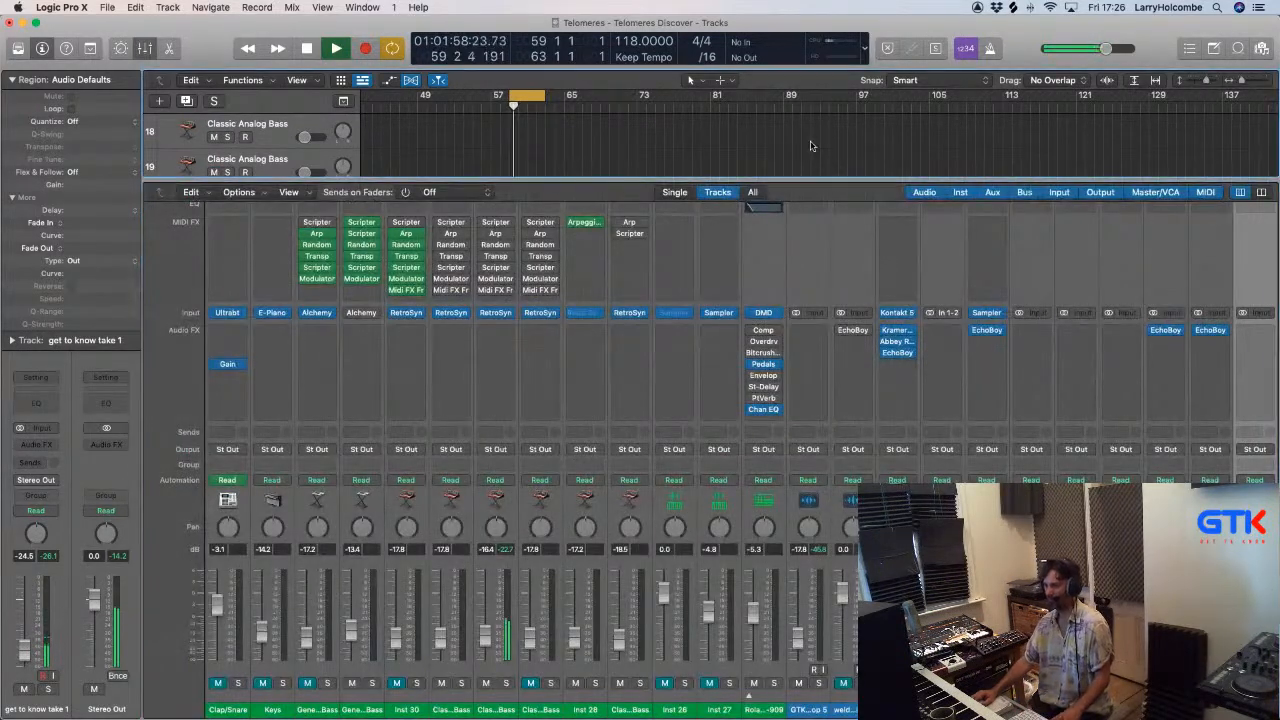
key(x)
scroll(809, 234, left, 5)
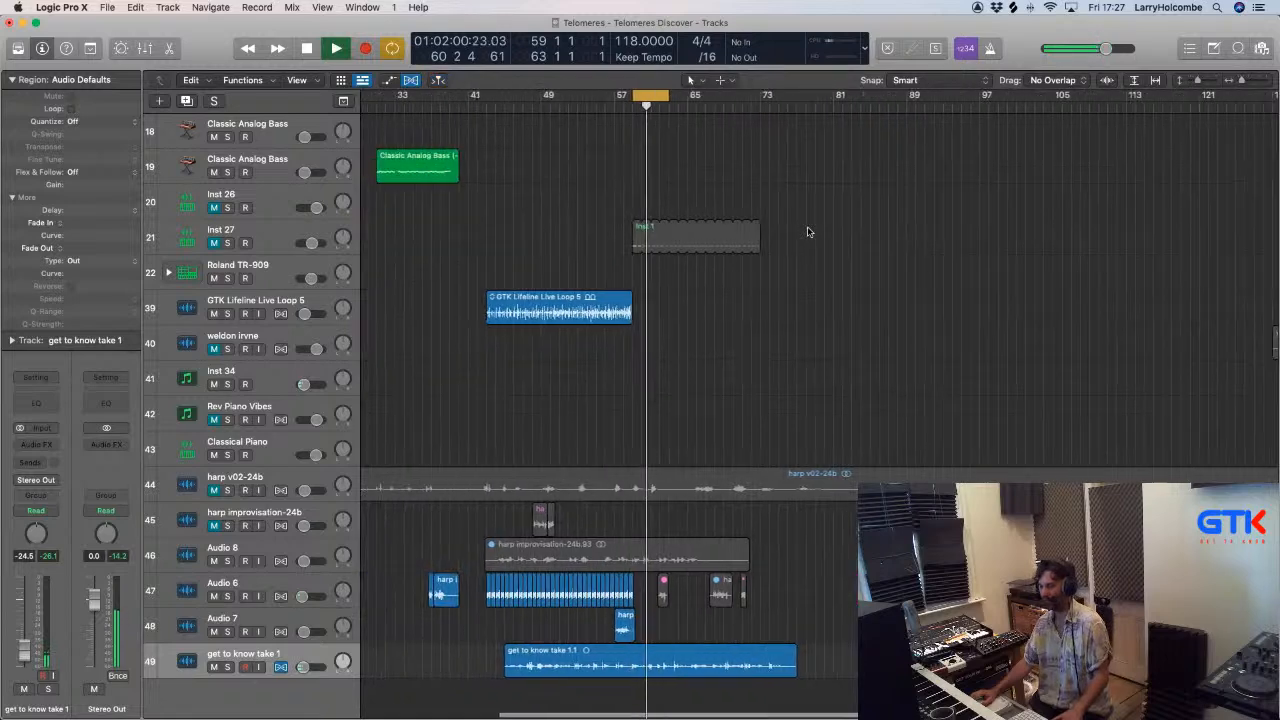
Audition Classic Analog Bass track 14 and Generative Bass track 12 in the loop by unmuting them in turn.
scroll(605, 285, up, 8)
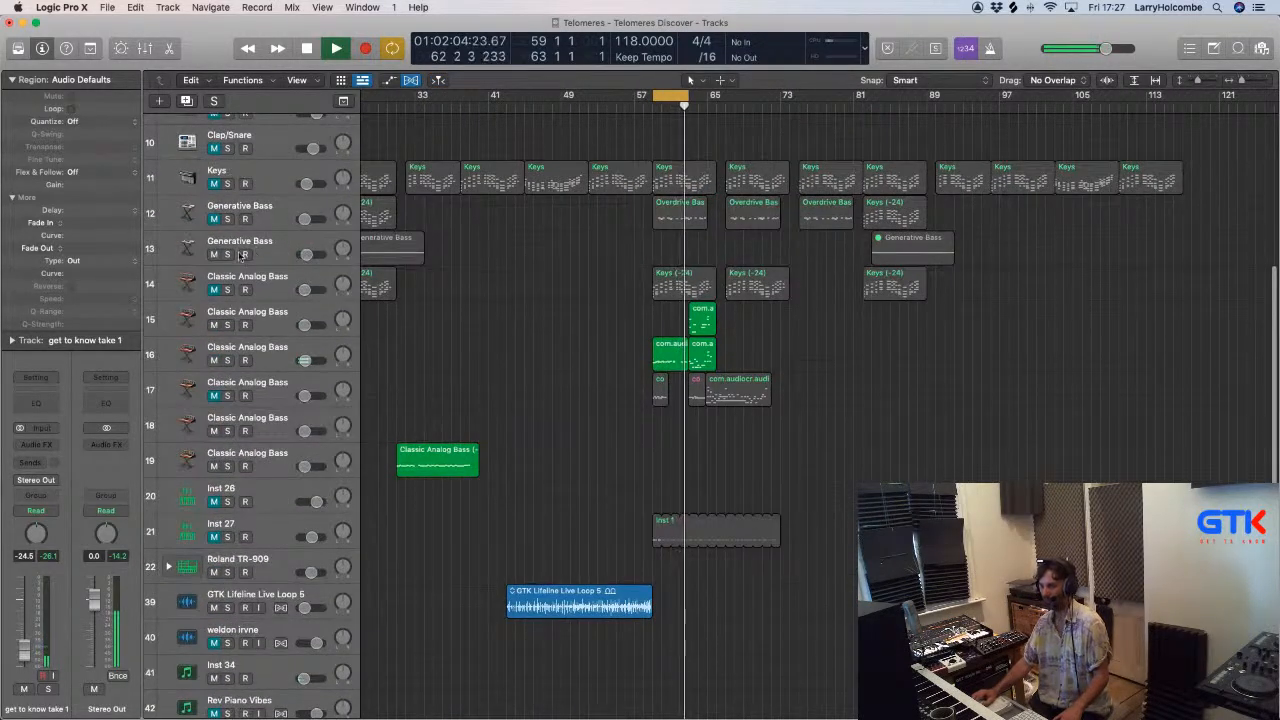
click(280, 277)
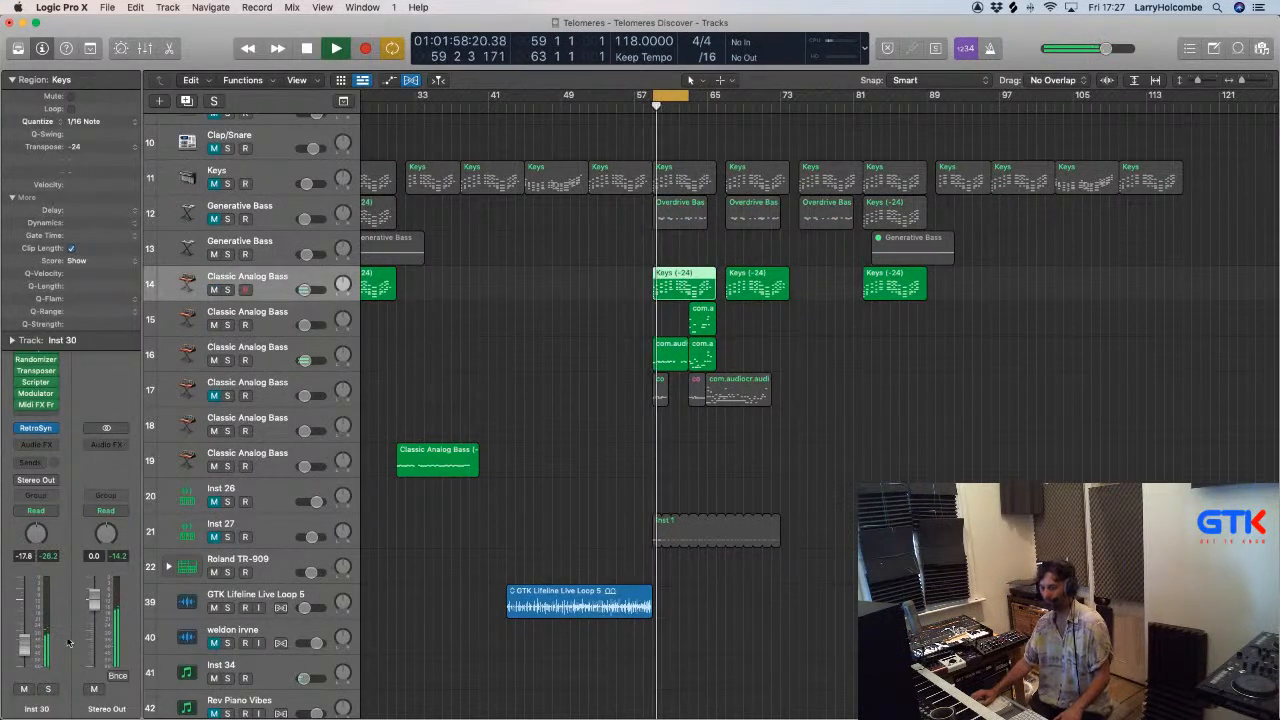
click(212, 291)
click(213, 219)
click(282, 207)
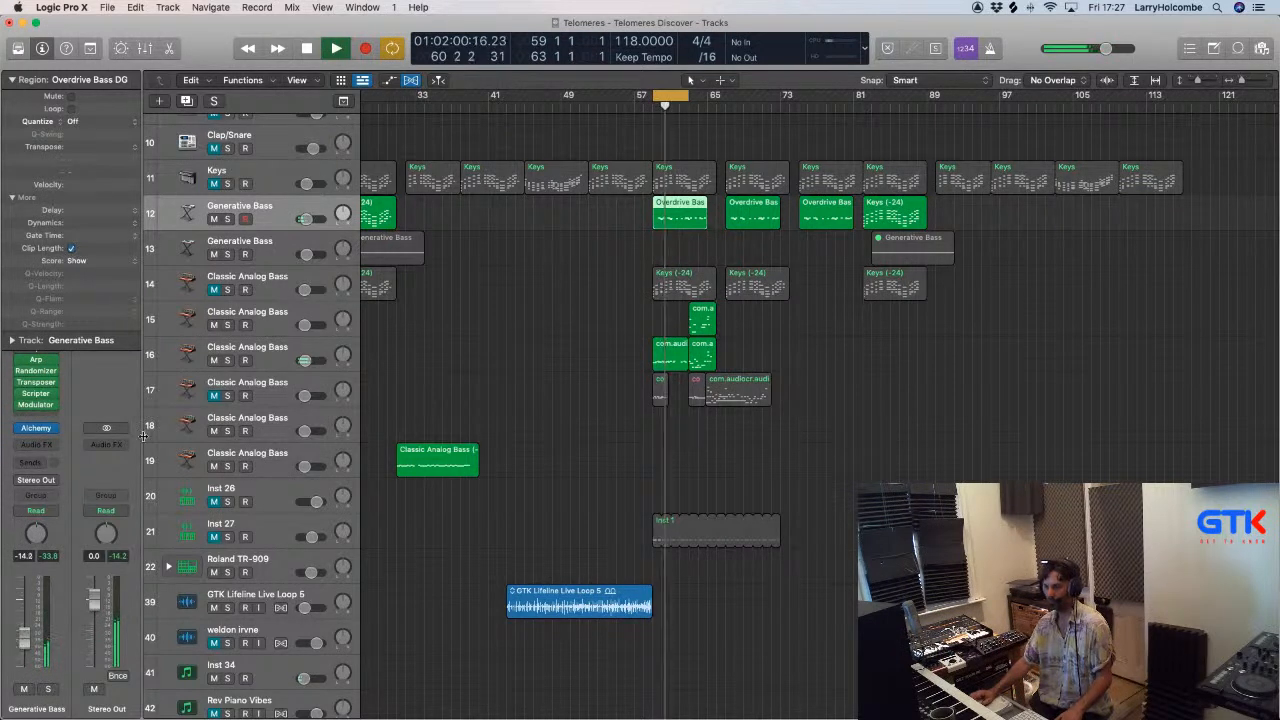
Mute Generative Bass track 12 and unmute the Keys track while the loop plays.
click(217, 190)
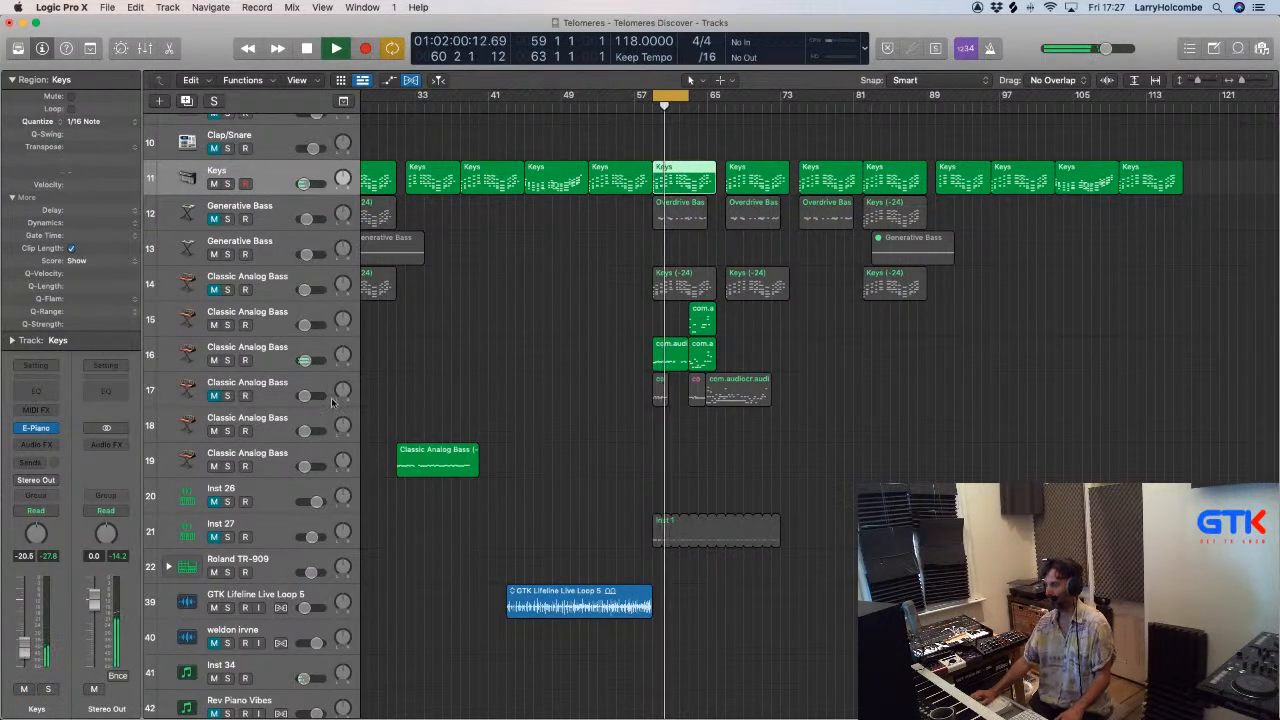
click(475, 138)
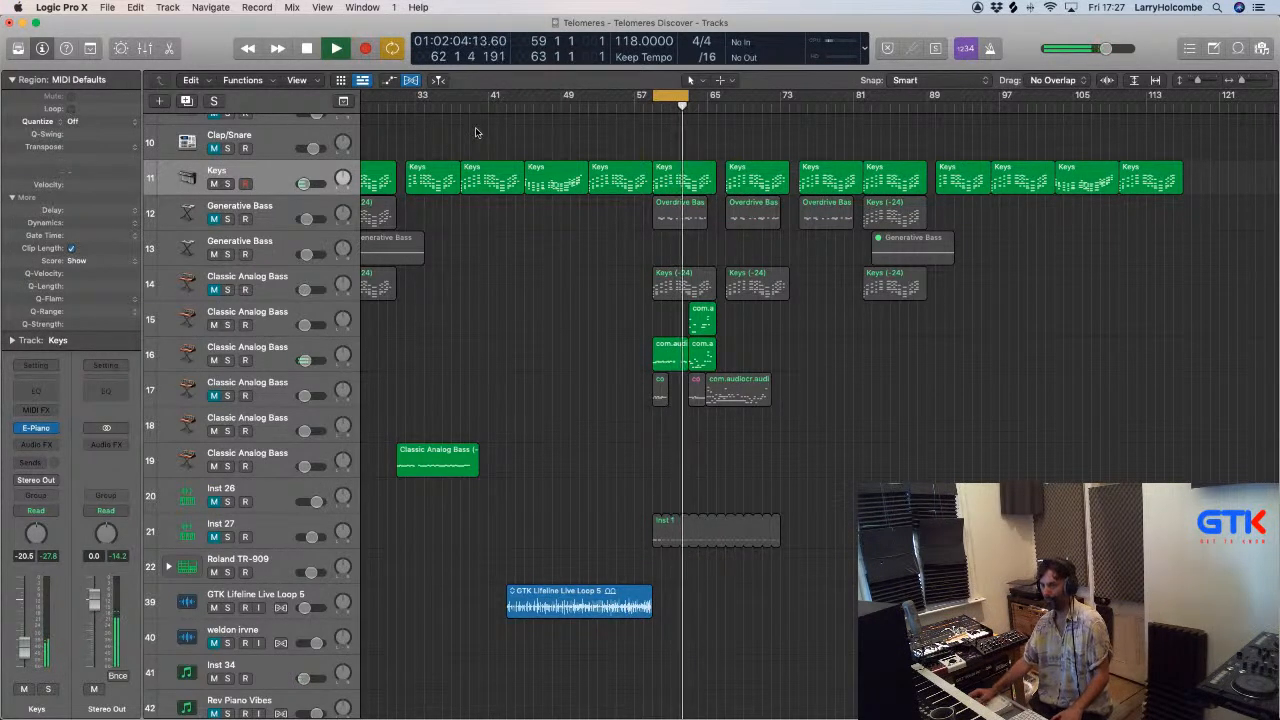
Unmute the short harp region just before bar 63 on the Audio 6 track and replay the loop.
key(super+Up)
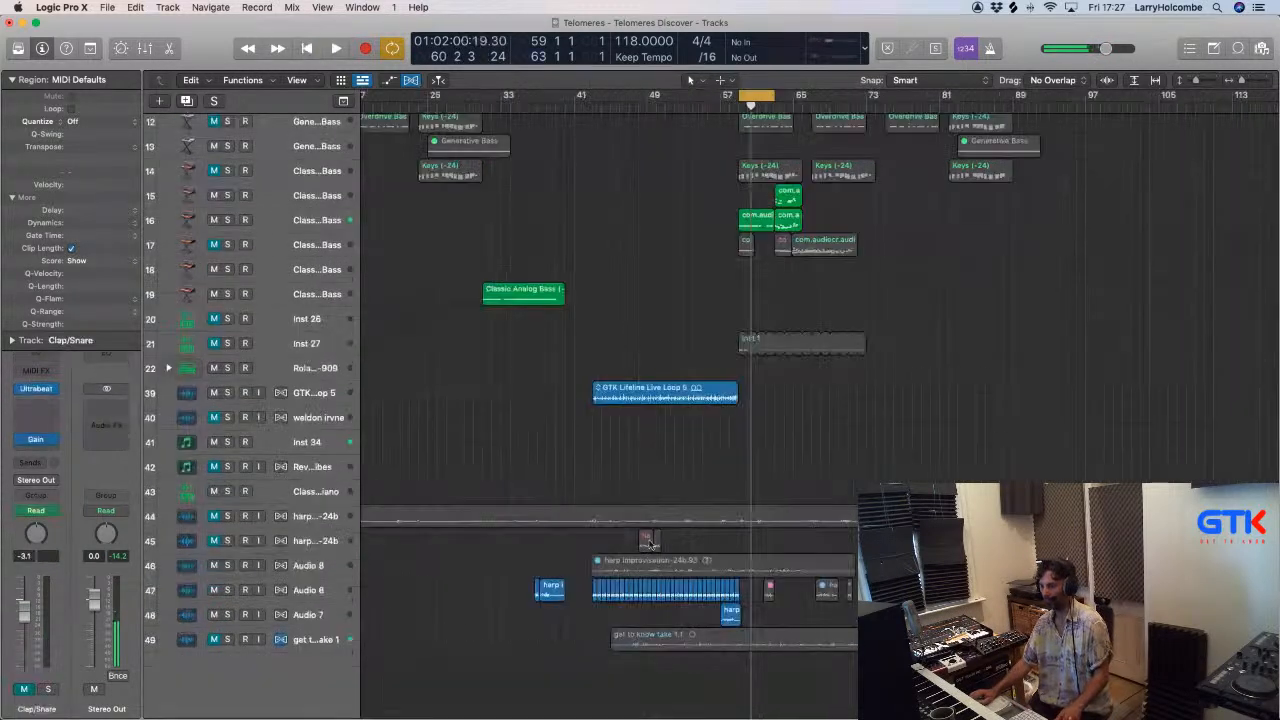
scroll(766, 630, up, 5)
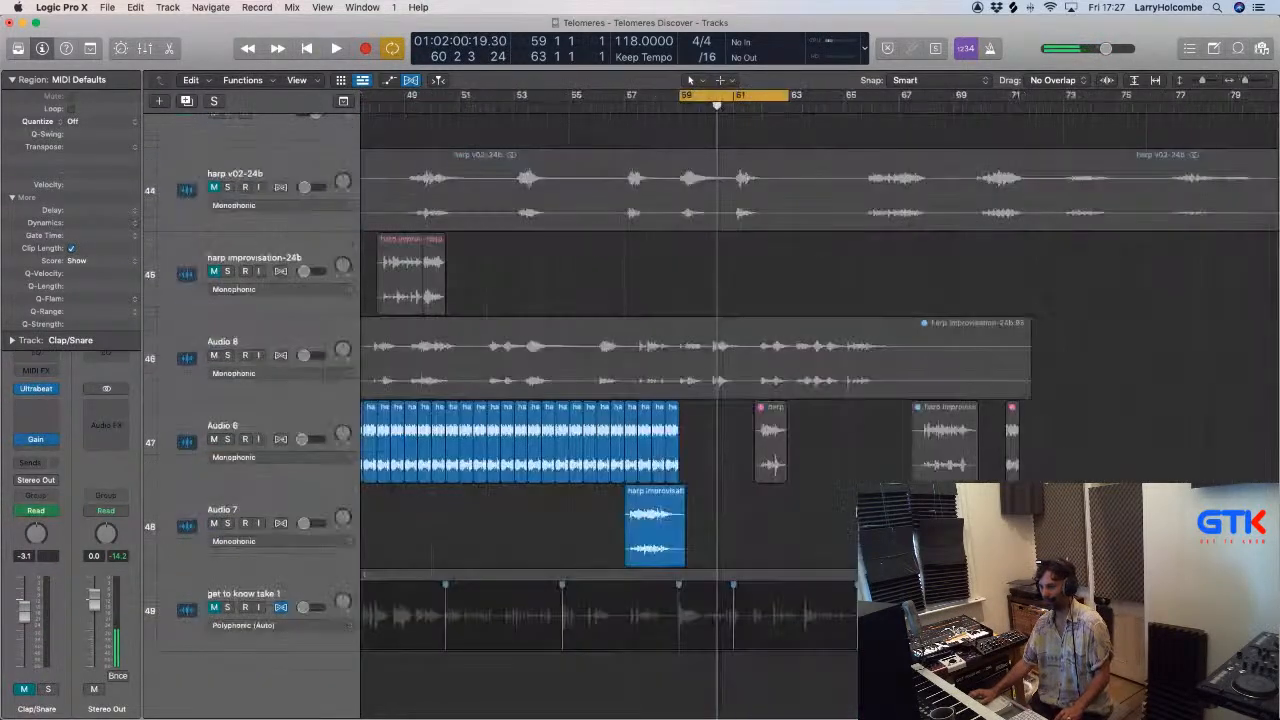
click(771, 447)
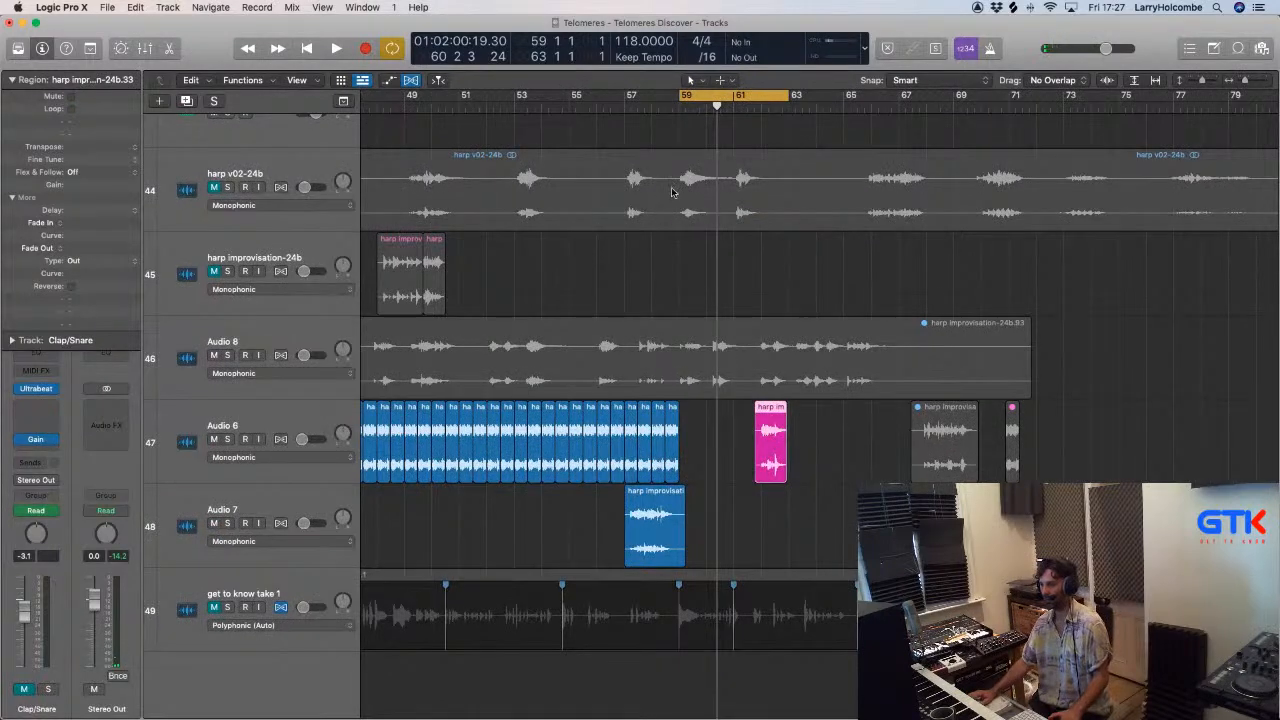
key(space)
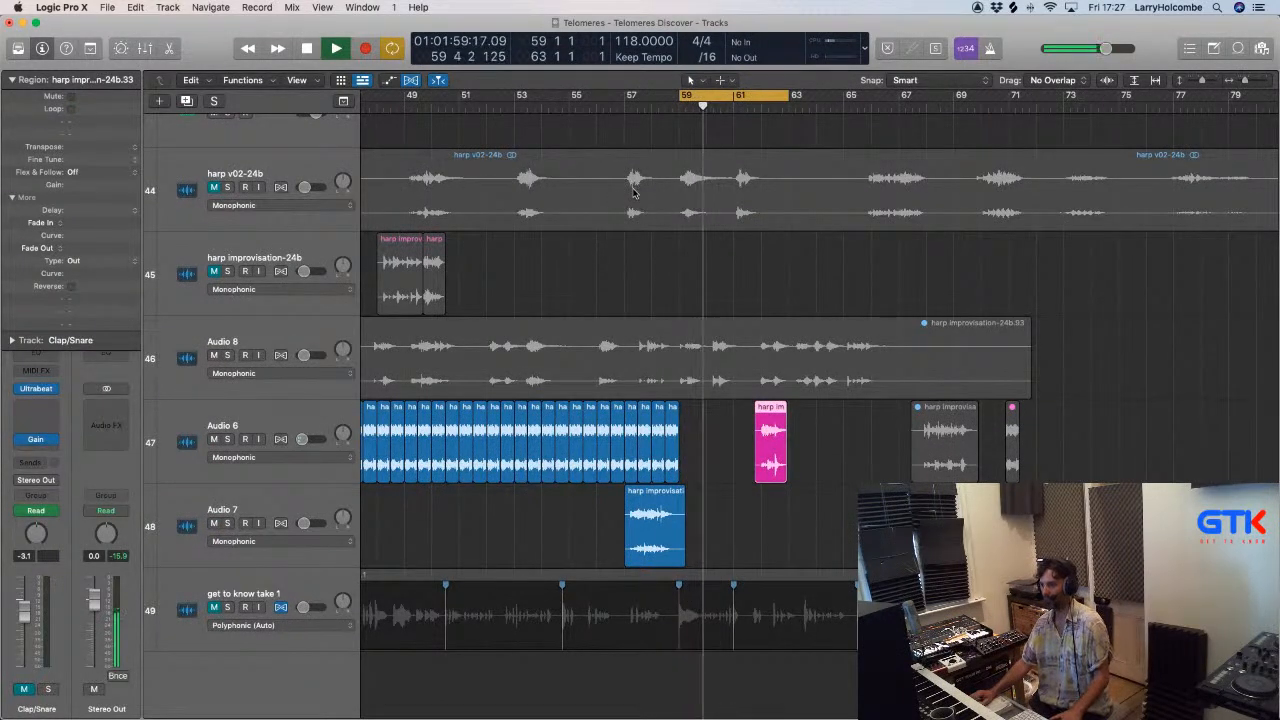
click(617, 126)
scroll(617, 126, up, 1)
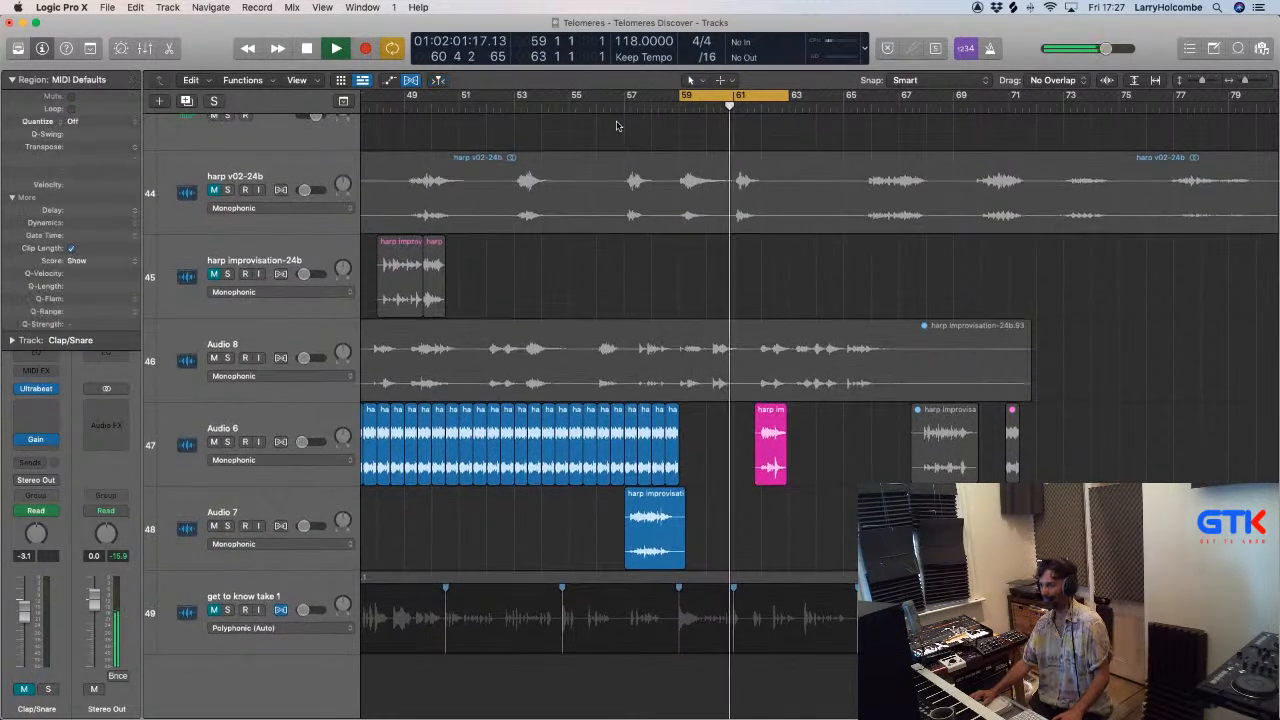
scroll(617, 126, up, 1)
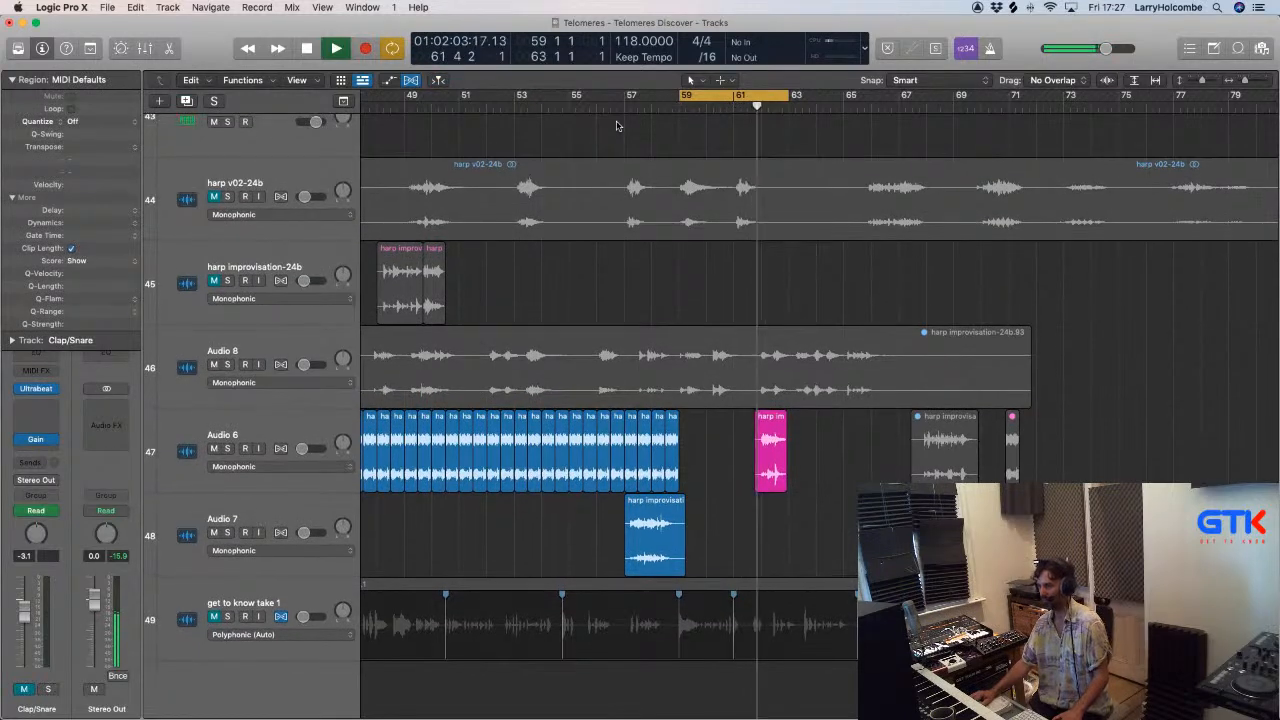
scroll(617, 124, up, 1)
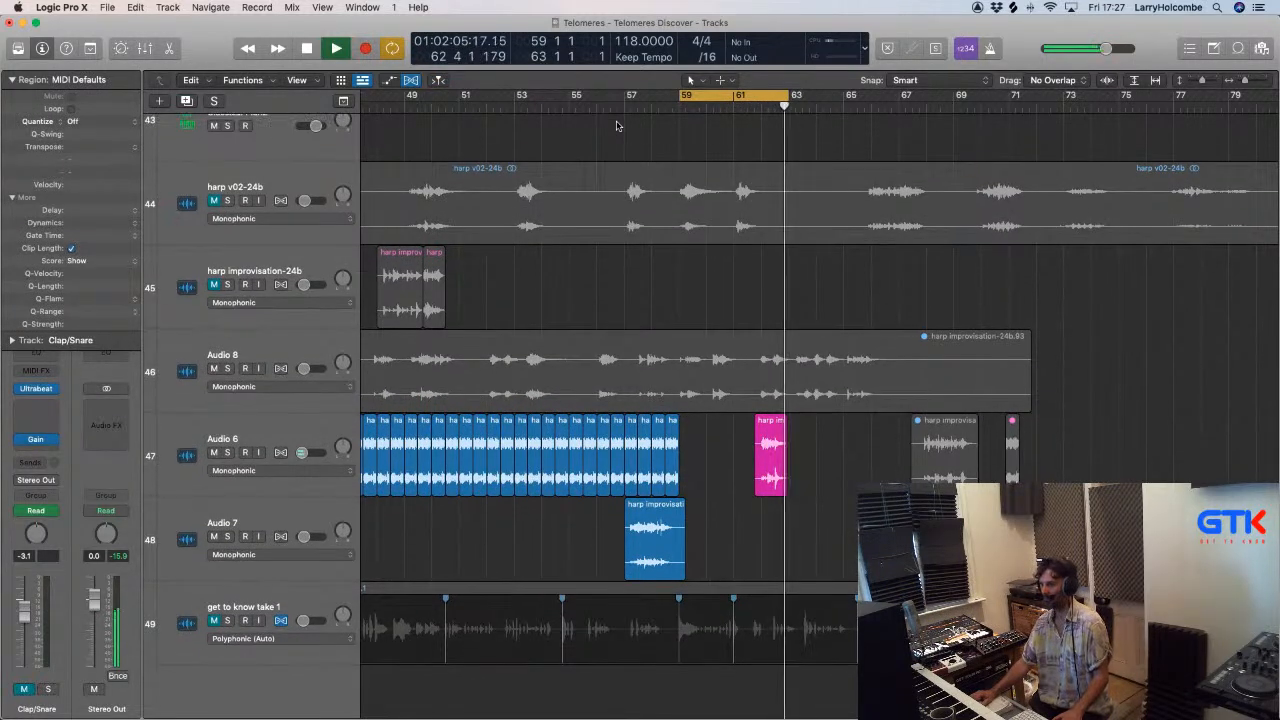
Unmute Classic Analog Bass track 4 and set its volume to -14.4 dB.
scroll(617, 122, up, 5)
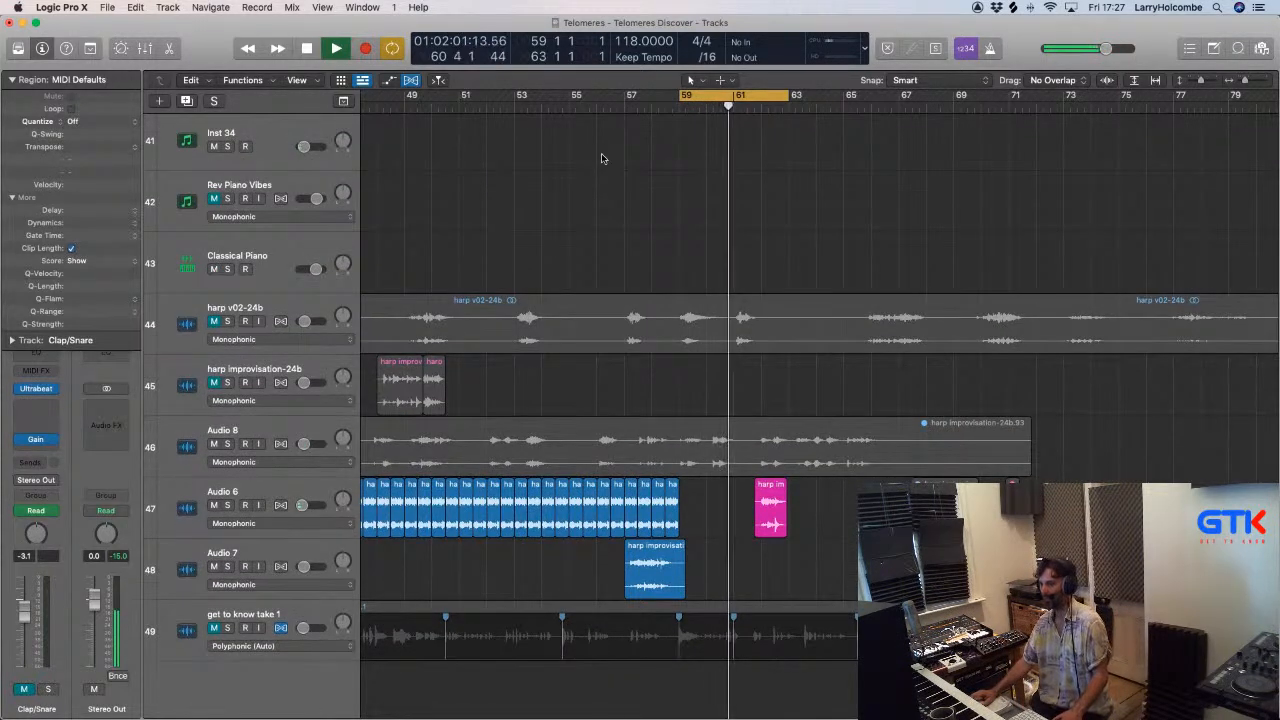
scroll(601, 158, up, 20)
scroll(601, 158, up, 10)
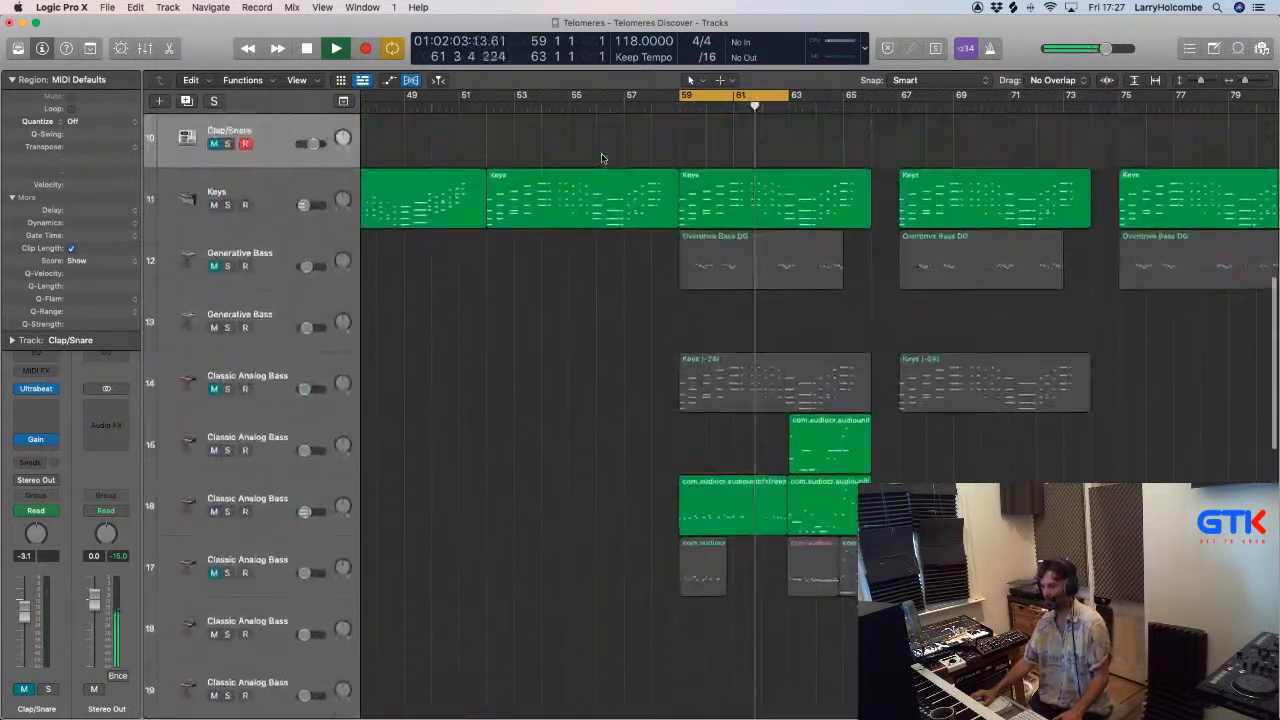
scroll(449, 337, up, 12)
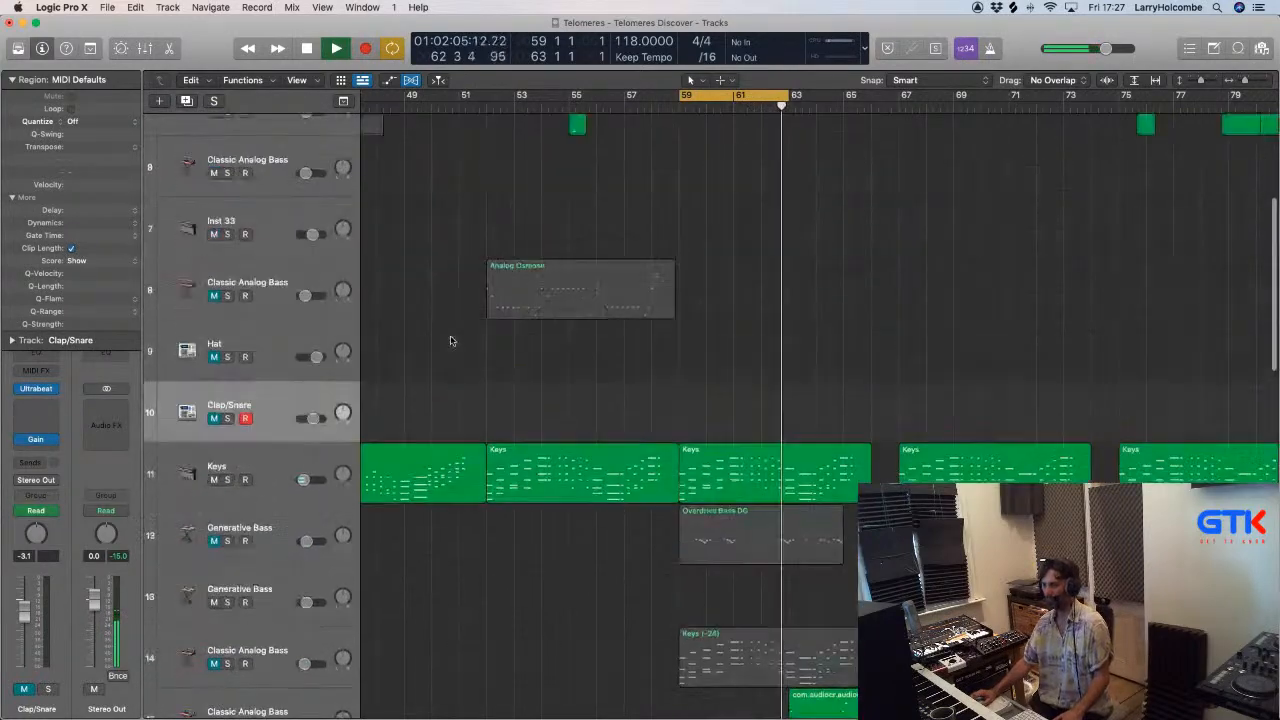
click(214, 316)
click(247, 304)
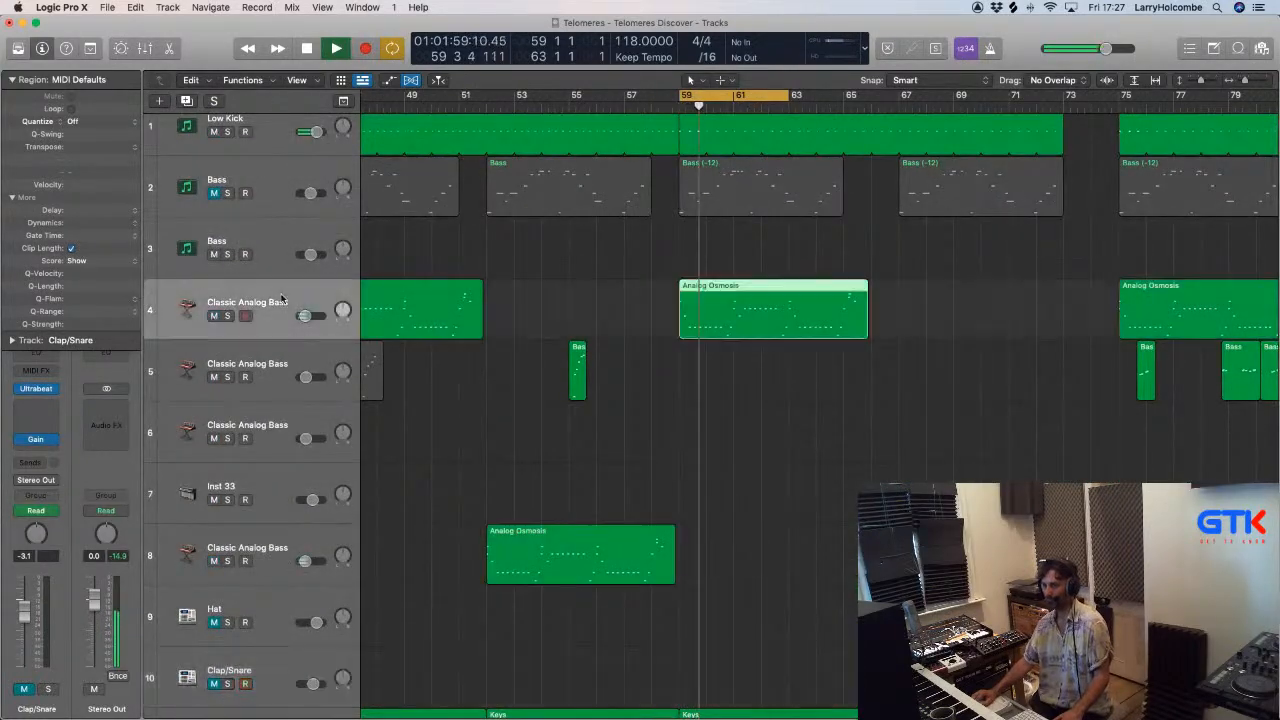
drag(24, 642, 24, 632)
Delete track 4's Analog Osmosis material from bar 59 to just after 63, keeping only a short segment around bar 61.
drag(603, 244, 796, 420)
drag(670, 313, 948, 346)
scroll(948, 346, right, 4)
click(724, 235)
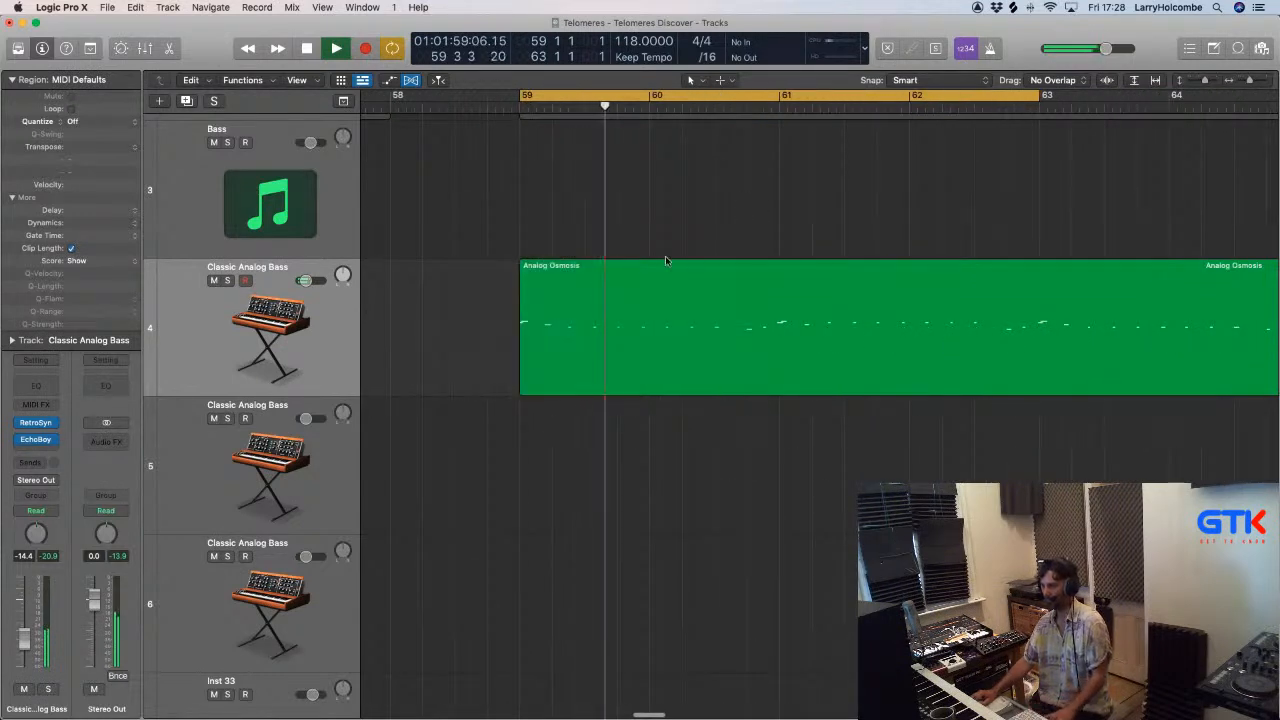
drag(471, 317, 1051, 335)
key(Delete)
key(Delete)
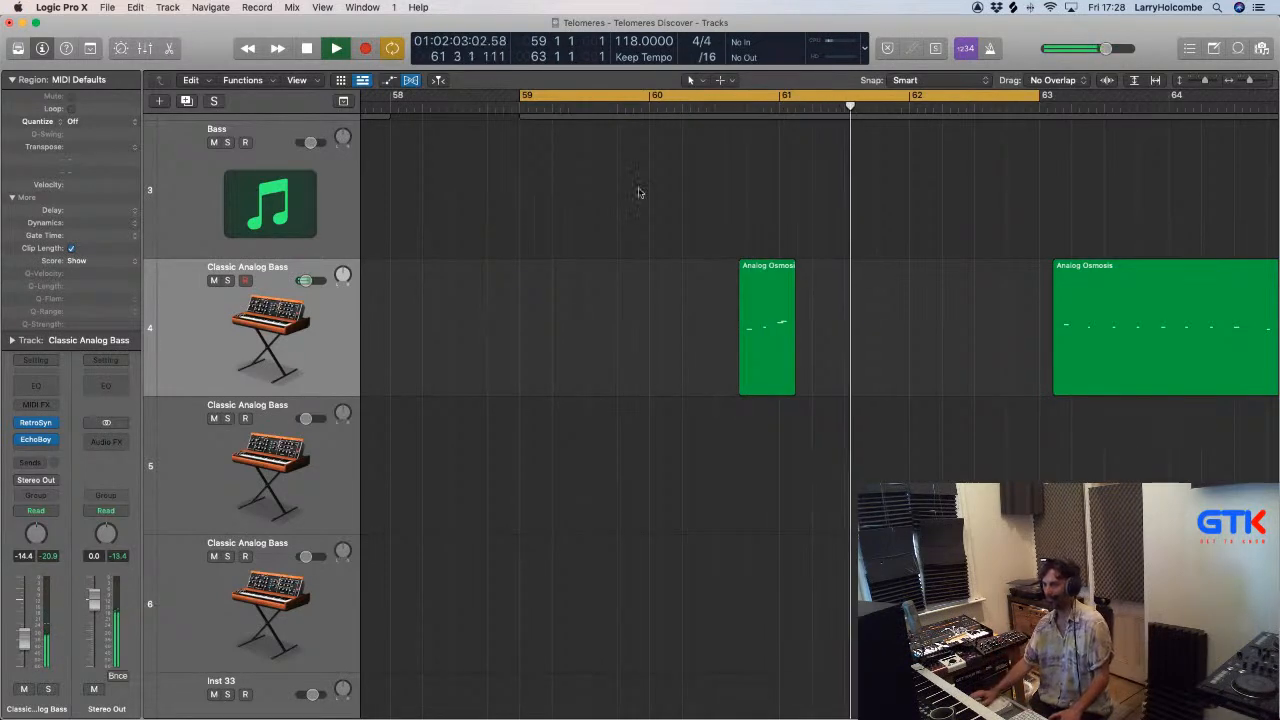
Shorten the cycle range to run from bar 60 to 61 3 and play it.
drag(549, 101, 910, 100)
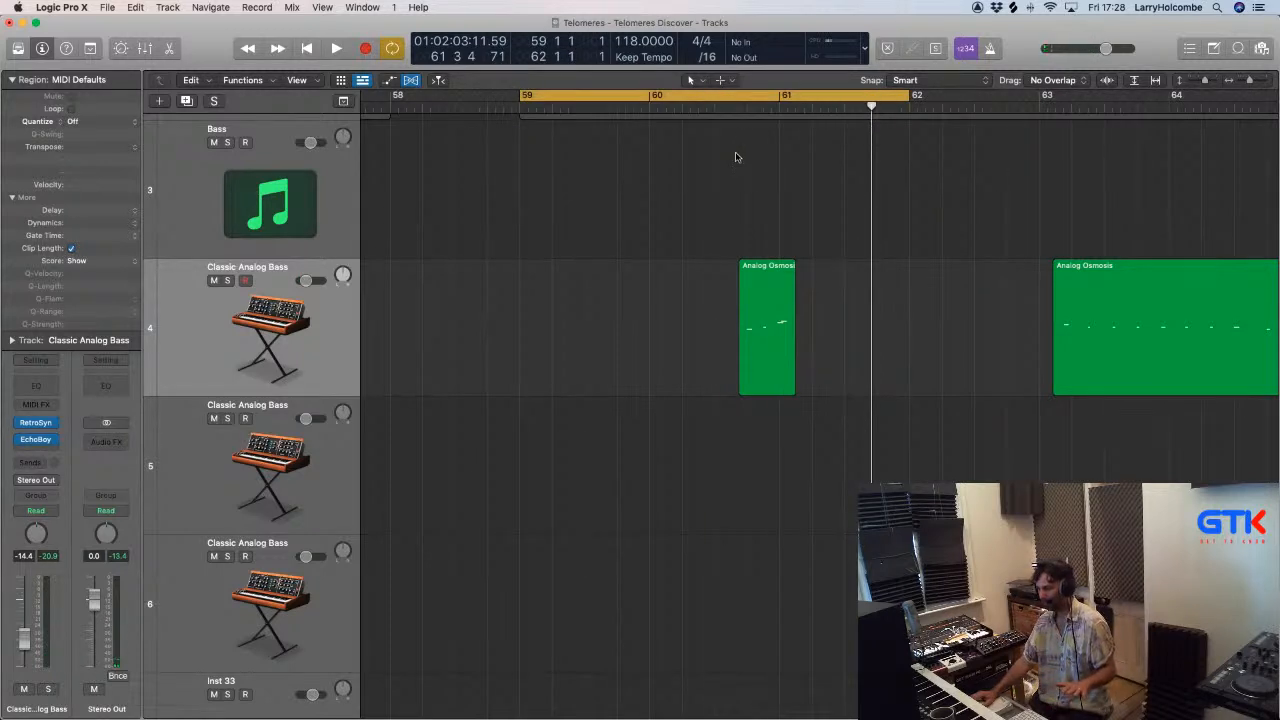
drag(658, 94, 780, 255)
key(space)
Open the short Analog Osmosis segment in the Piano Roll, duplicate its last two notes slightly later, and close the editor.
double_click(751, 279)
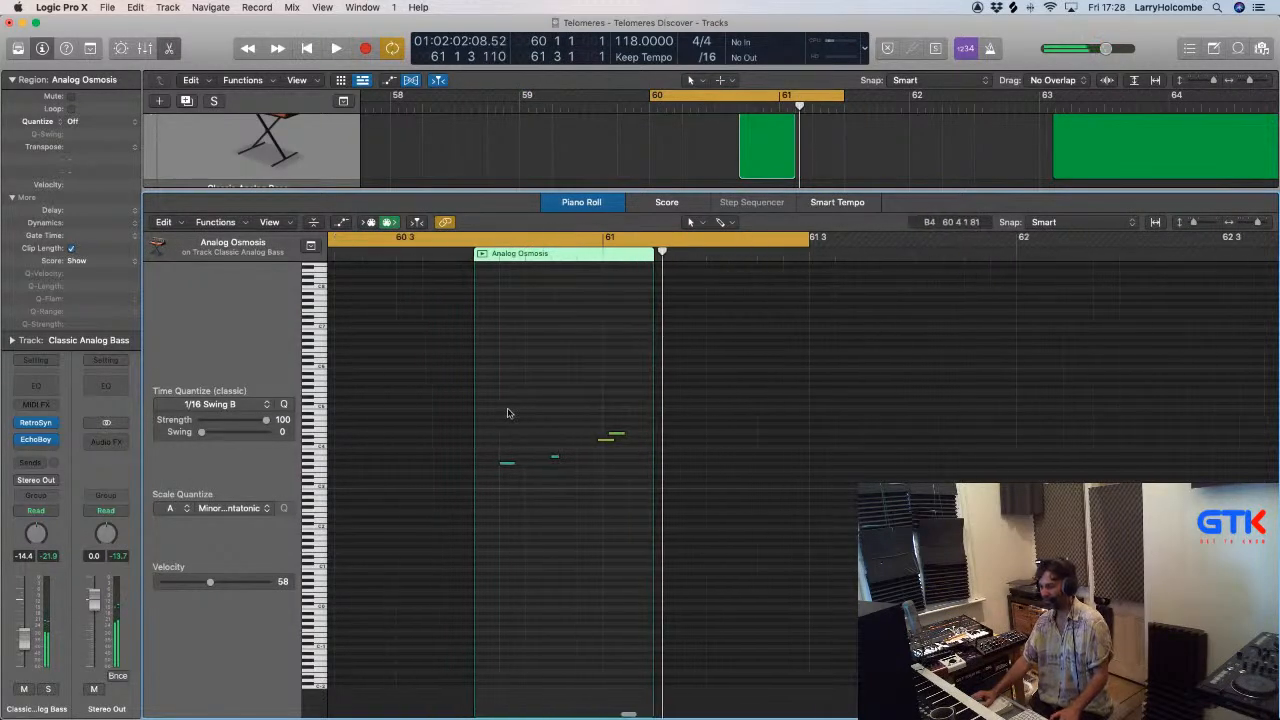
drag(466, 357, 749, 551)
drag(860, 391, 1017, 443)
drag(1033, 442, 1033, 442)
key(space)
key(p)
Set the cycle range from 60 3 to bar 63, solo track 4 and play it.
scroll(840, 357, up, 5)
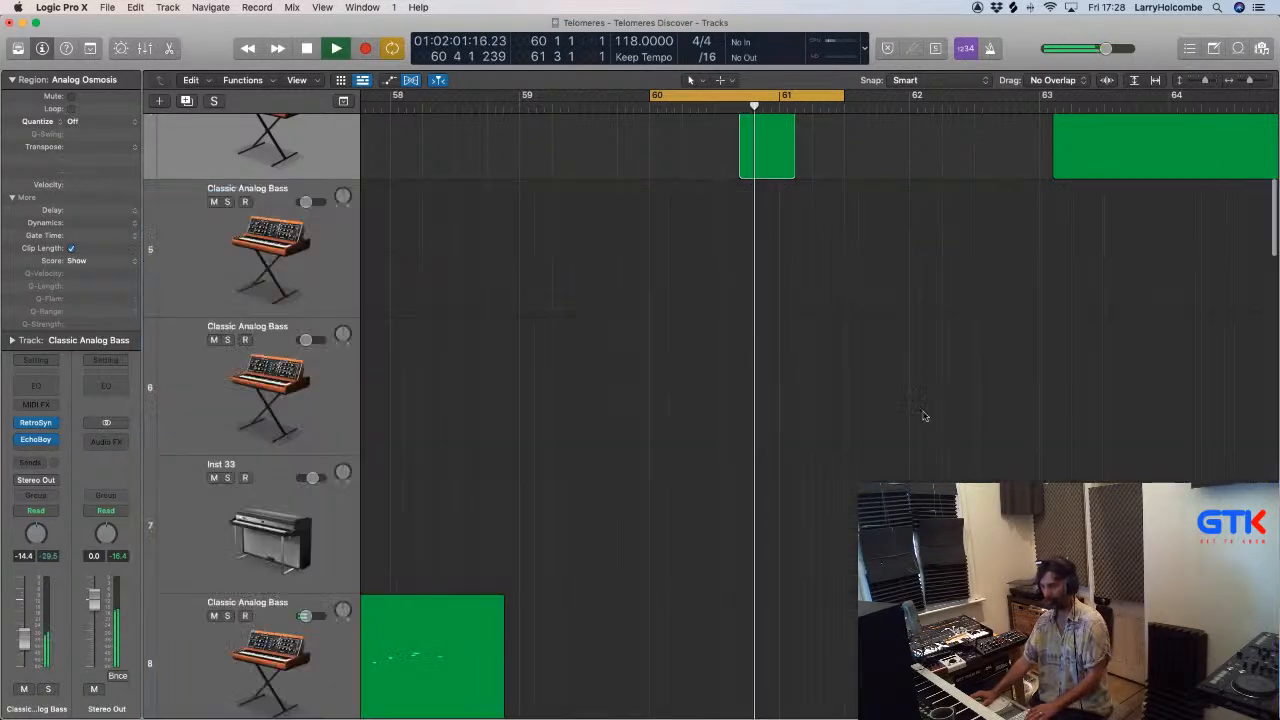
key(space)
drag(721, 98, 1040, 98)
click(227, 316)
key(space)
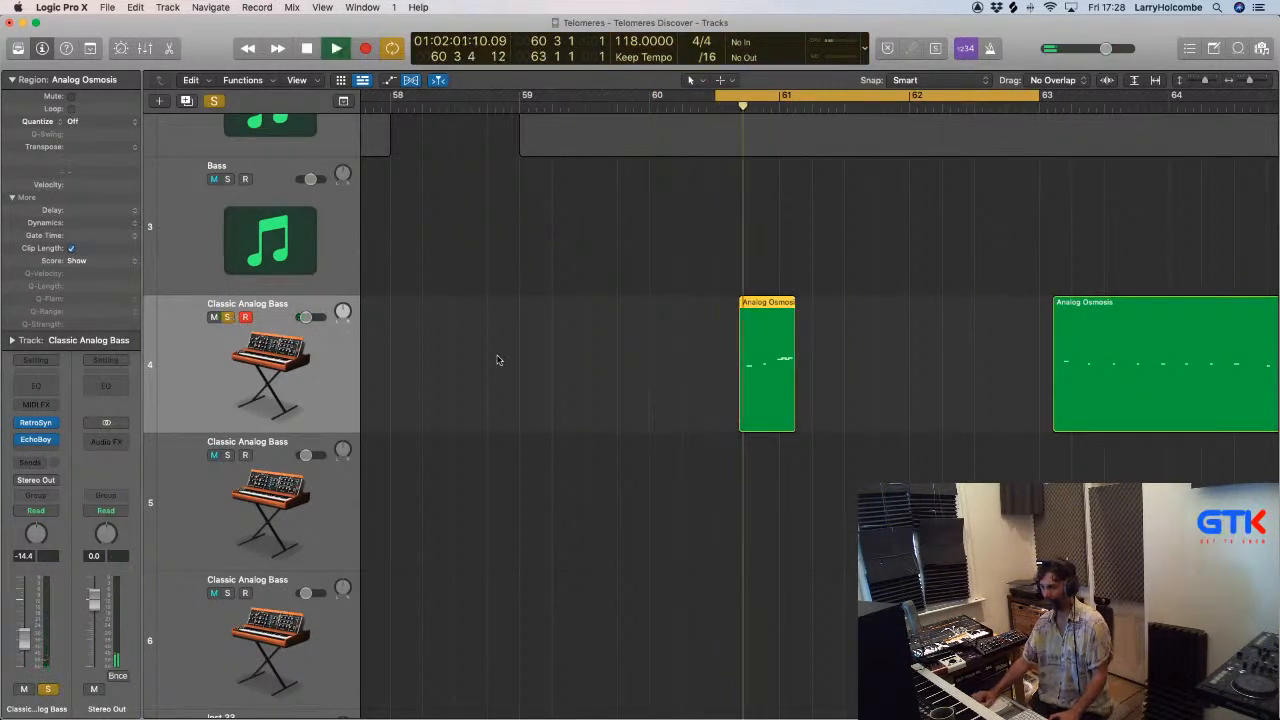
In the Analog Osmosis segment's Piano Roll, raise the first note to A3 and copy the second note to G3 at 60 4 2.
double_click(792, 325)
click(716, 461)
key(space)
key(space)
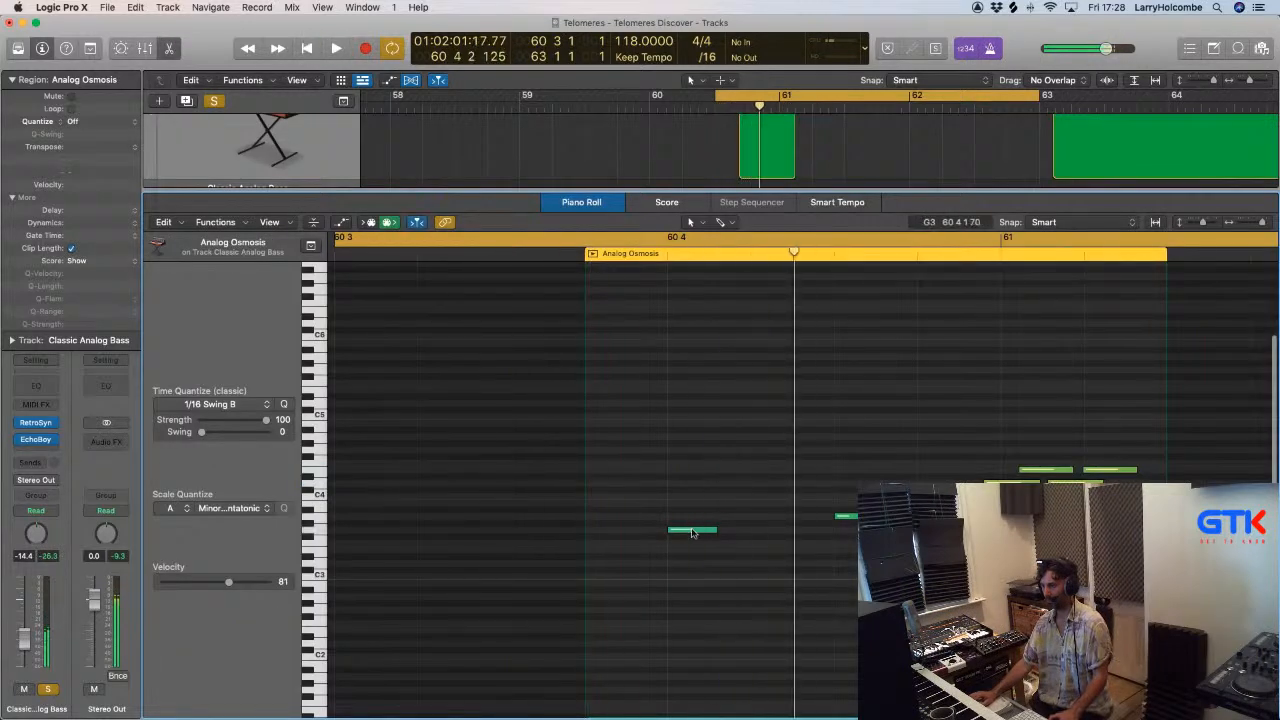
drag(691, 532, 692, 518)
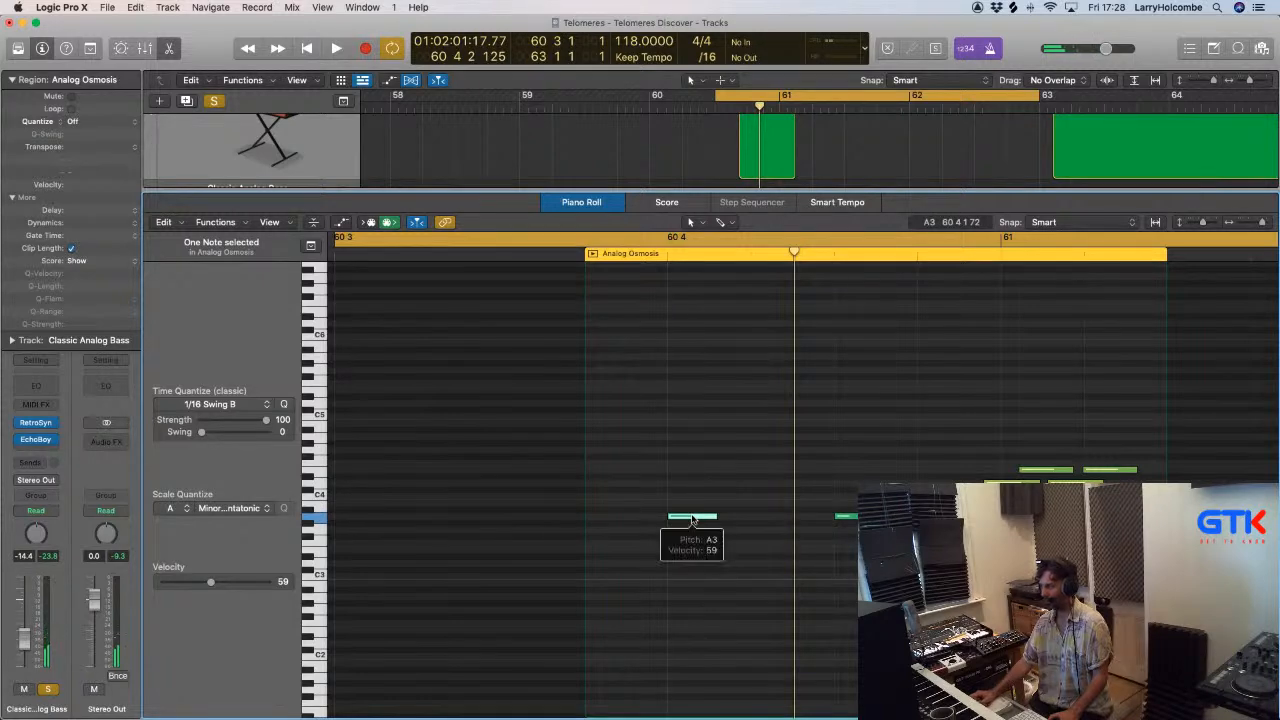
key(space)
drag(843, 519, 759, 537)
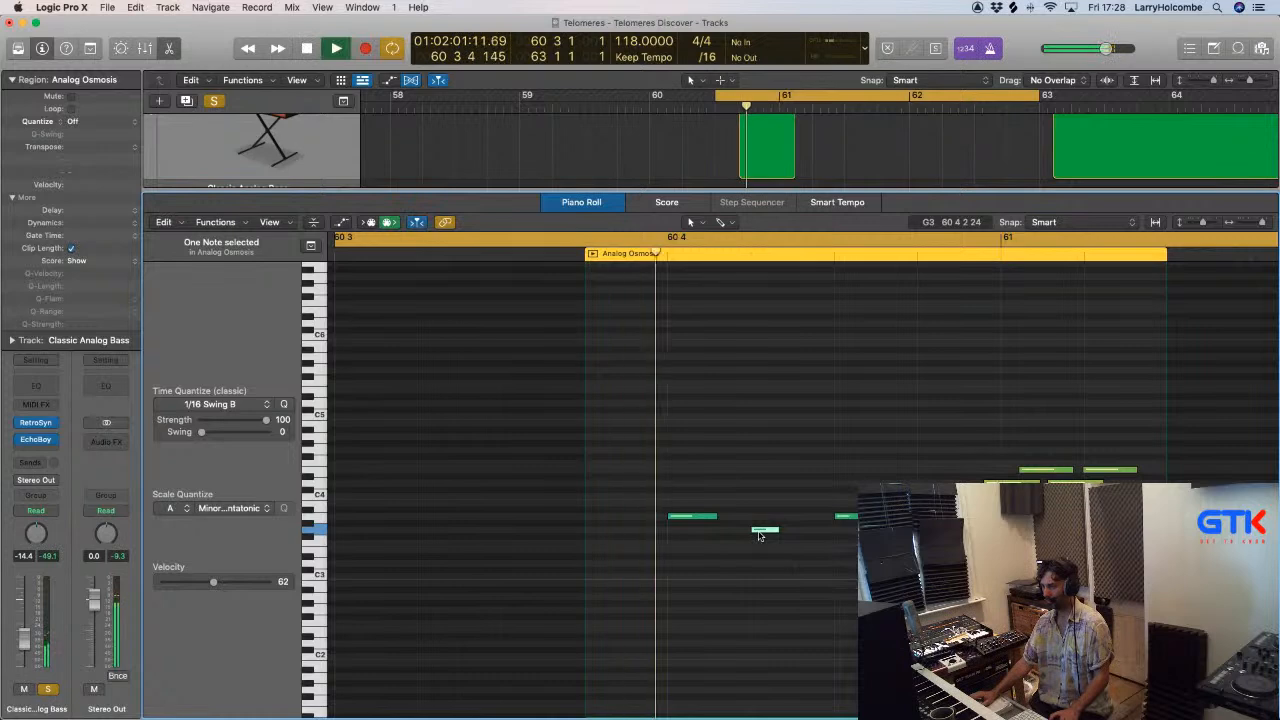
In the Analog Osmosis segment, copy the A3 note at 60 4 3 to G3 at 60 4 4 and play it.
key(space)
click(847, 517)
scroll(845, 518, left, 5)
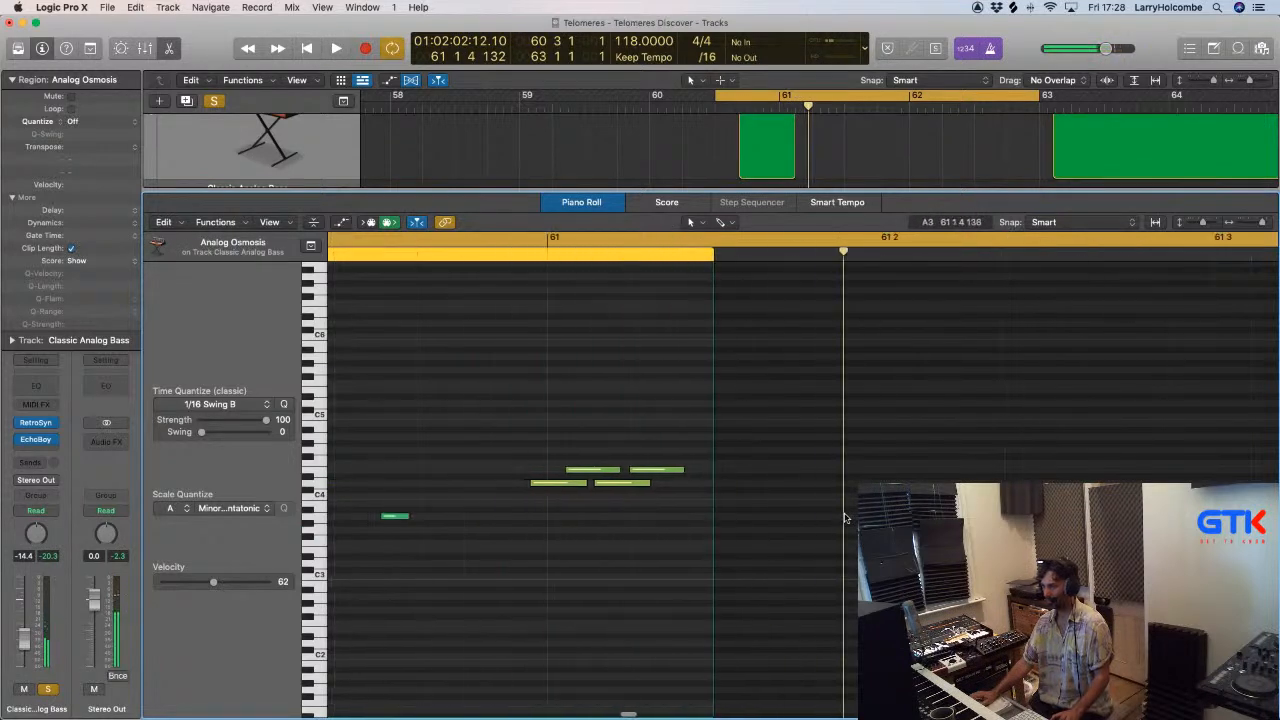
scroll(845, 518, left, 5)
drag(887, 519, 970, 531)
key(space)
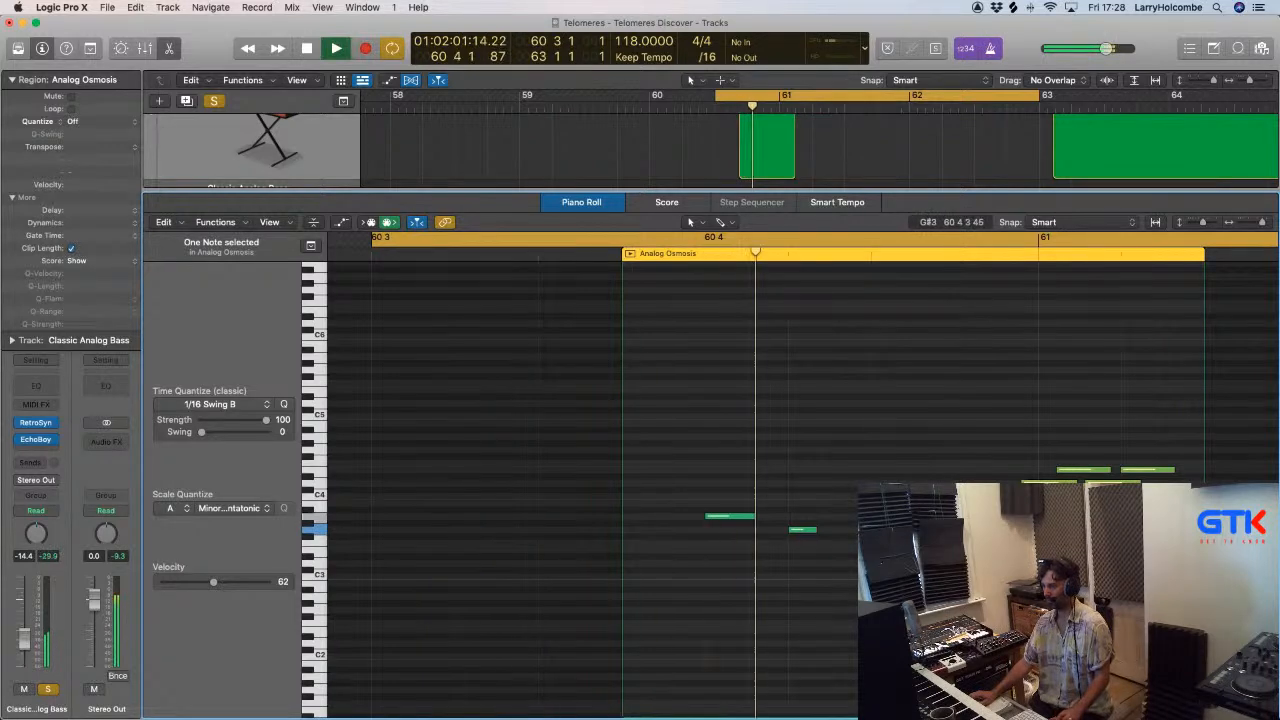
Shorten the first A3 note of the Analog Osmosis segment to about half its length.
click(752, 520)
scroll(748, 518, left, 5)
scroll(705, 509, left, 5)
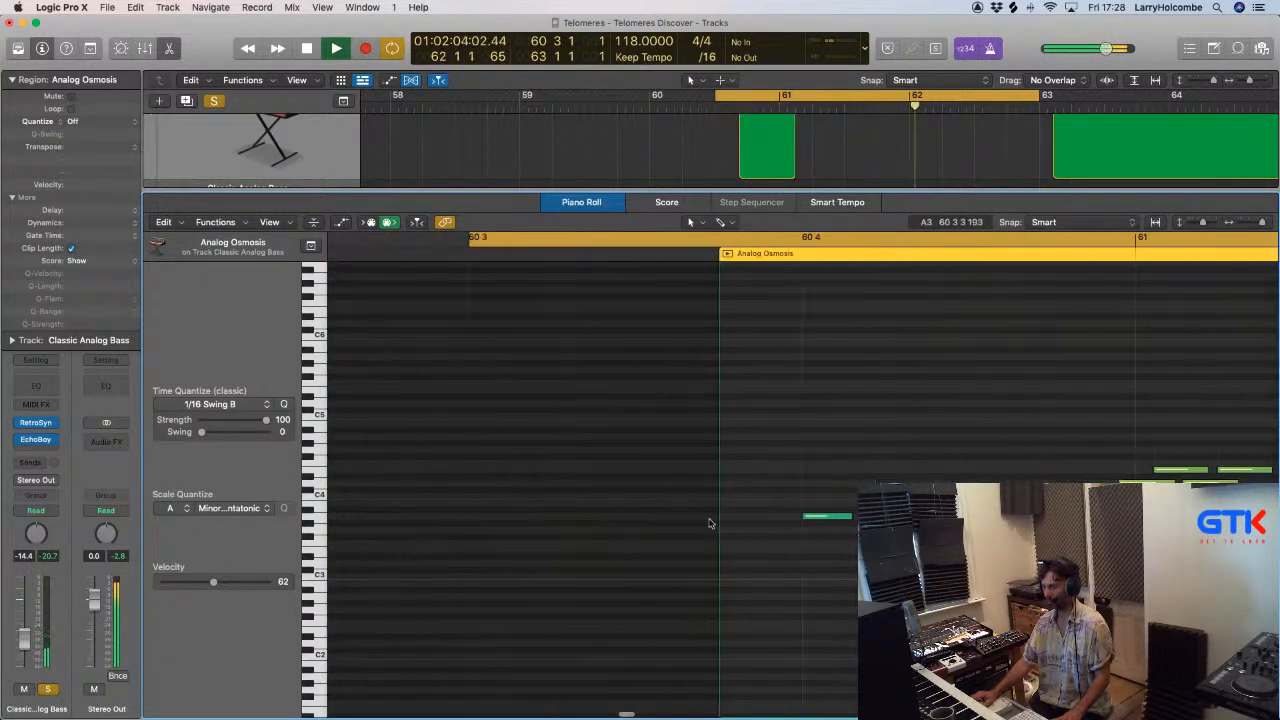
click(906, 519)
scroll(890, 519, left, 15)
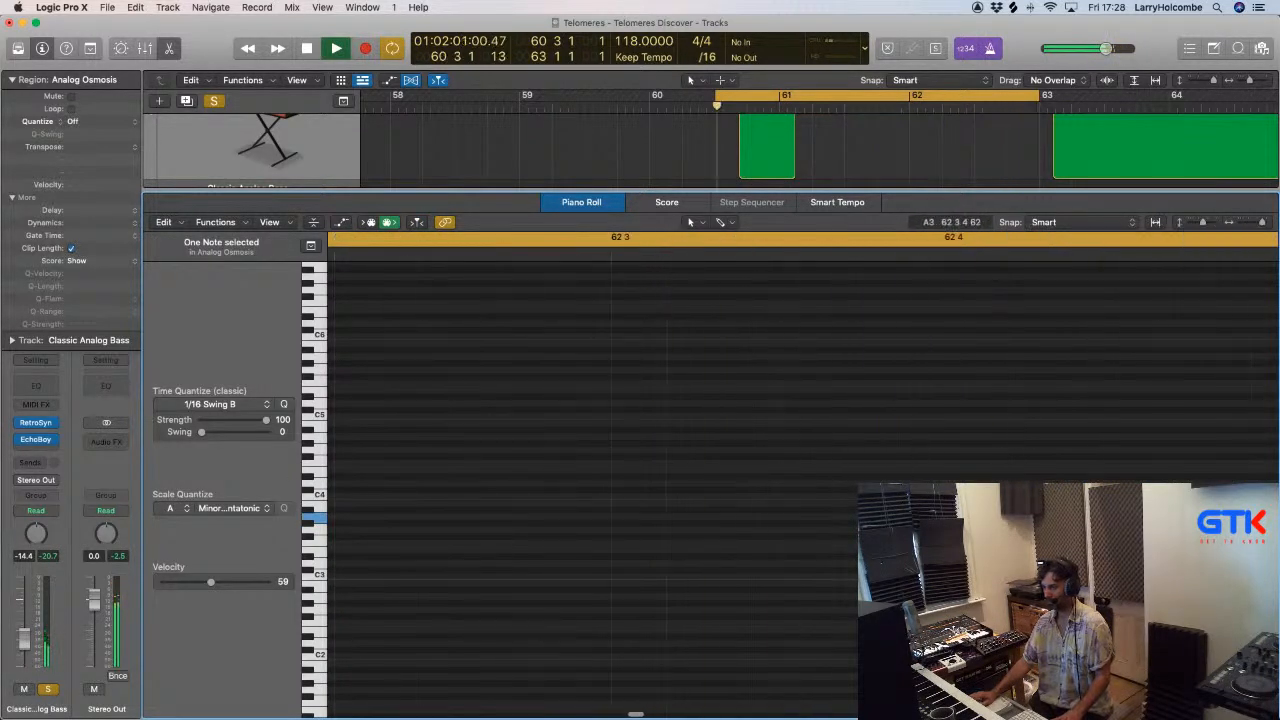
key(space)
scroll(883, 518, right, 5)
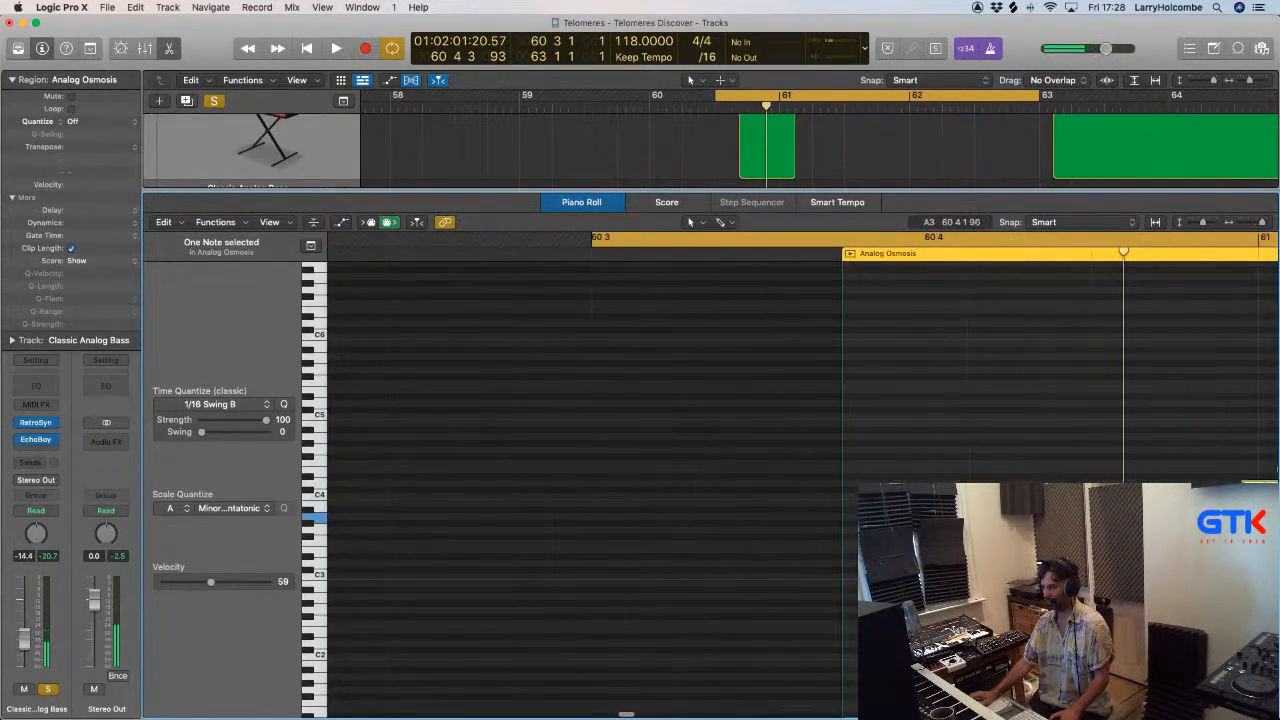
click(948, 511)
Shorten the four high notes at the segment's end together, play the result and close the Piano Roll.
scroll(948, 514, right, 3)
drag(888, 429, 1092, 502)
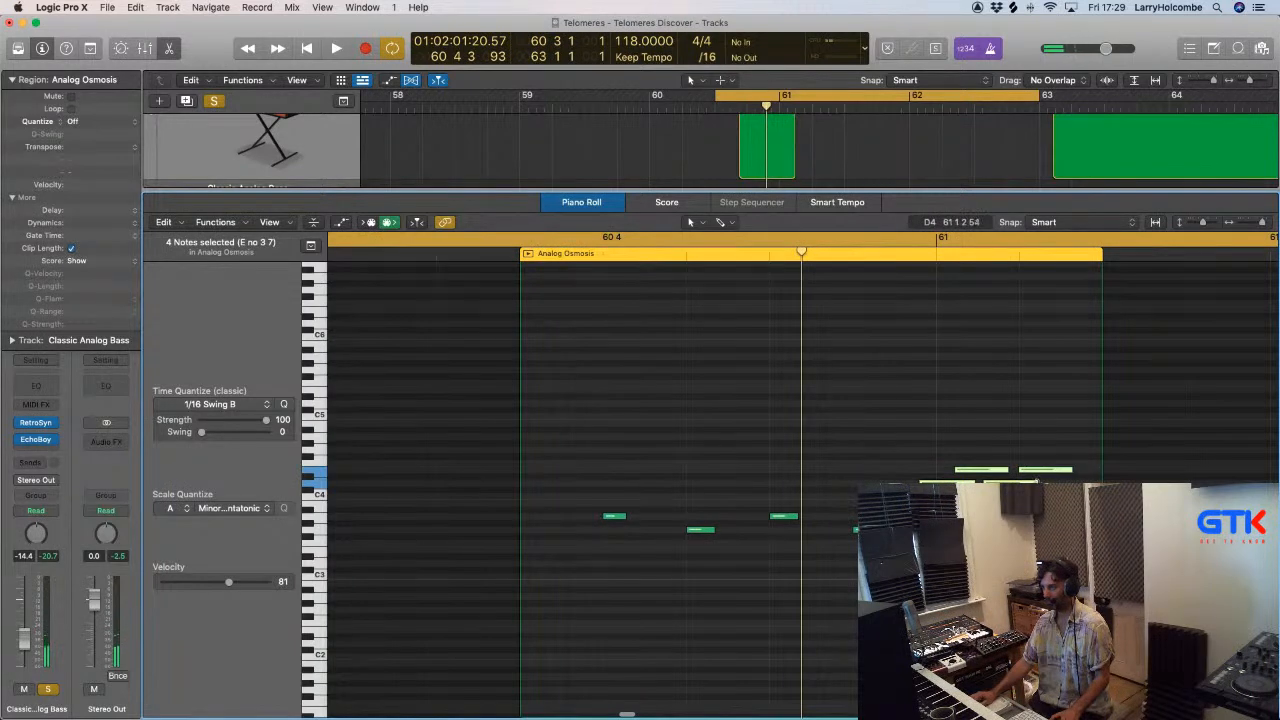
key(space)
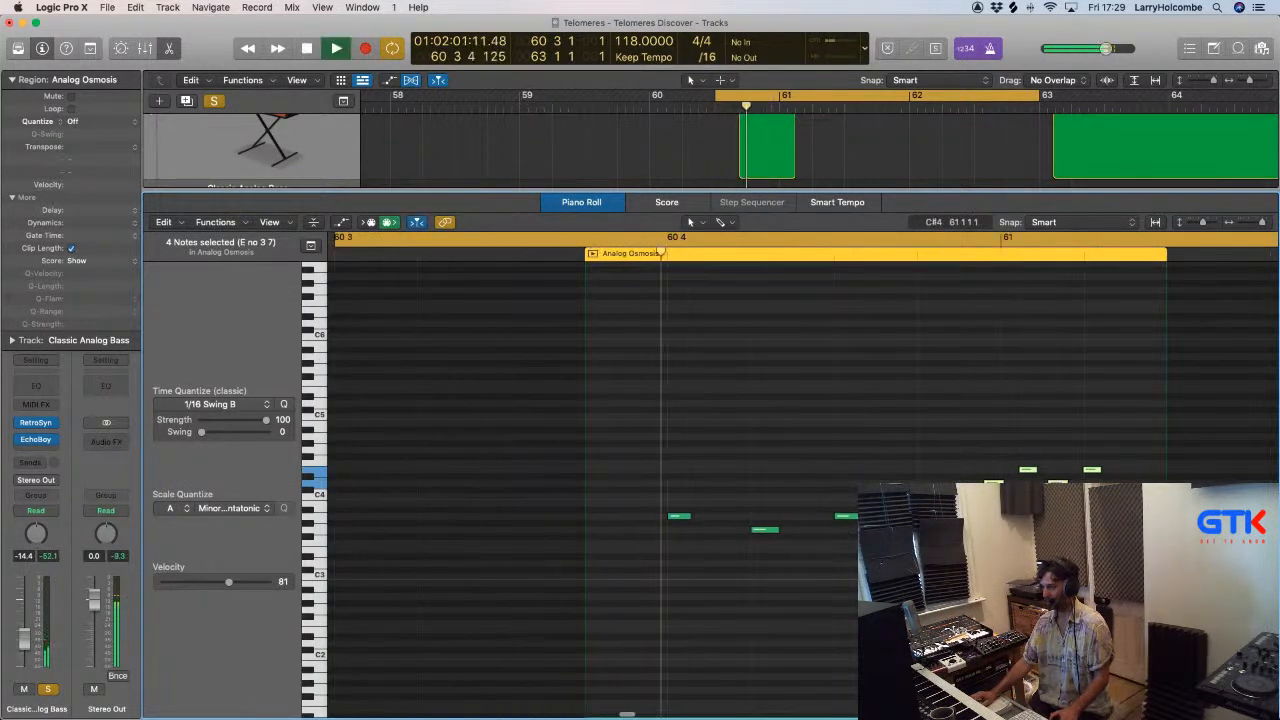
key(p)
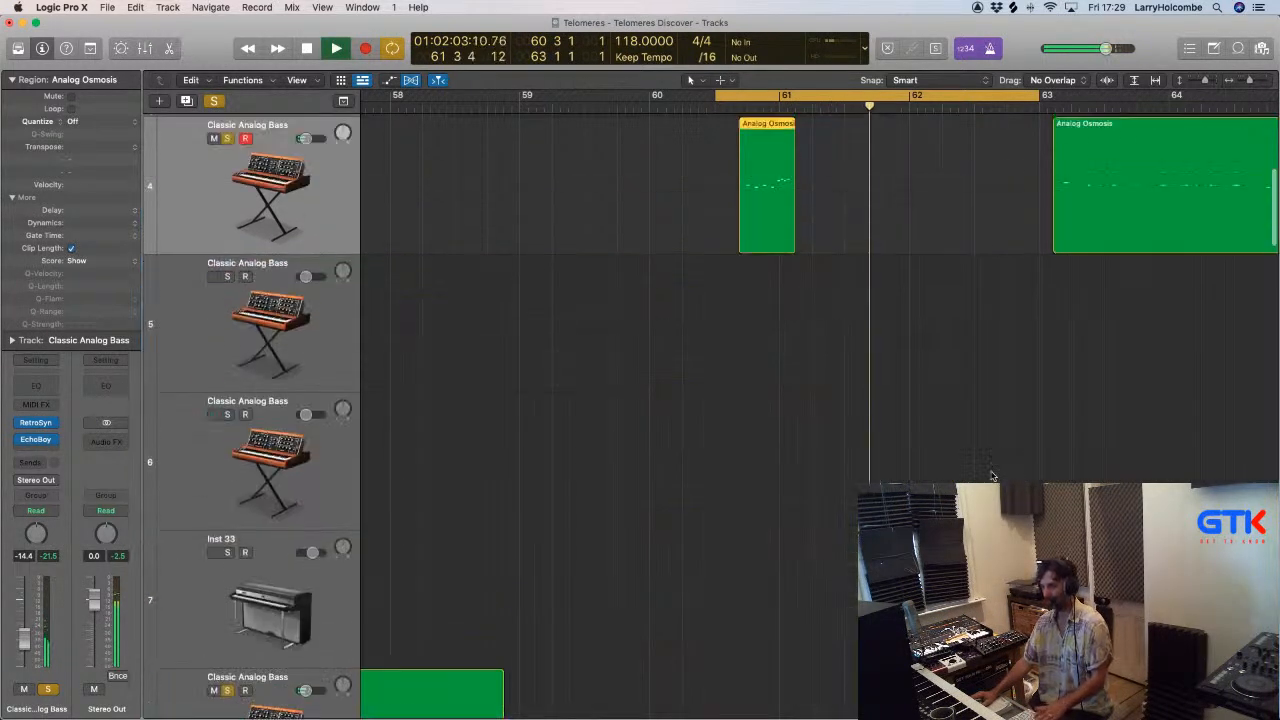
Turn off solo on Classic Analog Bass track 4 and play the fill with the other tracks.
scroll(994, 477, up, 3)
scroll(684, 349, down, 1)
click(684, 349)
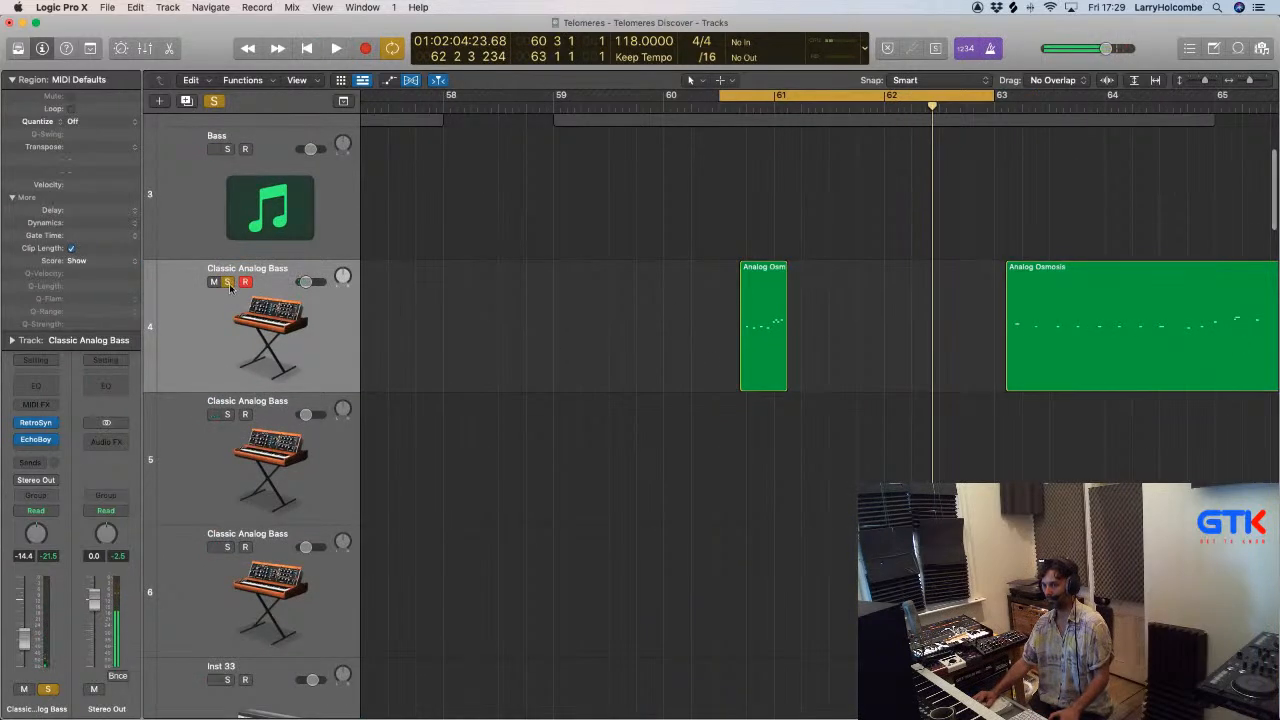
click(227, 282)
key(space)
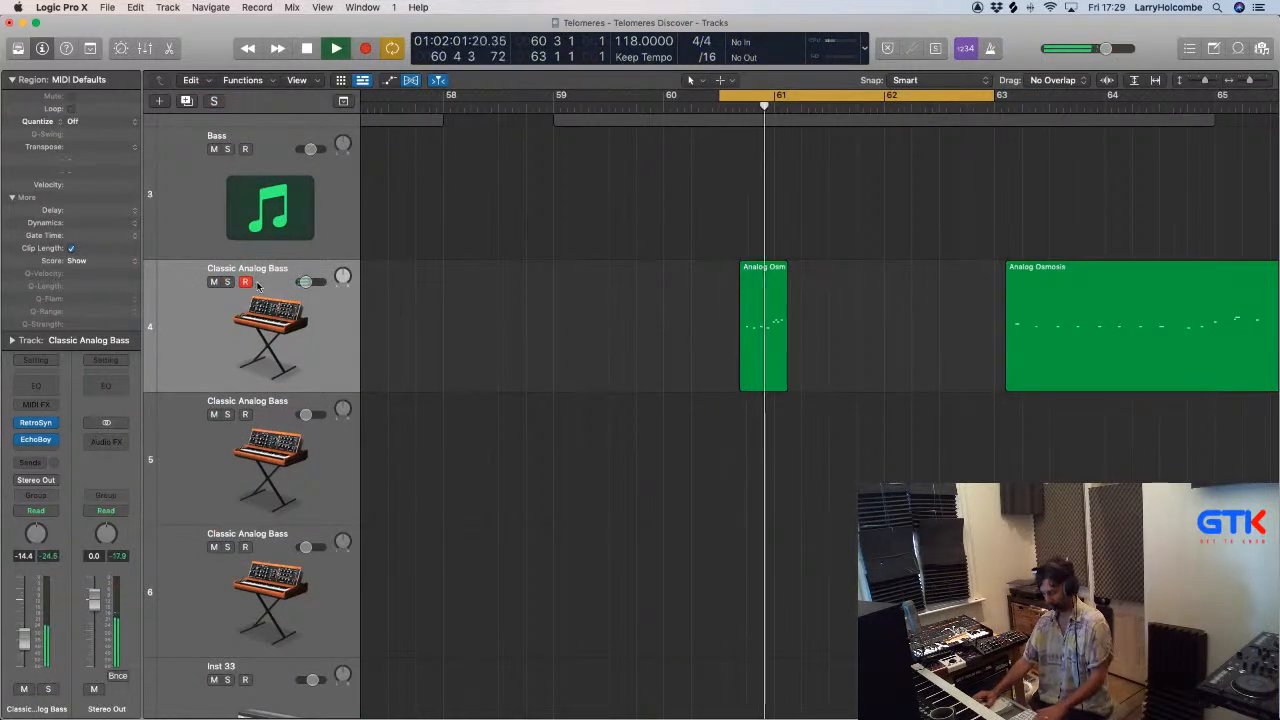
Reduce the track height to show more tracks, set the cycle range from bar 59 to 63 and play it.
key(super+Up)
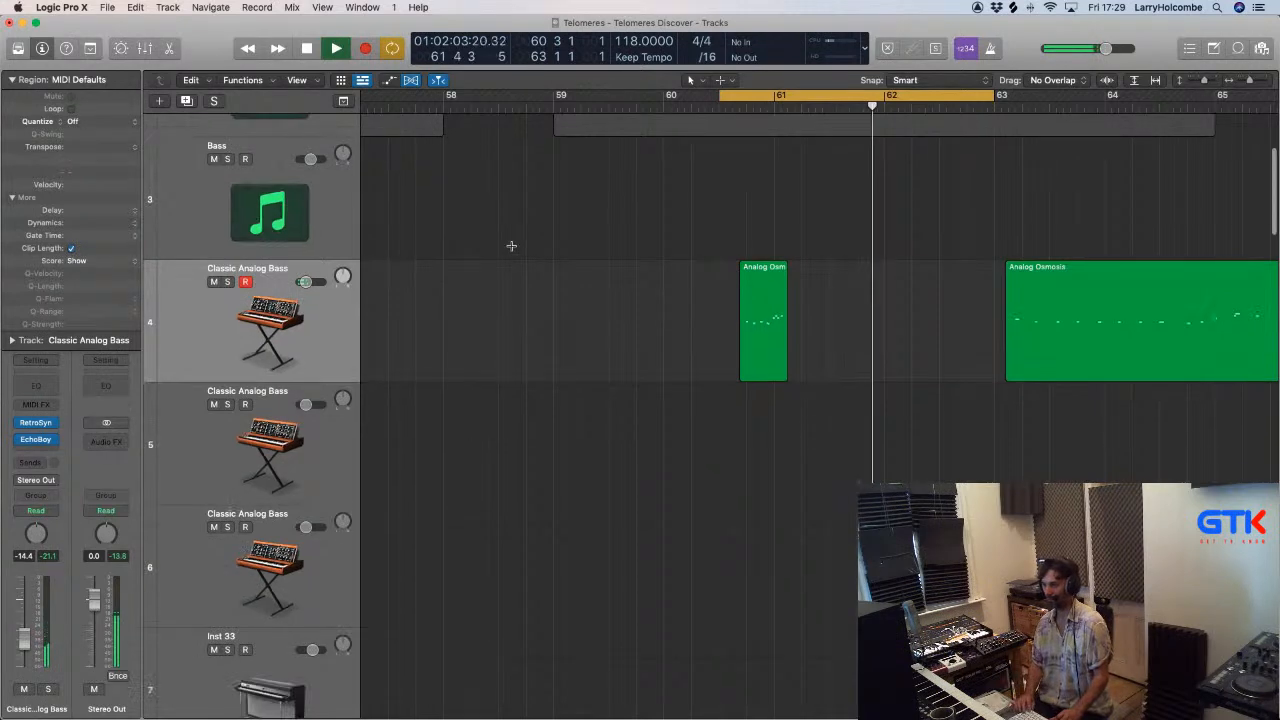
key(super+Up)
key(super+Up)
key(super+Up)
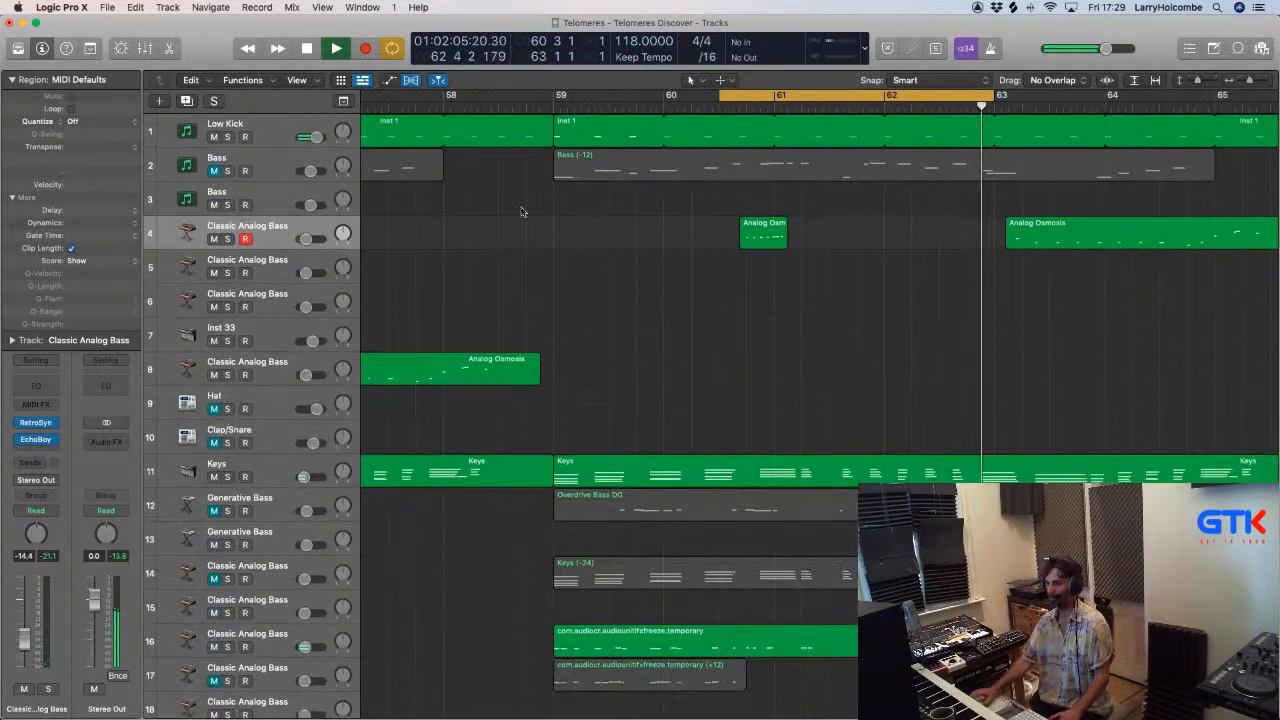
key(space)
drag(554, 95, 995, 137)
key(space)
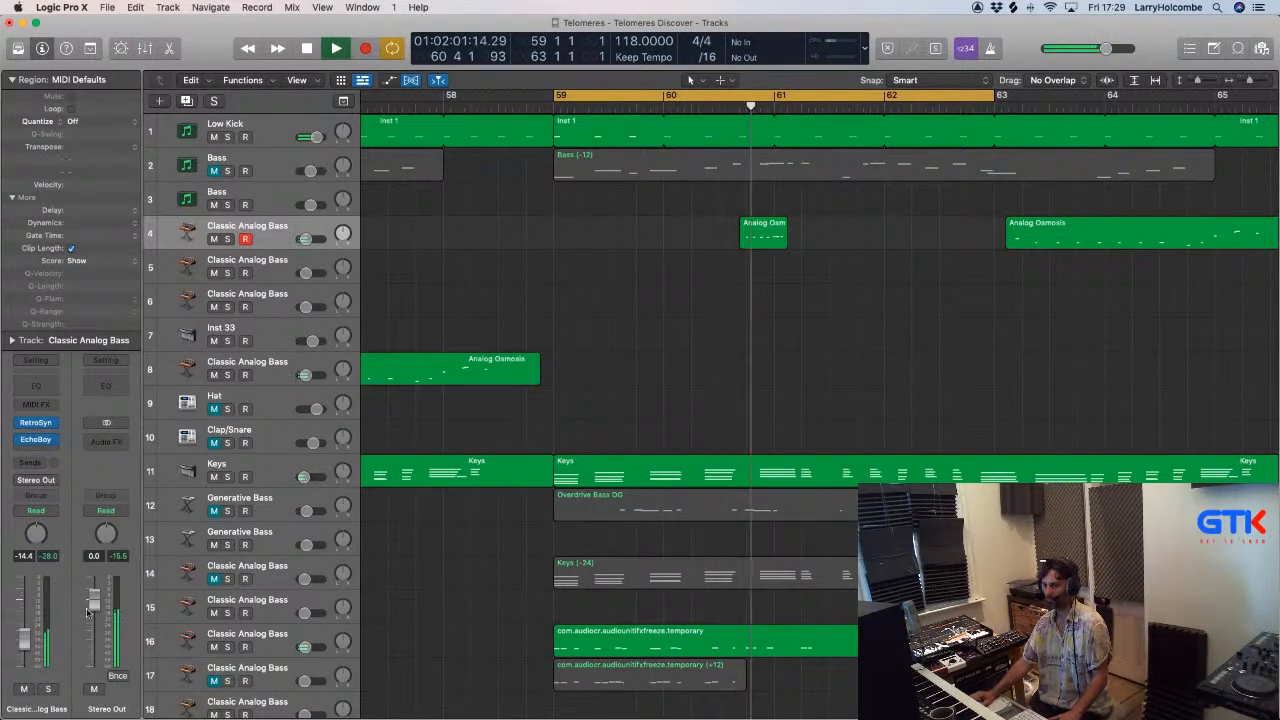
Lower Classic Analog Bass track 4 to -22.5 dB and the Clap/Snare volume automation to -10.5 dB.
drag(24, 637, 25, 652)
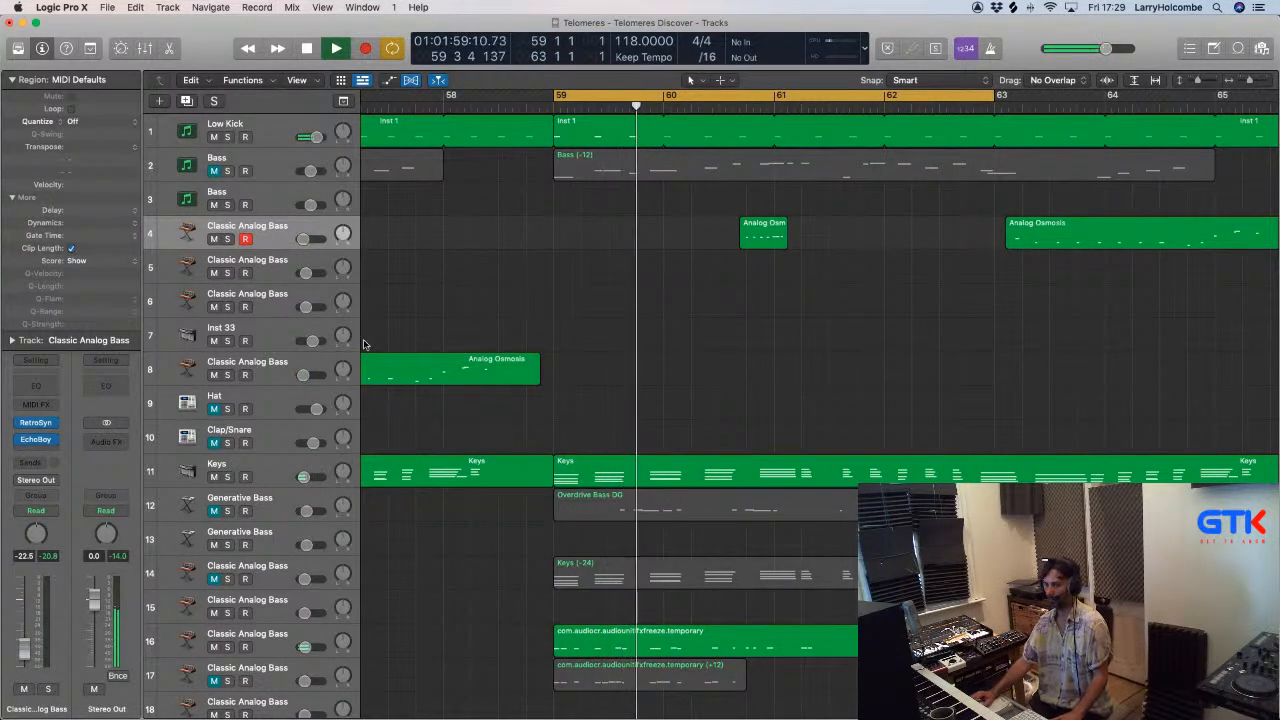
click(255, 444)
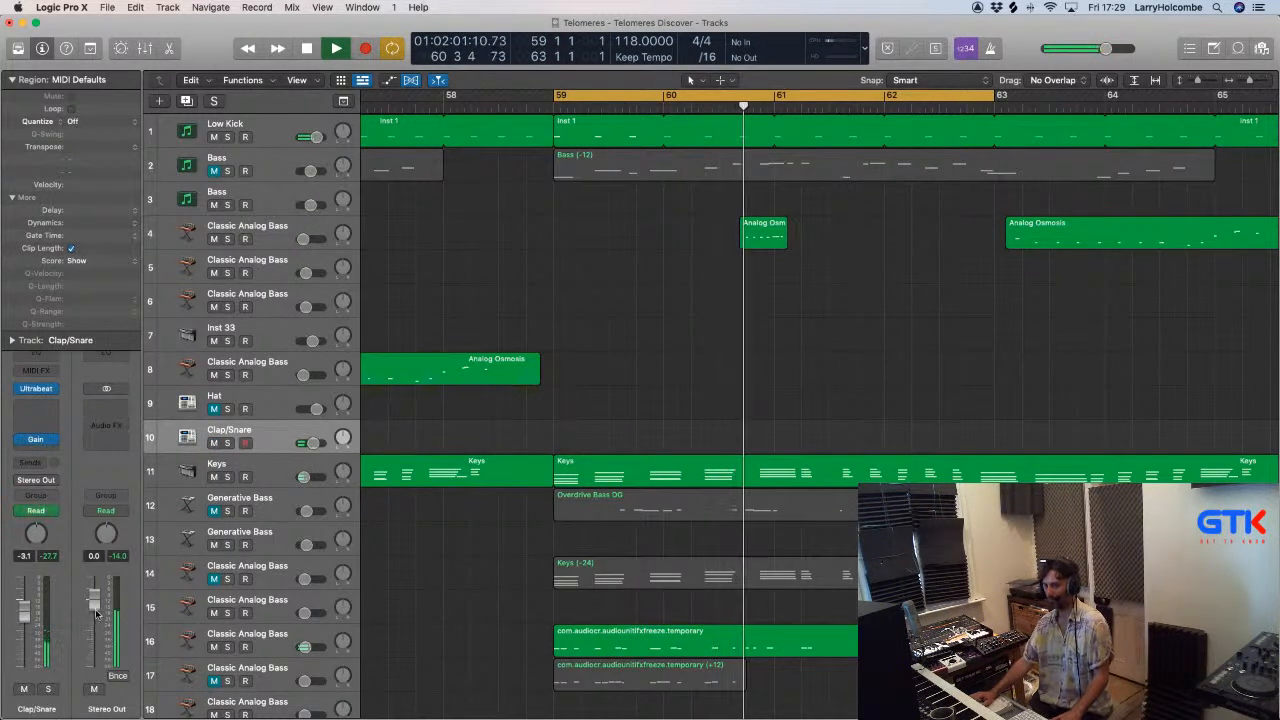
key(a)
drag(649, 446, 659, 463)
scroll(658, 465, down, 1)
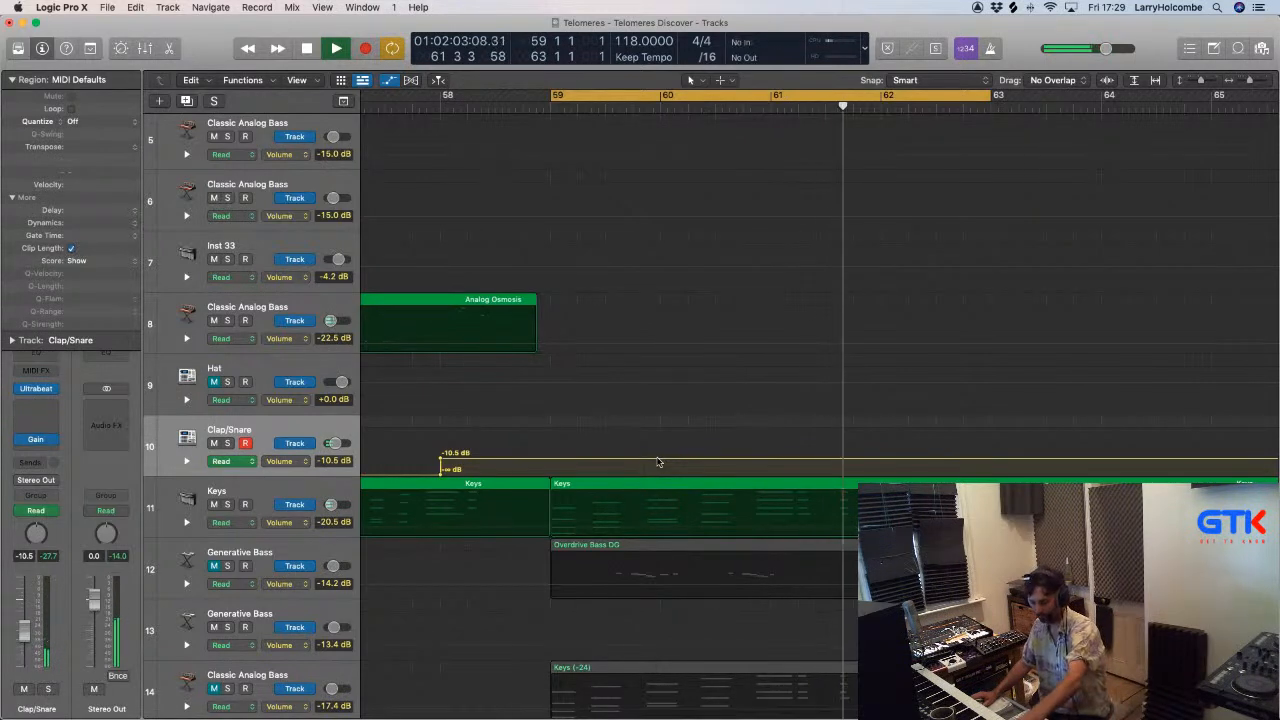
Hide the automation and mute Classic Analog Bass tracks 4 and 8 and the Keys track.
scroll(630, 514, down, 15)
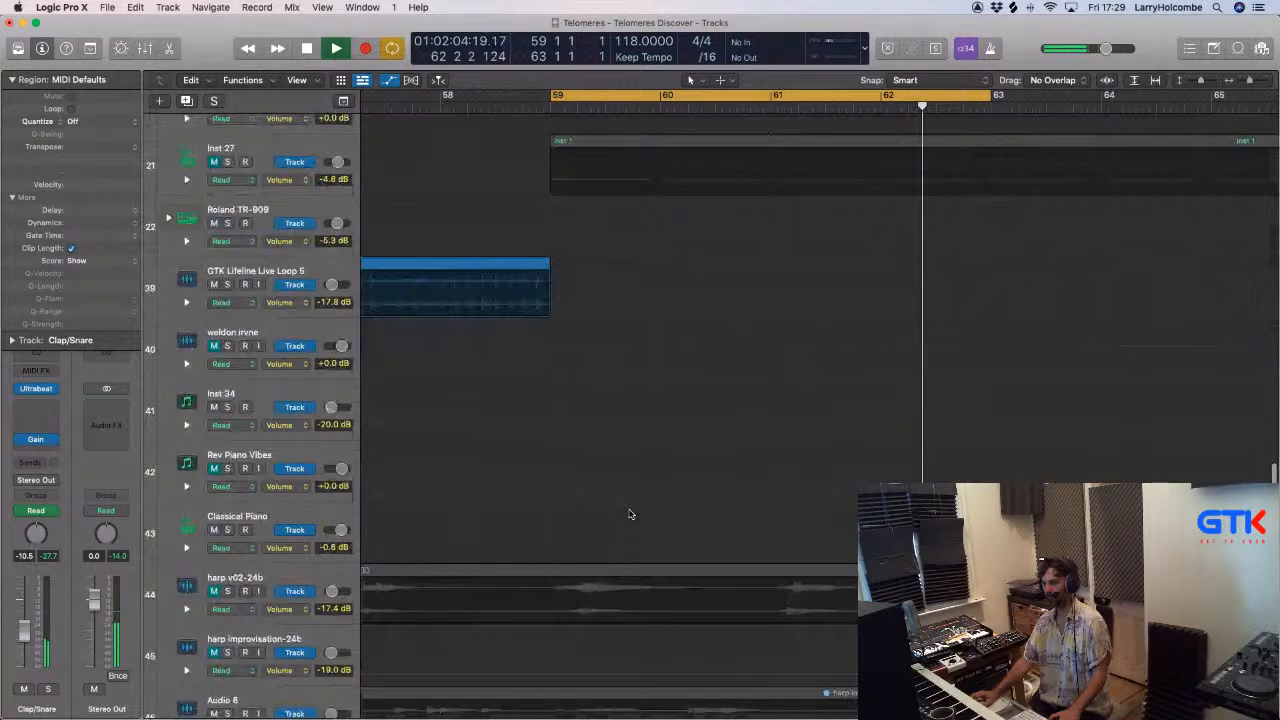
scroll(630, 514, down, 2)
scroll(600, 514, up, 12)
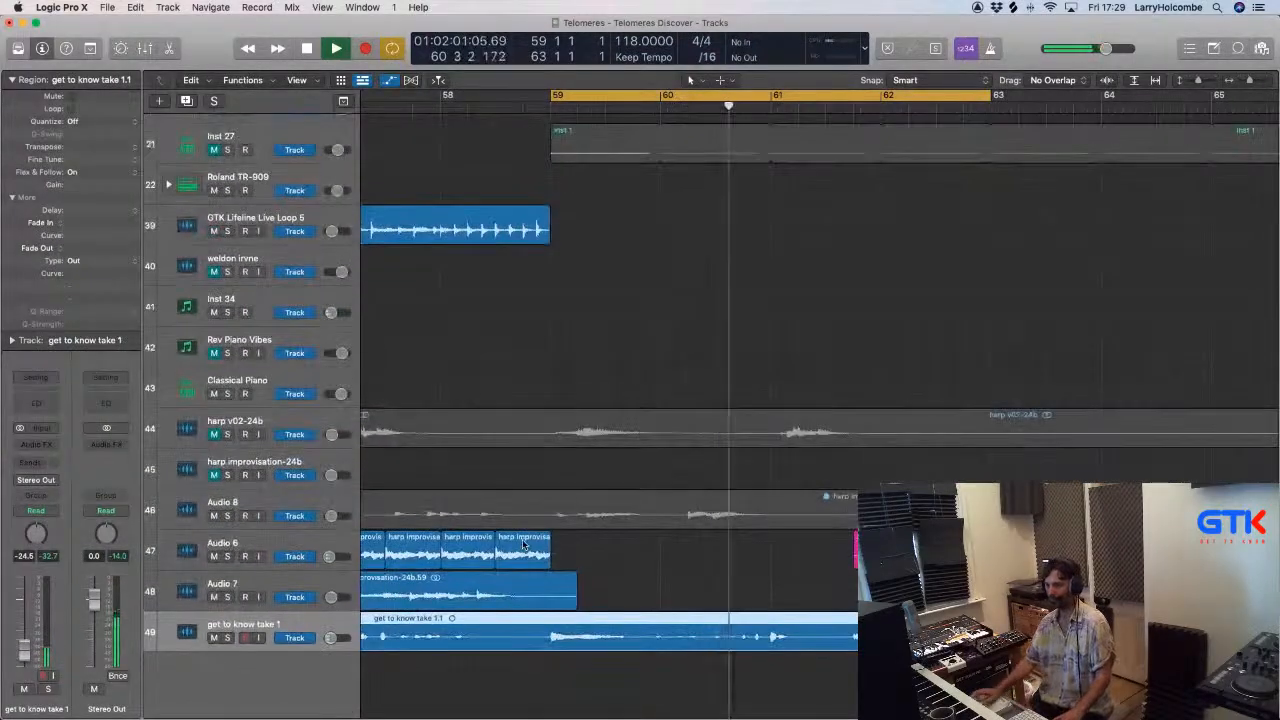
scroll(572, 514, up, 7)
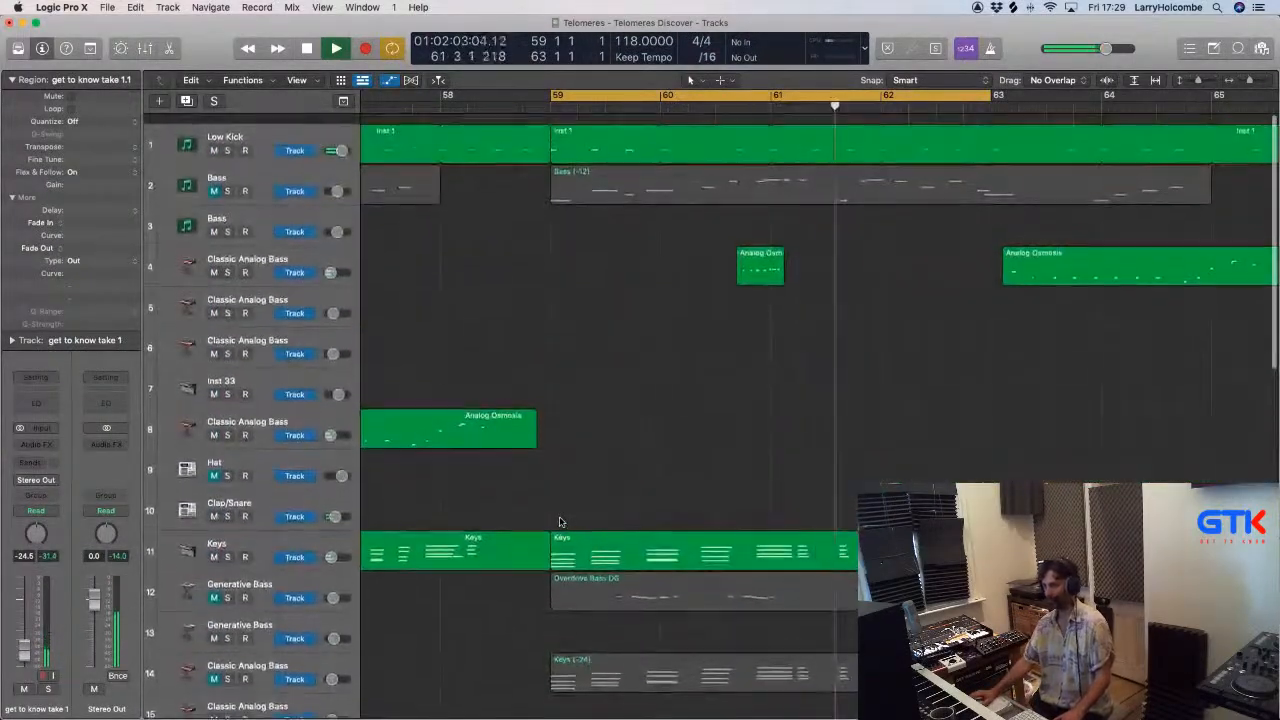
click(215, 262)
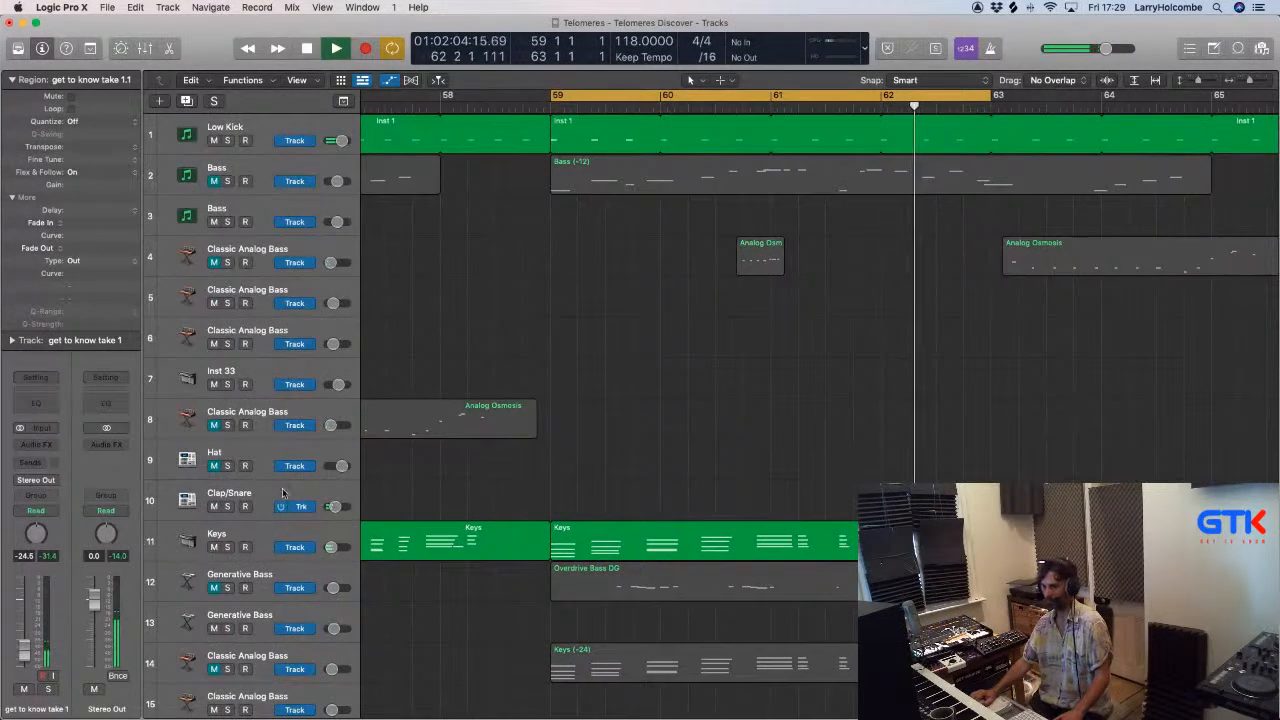
click(216, 547)
Set get to know take 1 to -23.0 dB and delete its audio from just before bar 59 to partway through bar 62.
scroll(530, 355, down, 5)
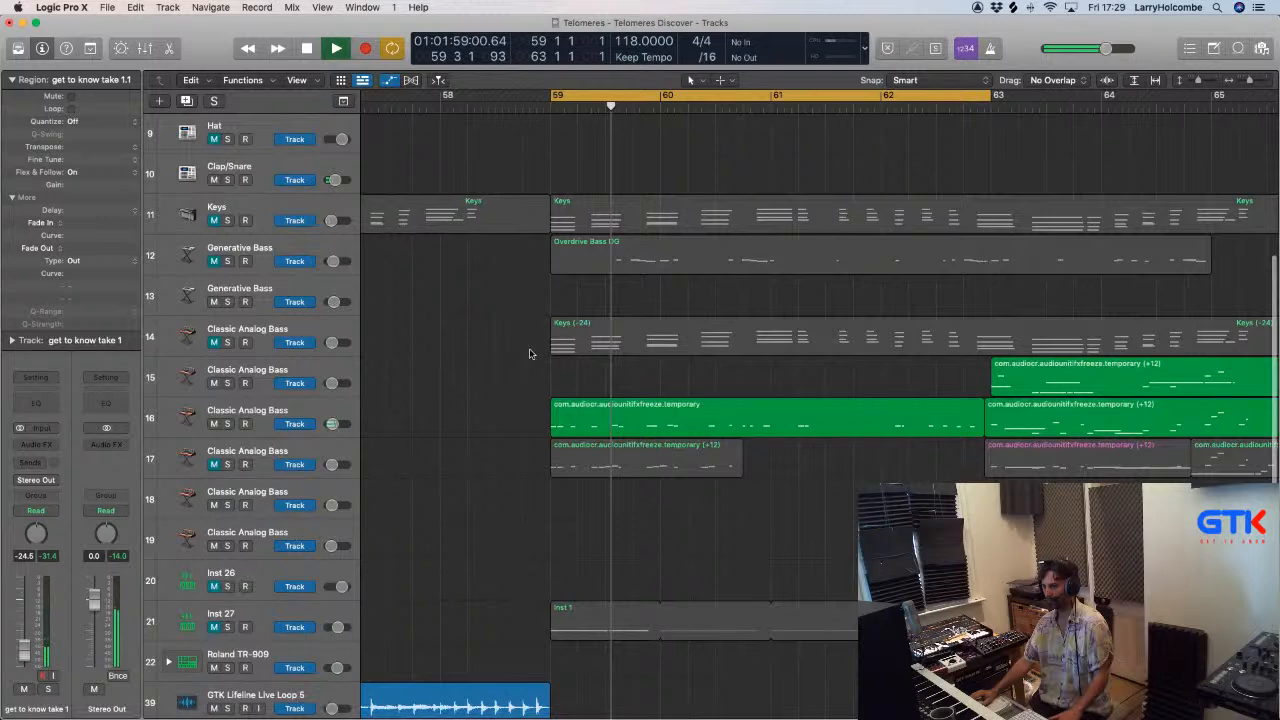
scroll(530, 355, down, 5)
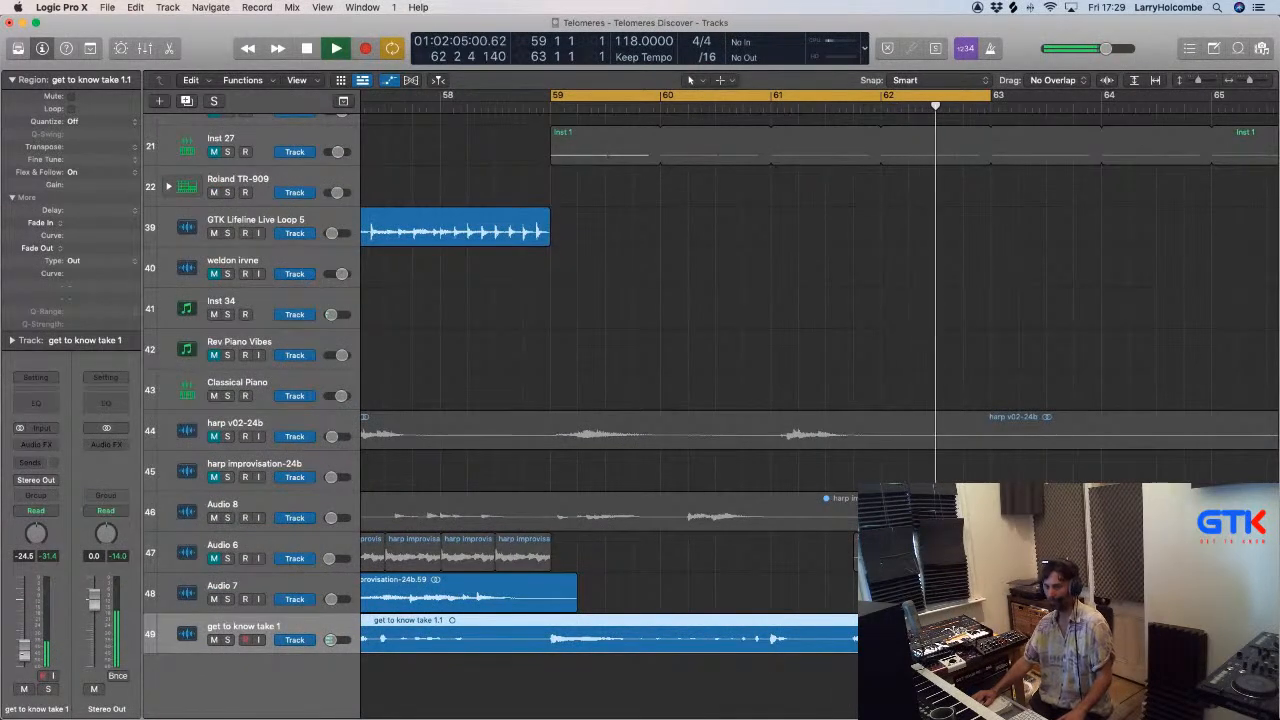
scroll(657, 391, right, 1)
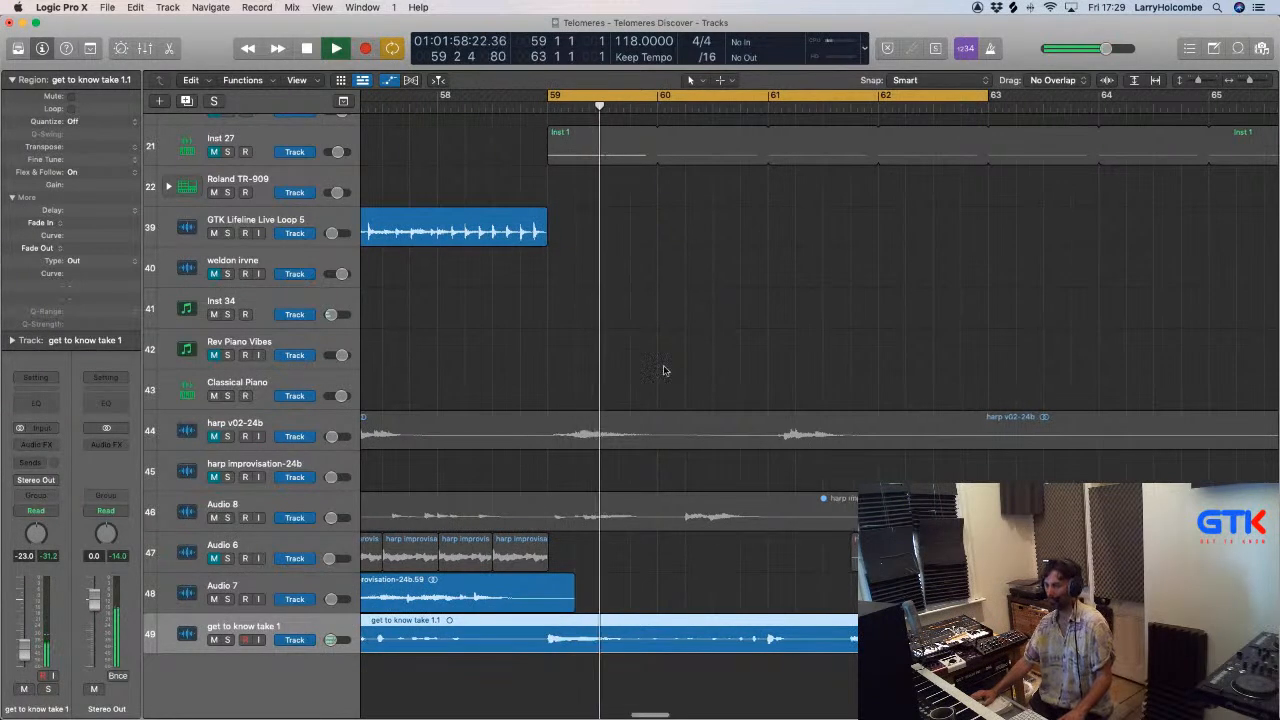
scroll(524, 220, down, 1)
scroll(524, 220, down, 2)
click(511, 204)
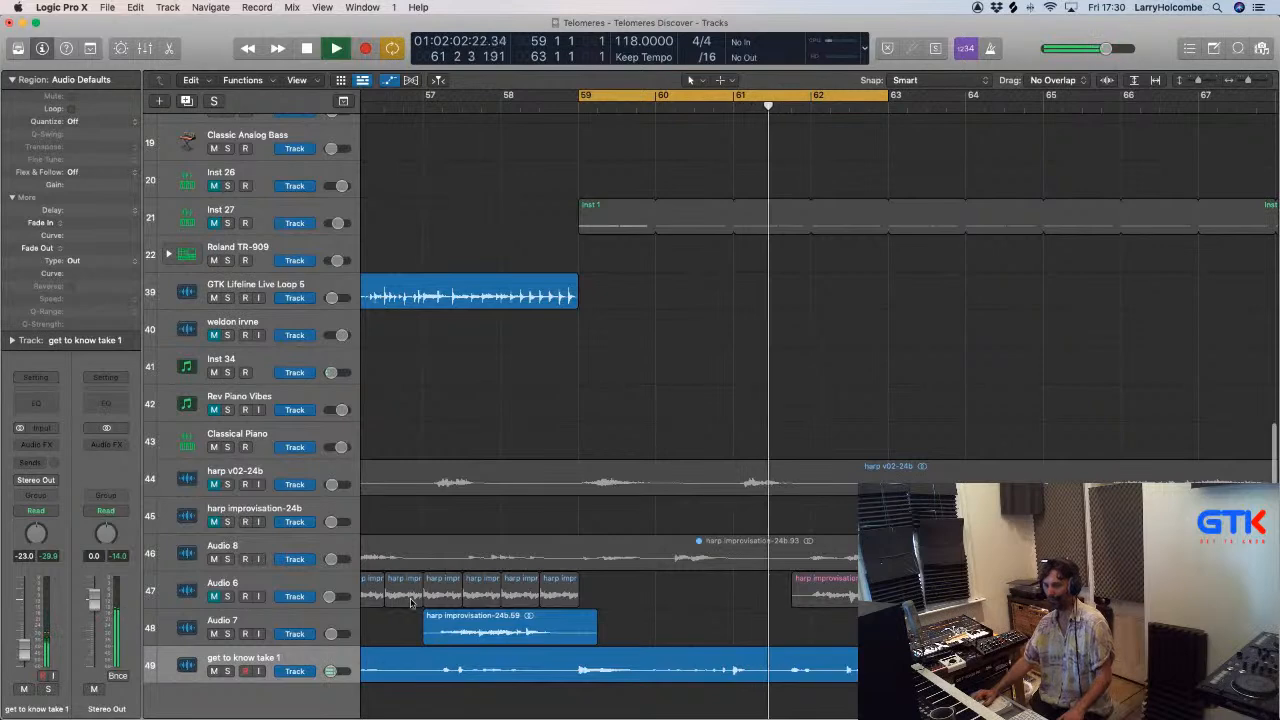
drag(559, 663, 840, 667)
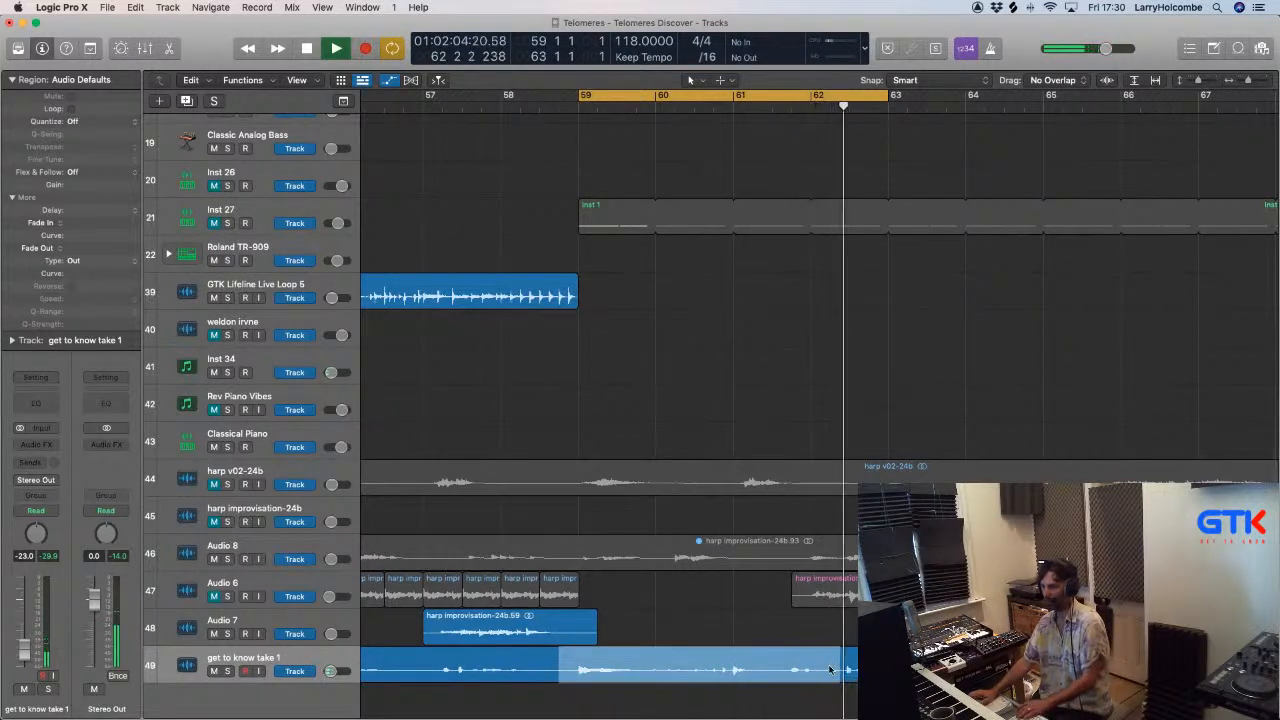
key(Delete)
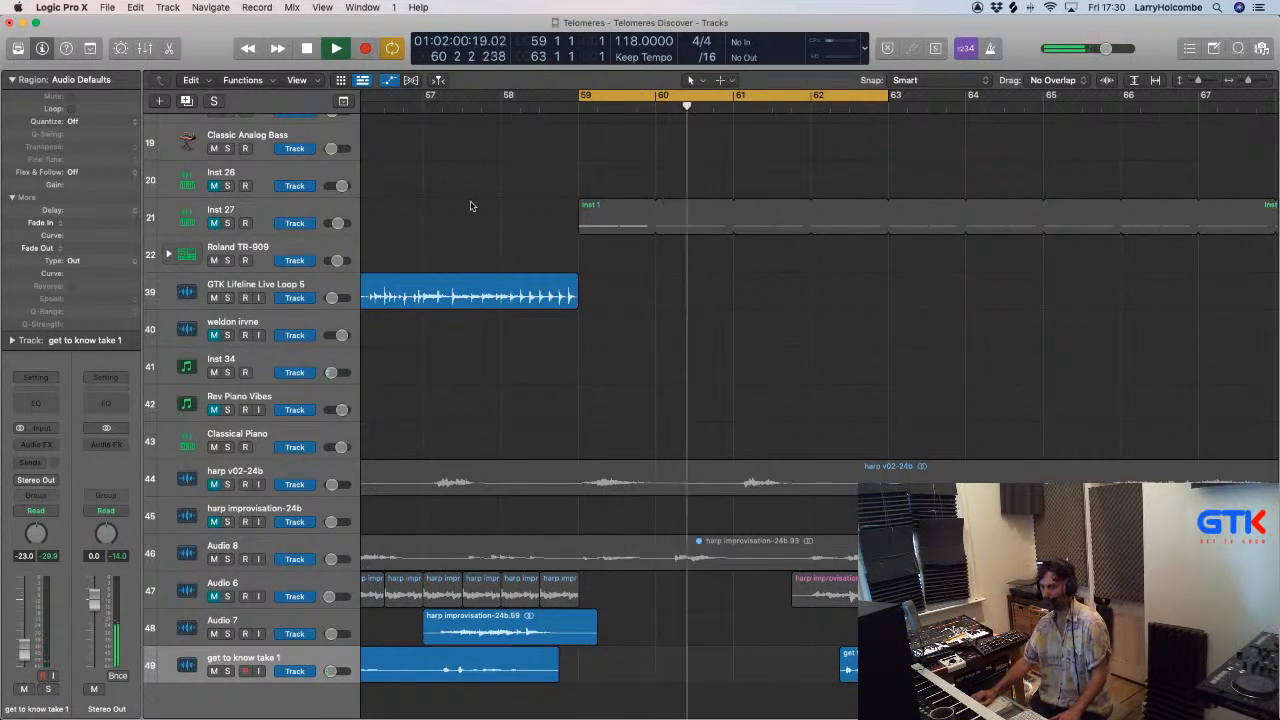
In Ableton Live, activate tracks 3 and 5 and launch track 3's drum clip in row 20, then return to Logic Pro X.
key(super+Tab)
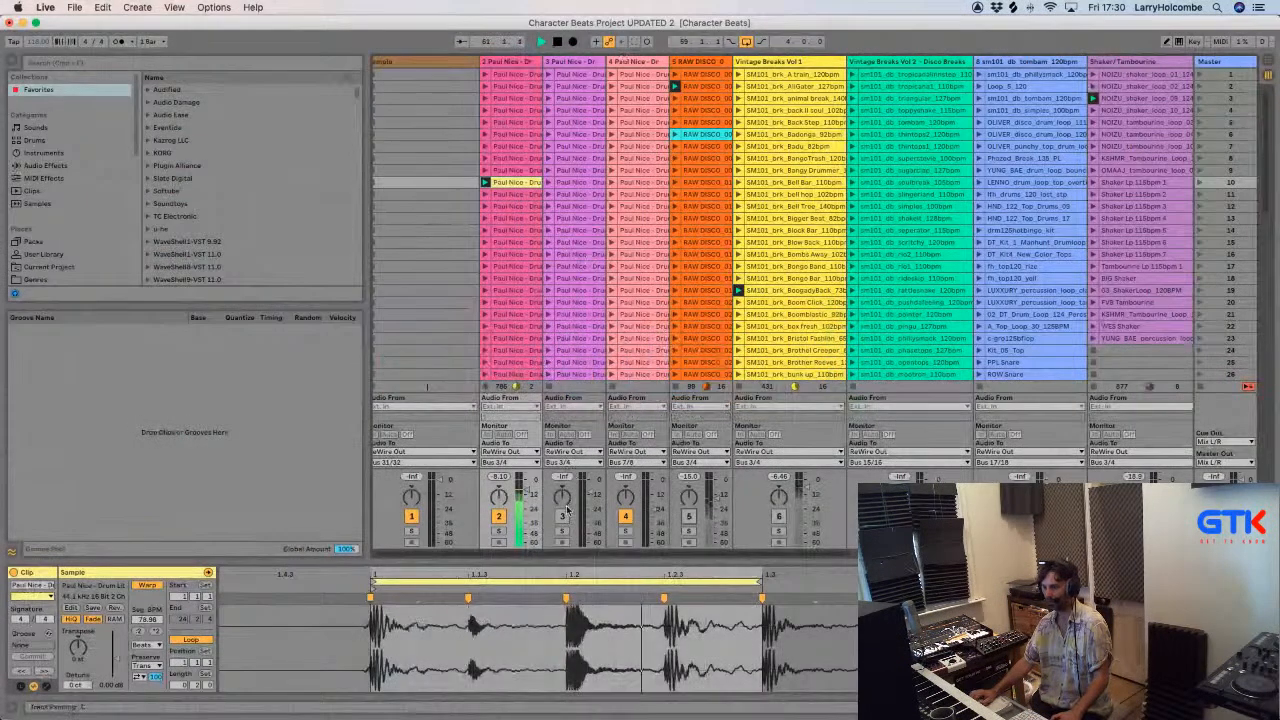
click(548, 302)
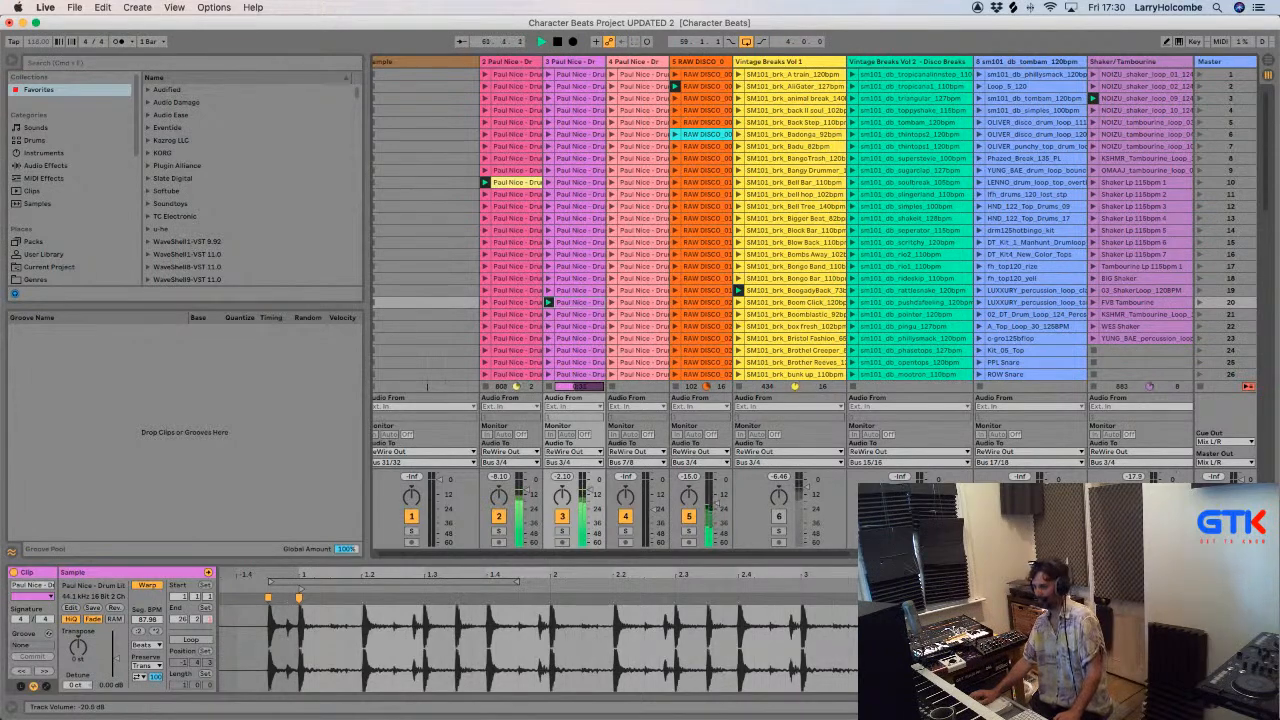
key(super+Tab)
key(super+Tab)
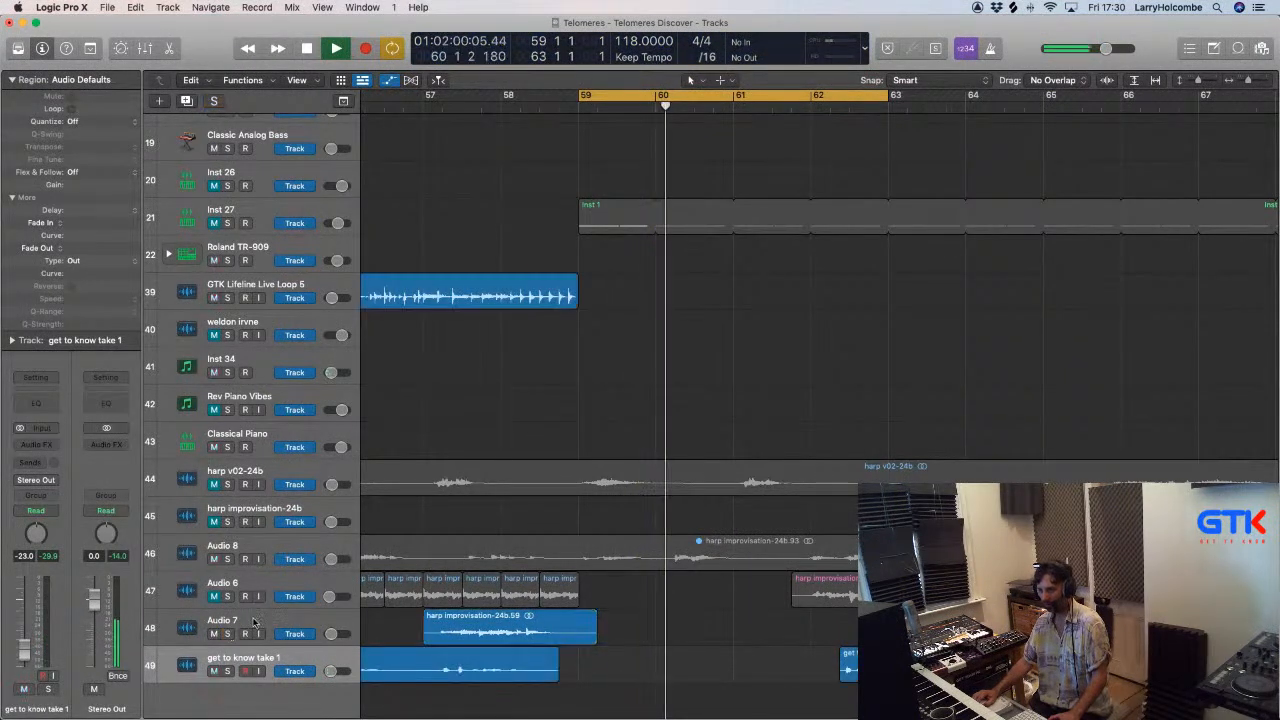
Set Audio 7's volume to -2.1 dB, then unmute Audio 6 and raise it to -12.0 dB.
click(253, 621)
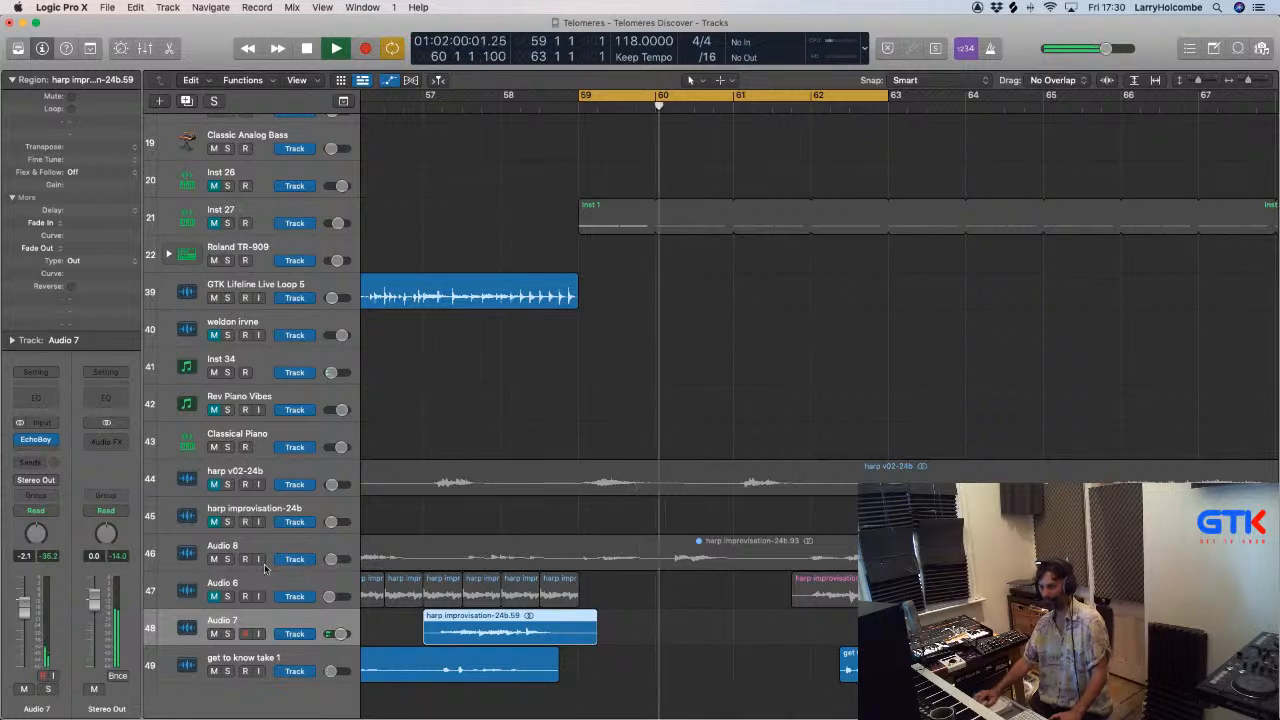
click(215, 597)
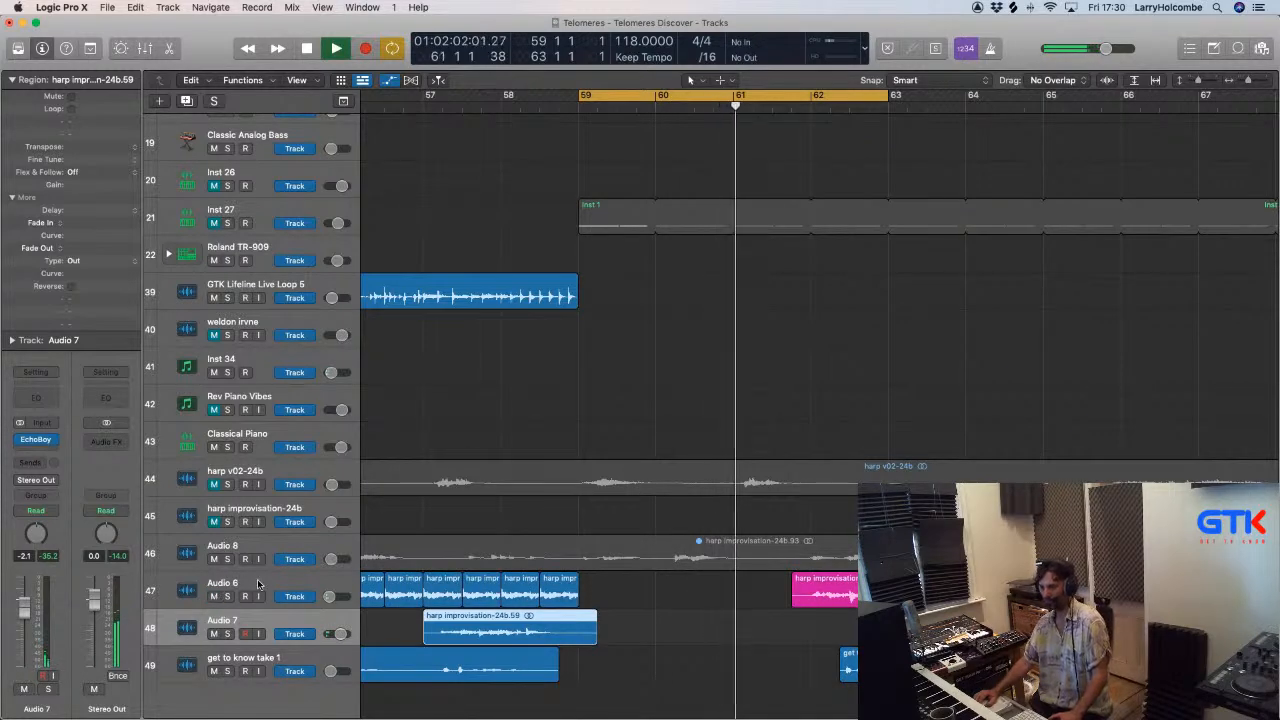
click(256, 585)
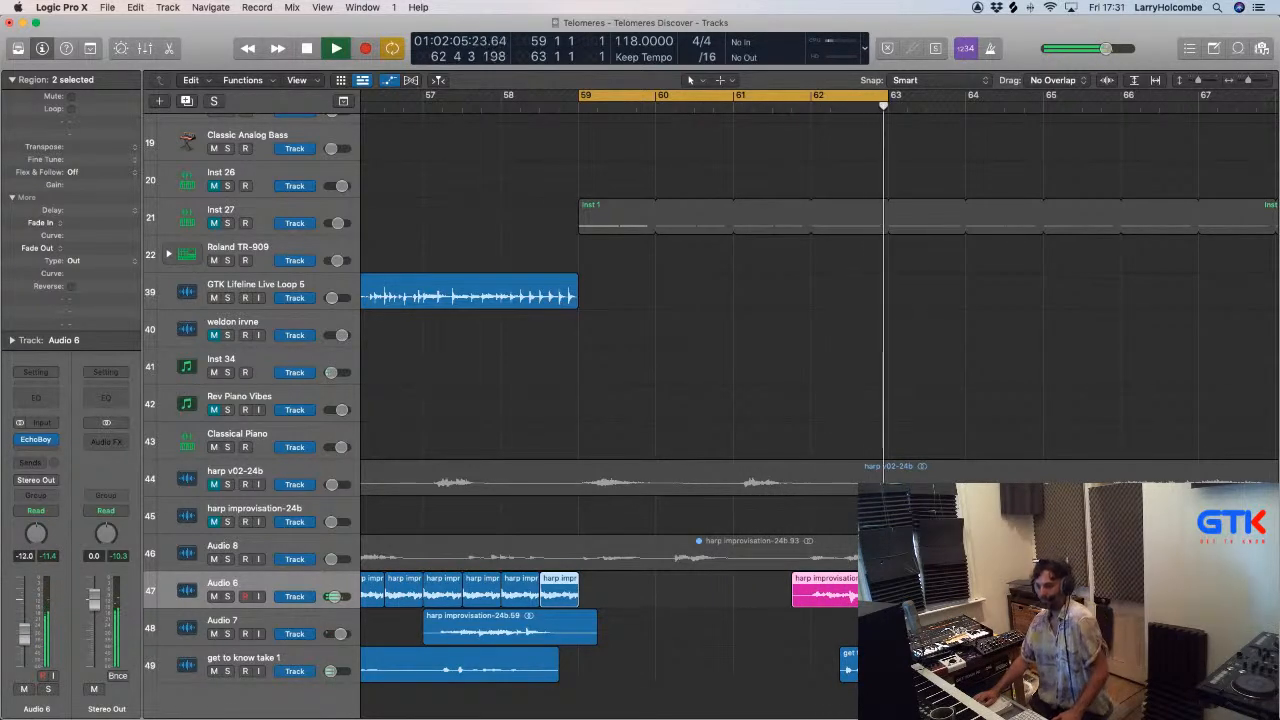
Mute the Audio 7 track and lower Audio 6's volume to -26.0 dB.
click(456, 210)
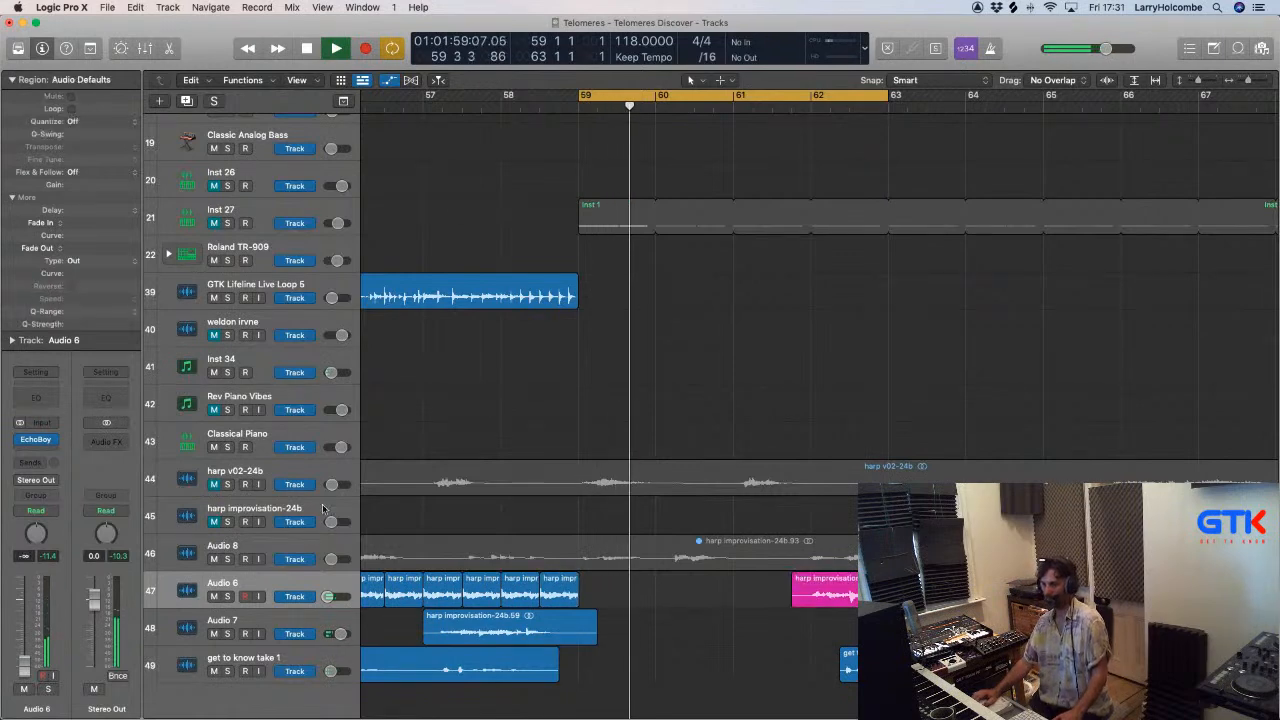
click(214, 634)
drag(26, 662, 25, 648)
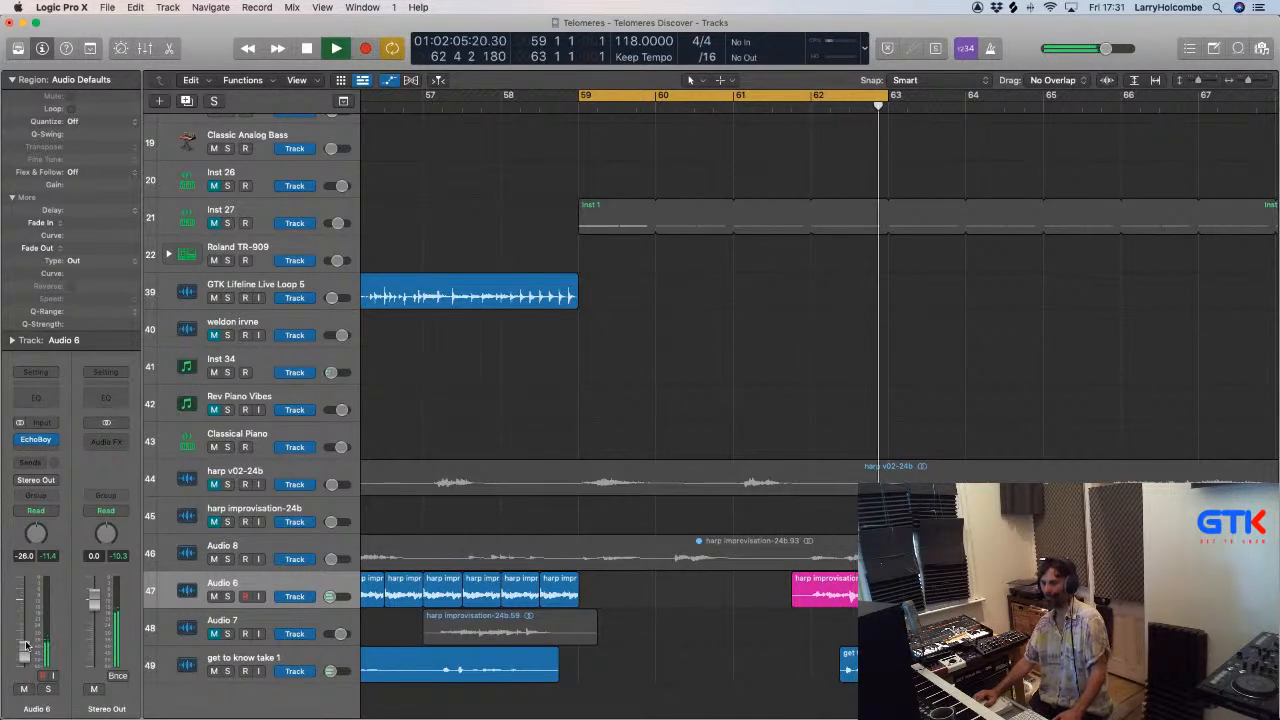
Stop playback and bounce bars 59 to 63 offline as an MP3 named Telomeres Discover in the Bounces folder.
key(space)
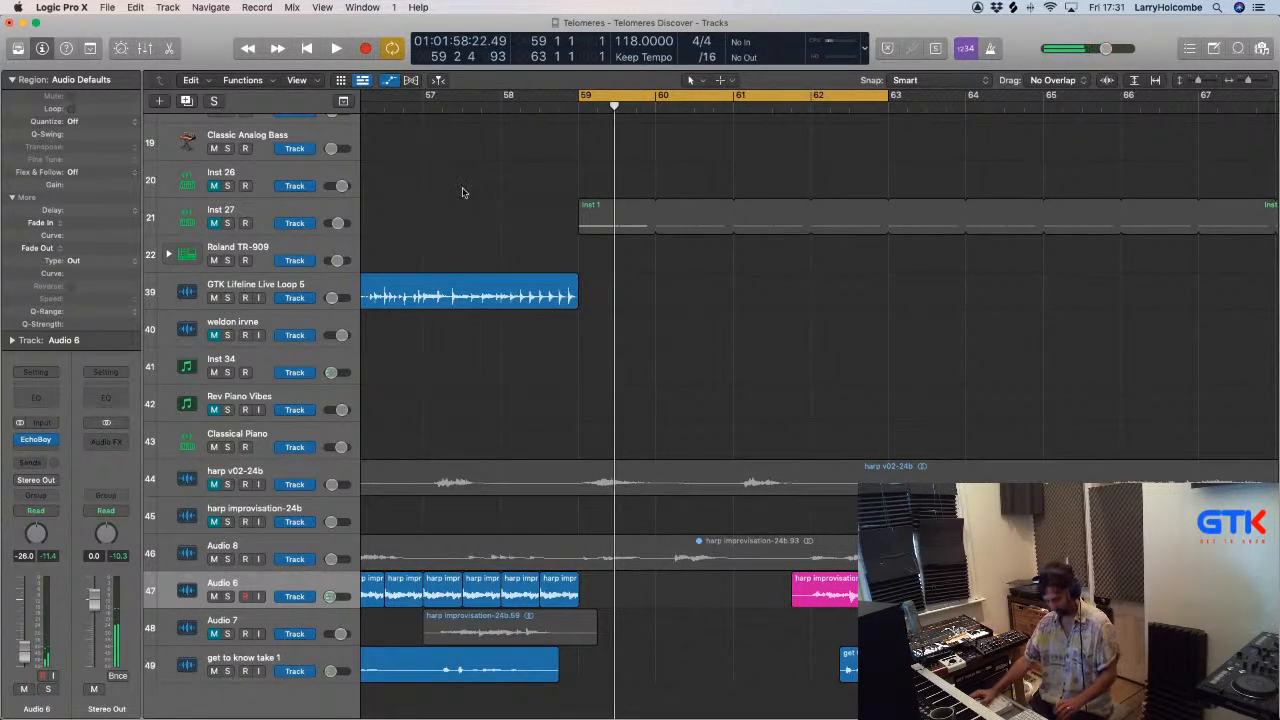
key(super+b)
click(467, 182)
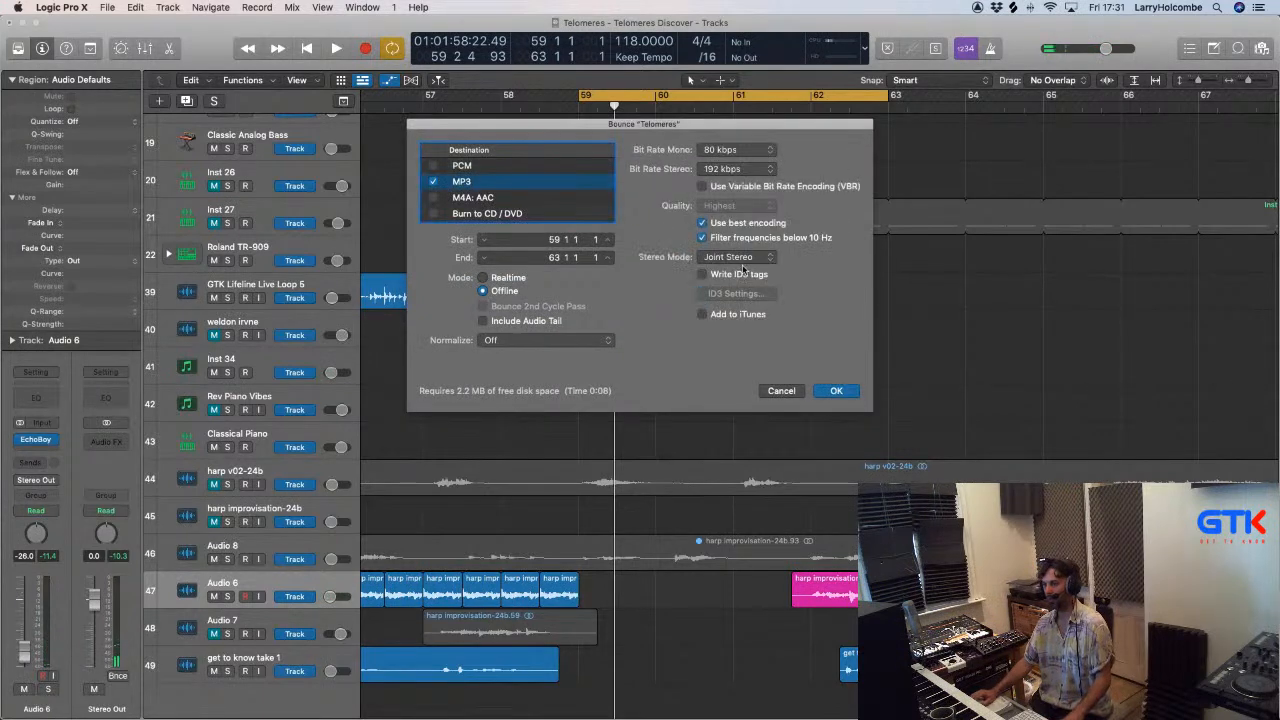
click(836, 391)
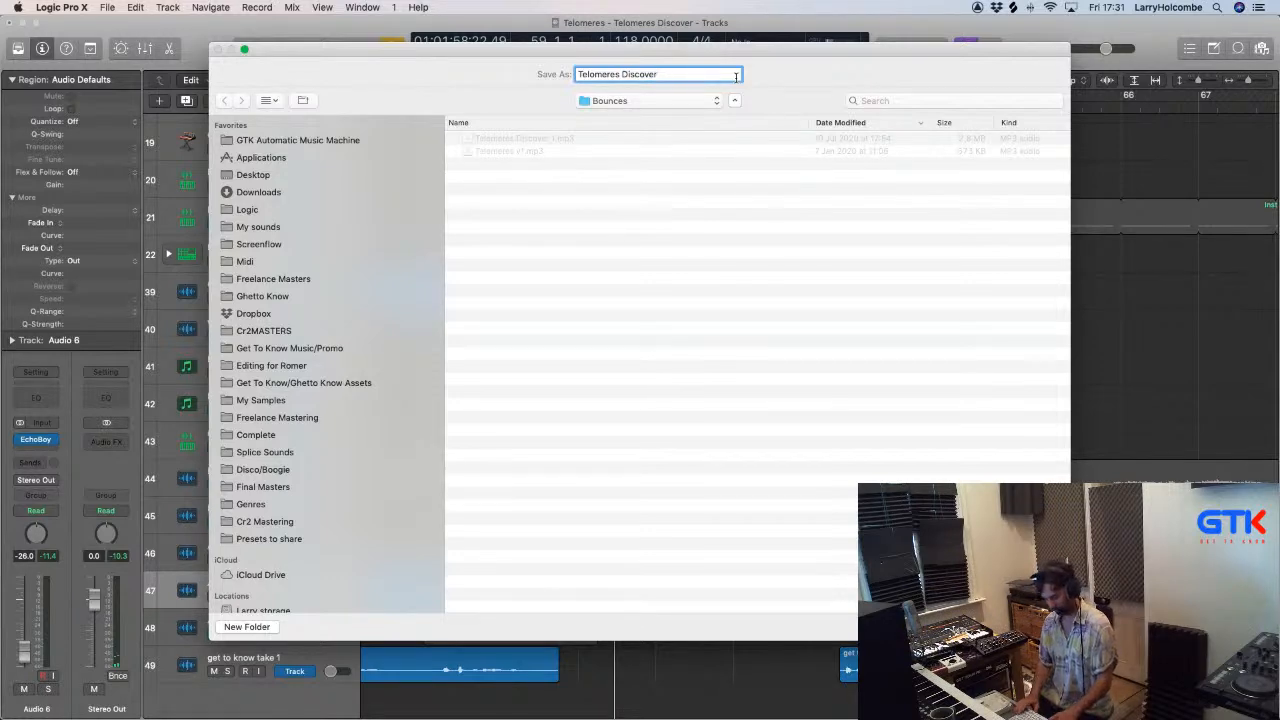
key(Return)
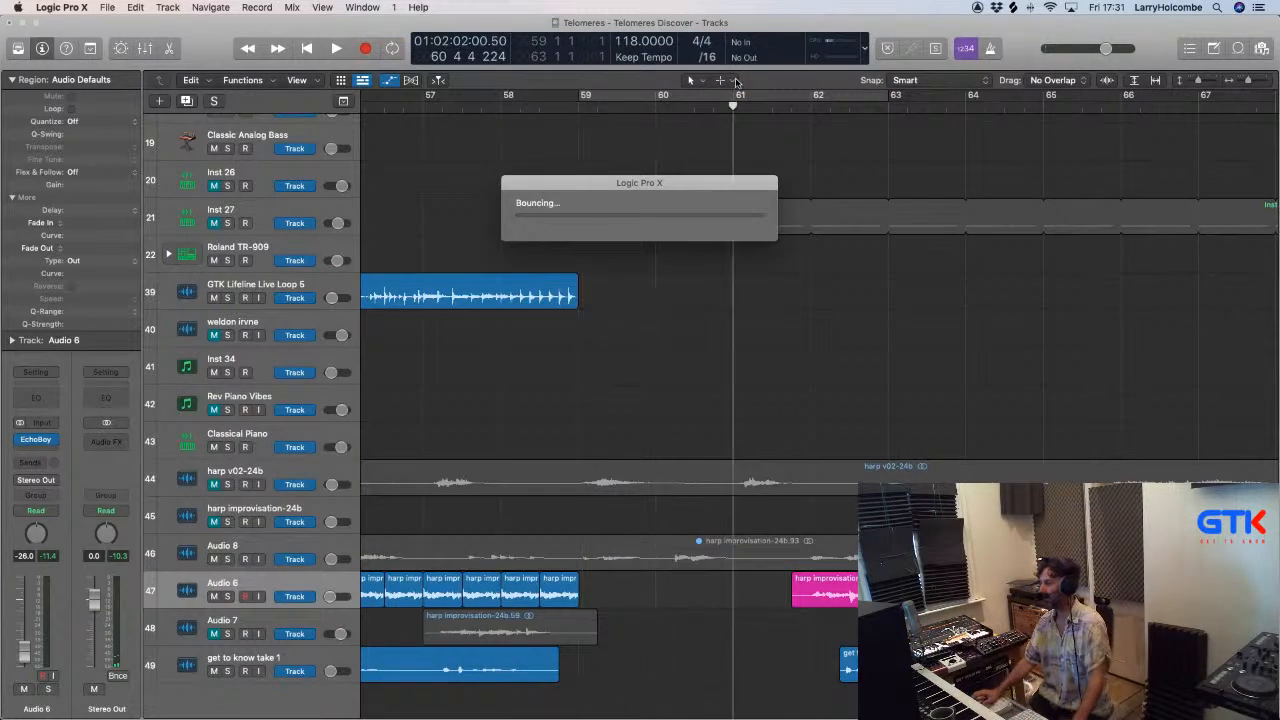